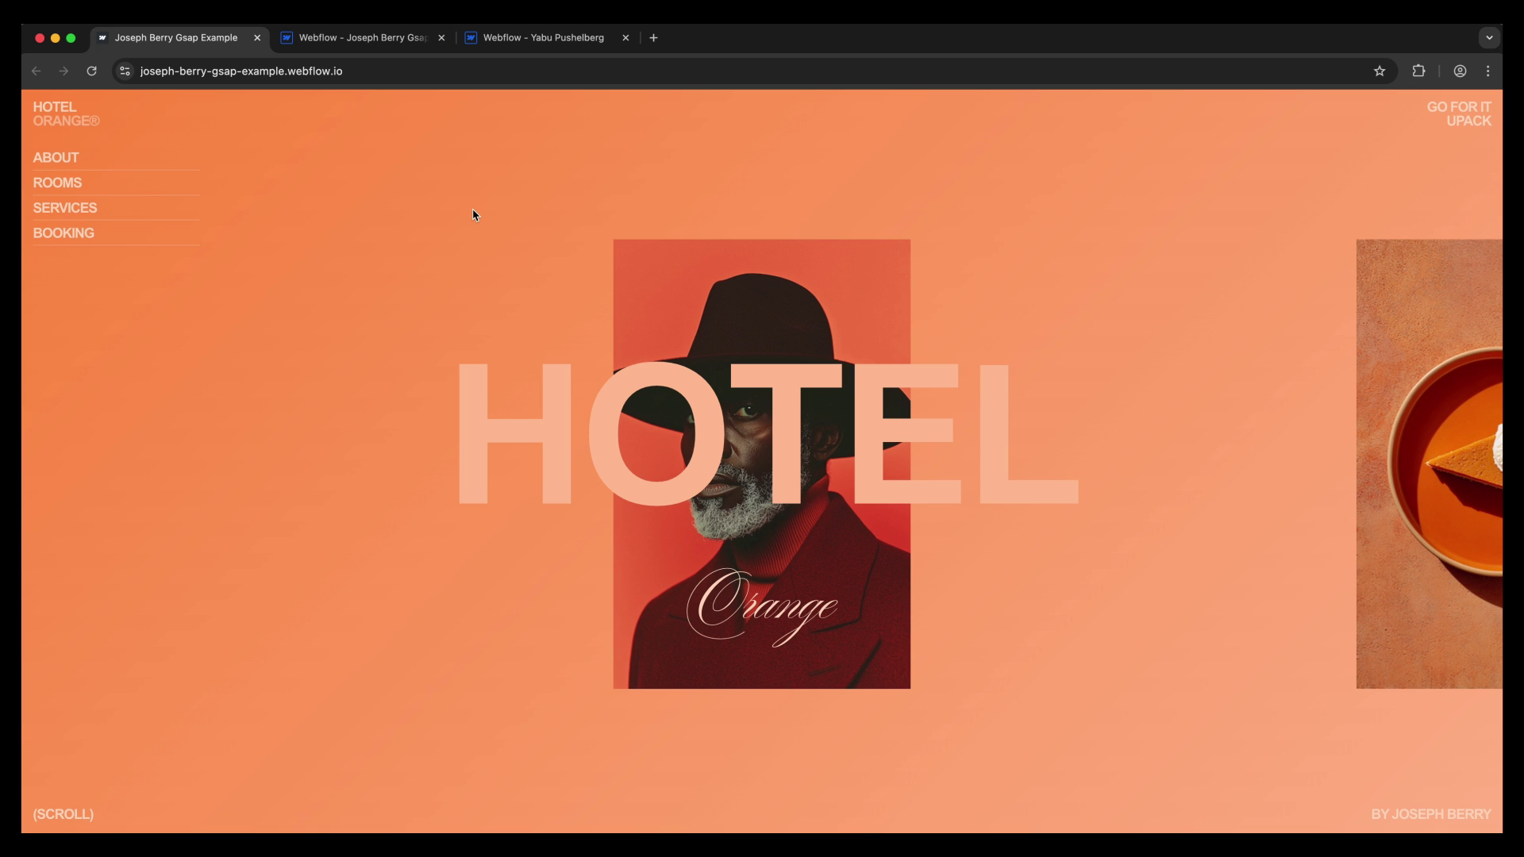
Select the published site's address and scroll through the live Hotel Orange page.
left_click(405, 73)
scroll(540, 264, "down", 5)
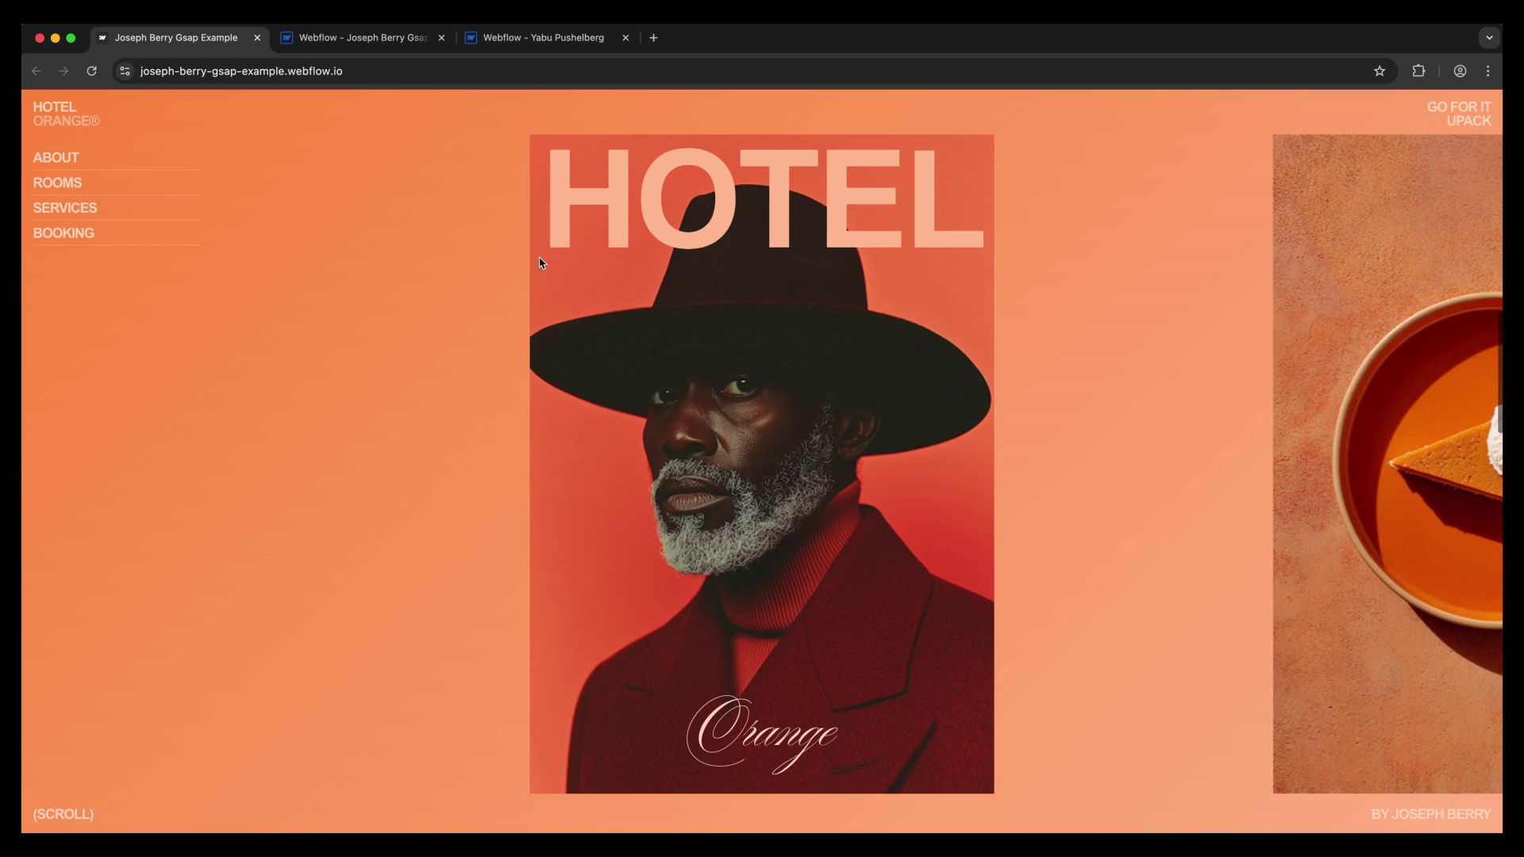
scroll(541, 263, "down", 5)
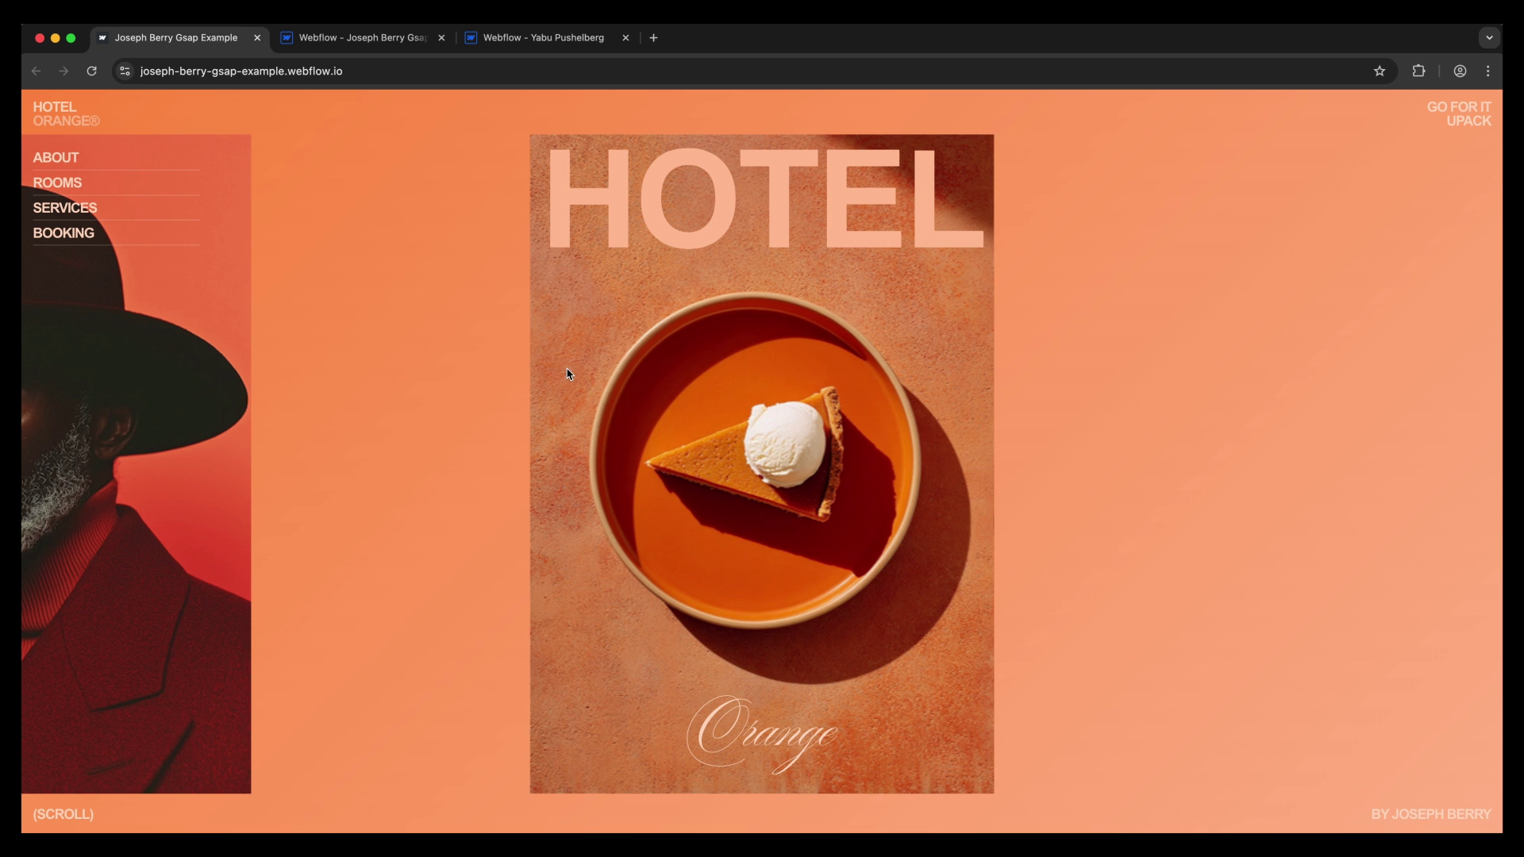
scroll(574, 381, "up", 5)
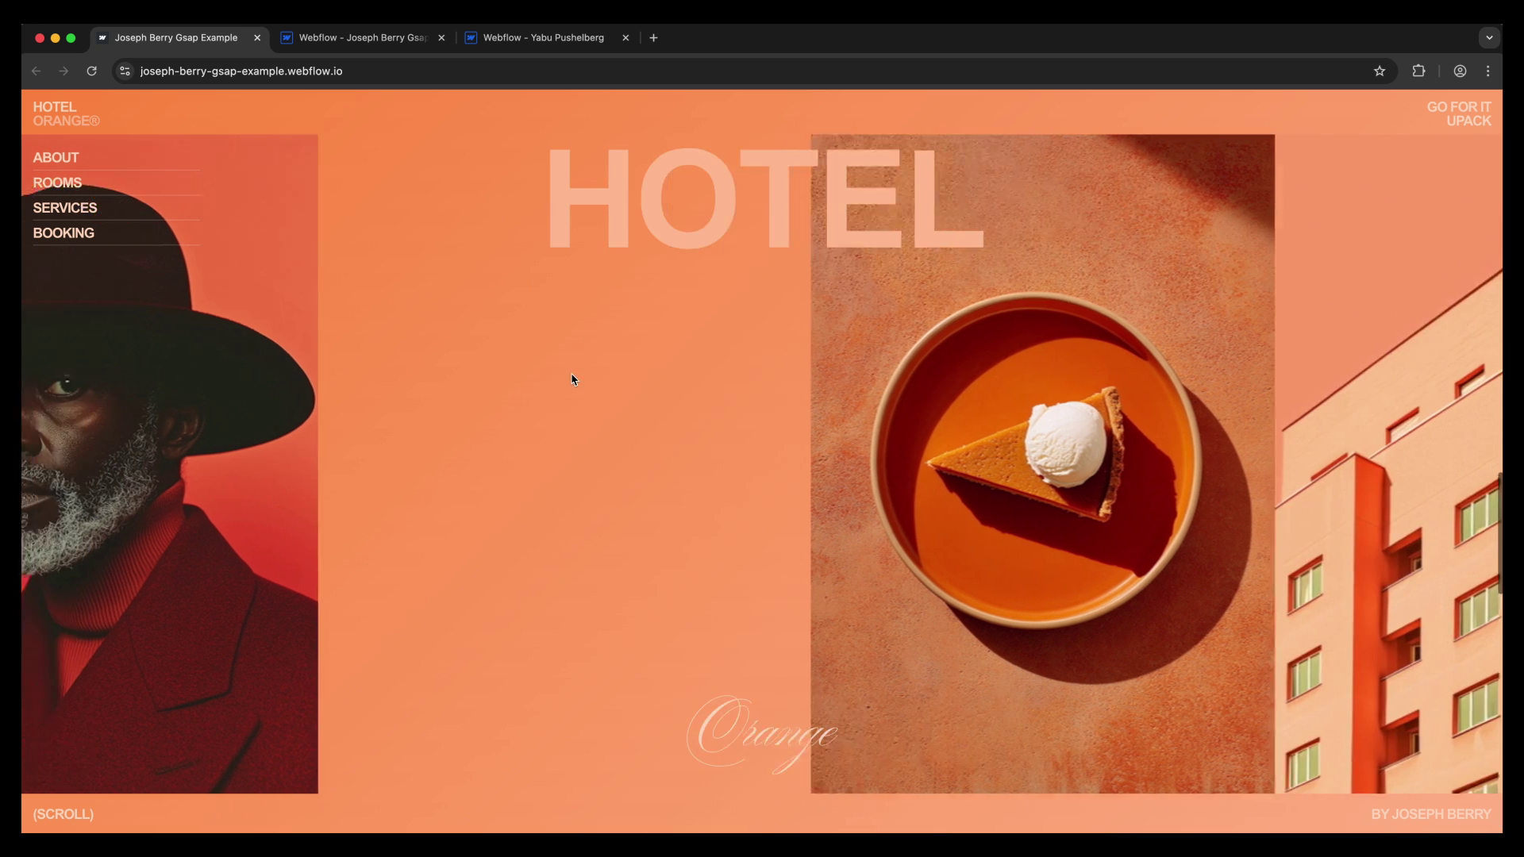
scroll(575, 381, "up", 5)
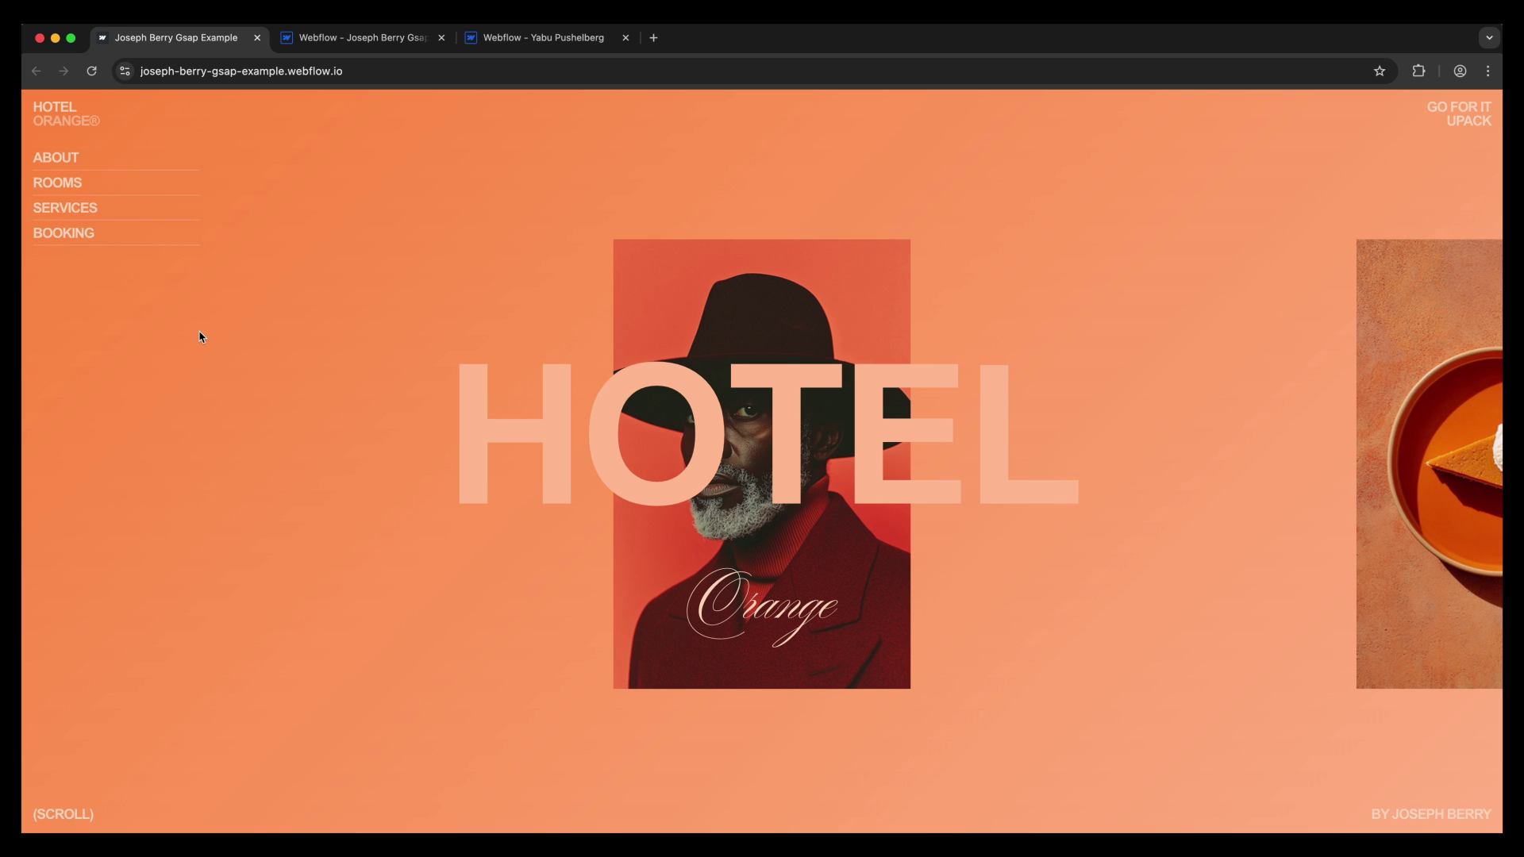
In the Designer, review the action presets, then open the Page Load interaction.
left_click(369, 44)
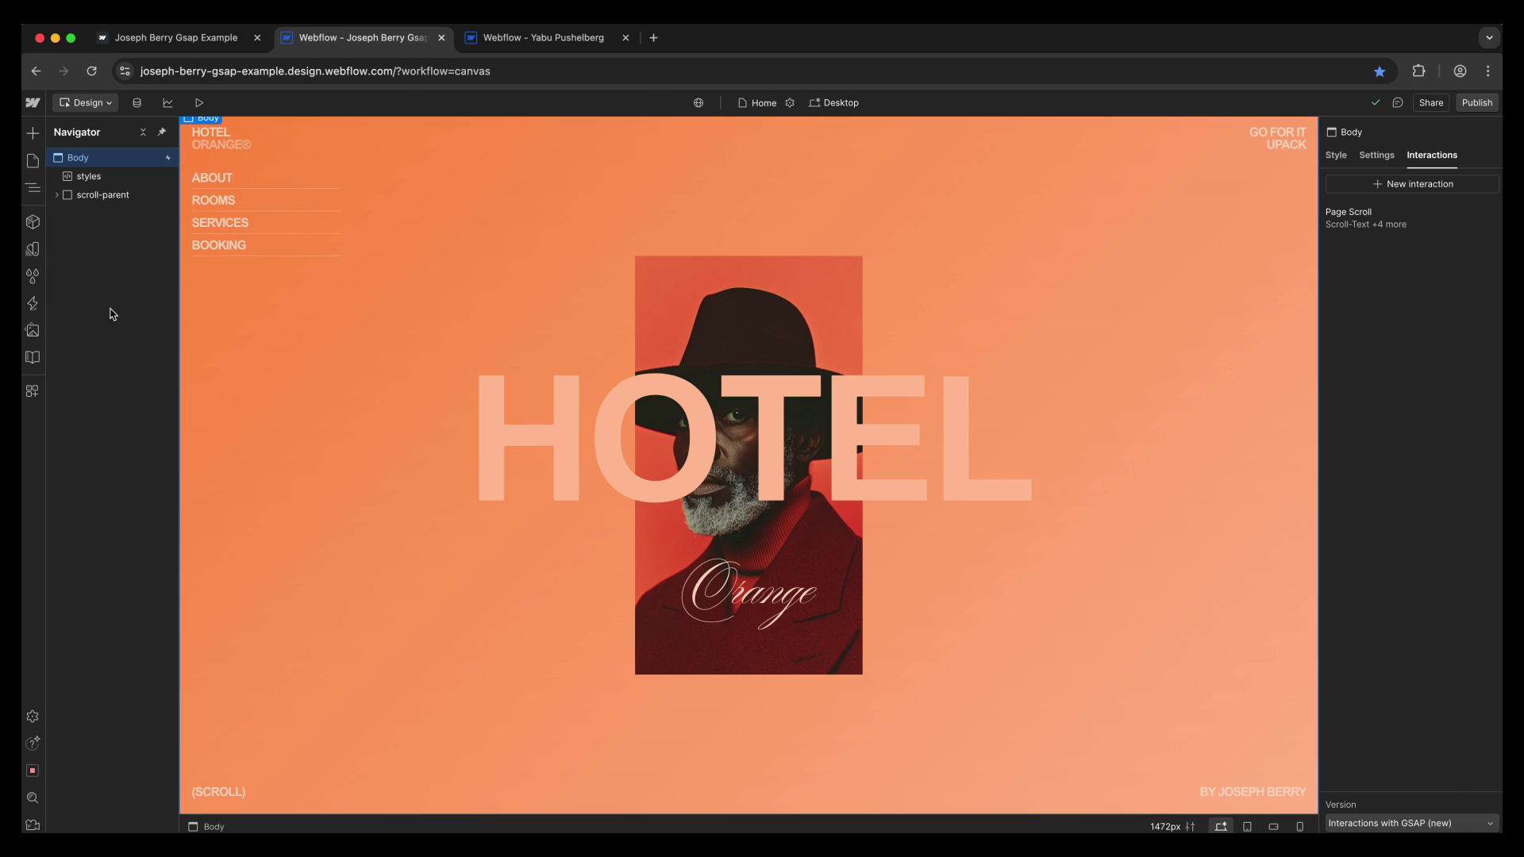
left_click(33, 303)
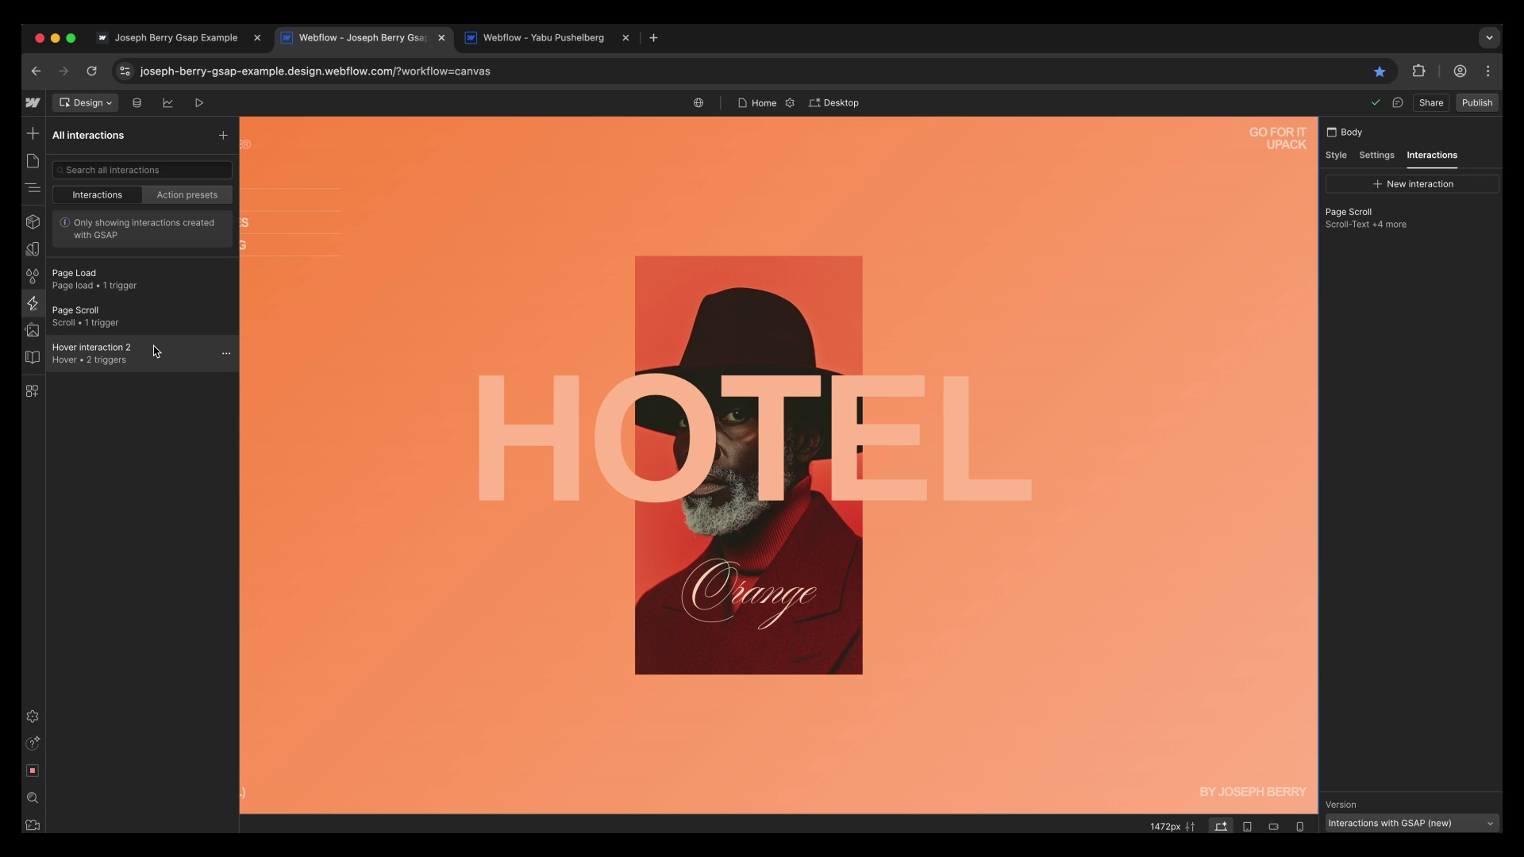
left_click(177, 206)
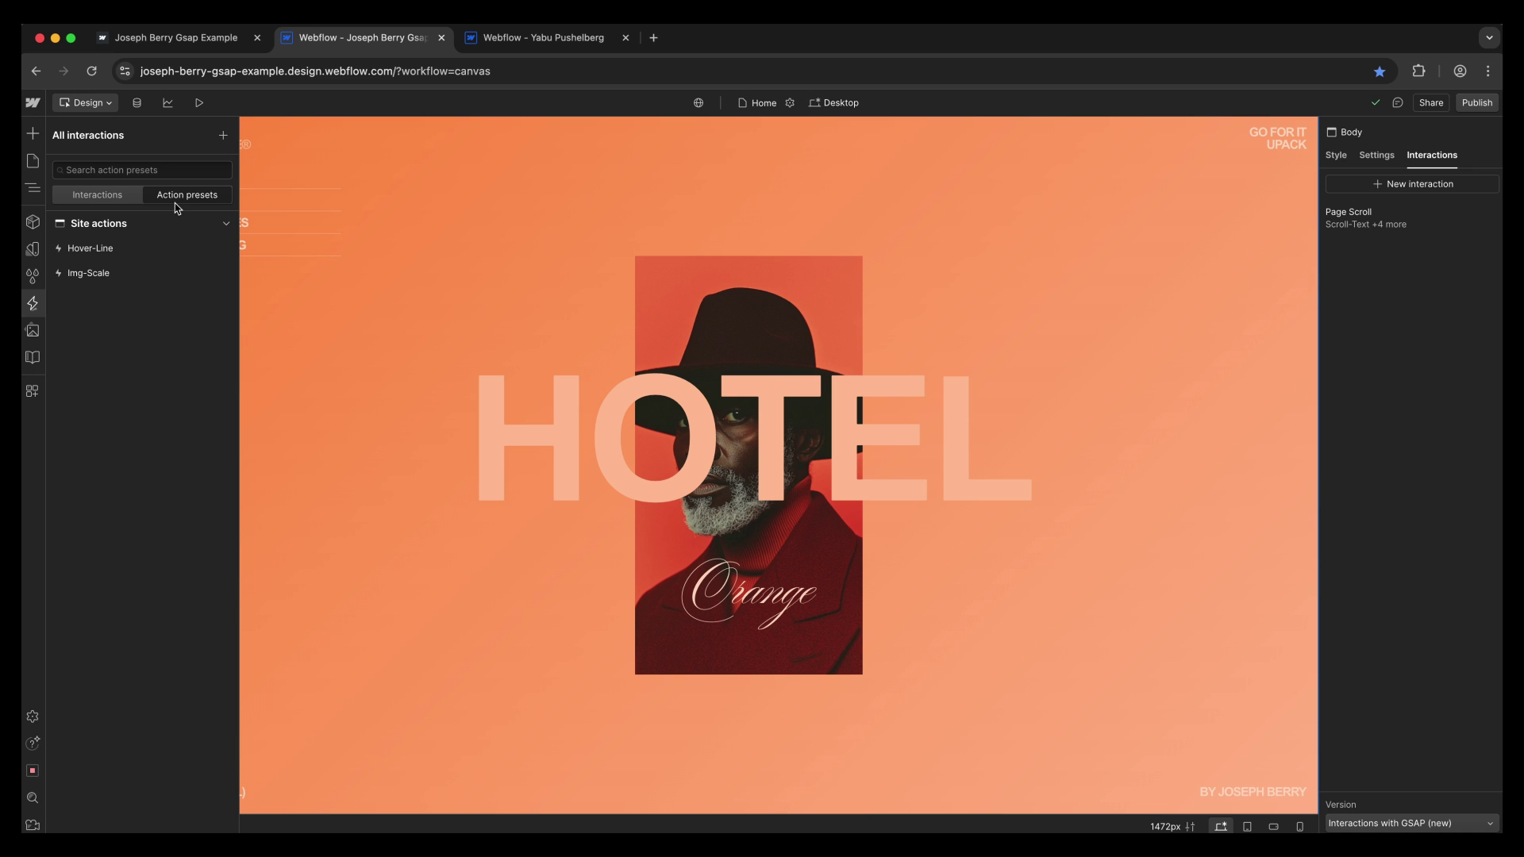
left_click(118, 199)
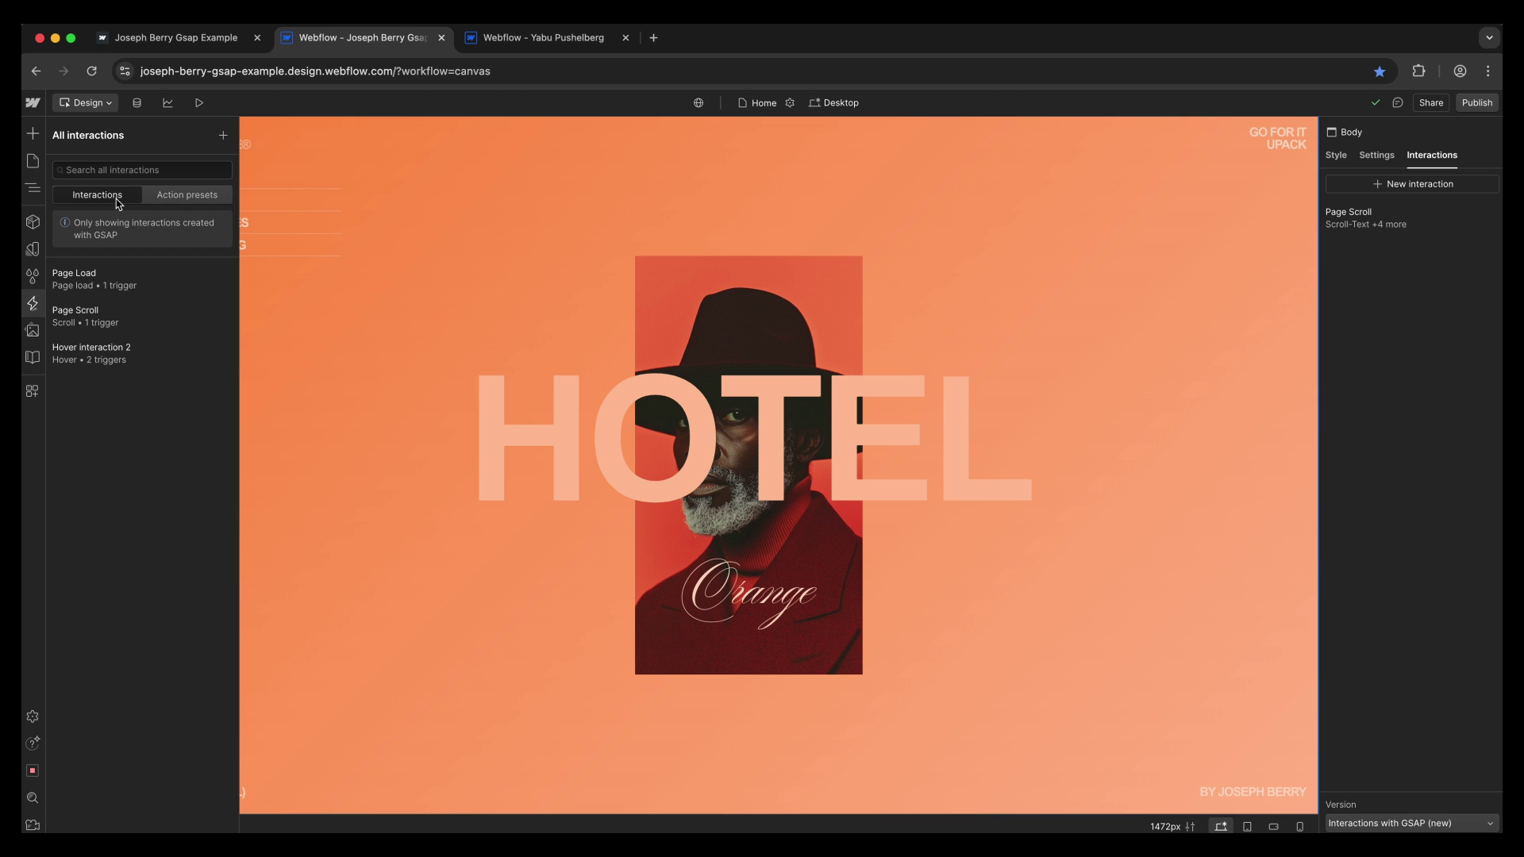
left_click(124, 277)
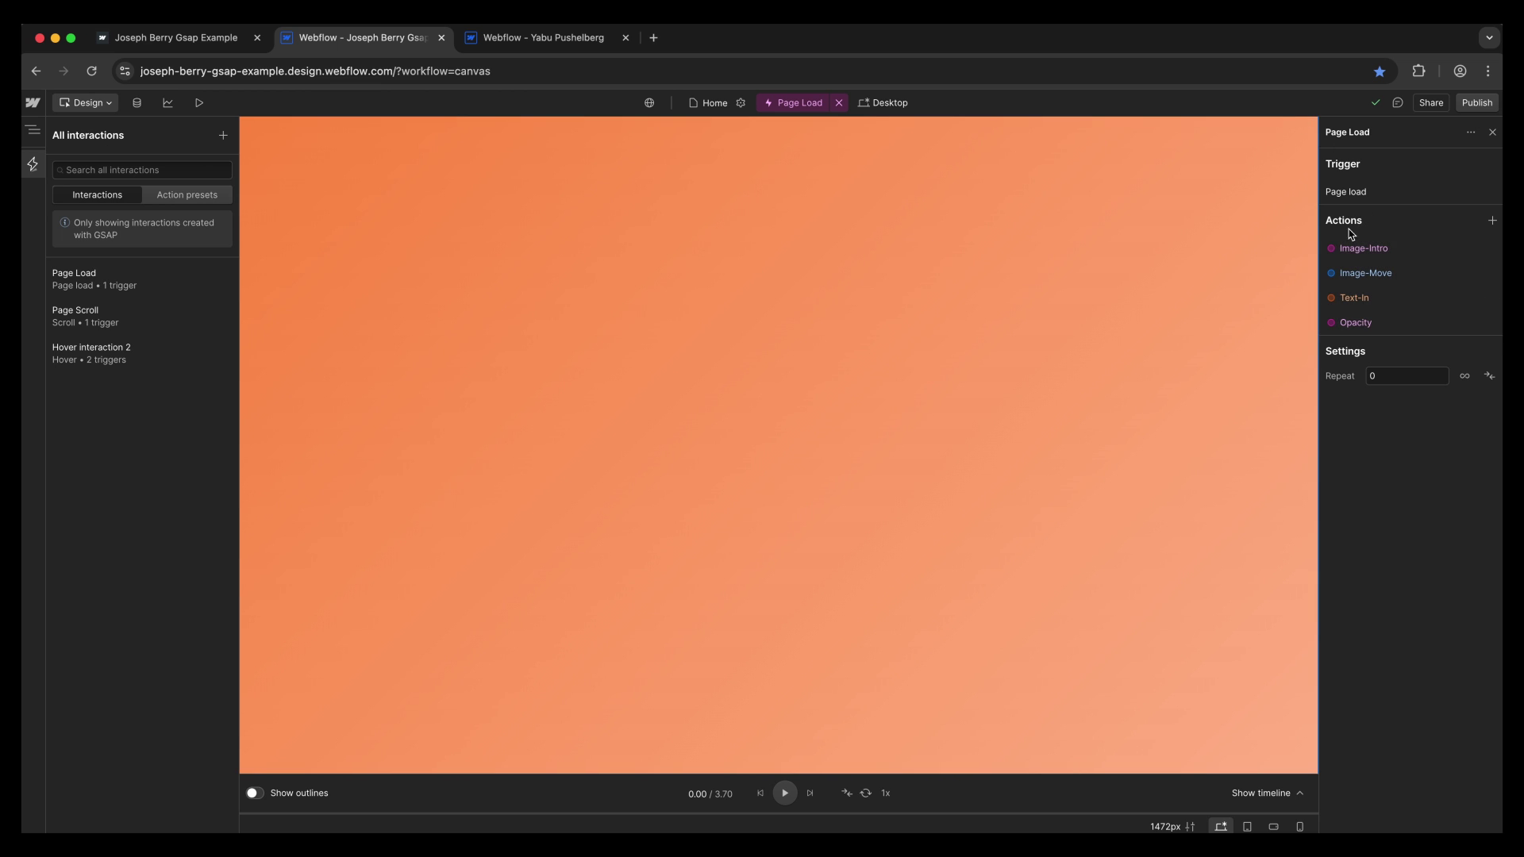
Add a Custom action to the Page Load interaction.
left_click(1491, 222)
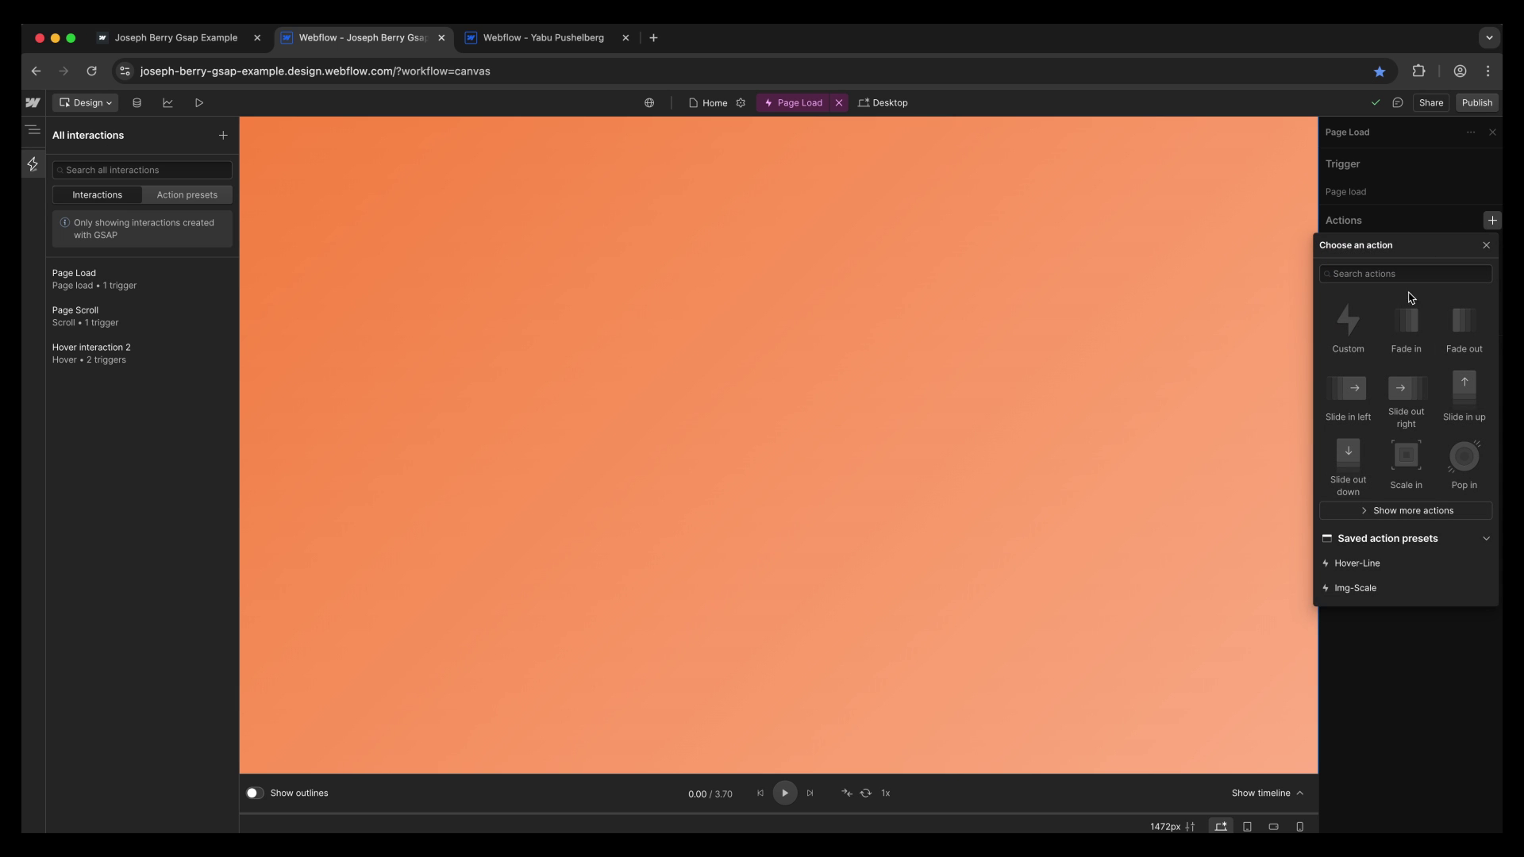
left_click(1367, 510)
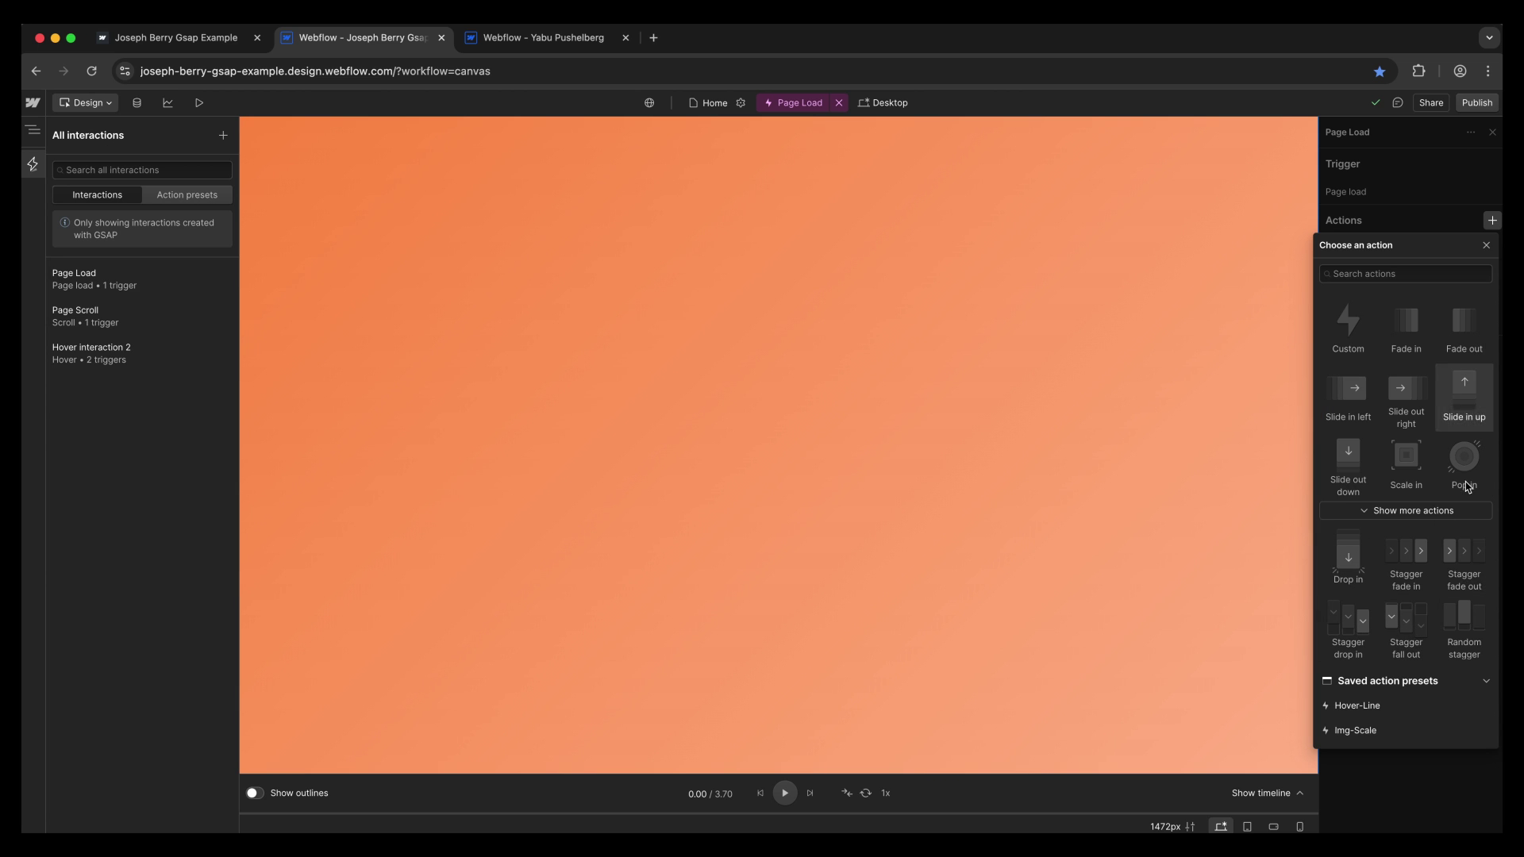
left_click(1345, 320)
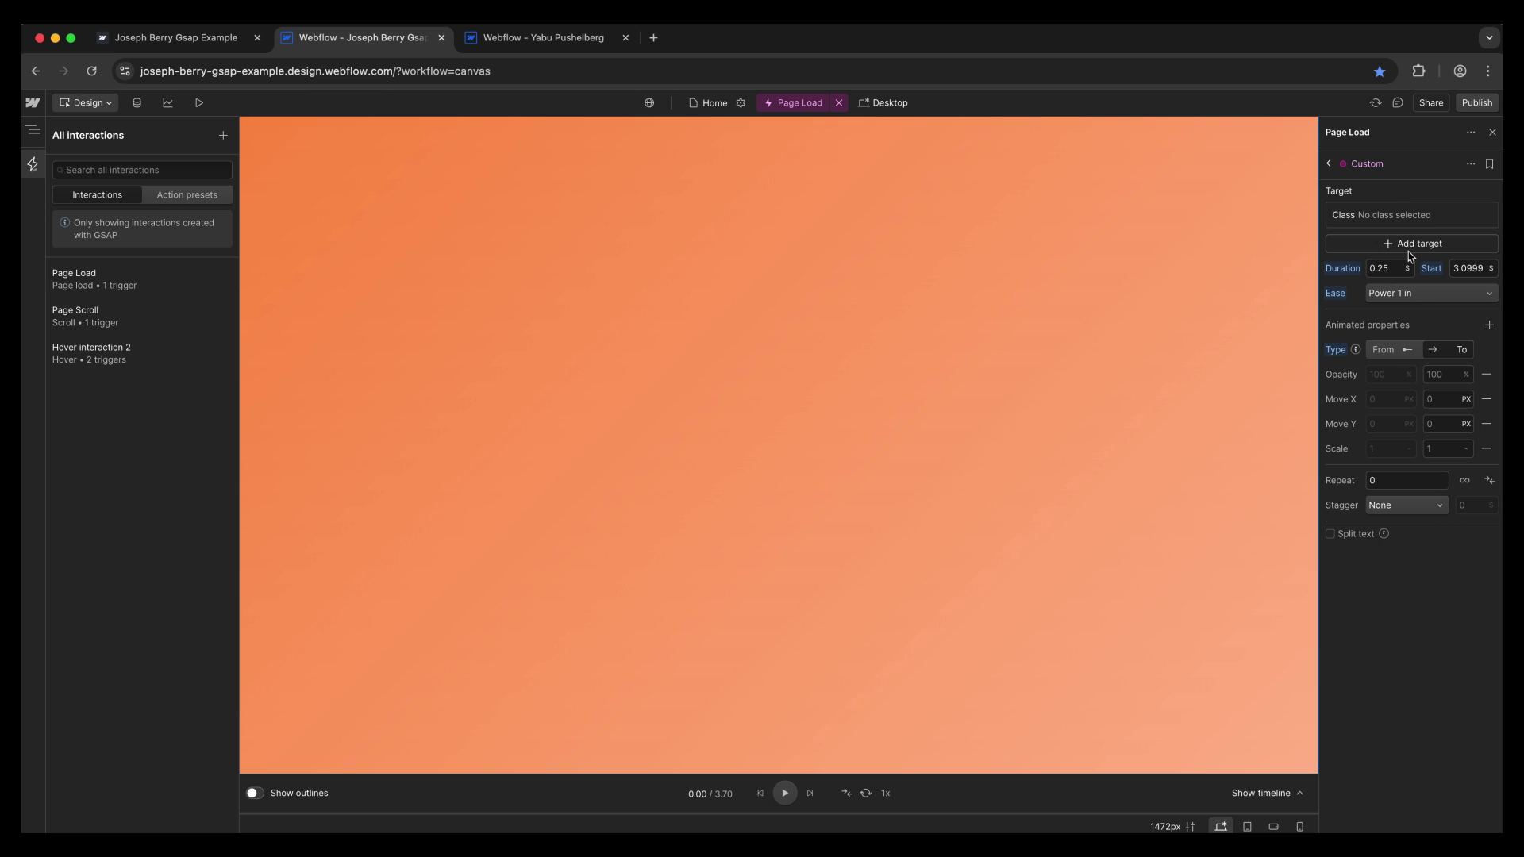
Review the Custom action's target options, keeping Class targeting and the all-matching-elements scope.
left_click(1391, 217)
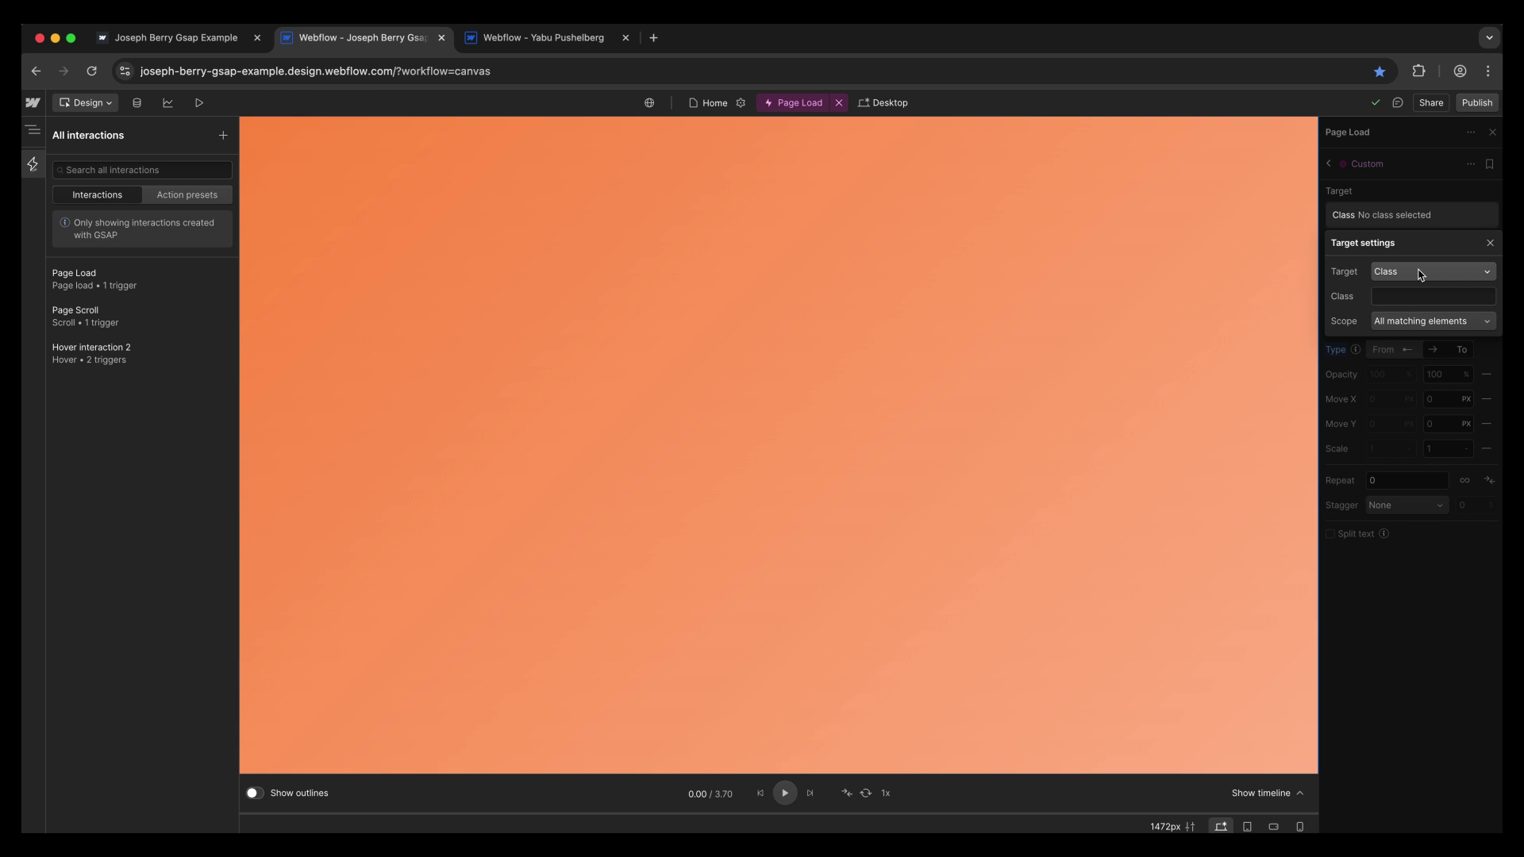
left_click(1420, 275)
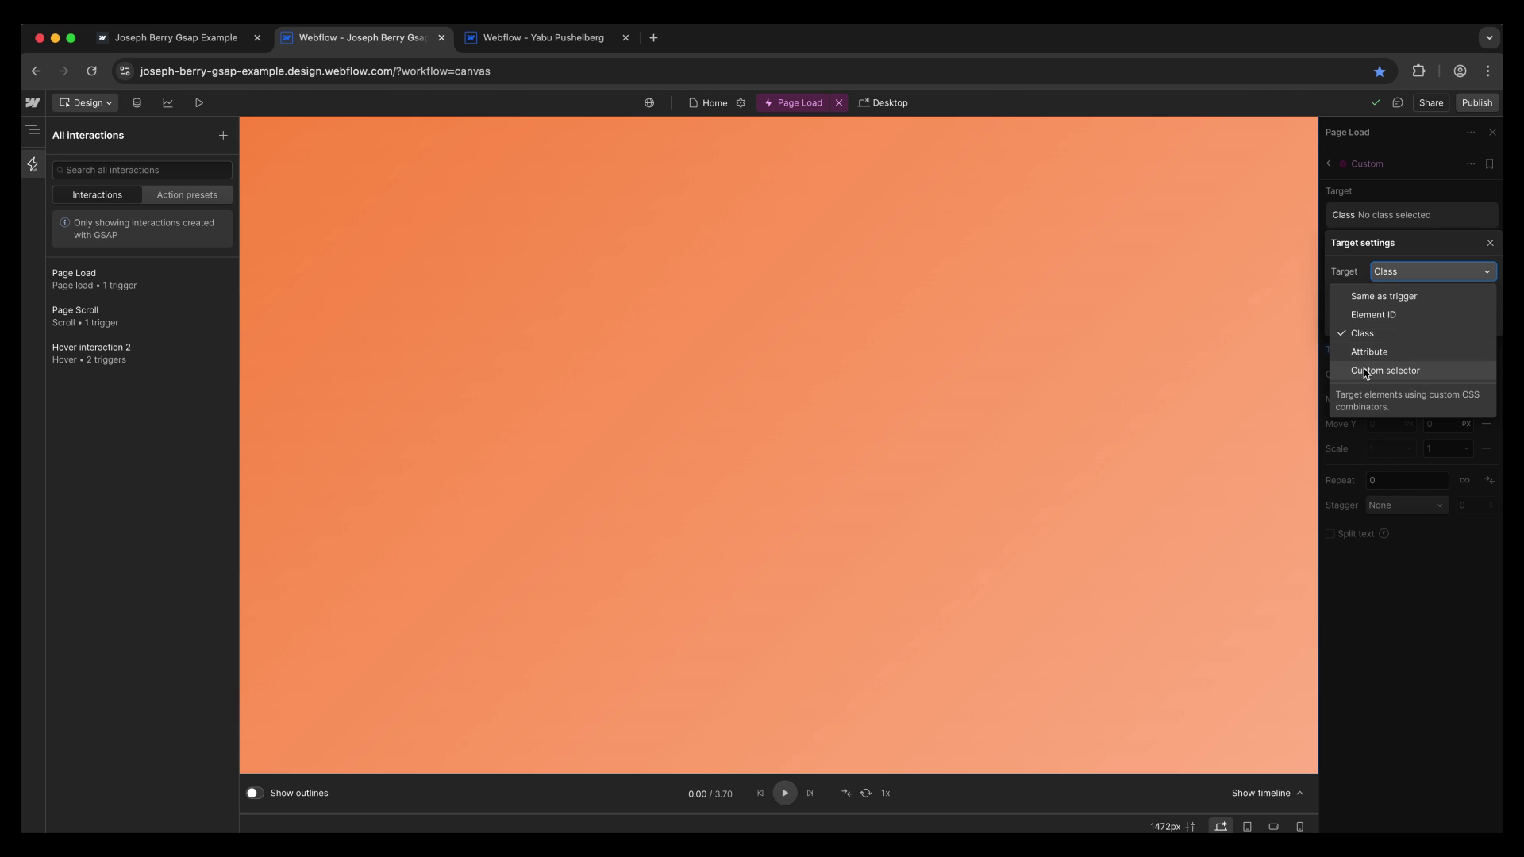
left_click(1390, 280)
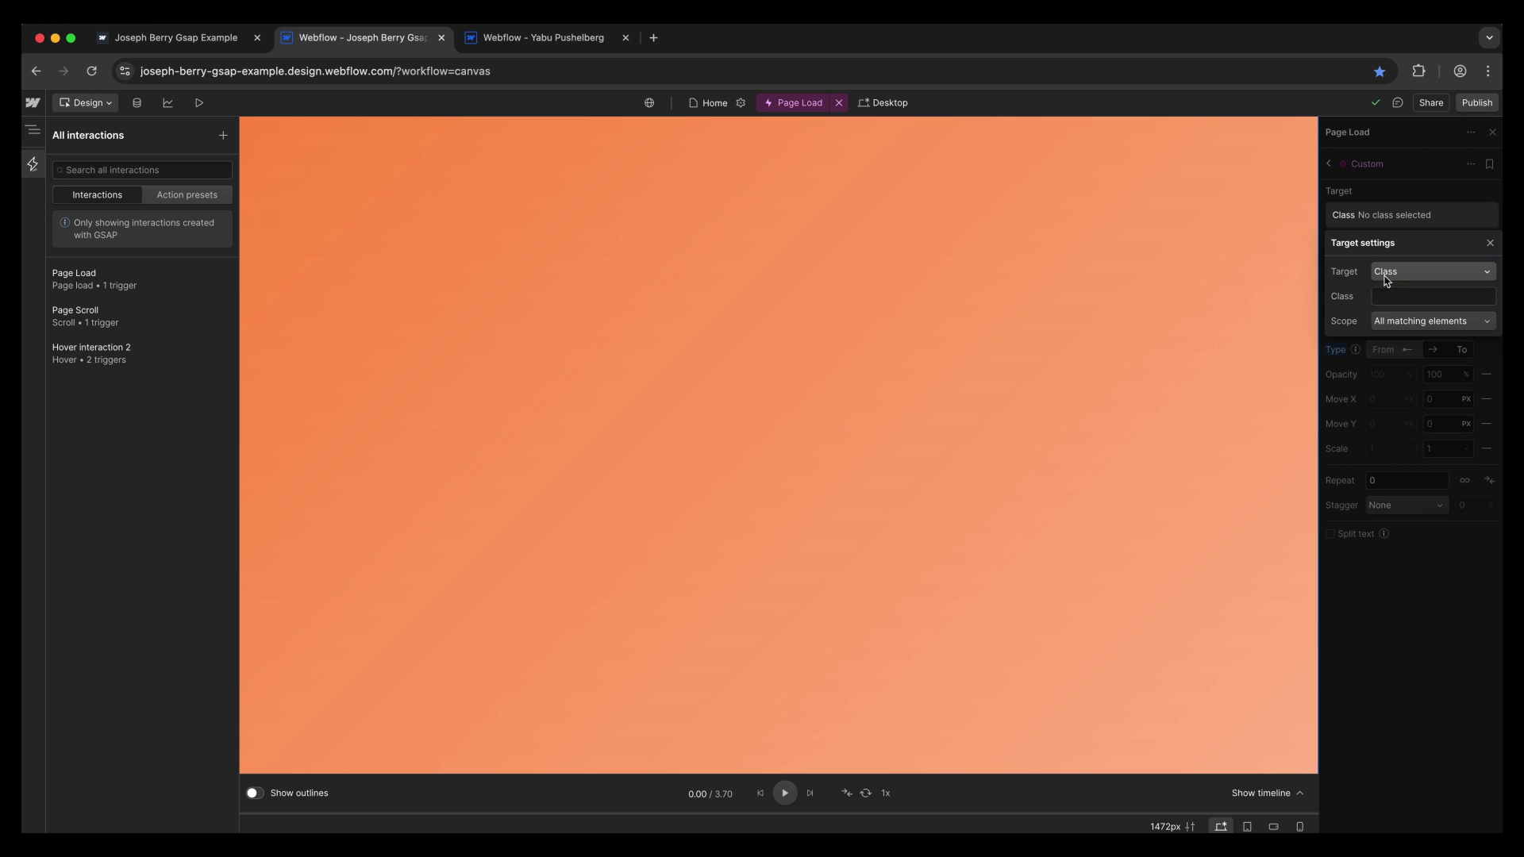
left_click(1406, 305)
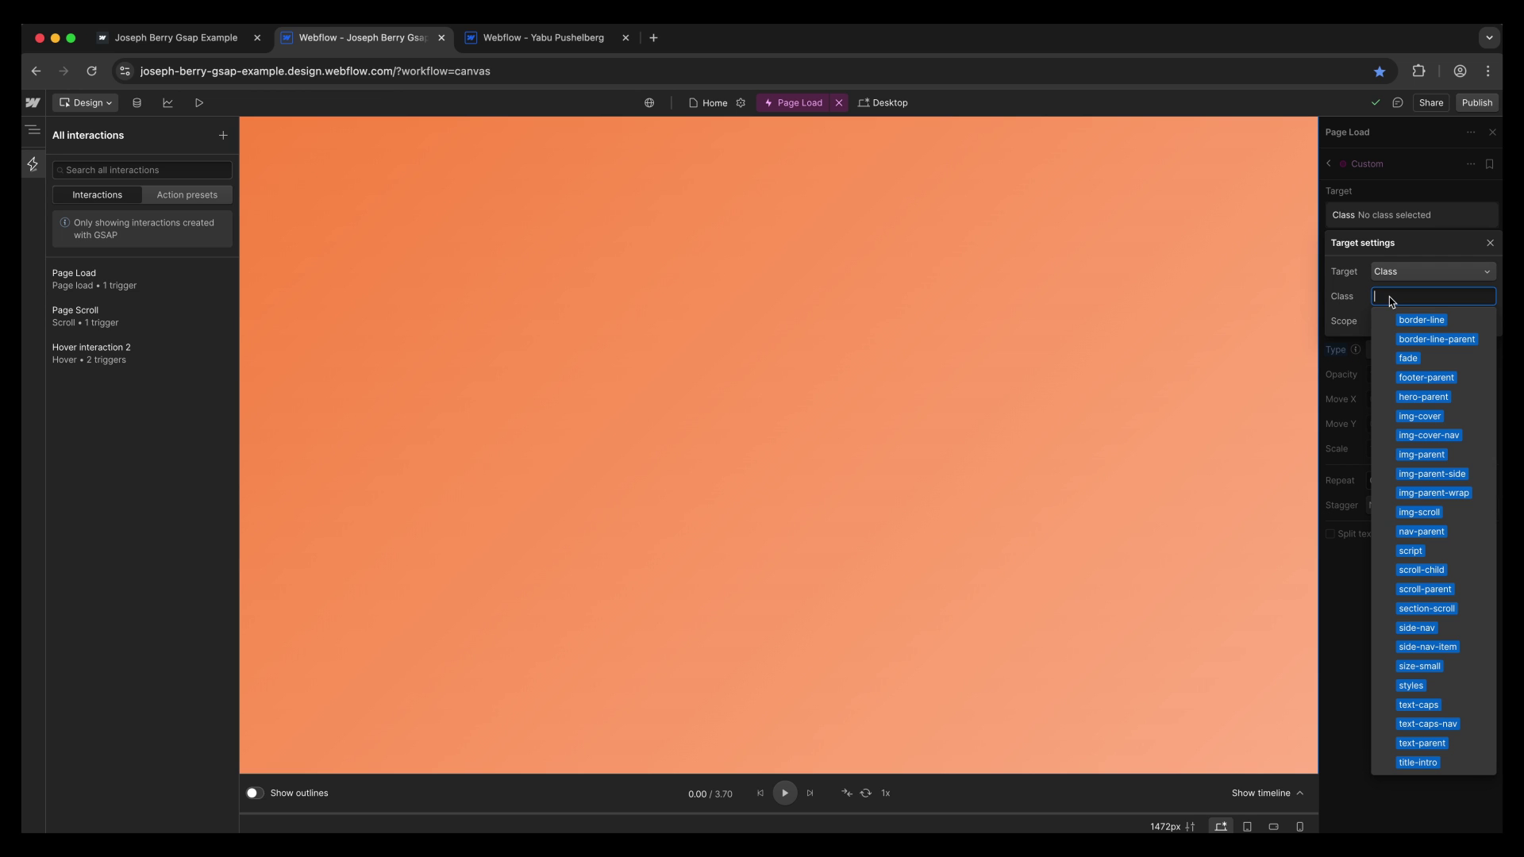
type("d")
key("BackSpace")
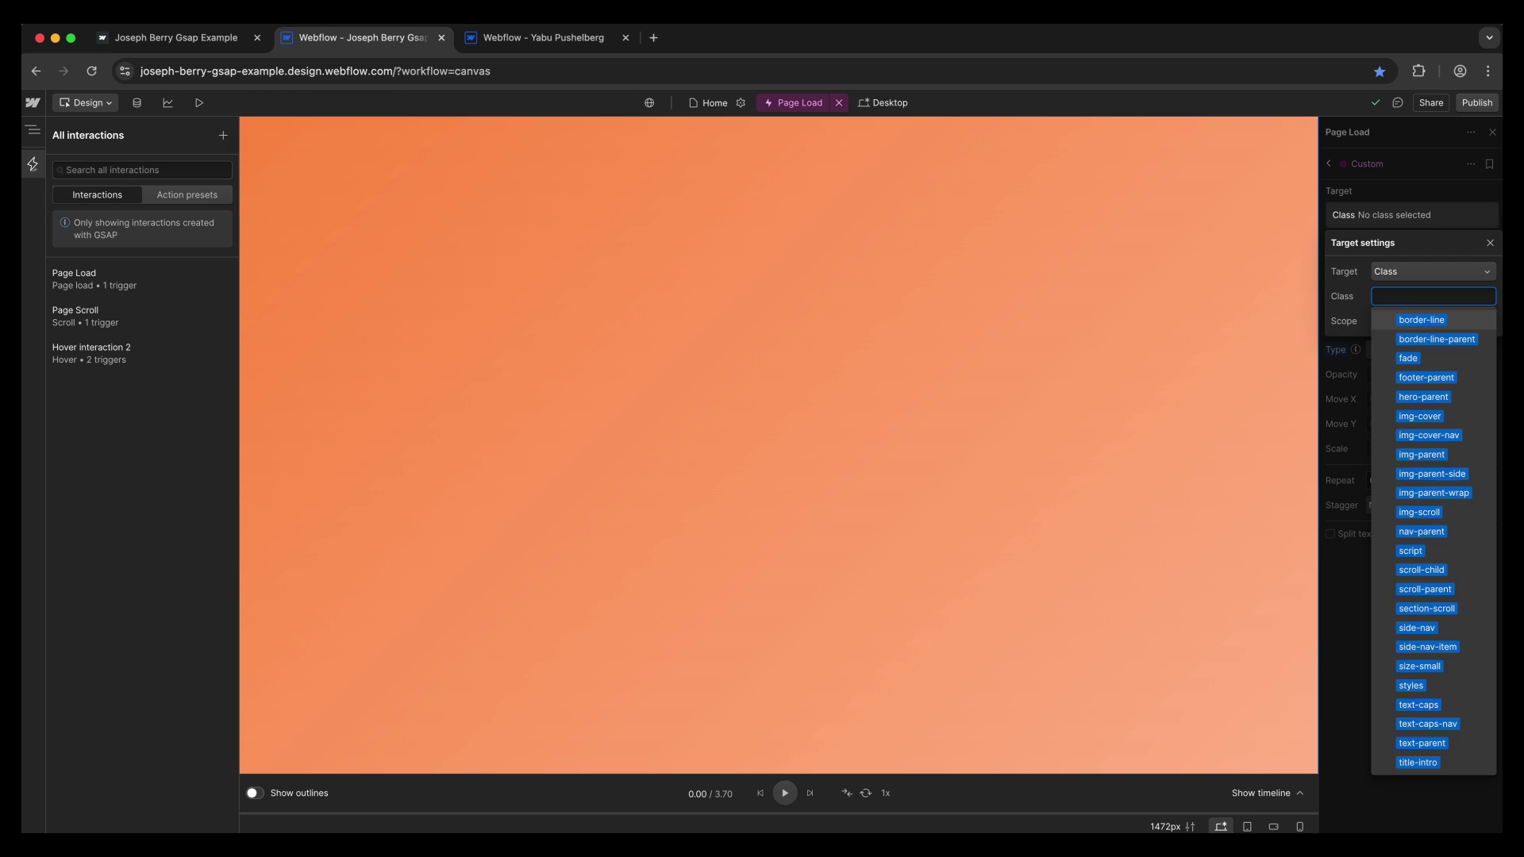
left_click(1352, 299)
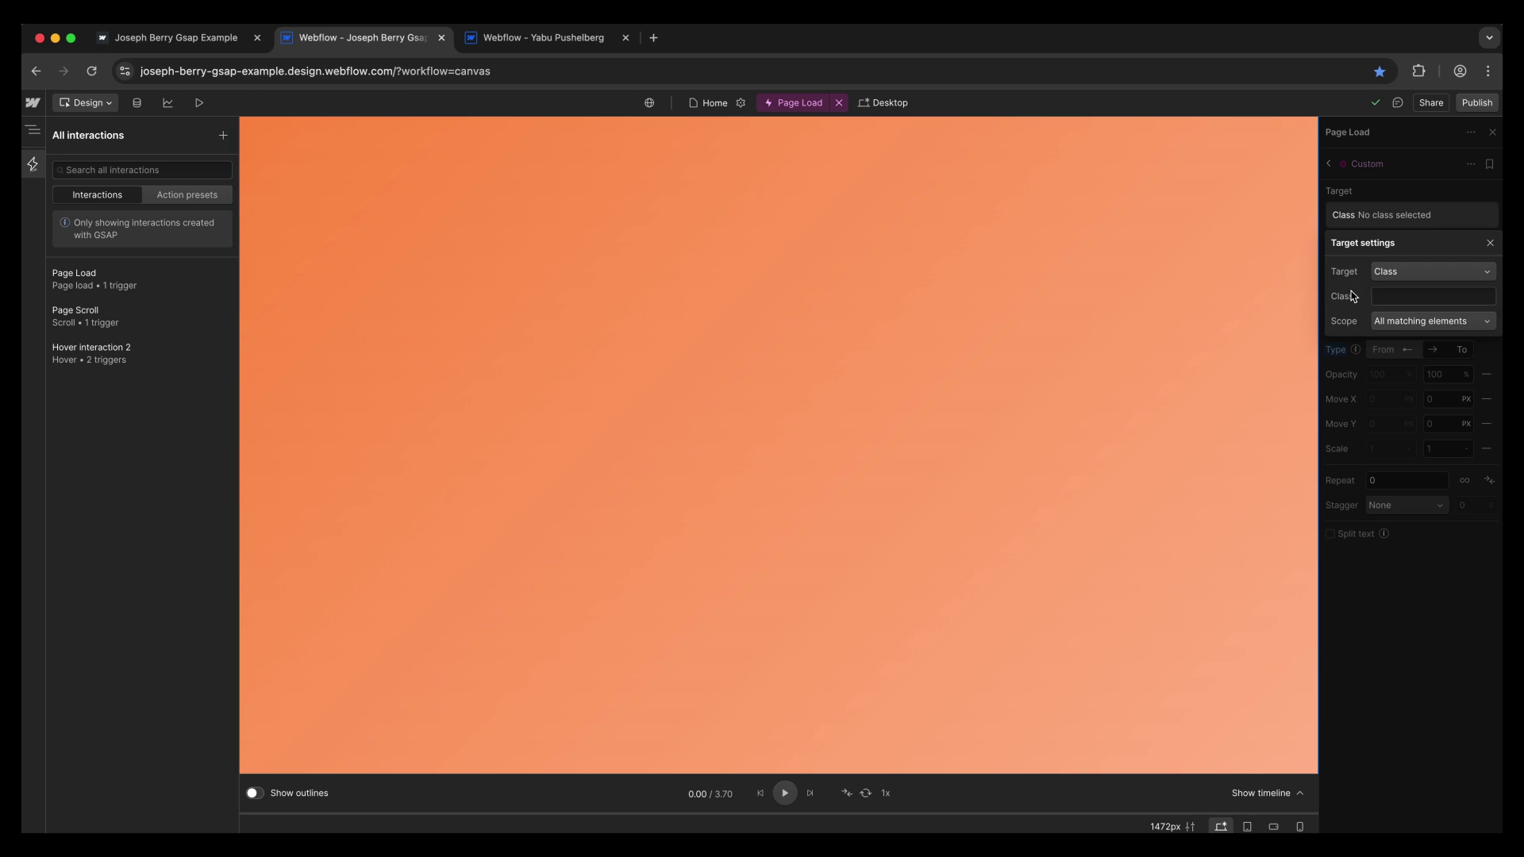
left_click(1408, 326)
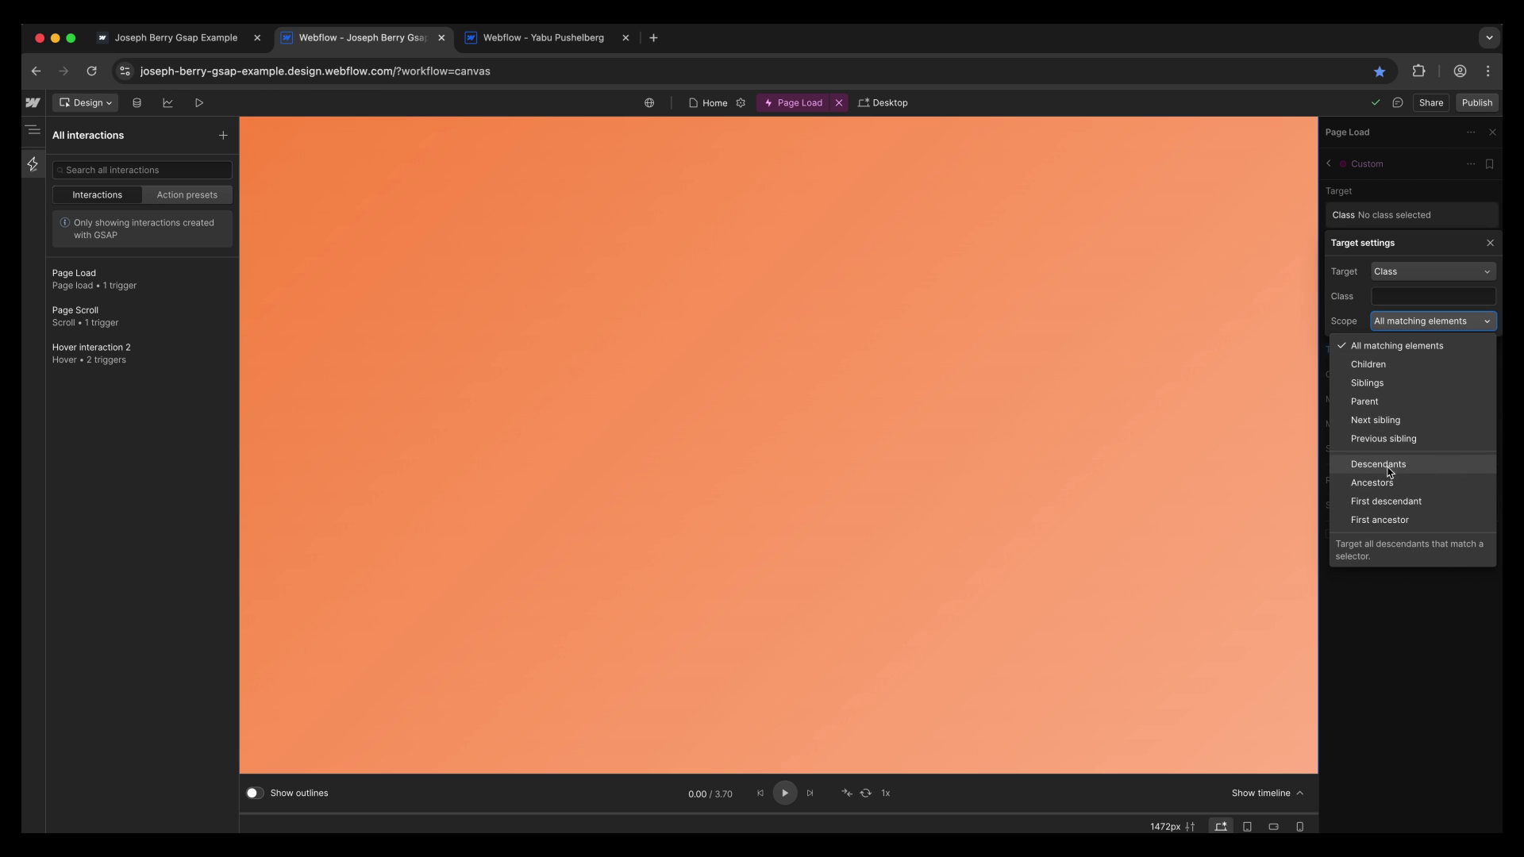
left_click(1490, 247)
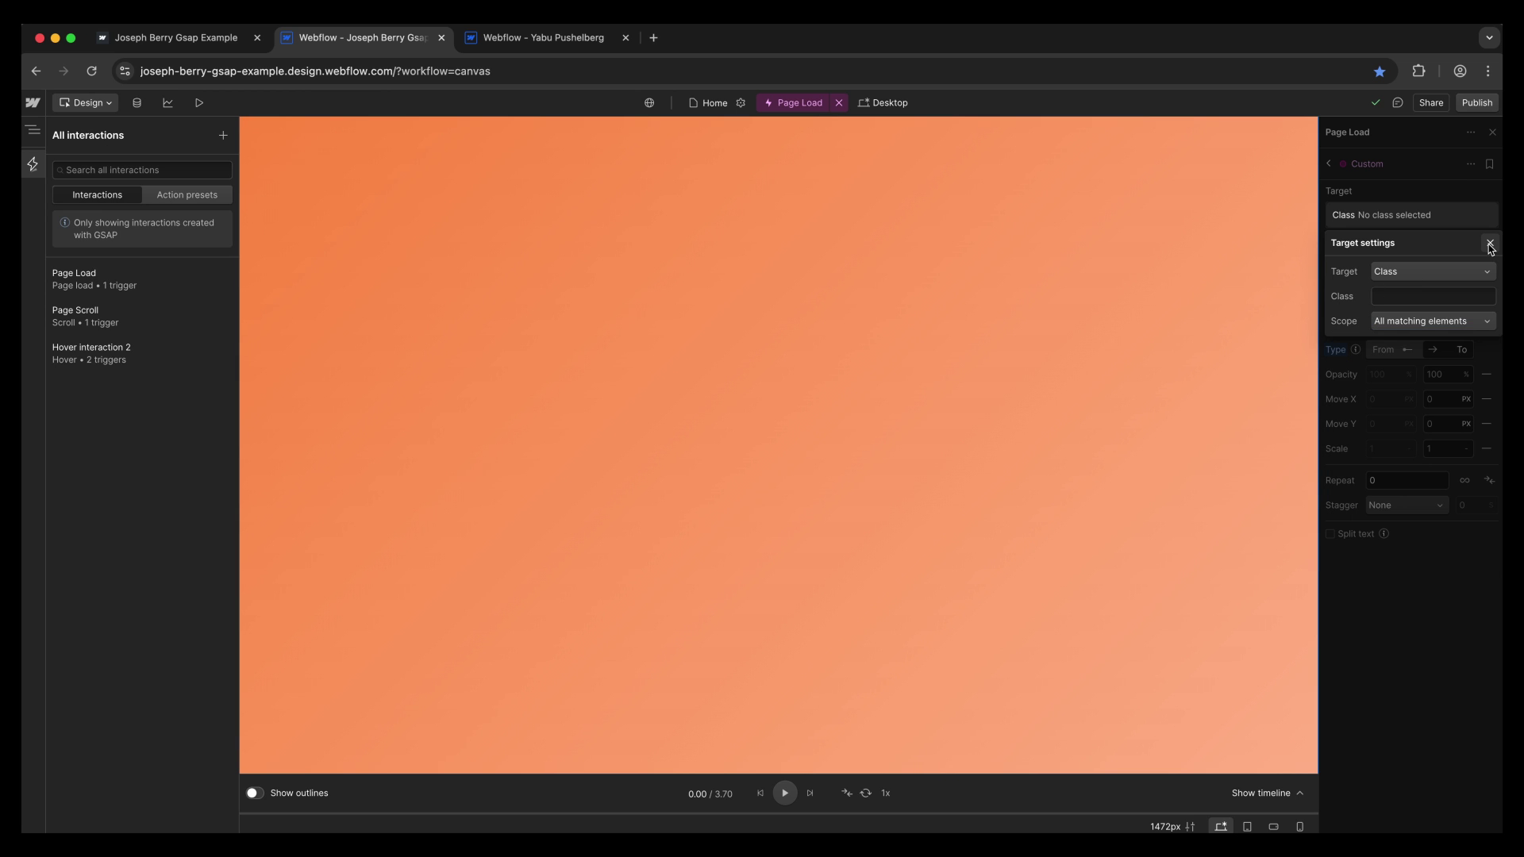
Close the target settings and delete the Scale row from the animated properties.
left_click(1490, 244)
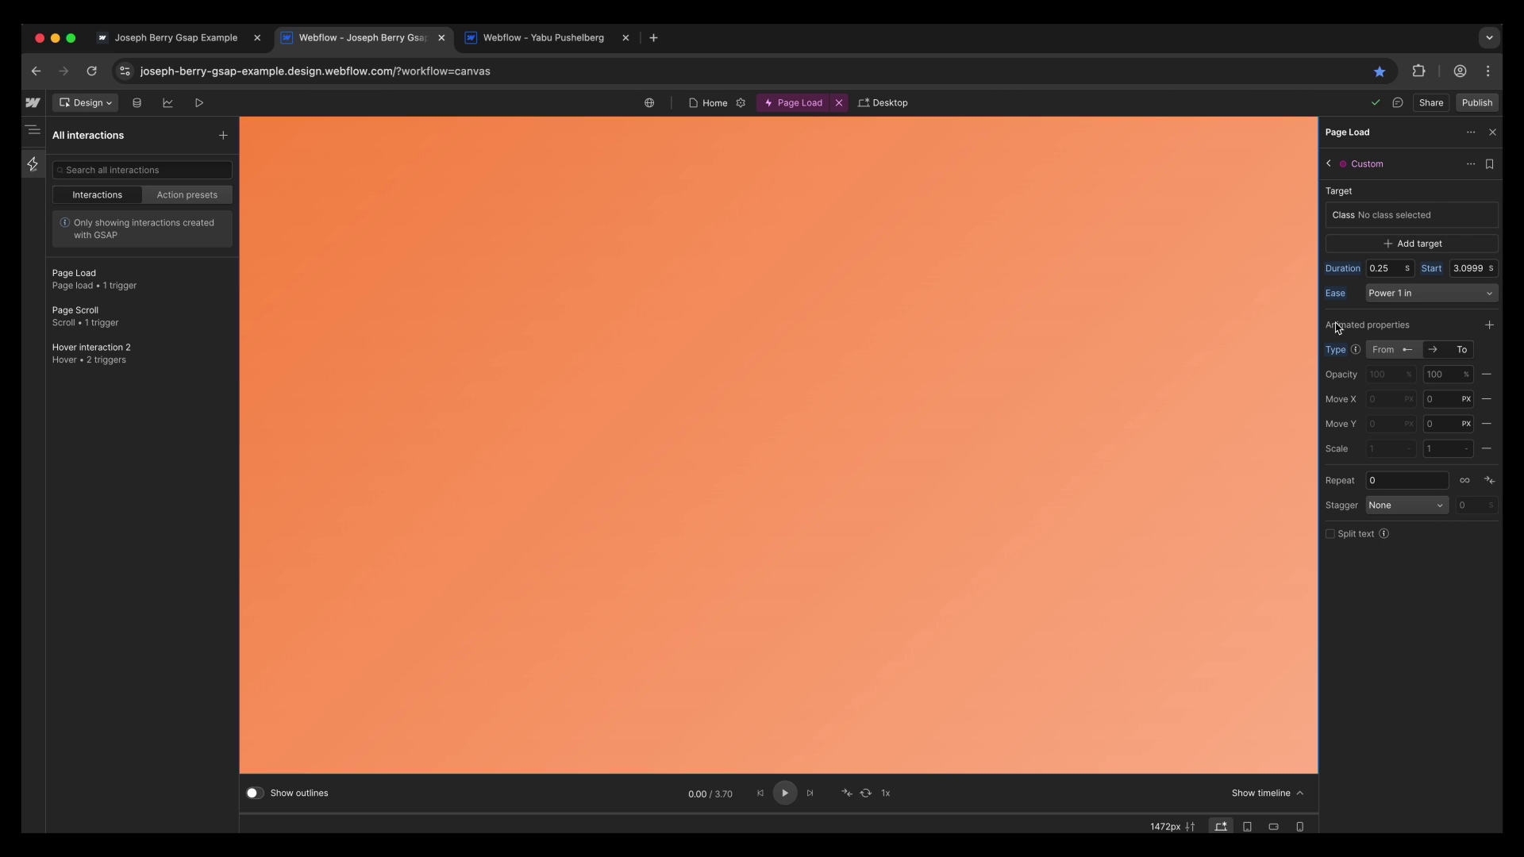
left_click(1384, 355)
key("Tab")
key("Tab")
key("Tab")
left_click(1456, 430)
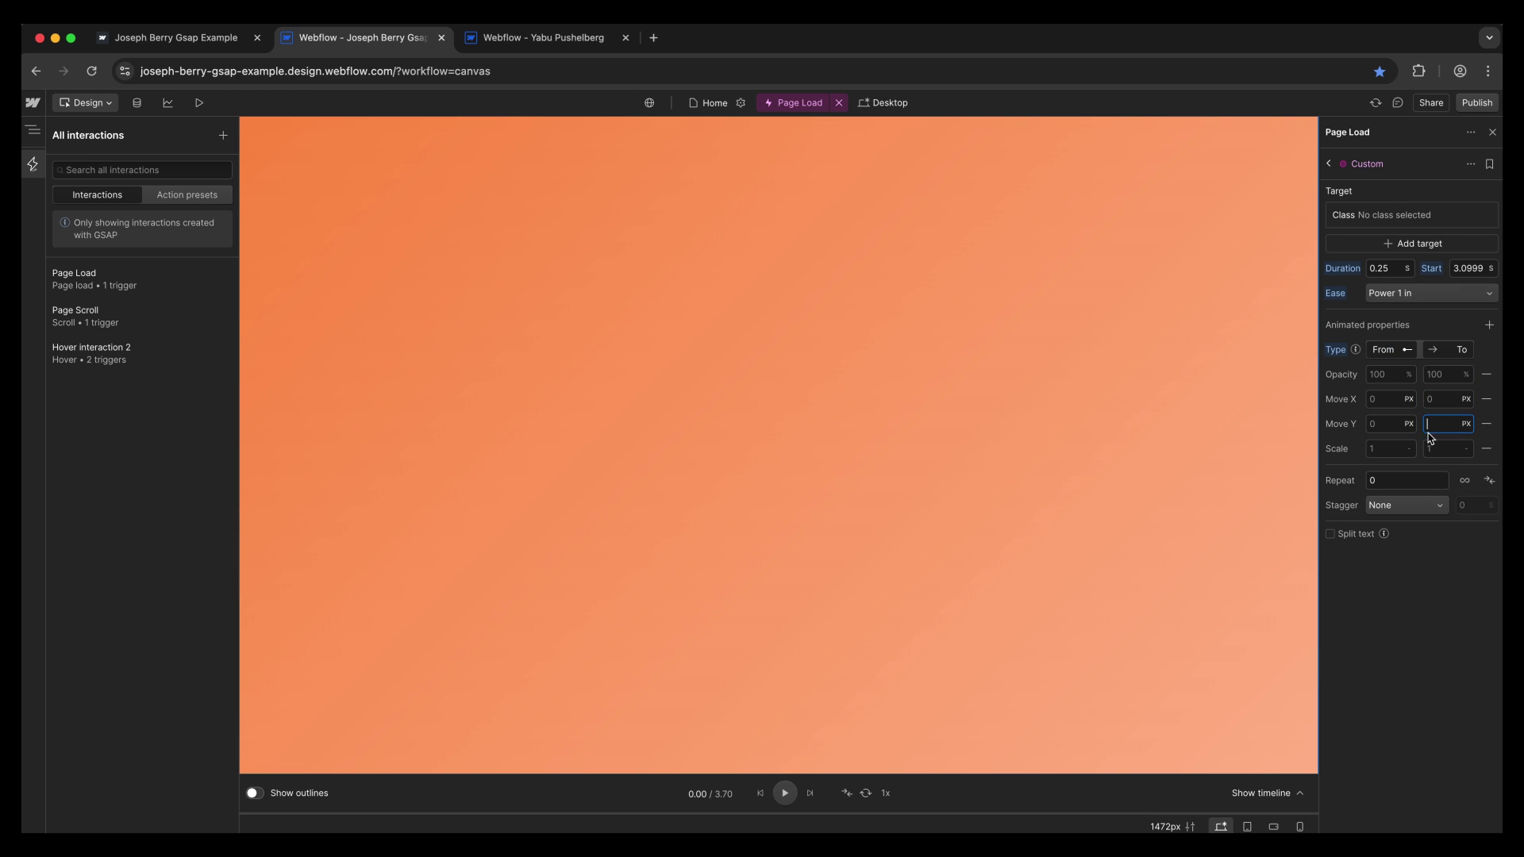
left_click(1386, 450)
left_click(1486, 450)
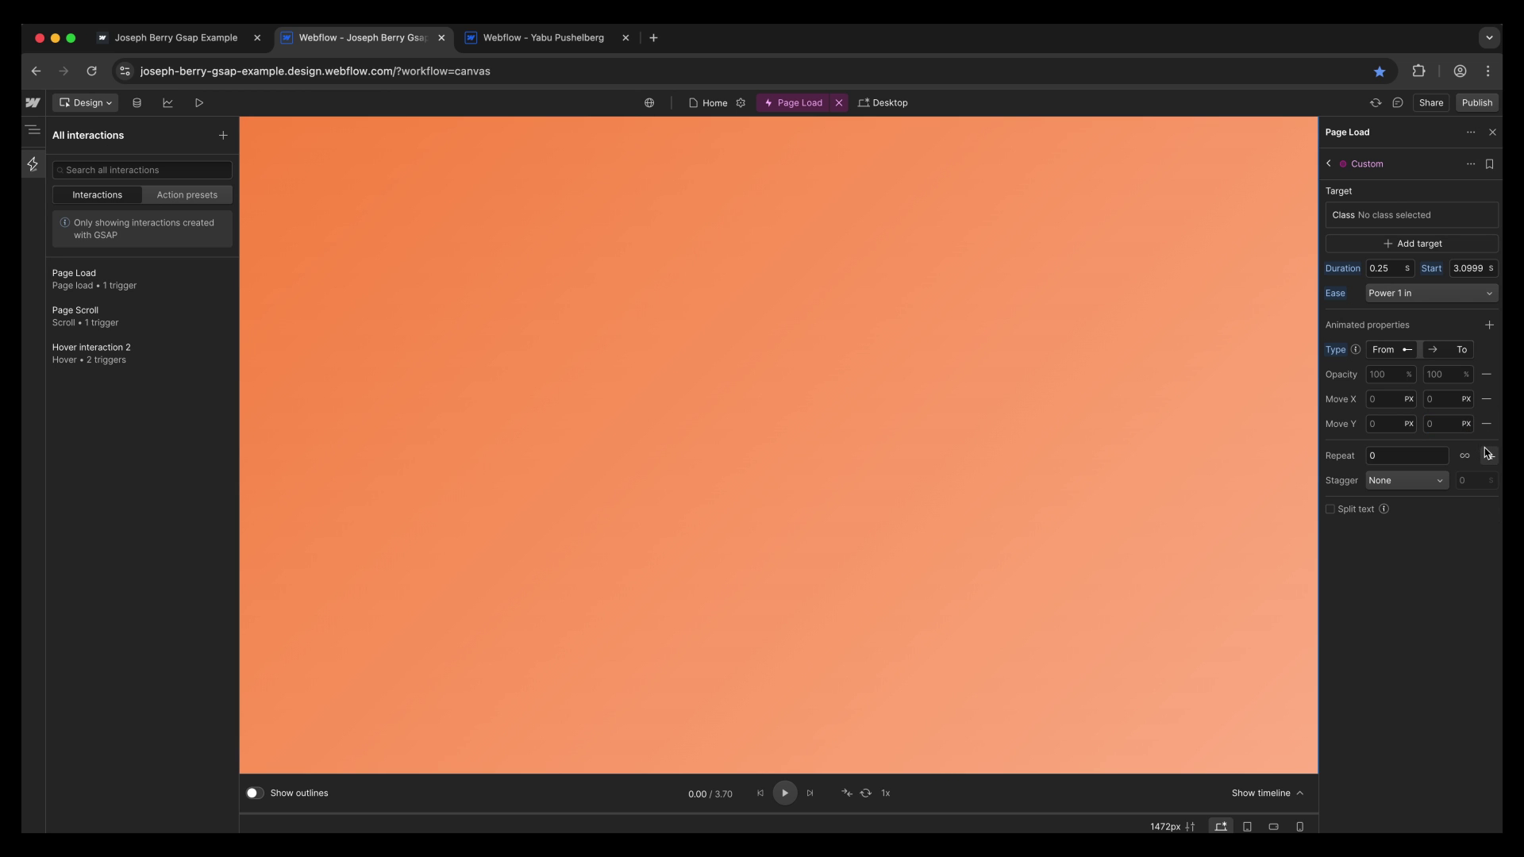
Add a Class property from Class operations, leaving its class value unset.
left_click(1489, 326)
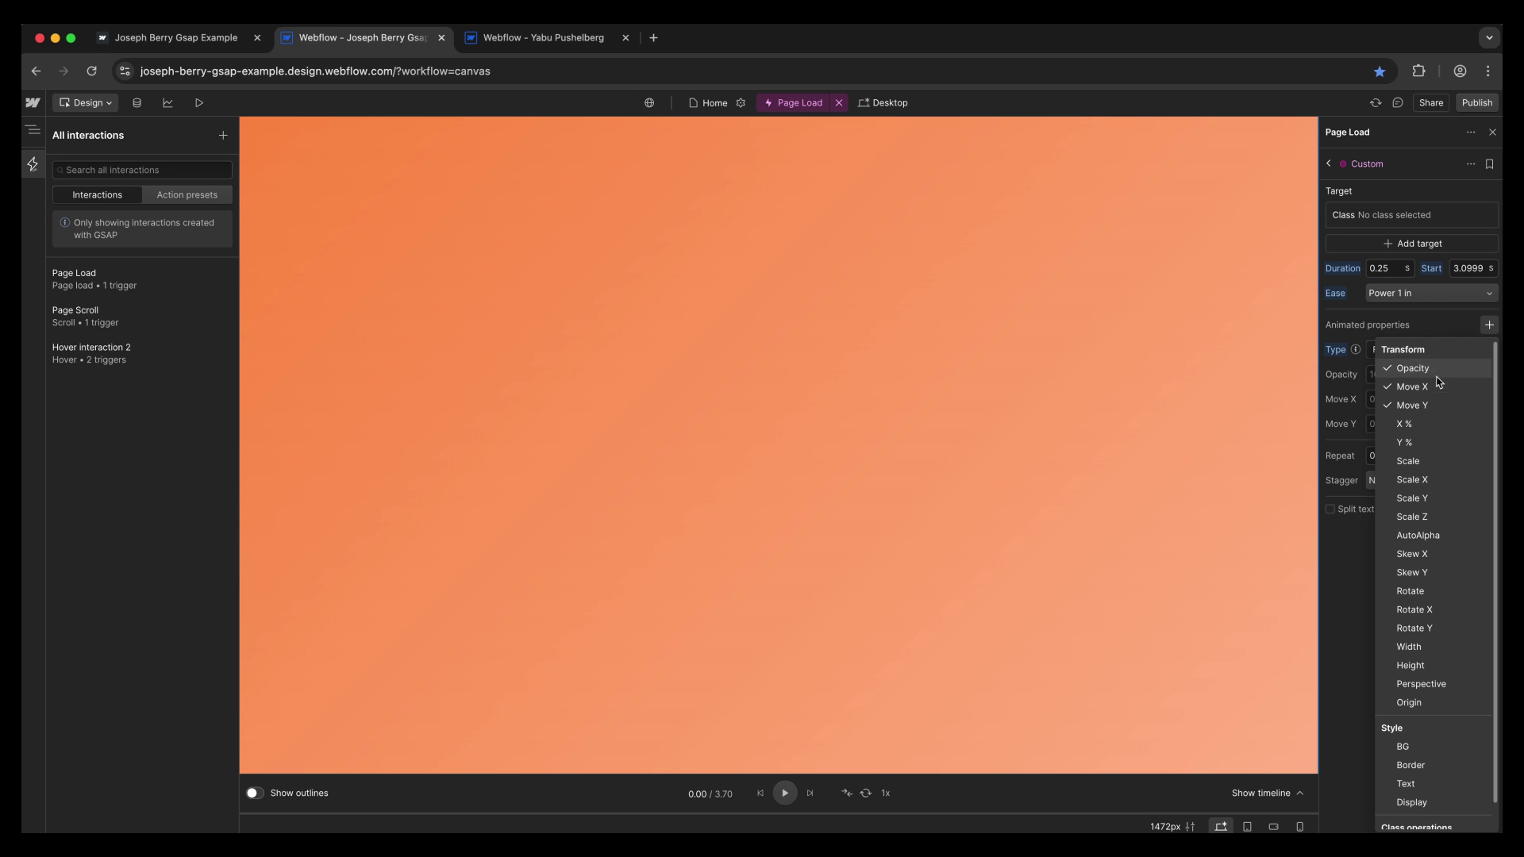
scroll(1417, 619, "down", 1)
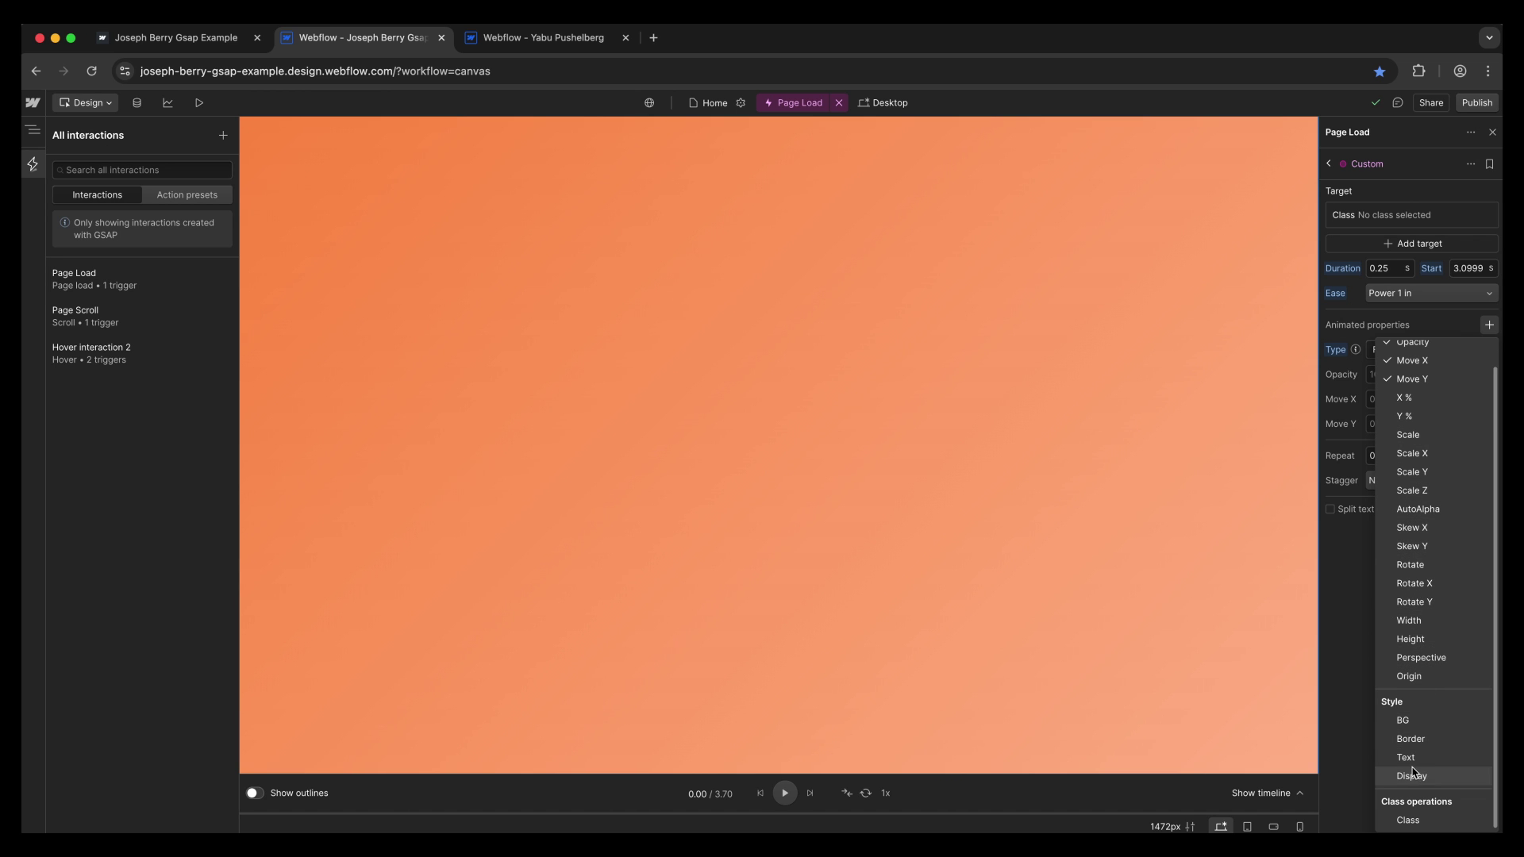
left_click(1410, 823)
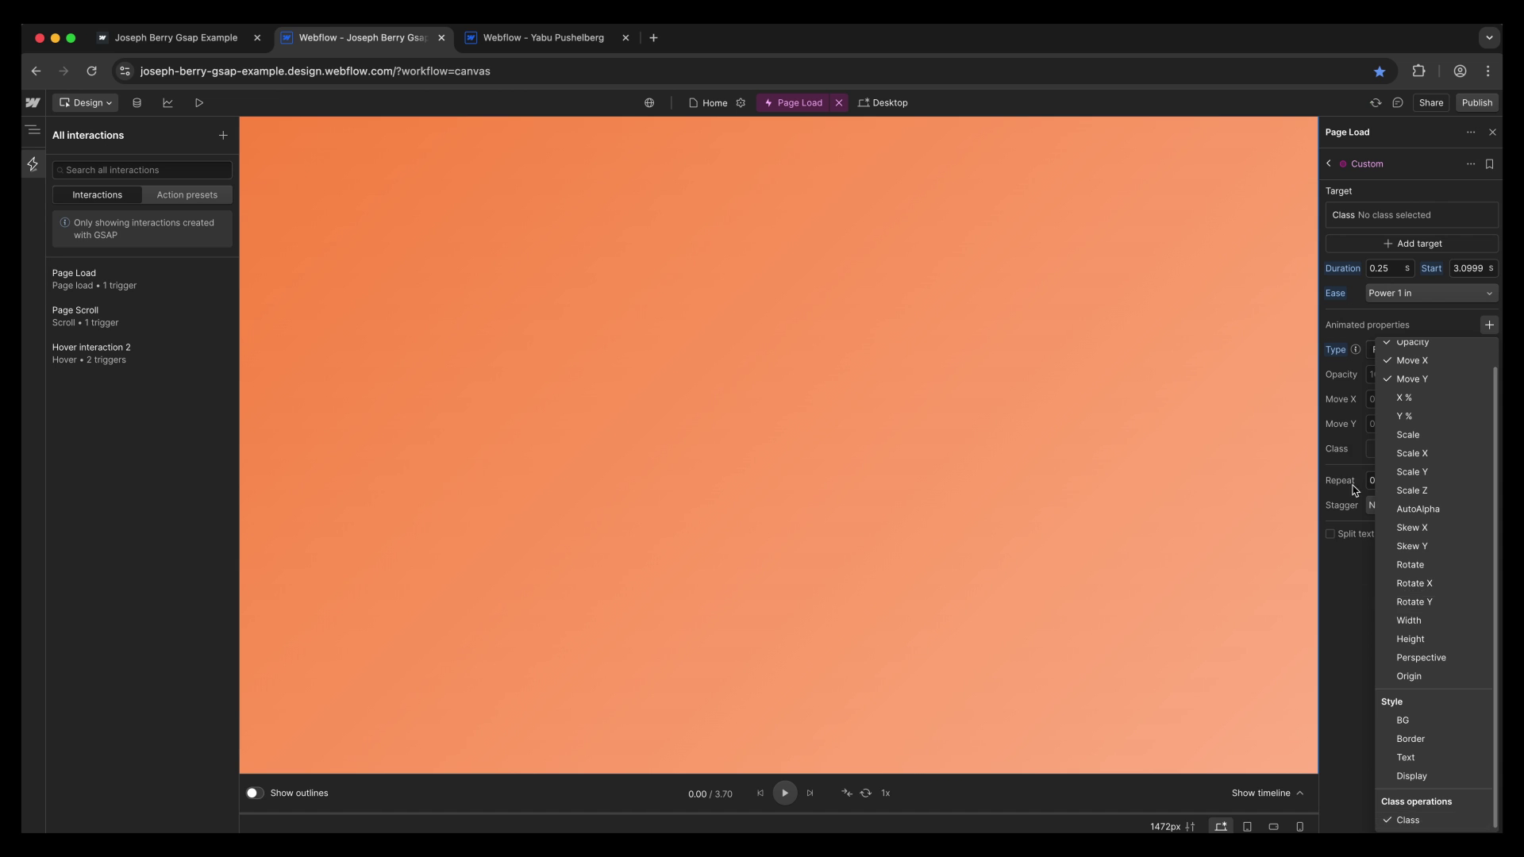
left_click(1360, 458)
left_click(1395, 451)
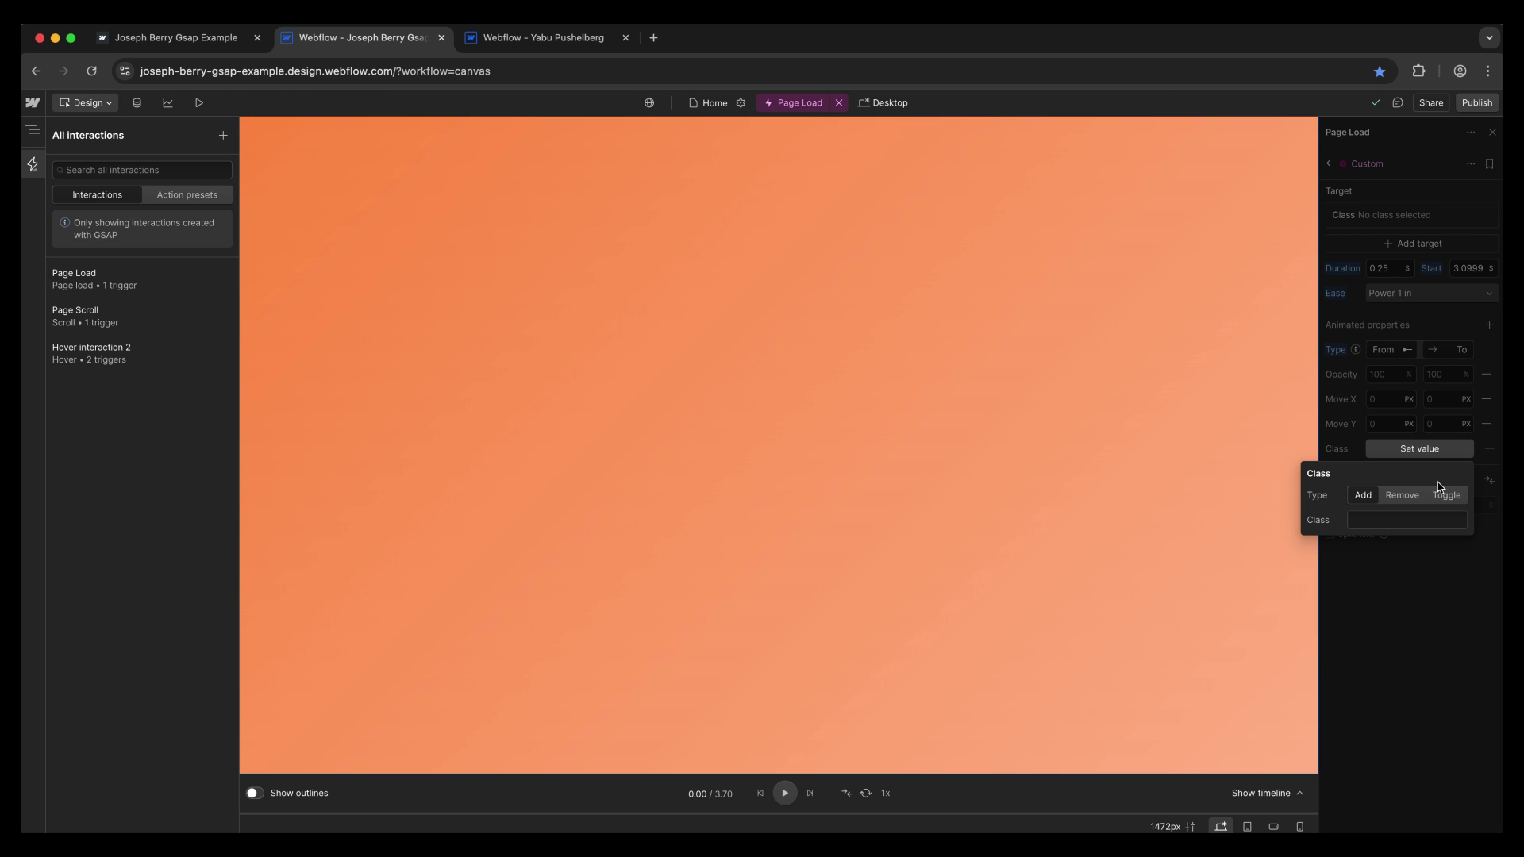
left_click(1433, 450)
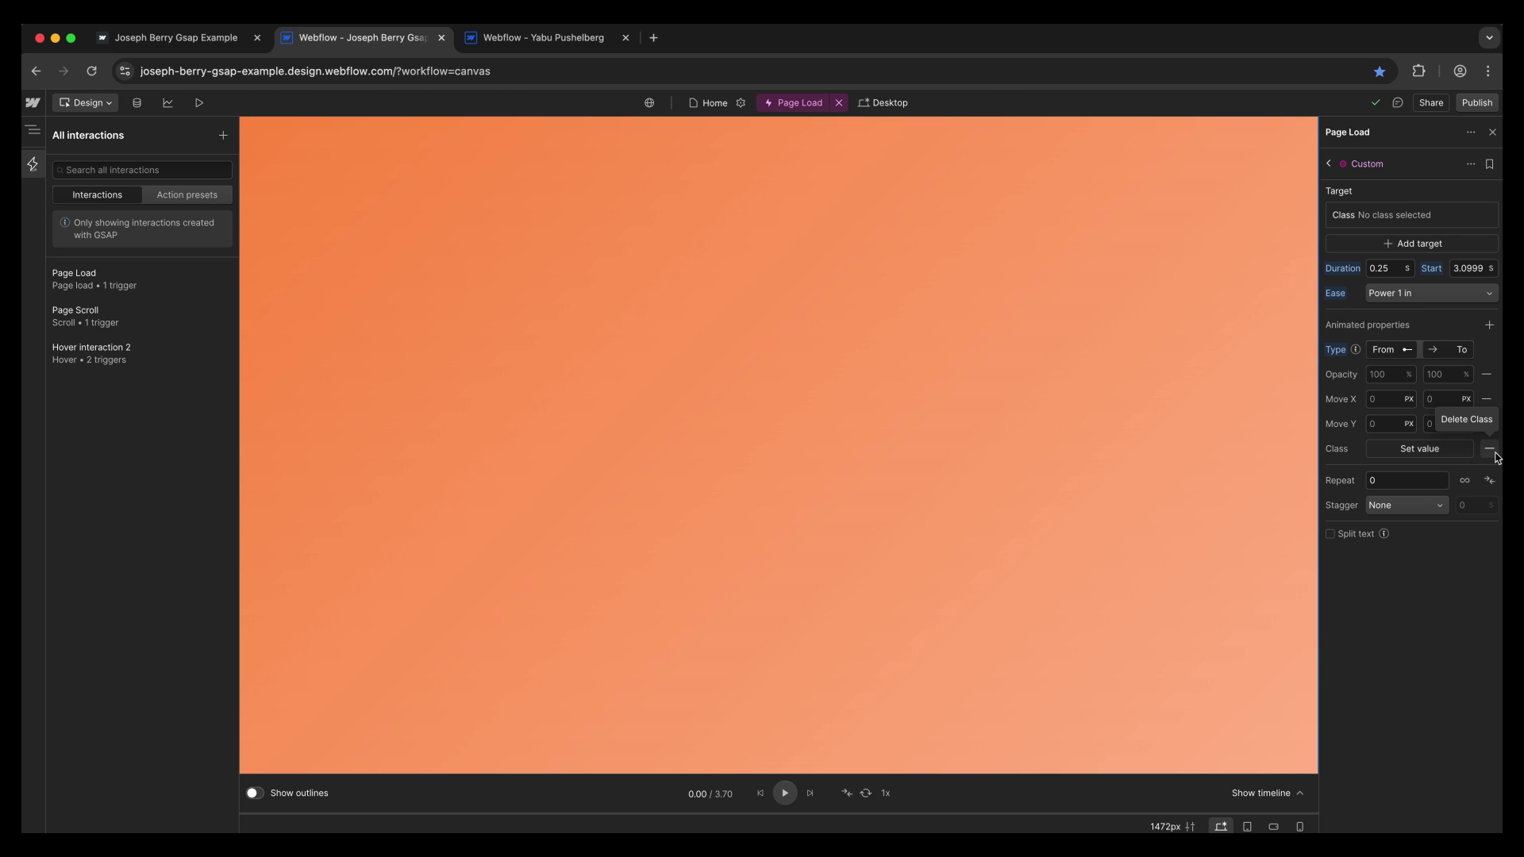
Delete the Custom action from the Page Load interaction.
left_click(1330, 166)
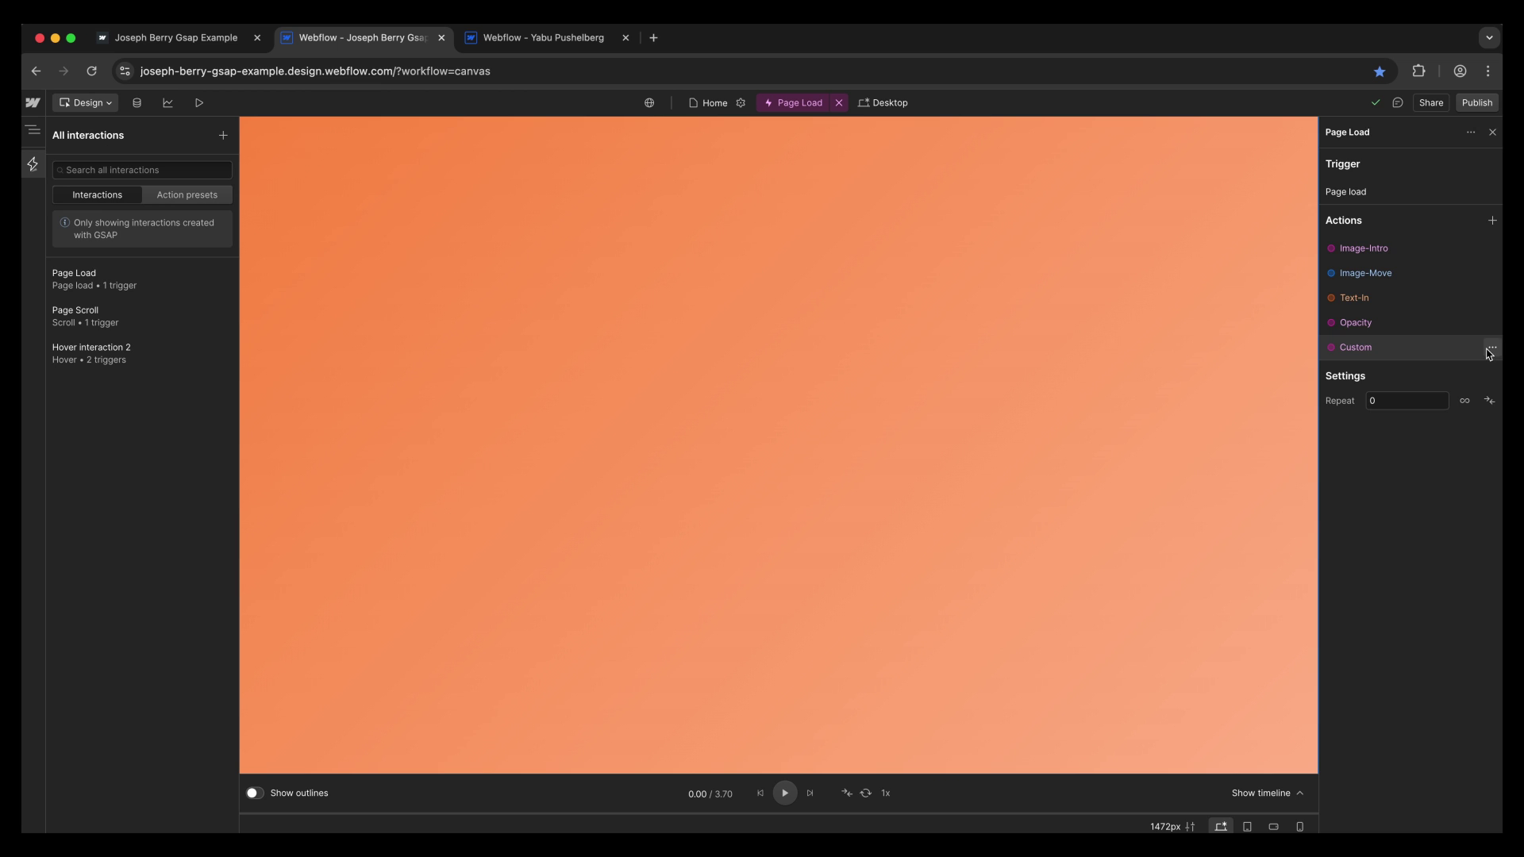
left_click(1492, 347)
left_click(1460, 409)
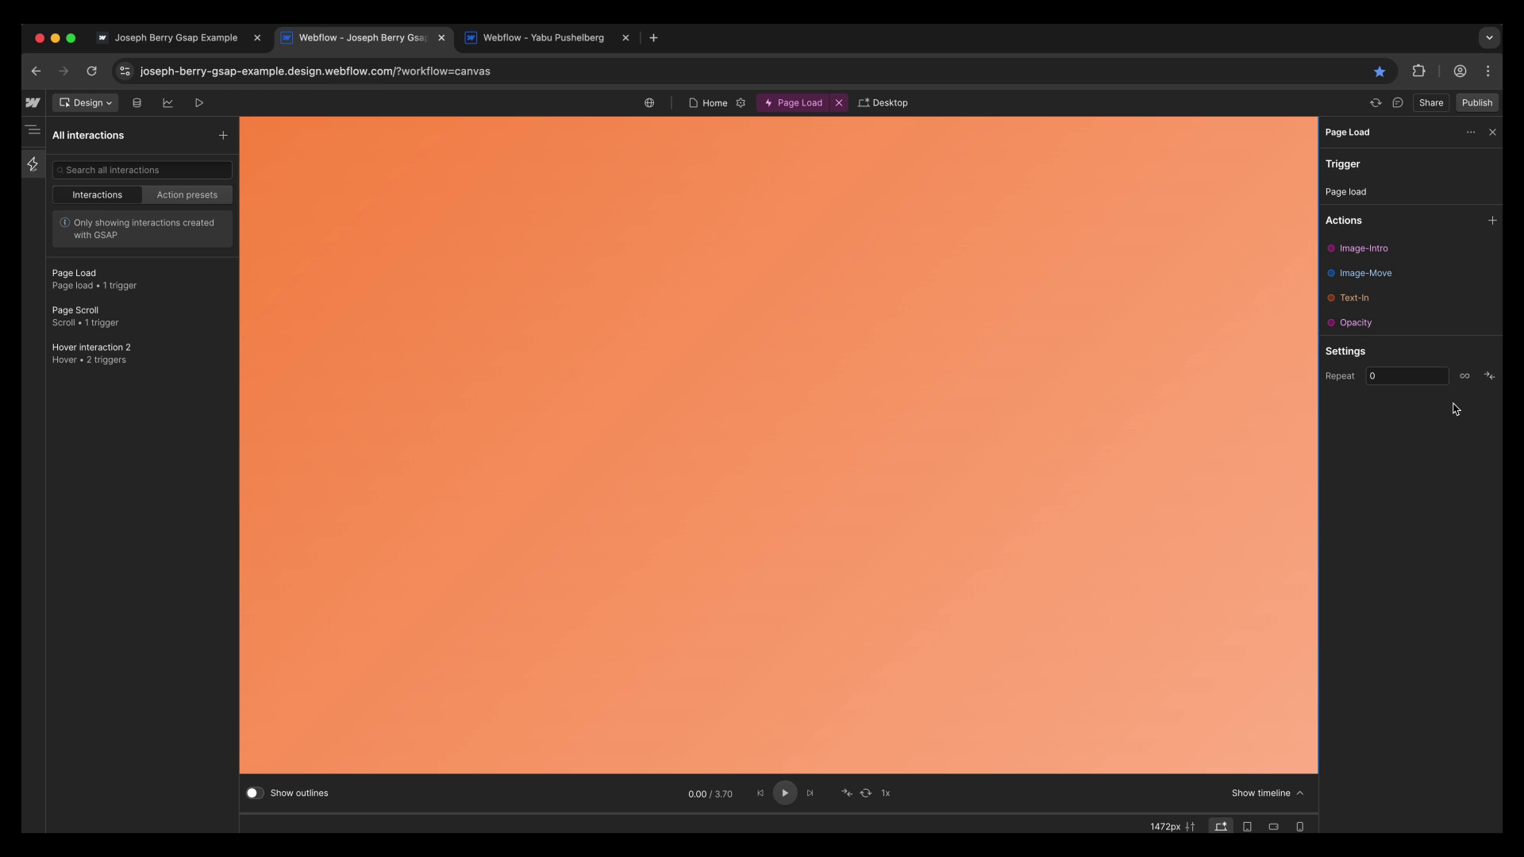
Show the Page Load timeline, zoomed out until all four tracks fit.
left_click(1260, 793)
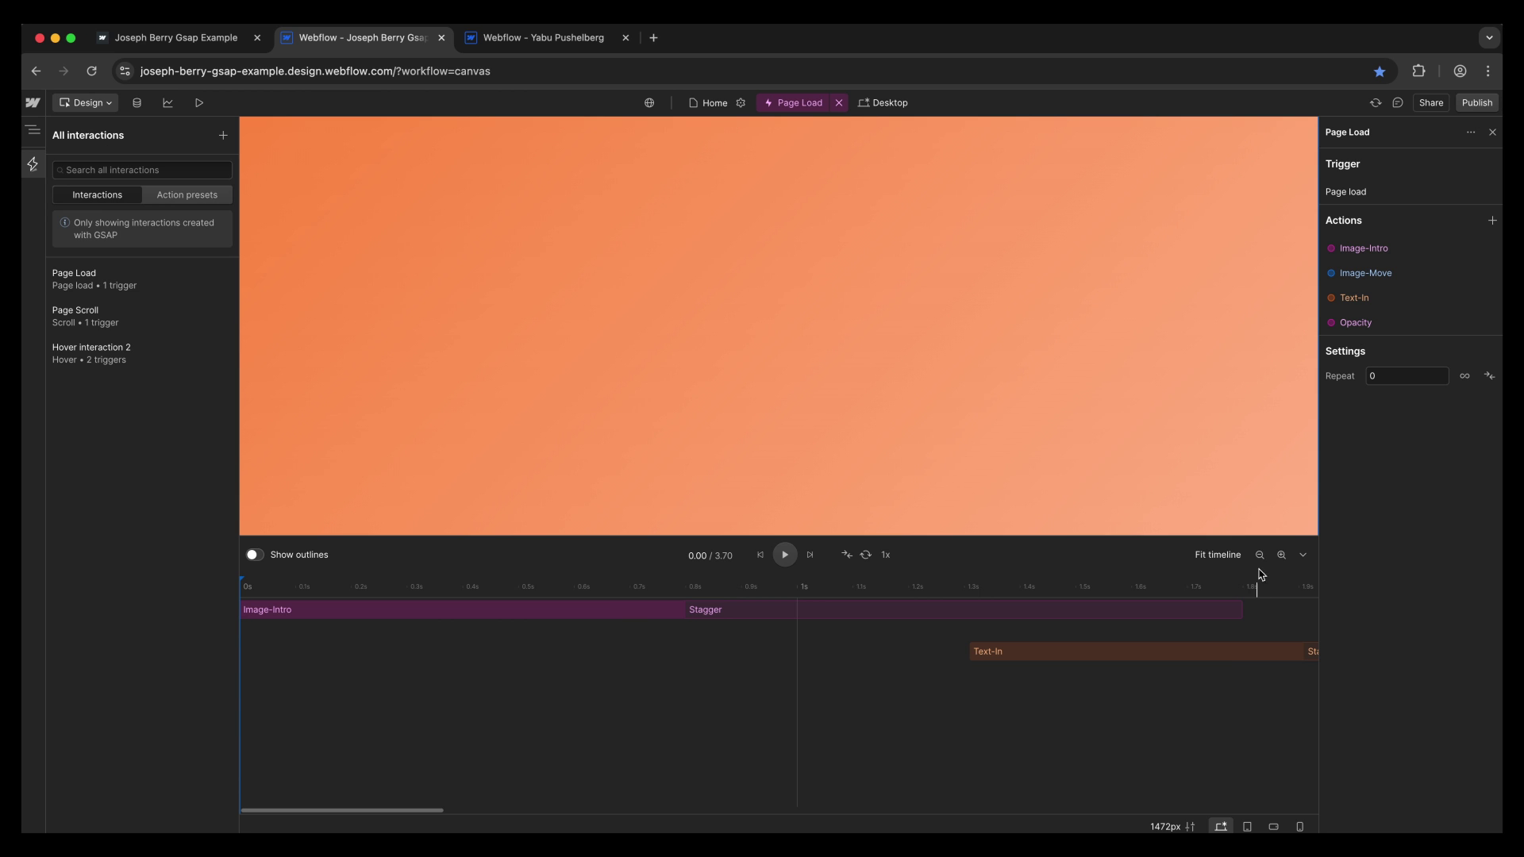
left_click(1260, 554)
left_click(1259, 555)
left_click(1260, 555)
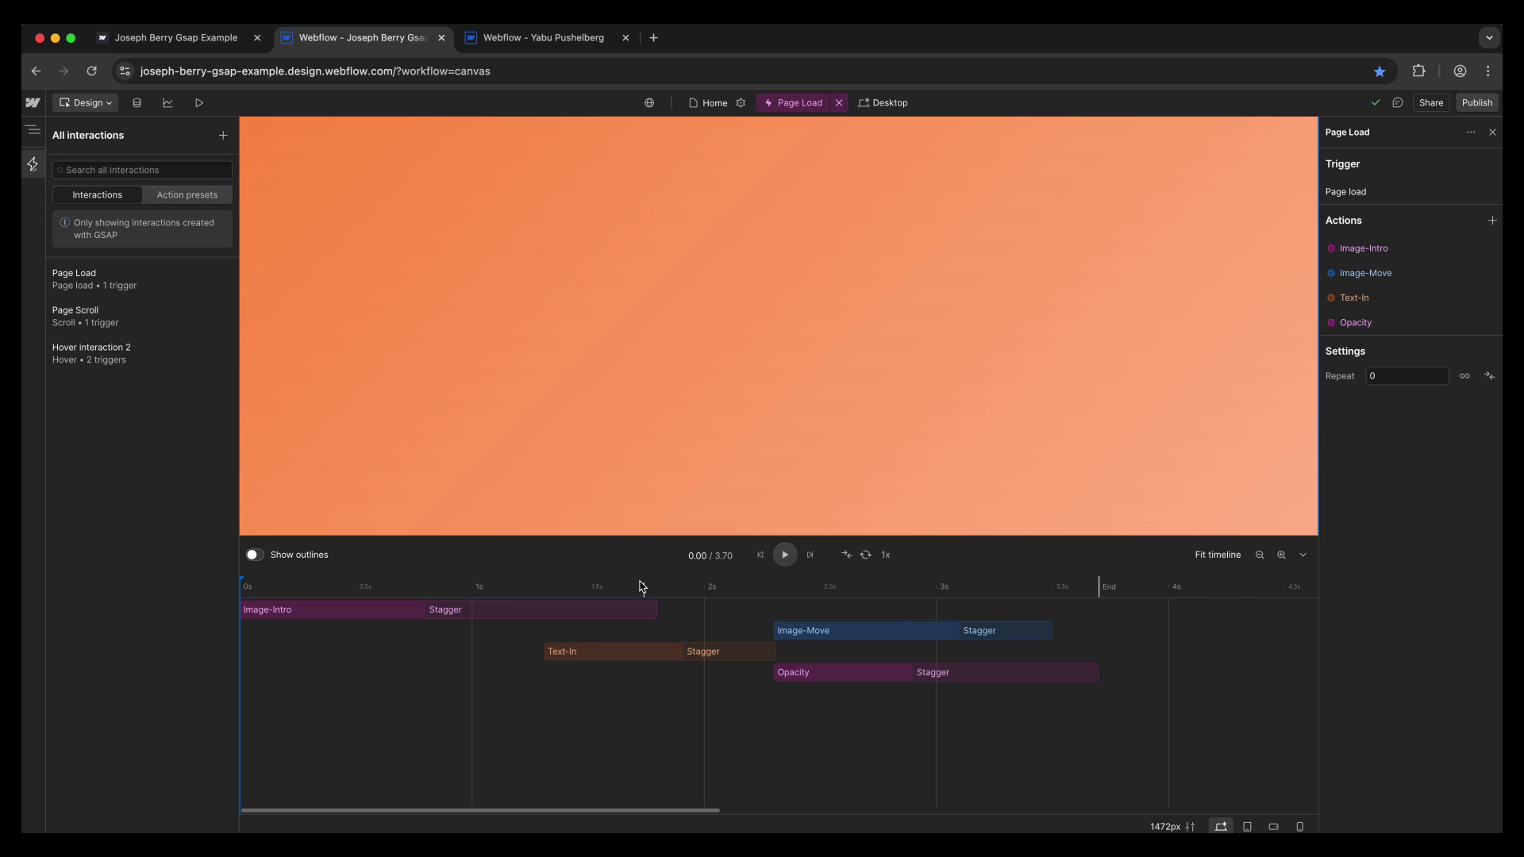
Try delaying Image-Intro to 0.45 s and shortening it, then undo the resize.
left_click(327, 619)
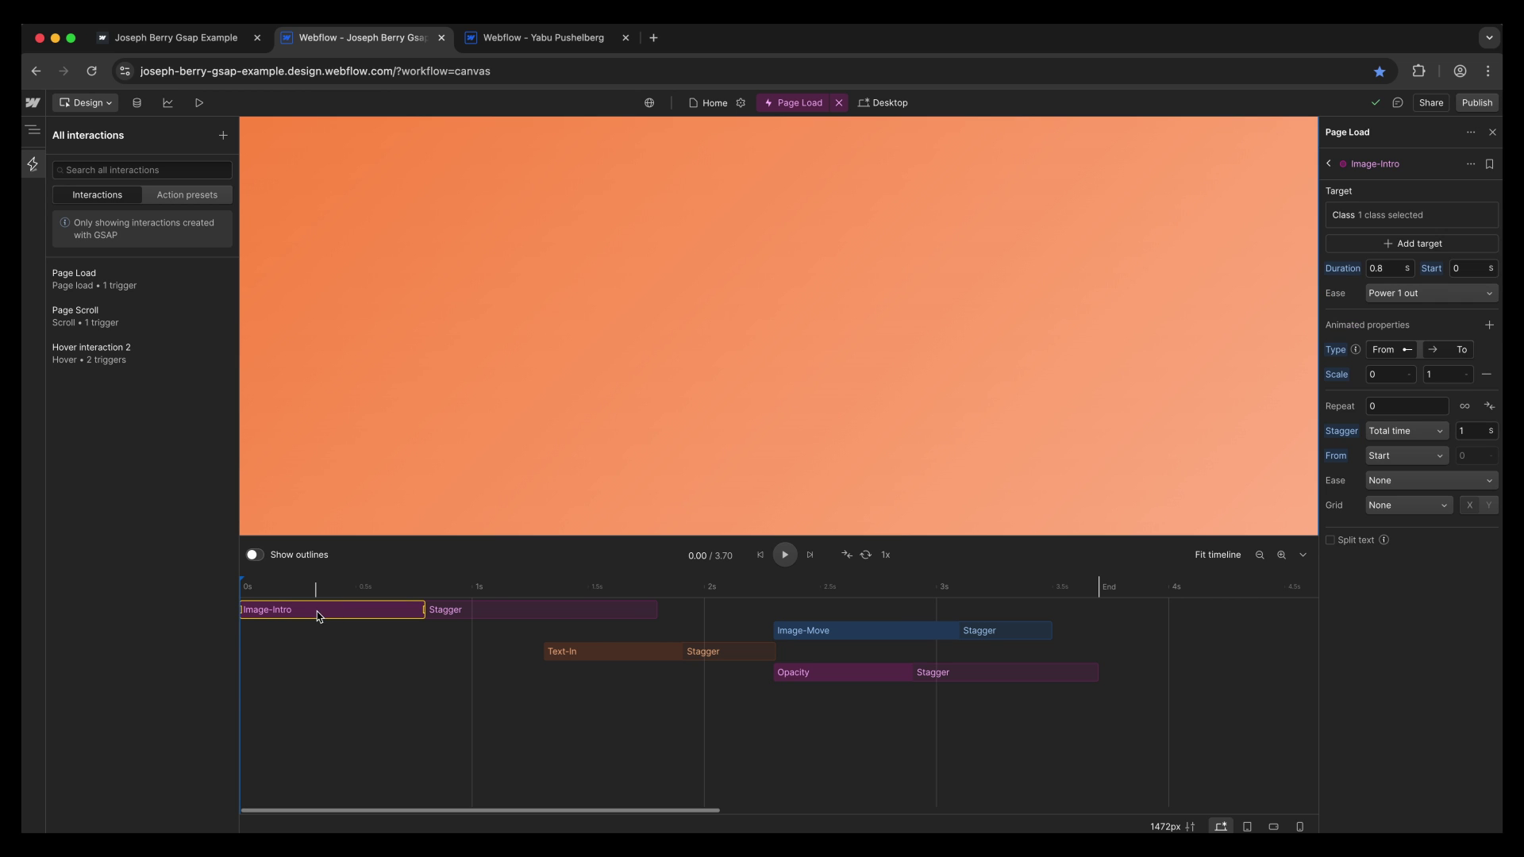
left_click_drag(320, 617, 418, 617)
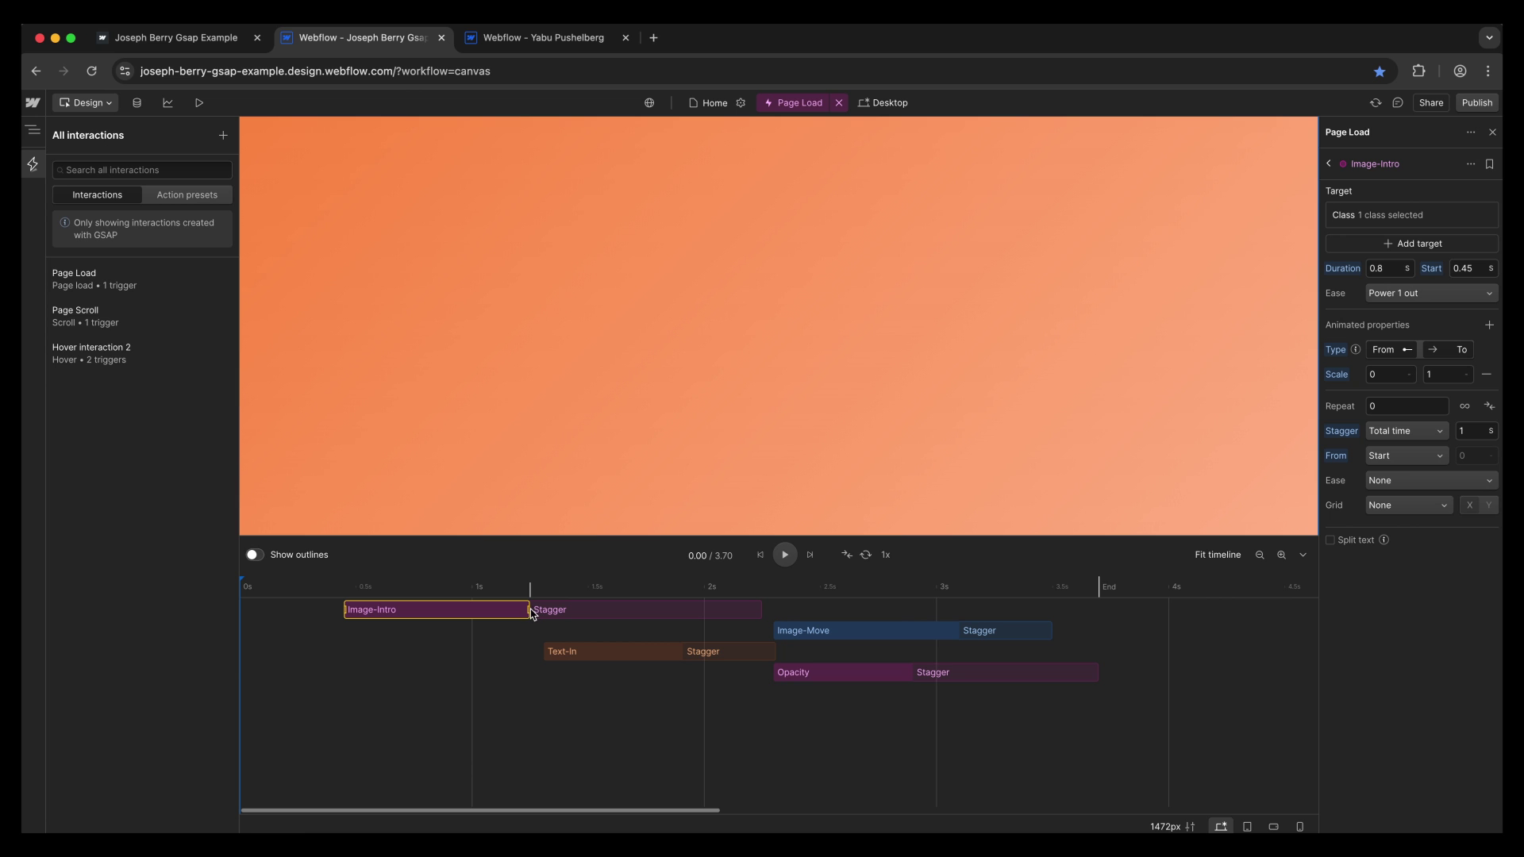
left_click_drag(530, 614, 479, 614)
key("super+z")
key("super+z")
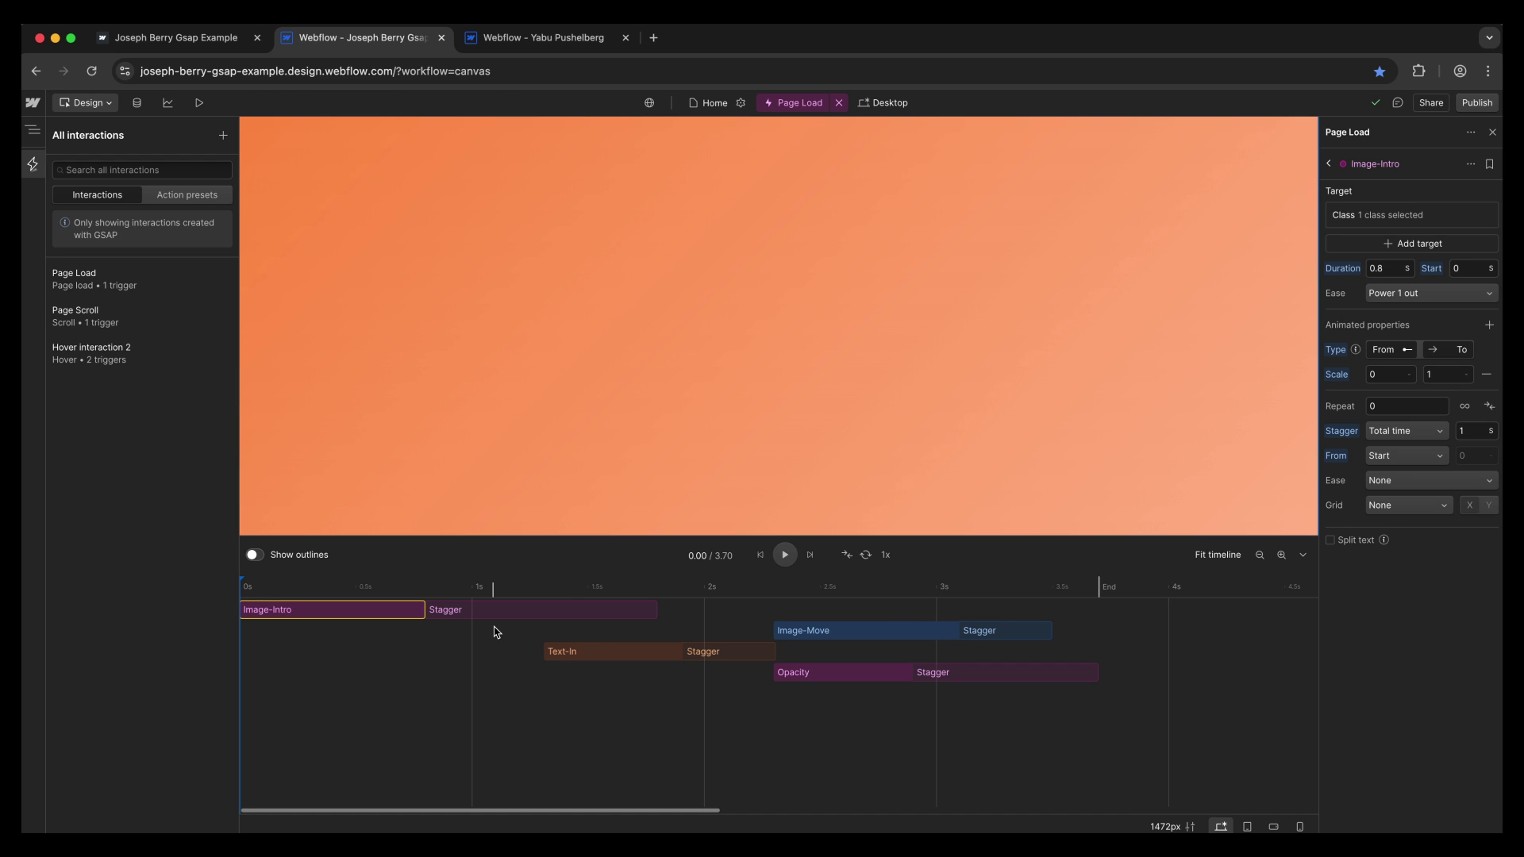
Try shifting all four actions about 0.5 s later, then undo and clear the selection.
left_click(575, 653, "shift")
left_click(785, 634, "shift")
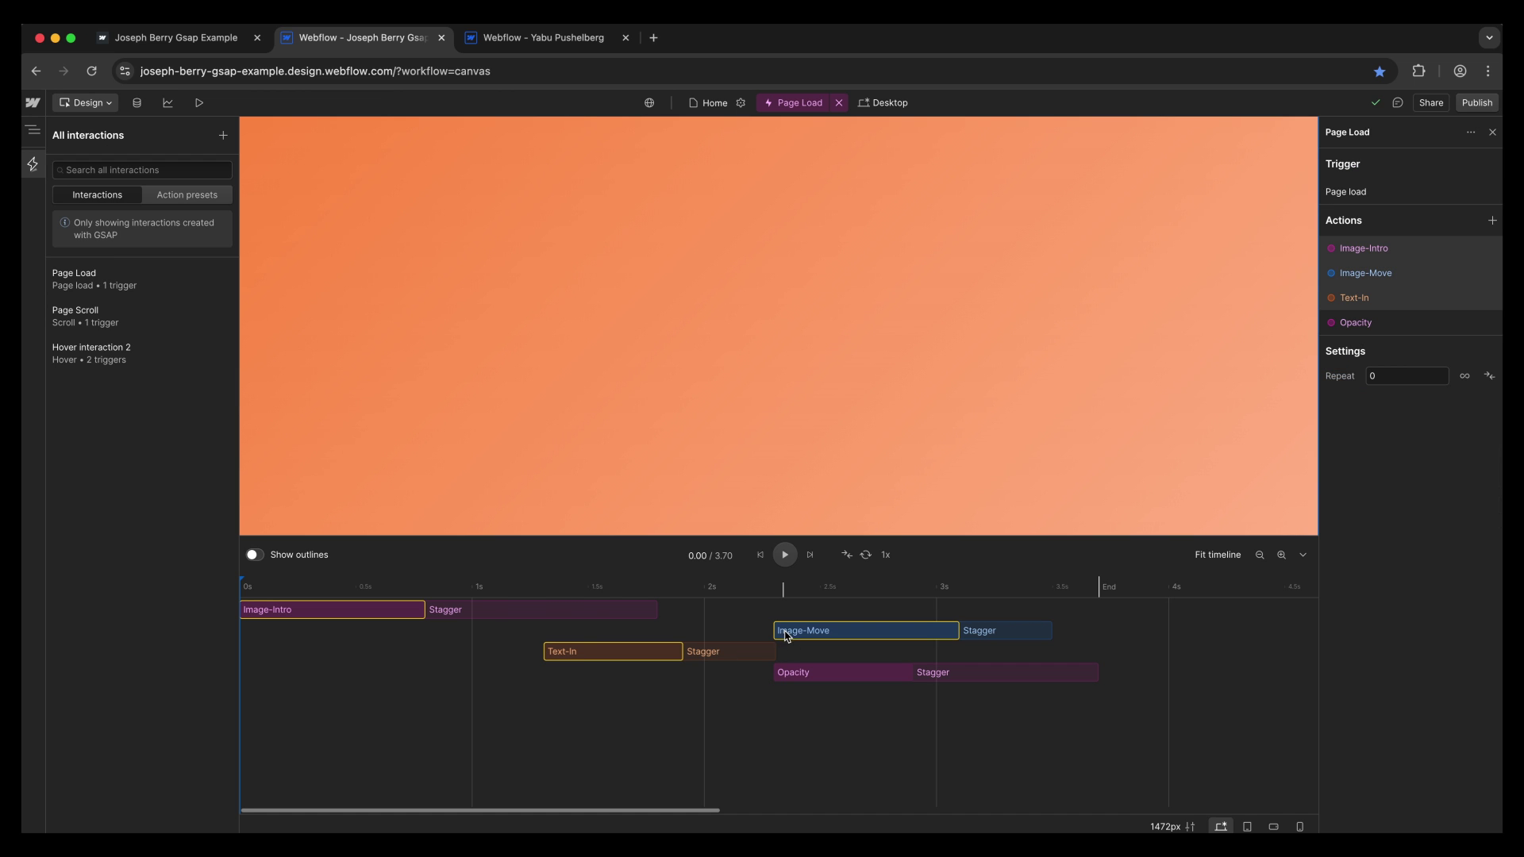
left_click(804, 676, "shift")
left_click_drag(586, 657, 832, 659)
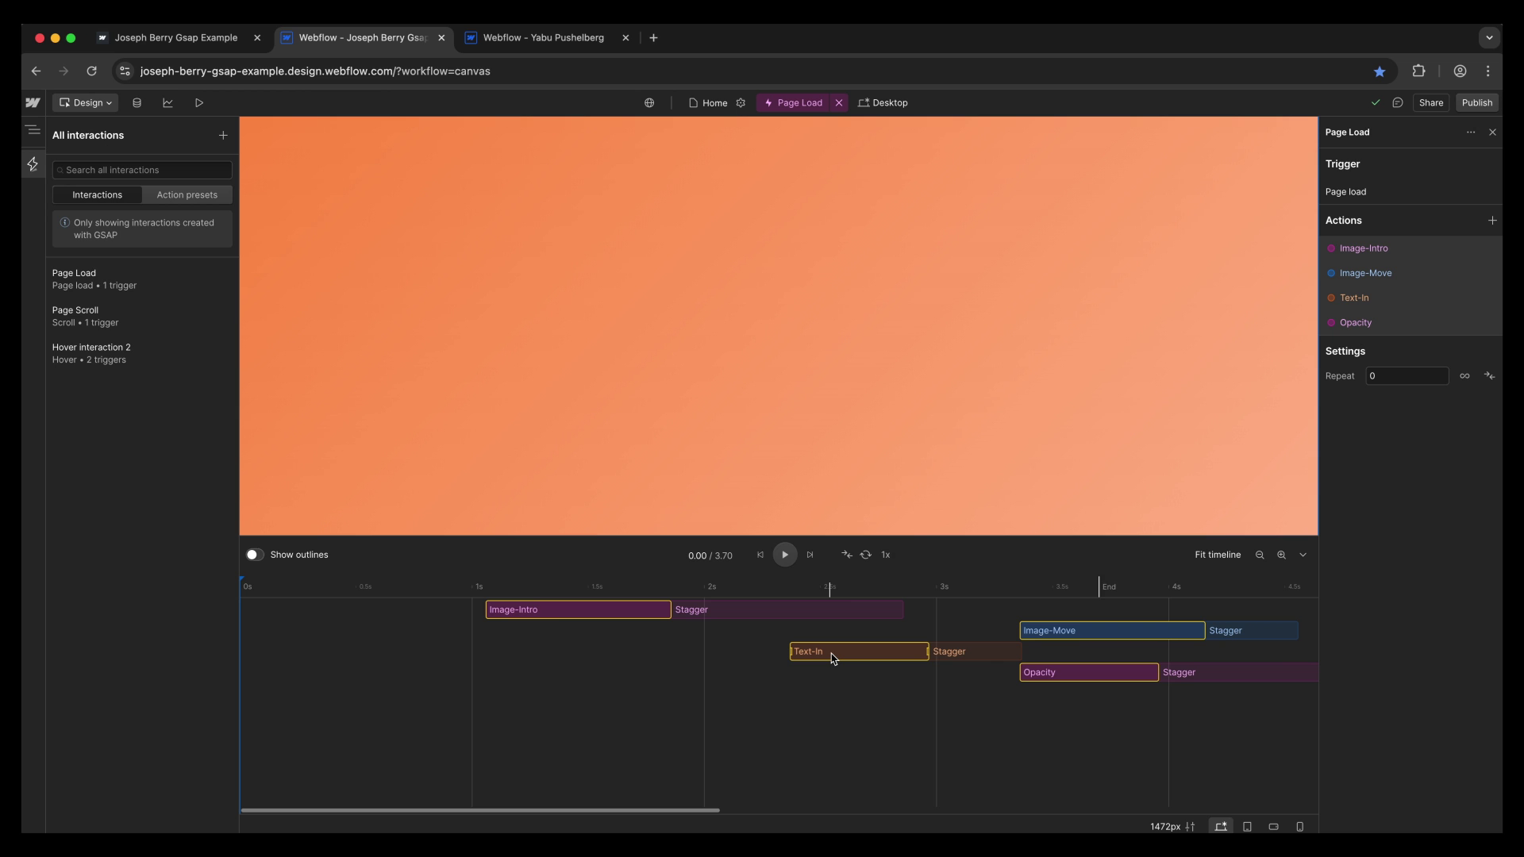
key("ctrl+z")
left_click(479, 697)
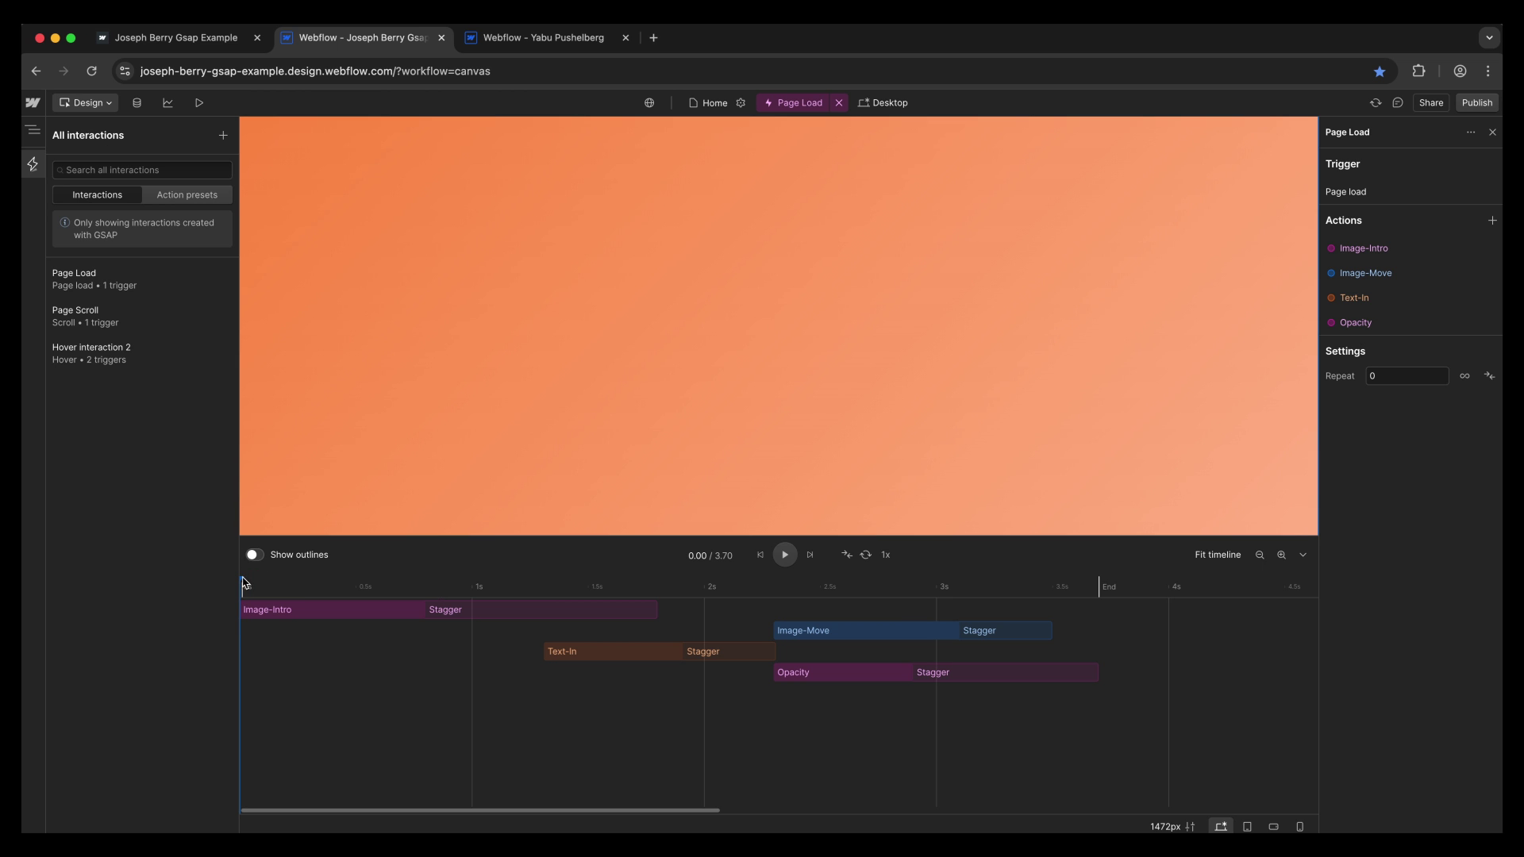
Preview the animation at 1.28 s, then select Image-Intro and inspect its target class.
left_click_drag(242, 582, 244, 622)
left_click(283, 613)
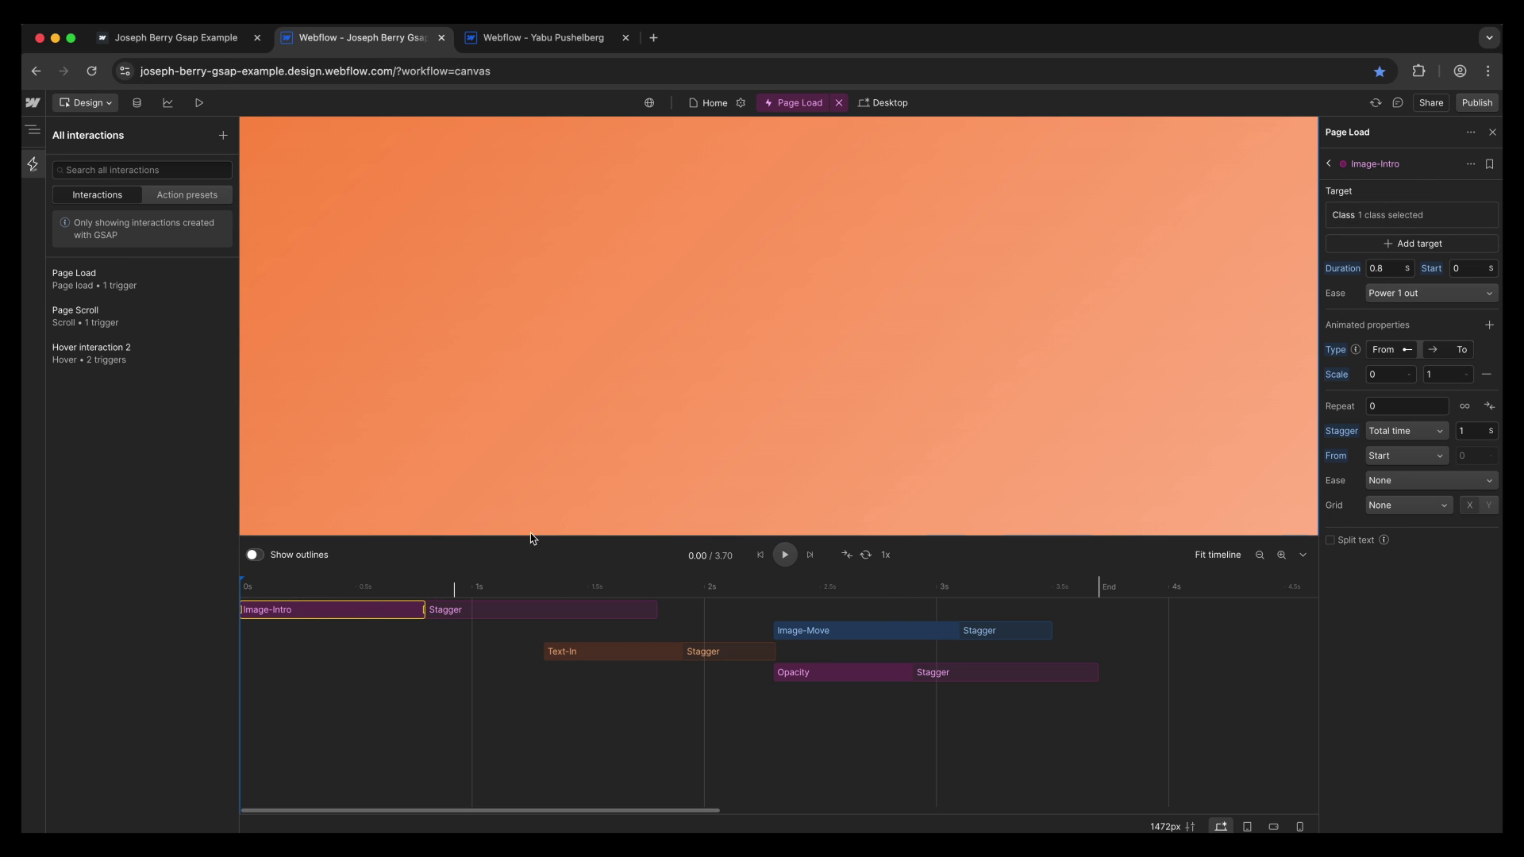
left_click(1391, 220)
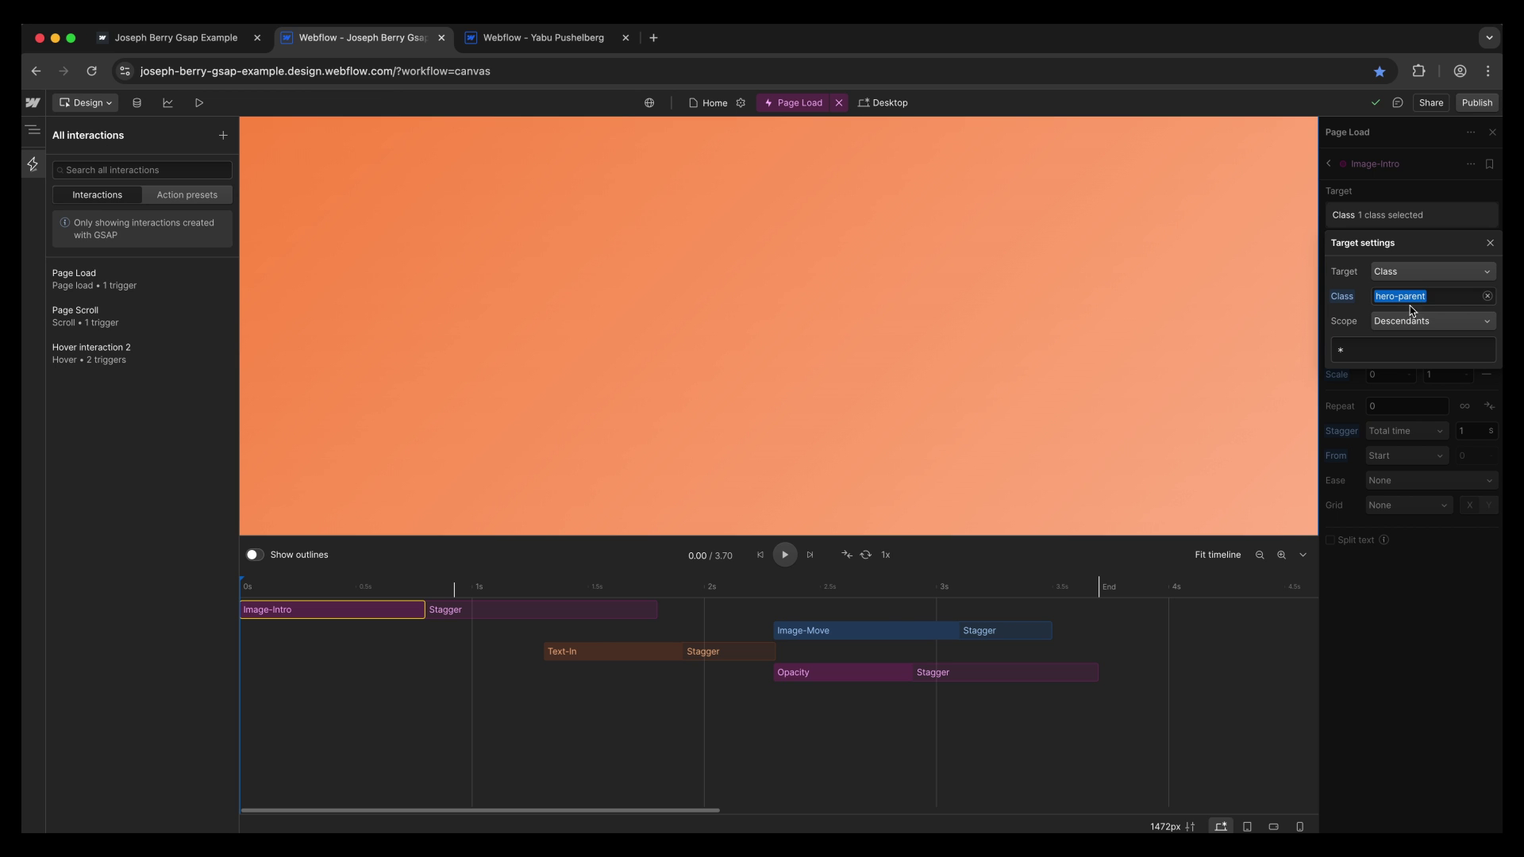
In the Navigator, expand scroll-parent and hero-parent and select the img-parent-wrap elements.
left_click(32, 129)
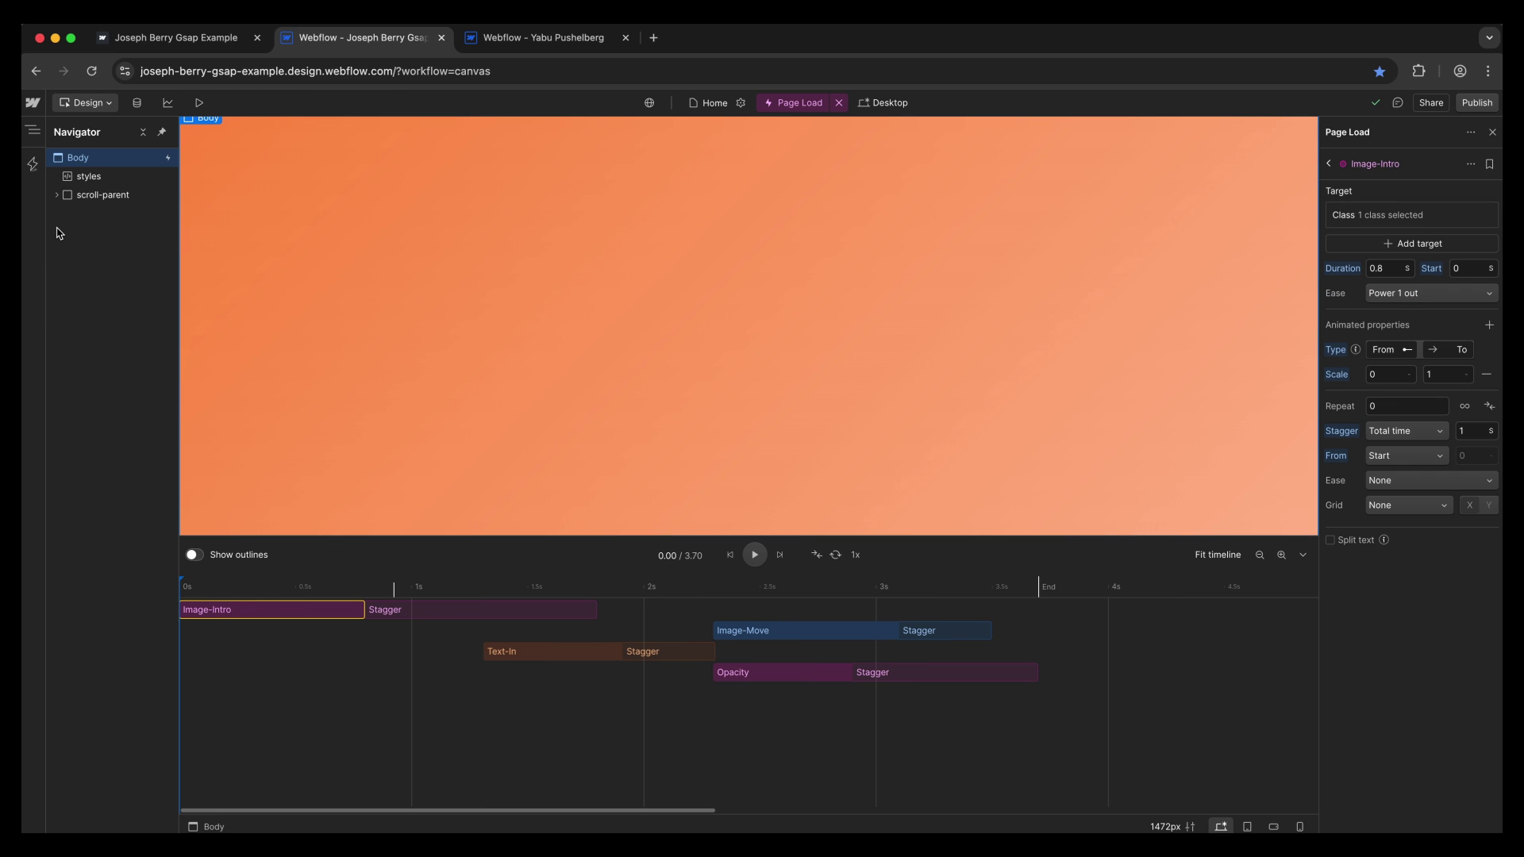
left_click(57, 194)
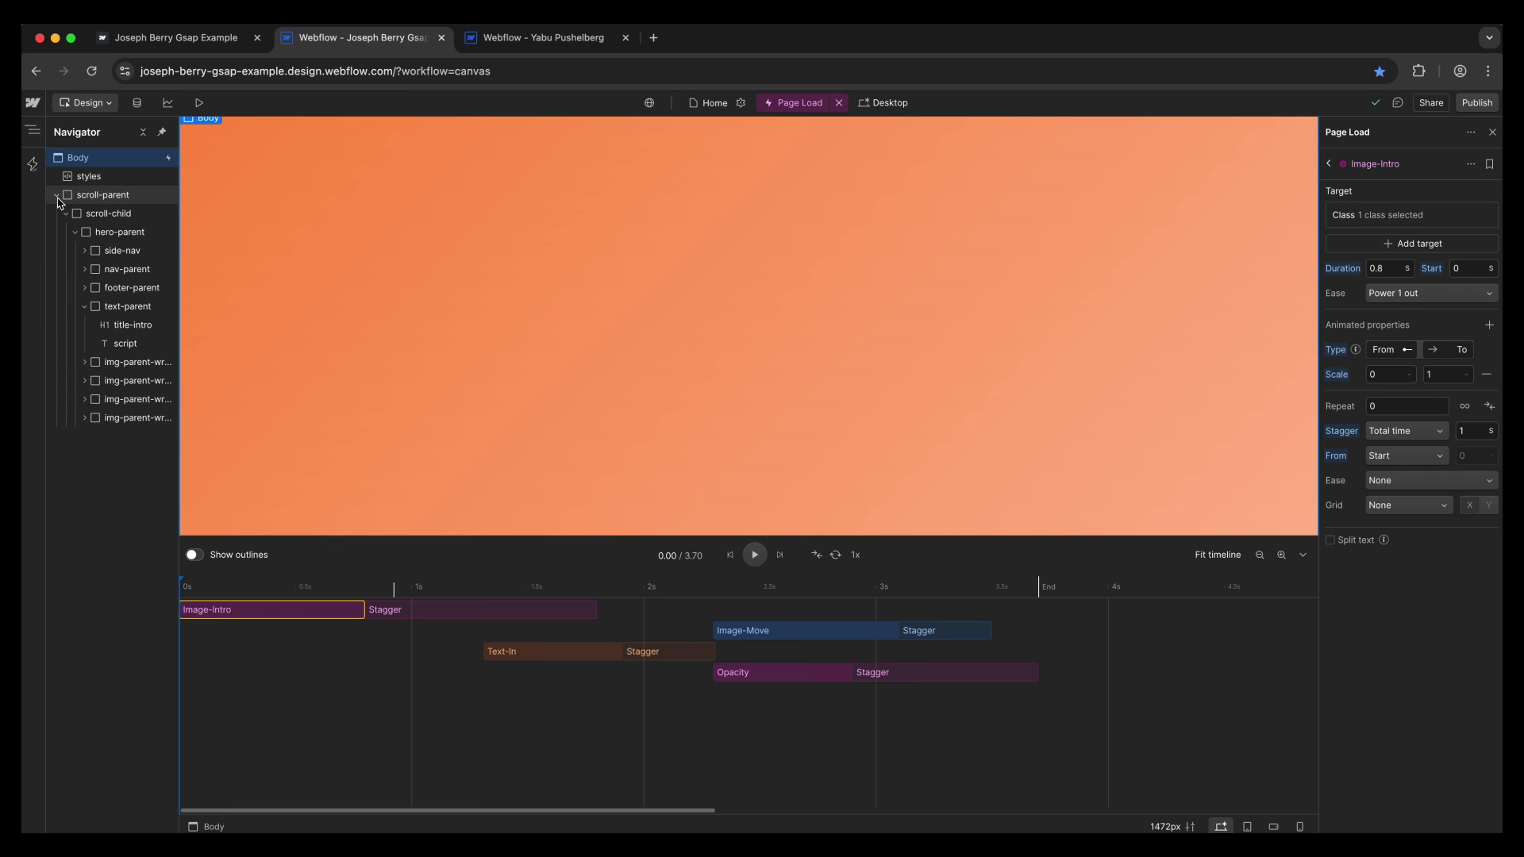
left_click(85, 306)
left_click(127, 234)
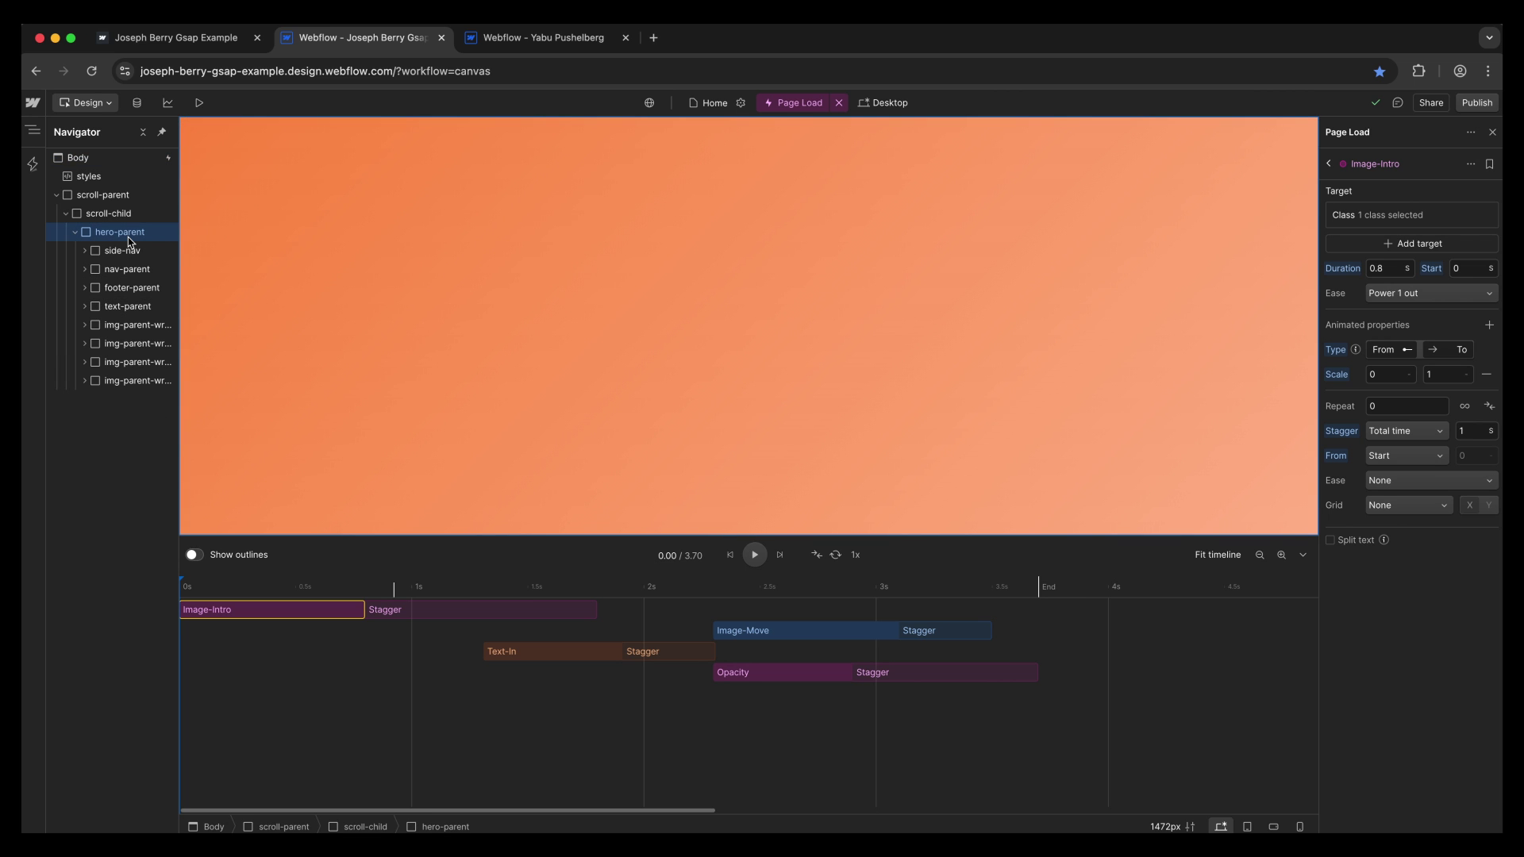
left_click(140, 343)
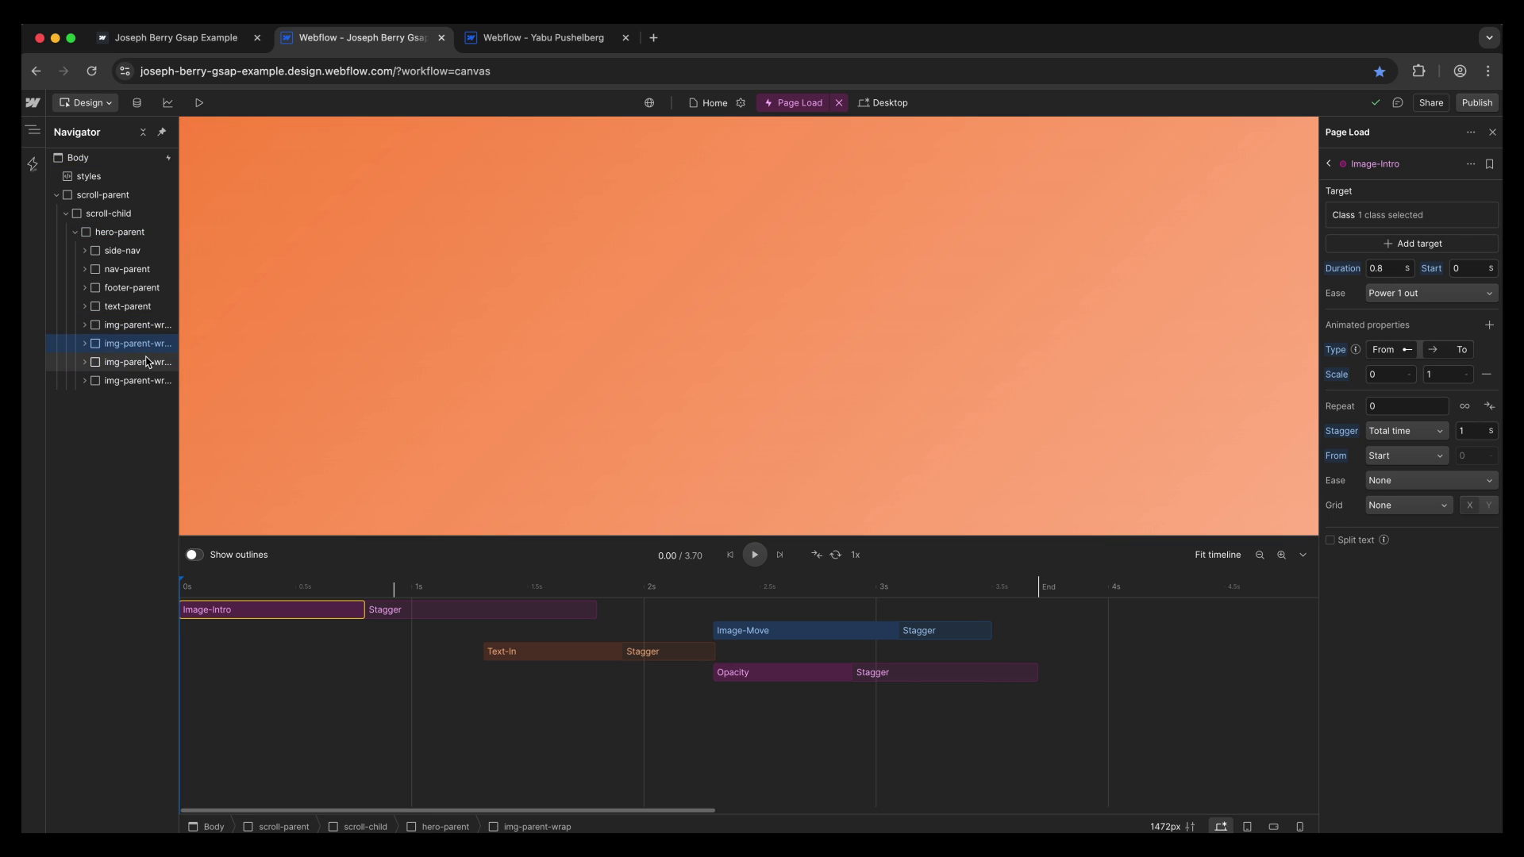
left_click(147, 362)
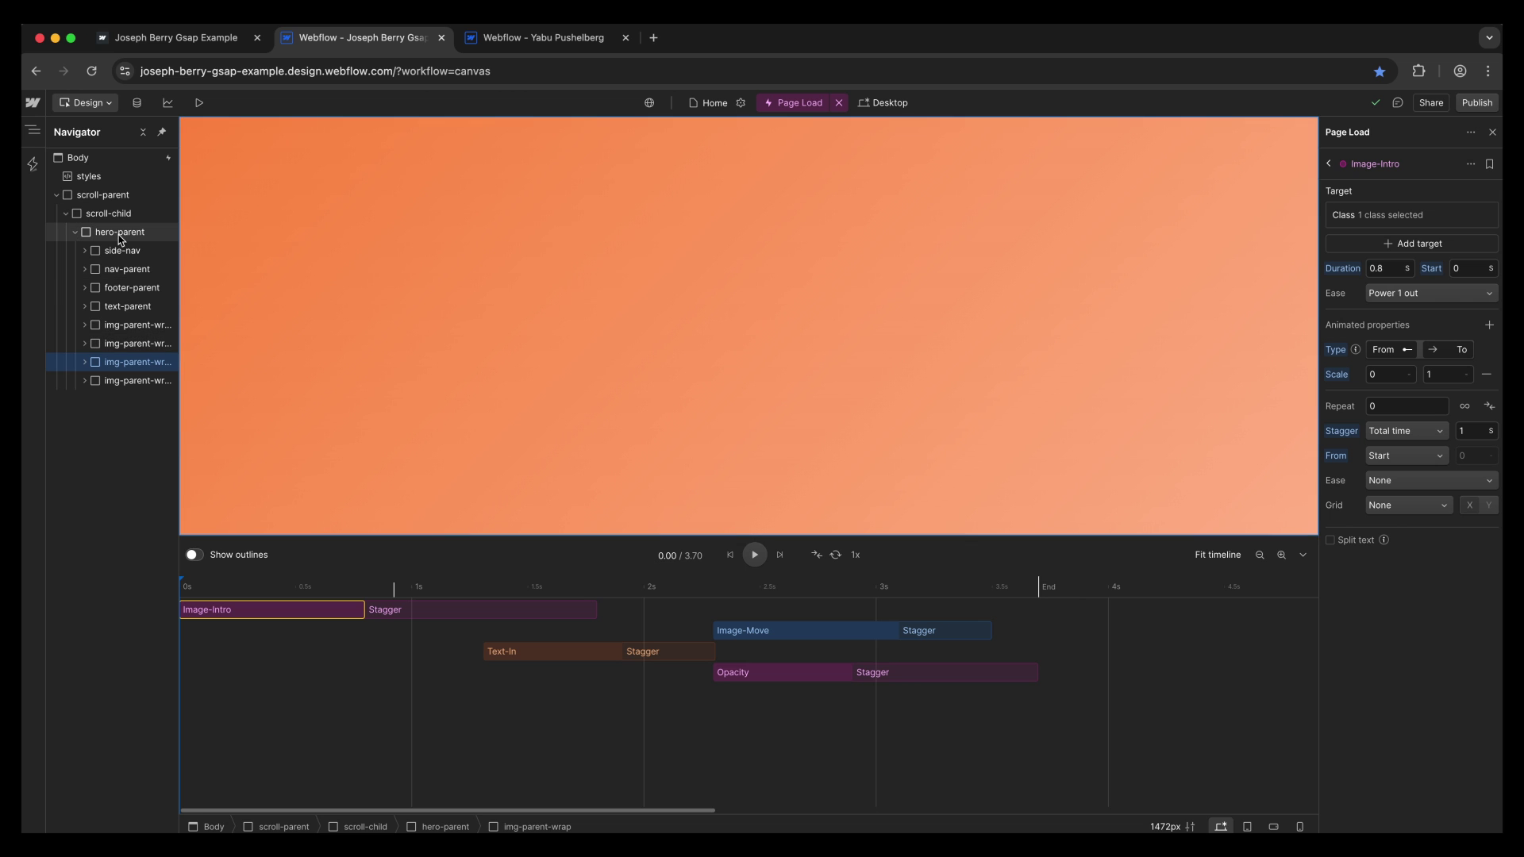
Check Image-Intro's Descendants scope, * selector and starting scale of 0.
left_click(1376, 215)
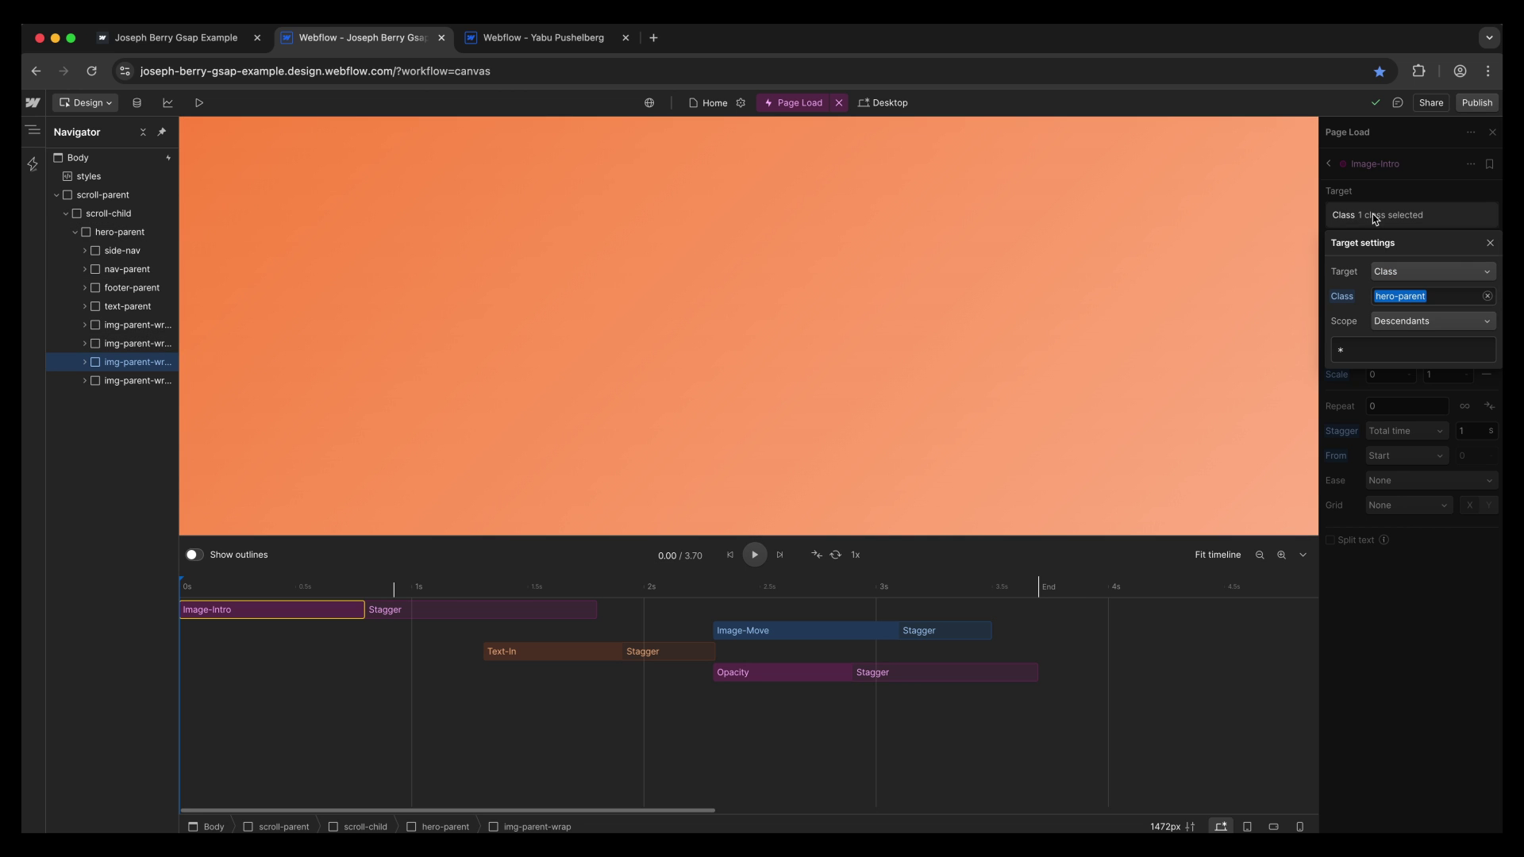
left_click(1412, 321)
left_click(1413, 321)
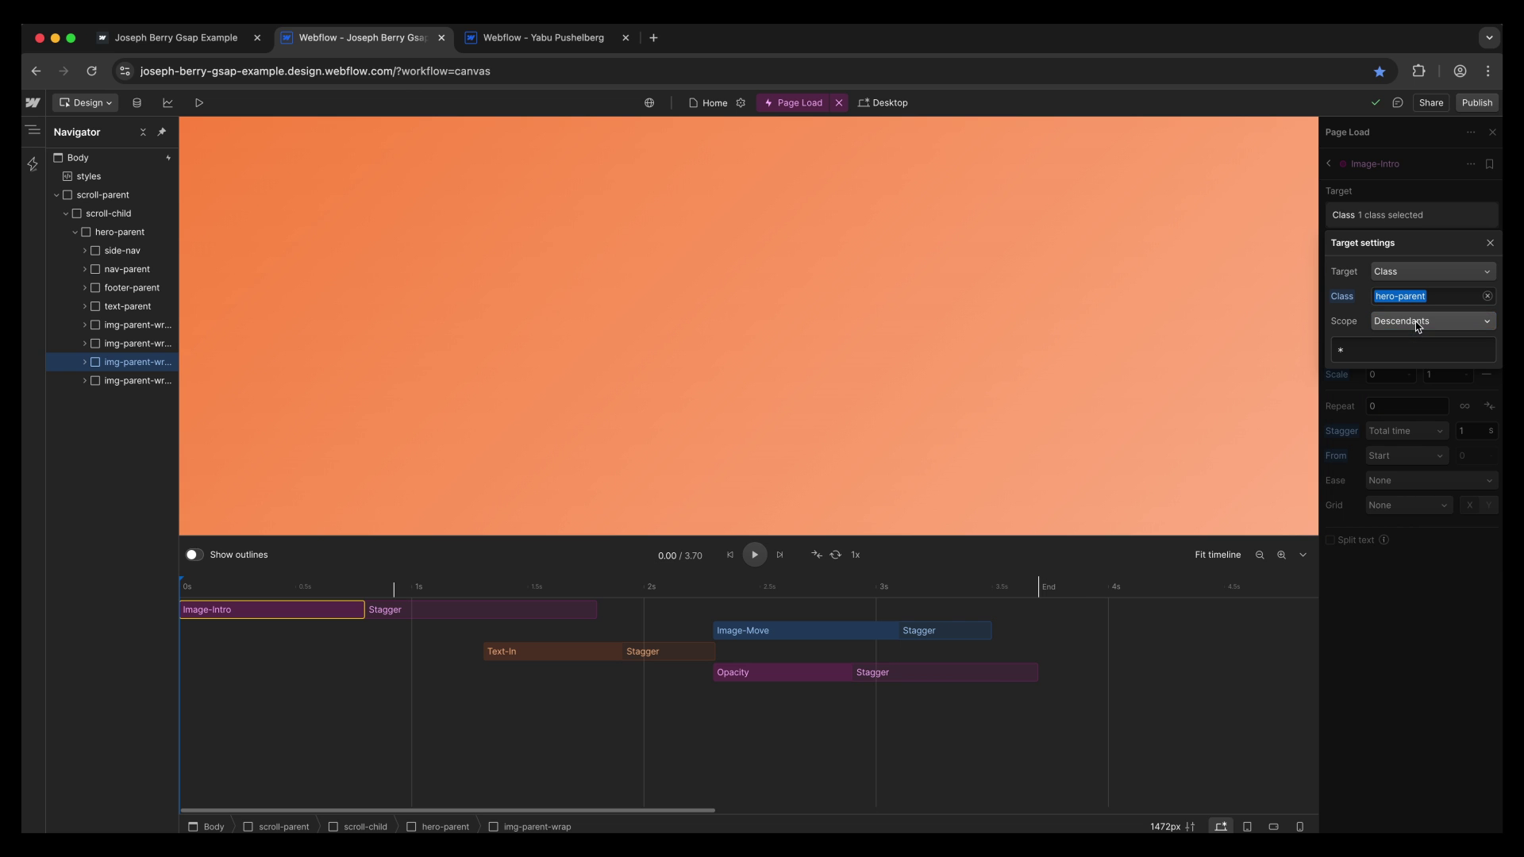
left_click(1375, 356)
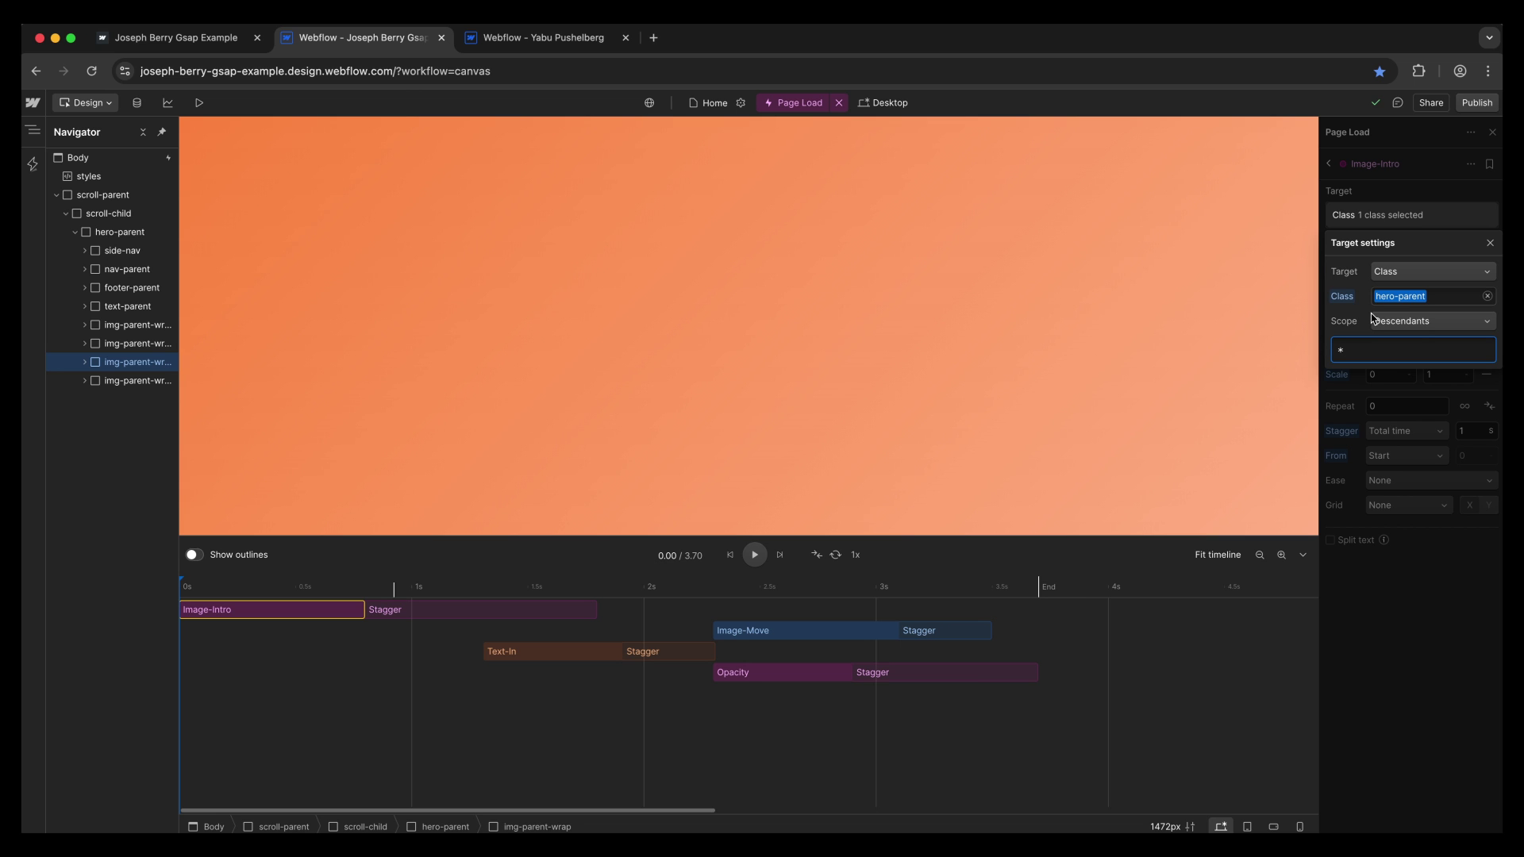
left_click(1395, 214)
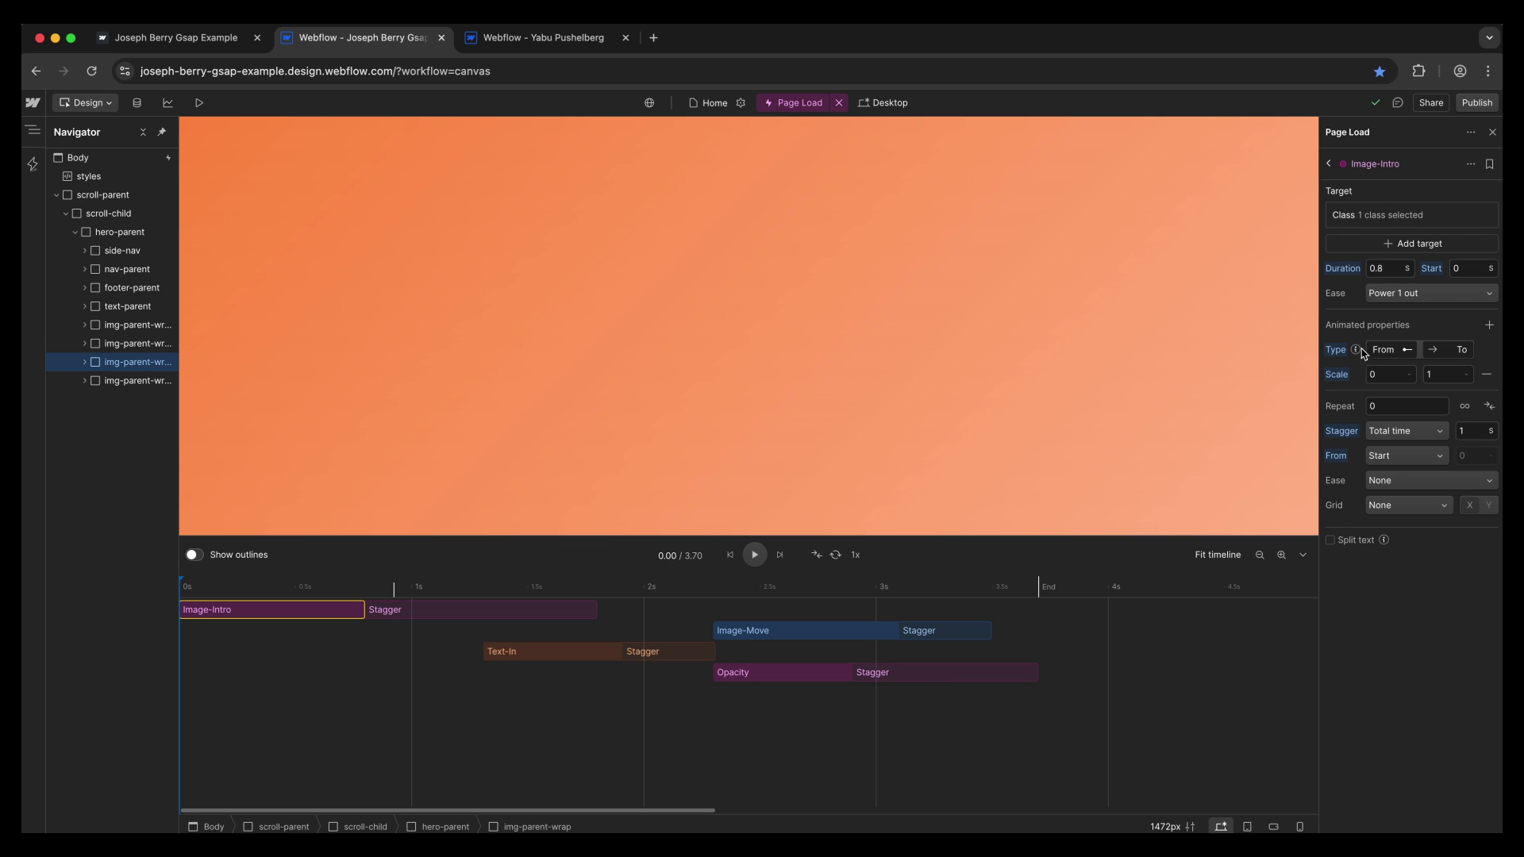
left_click(1397, 379)
Play the page-load preview, pause at 1.80 s, and rewind to the start.
left_click(387, 615)
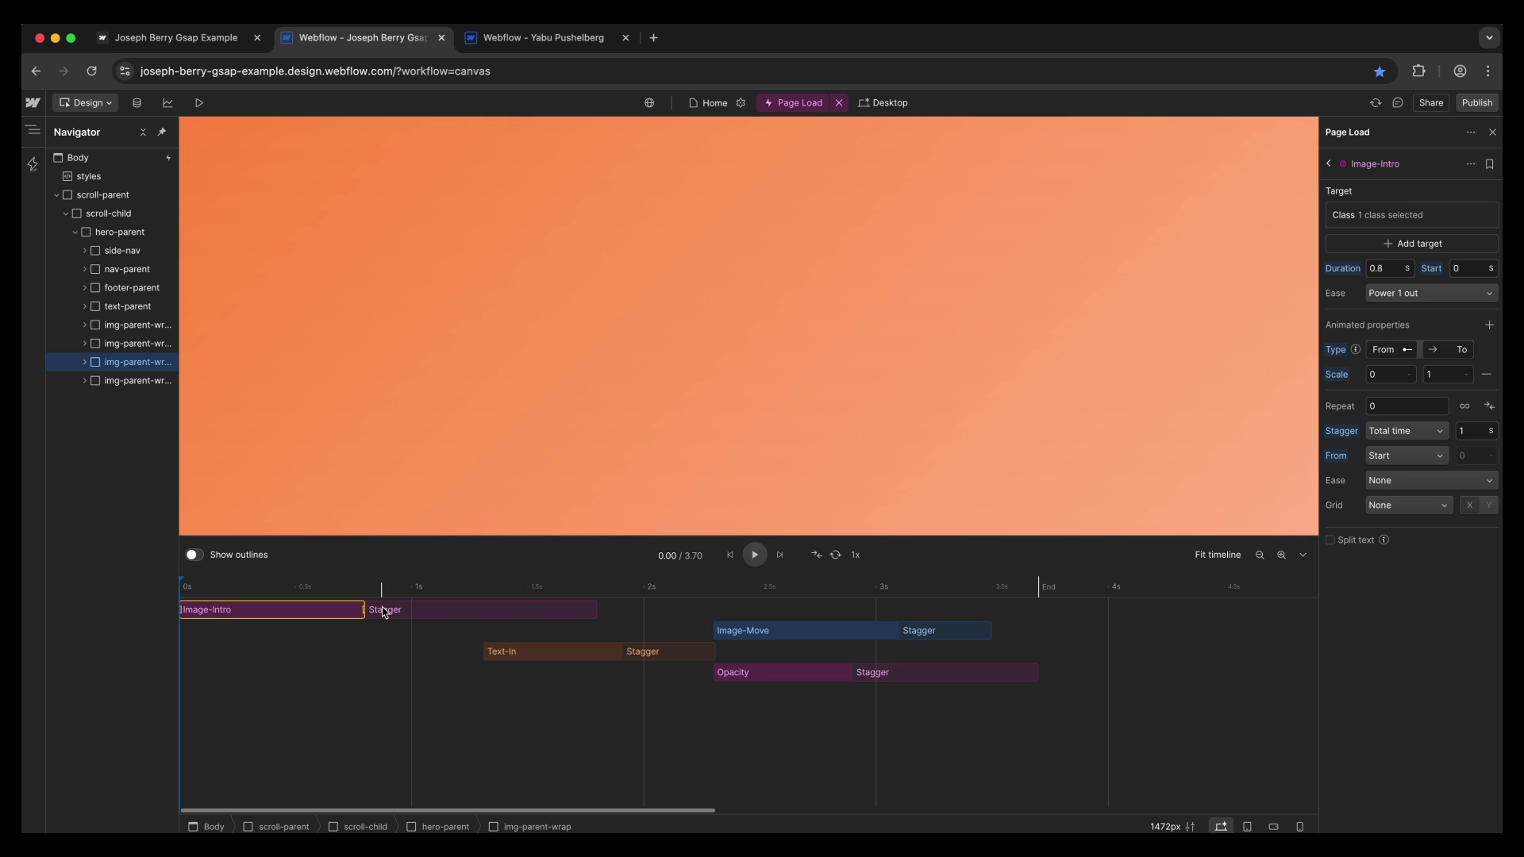
left_click(1392, 217)
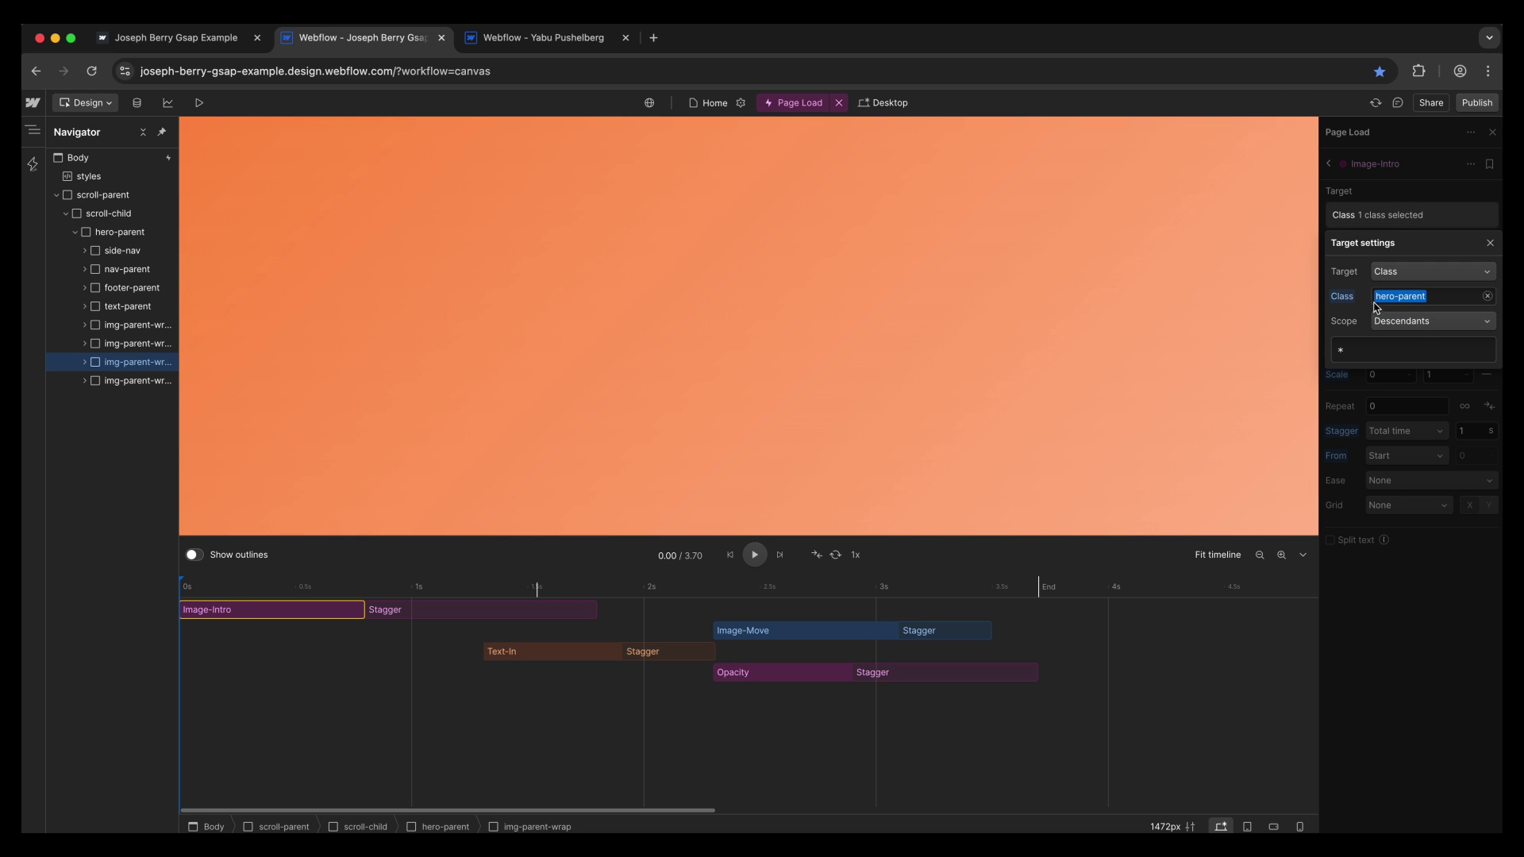
left_click(754, 555)
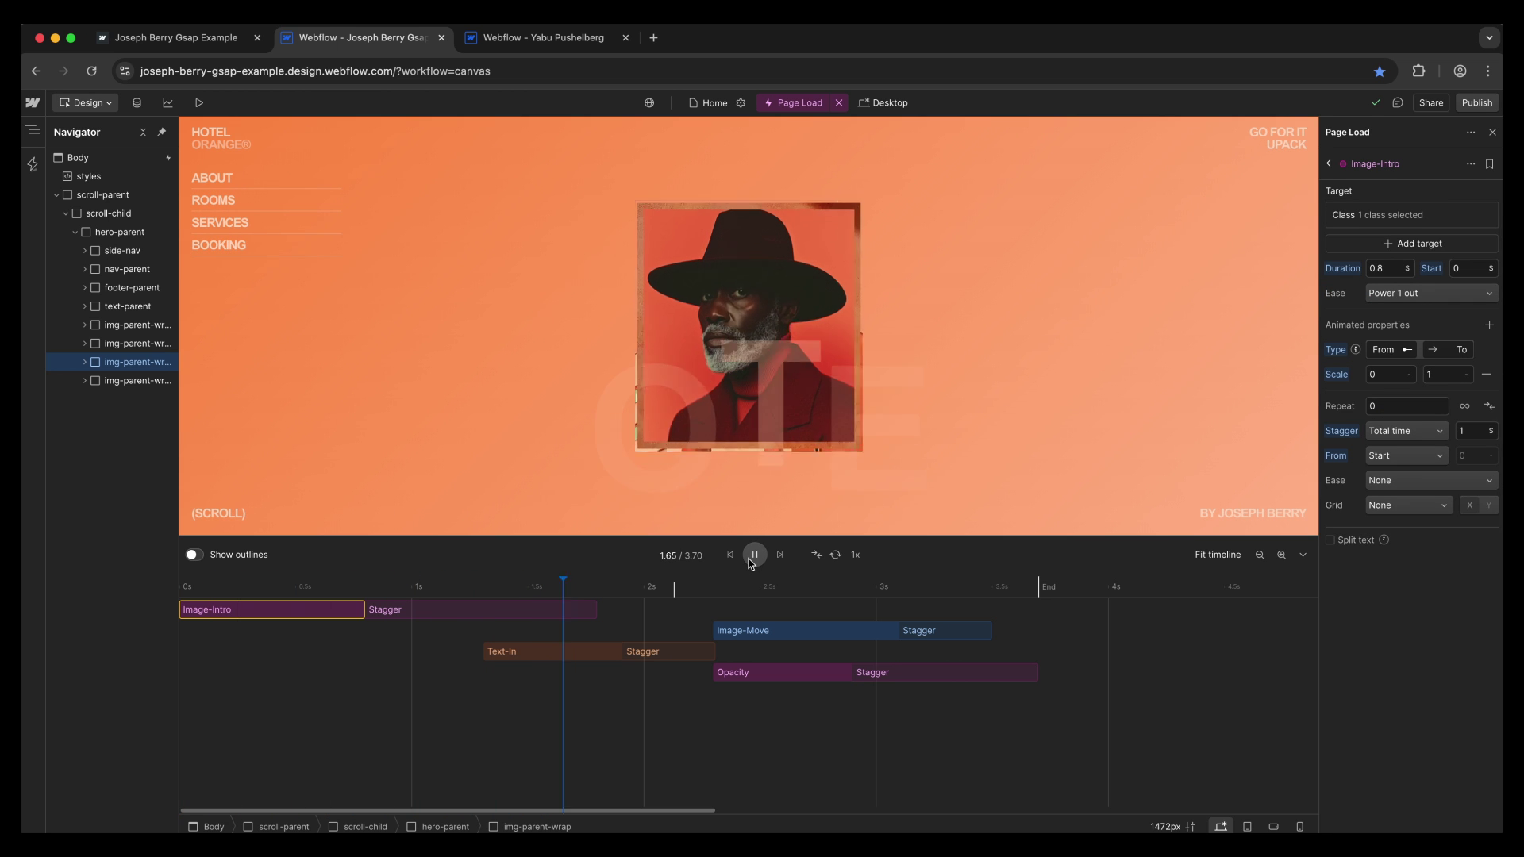
left_click(753, 557)
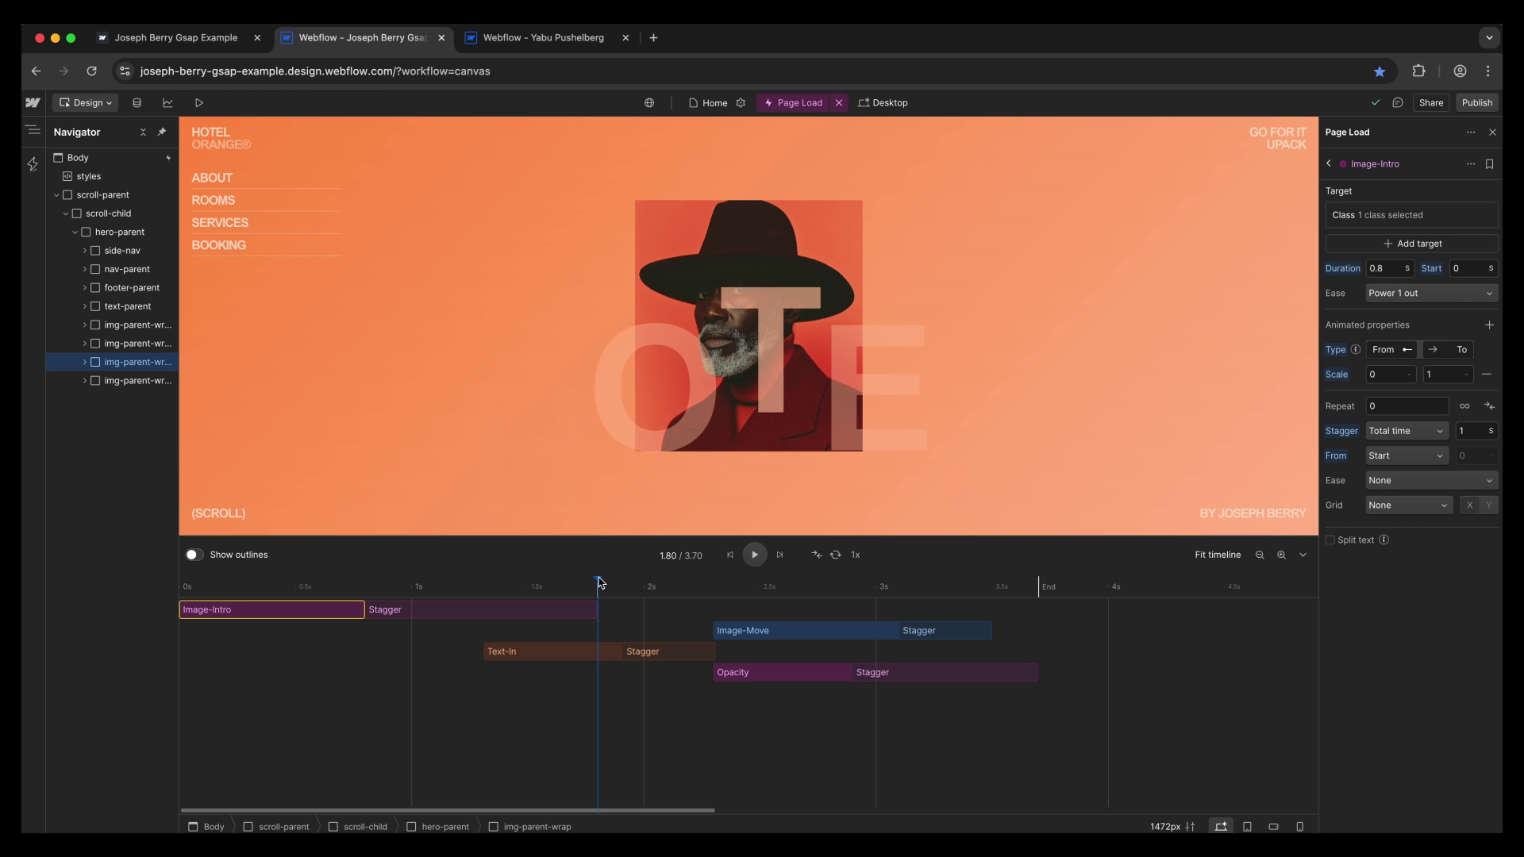
left_click_drag(601, 578, 504, 610)
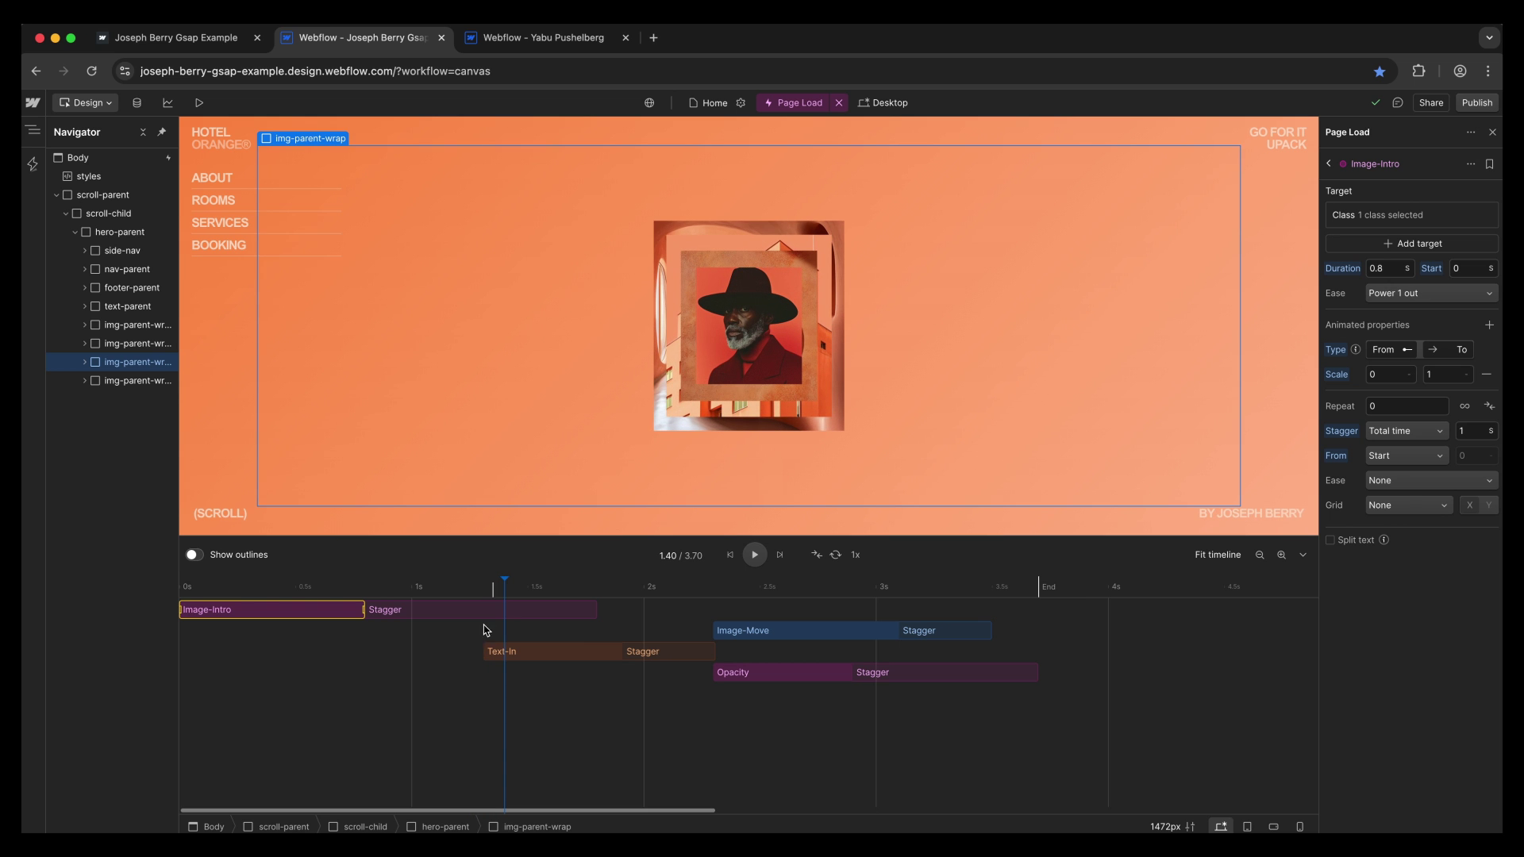
Select Text-In and review its title-intro target, Opacity 100, Move Y 0 and stagger From options.
left_click(538, 657)
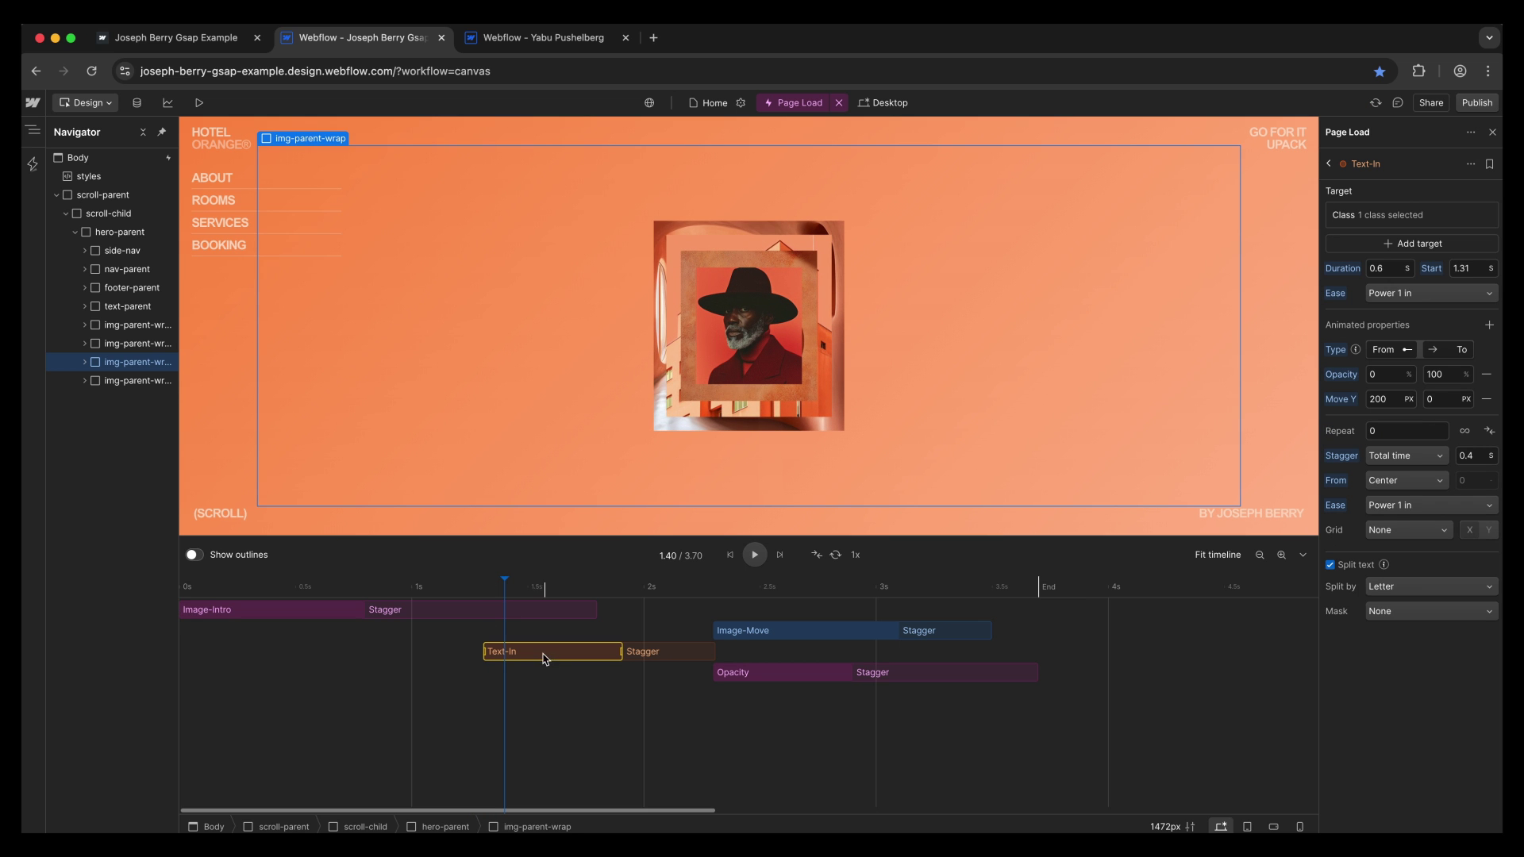
left_click(1436, 215)
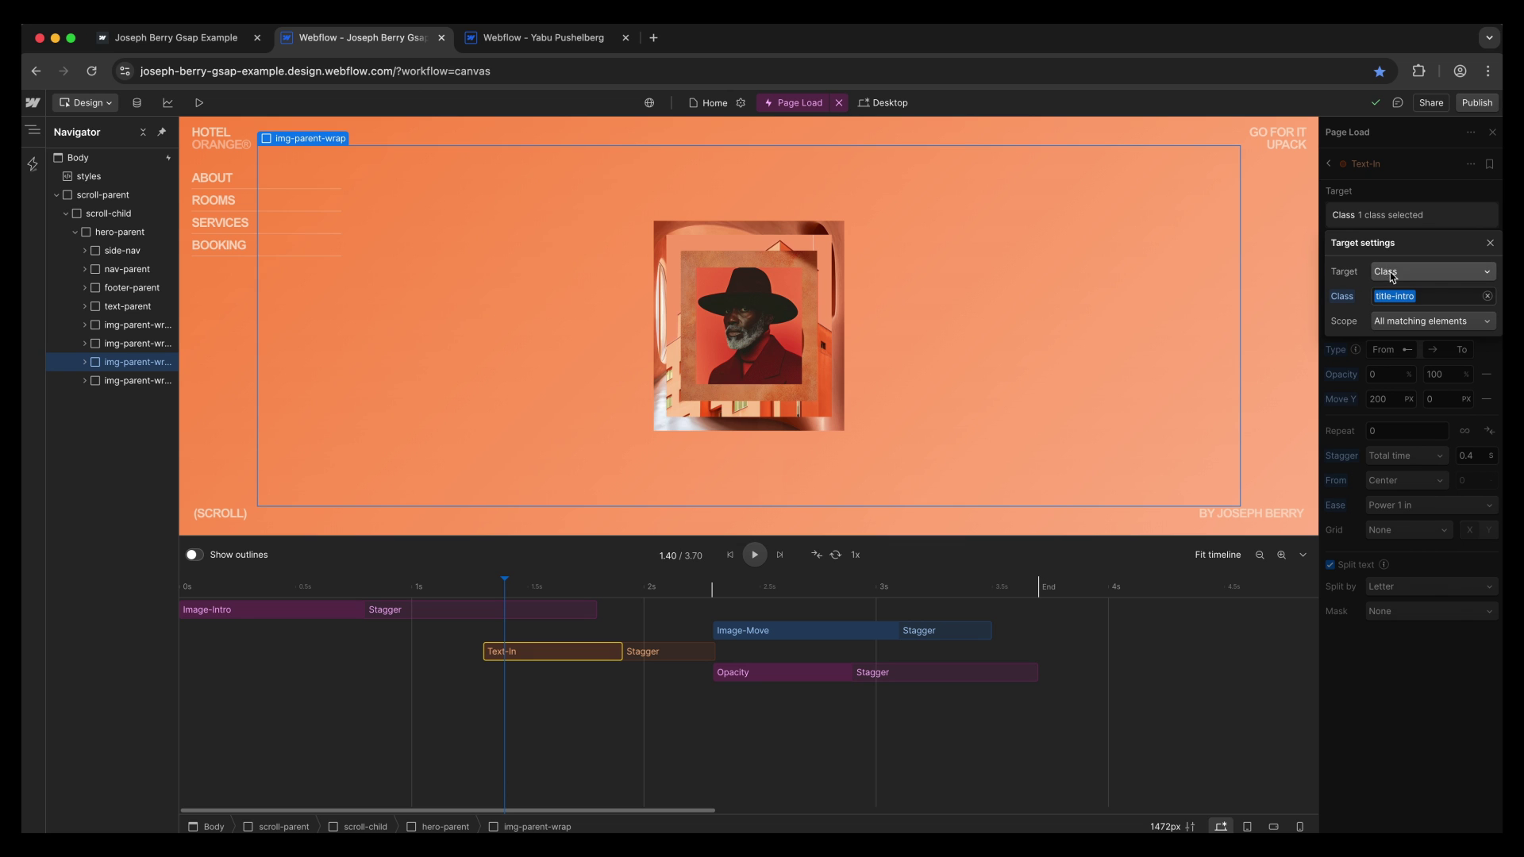
left_click(1377, 219)
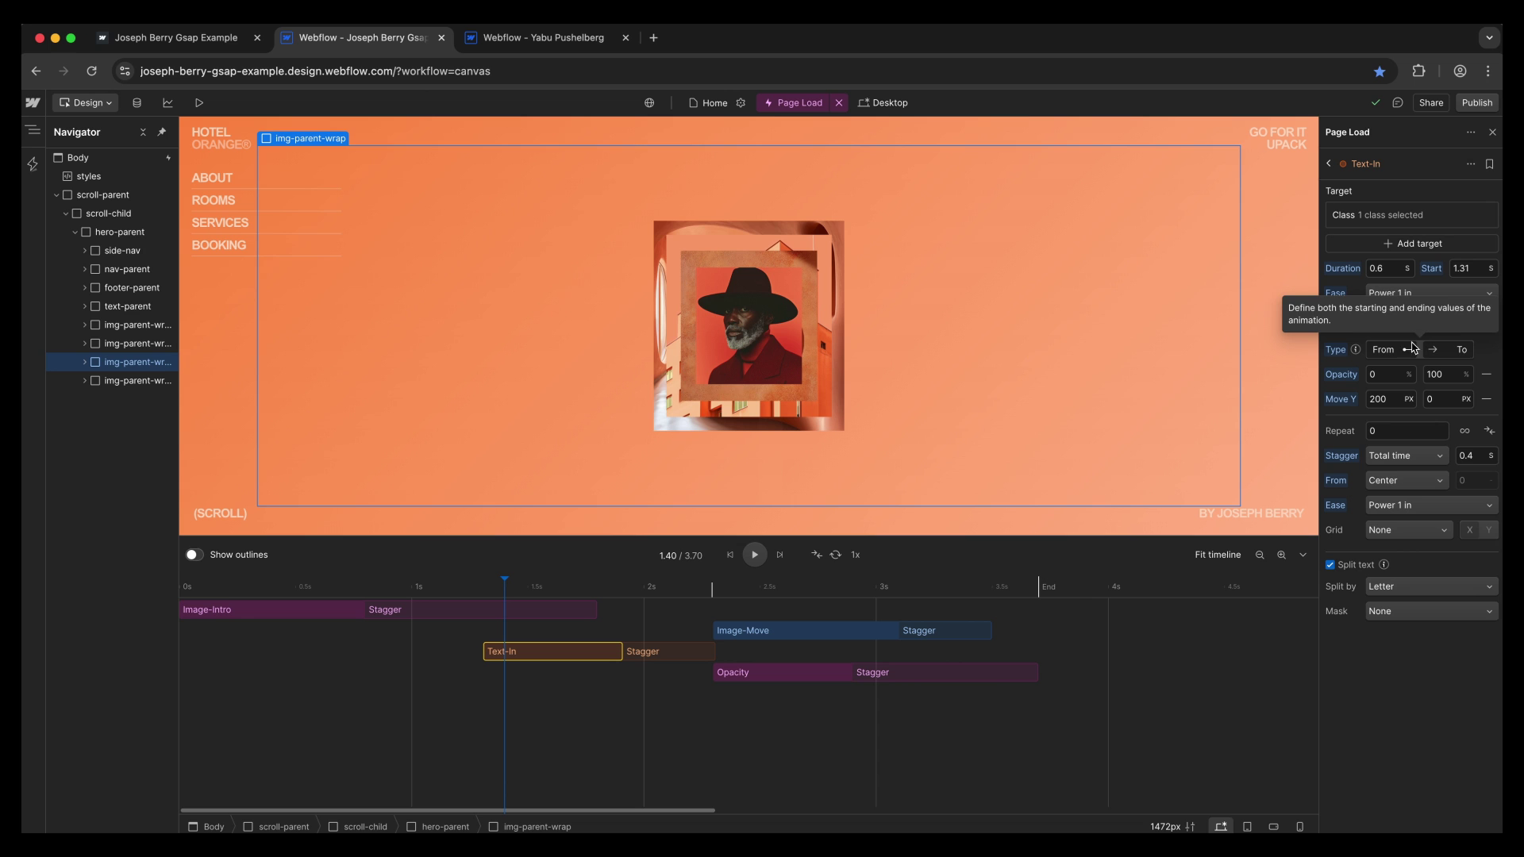
left_click(1439, 378)
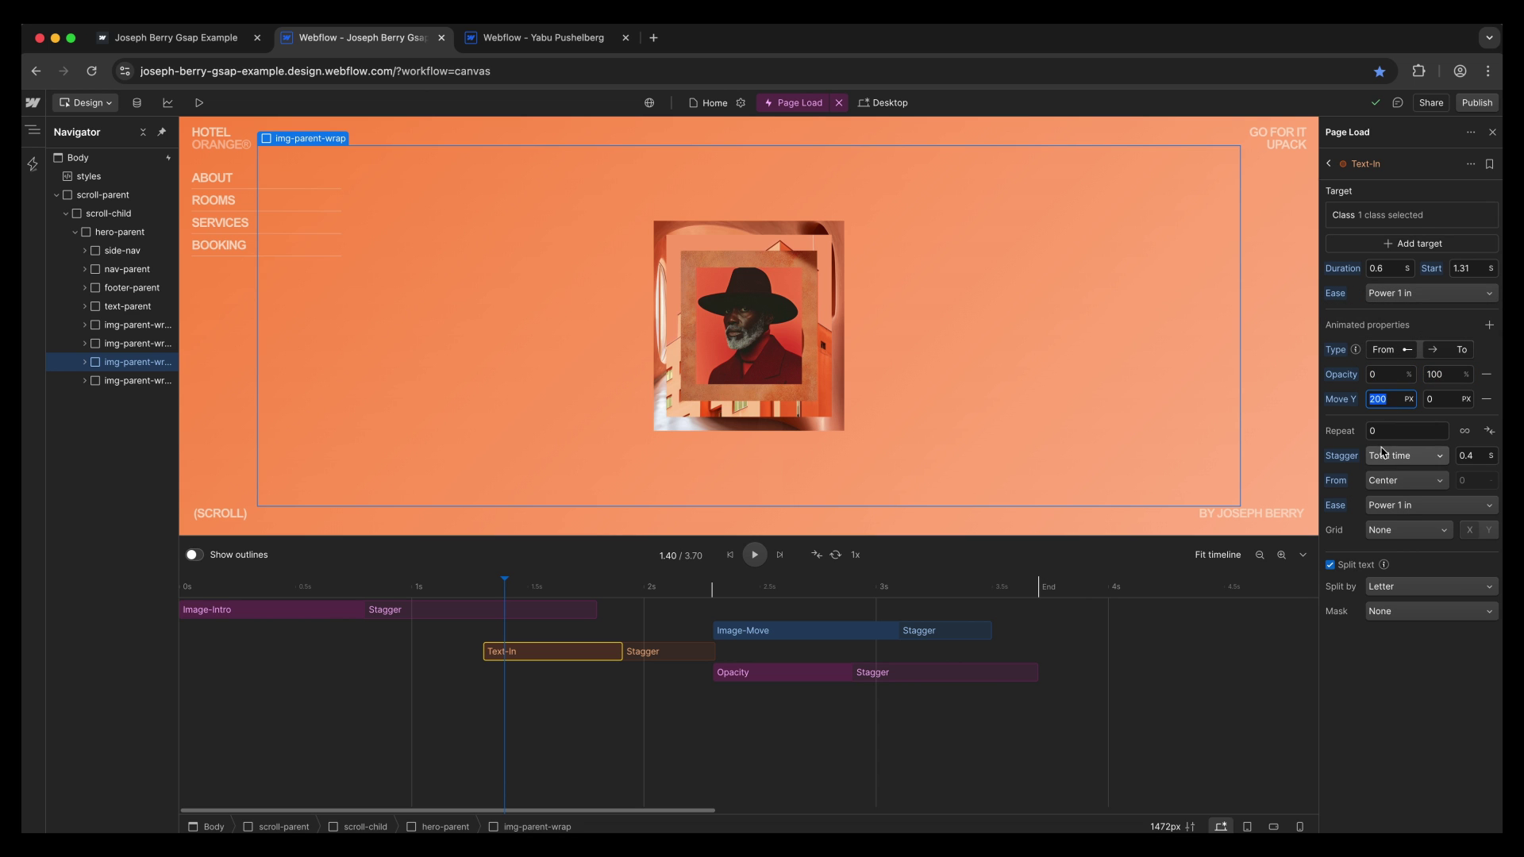
left_click(1439, 399)
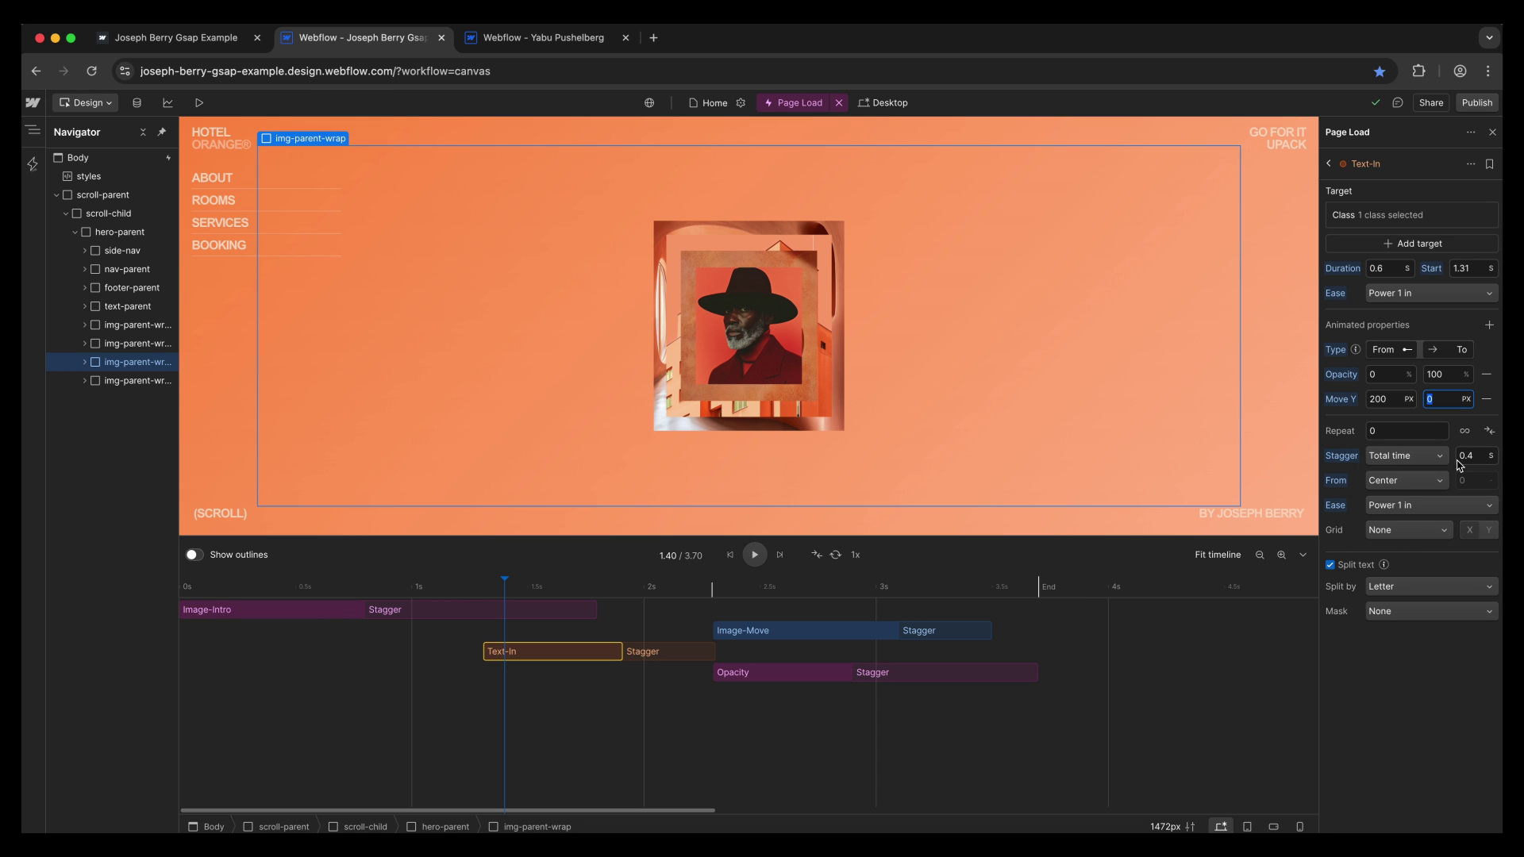
left_click(1389, 482)
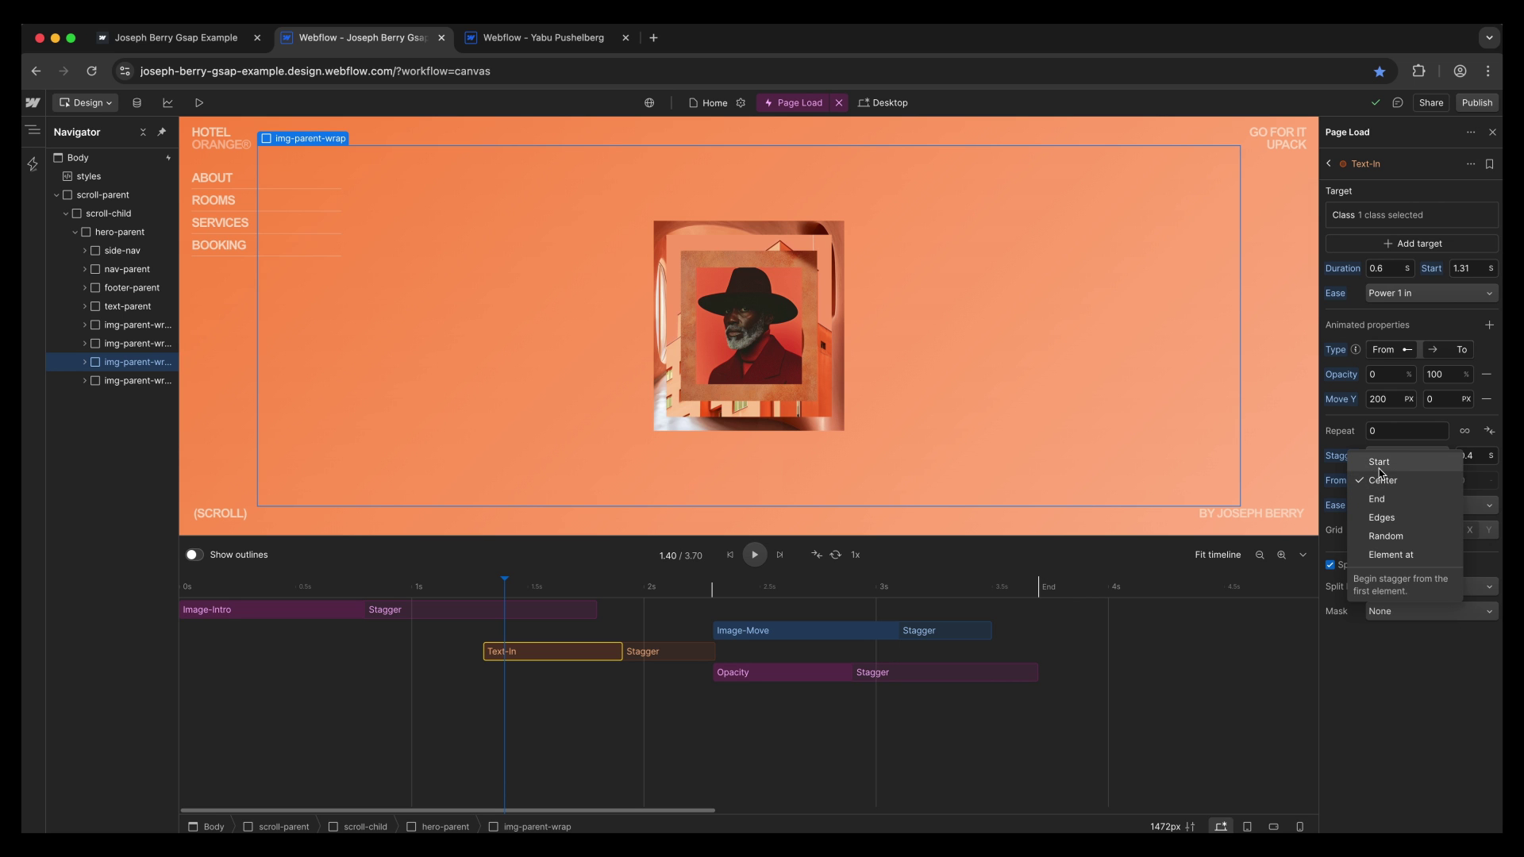
left_click(1379, 462)
left_click(754, 554)
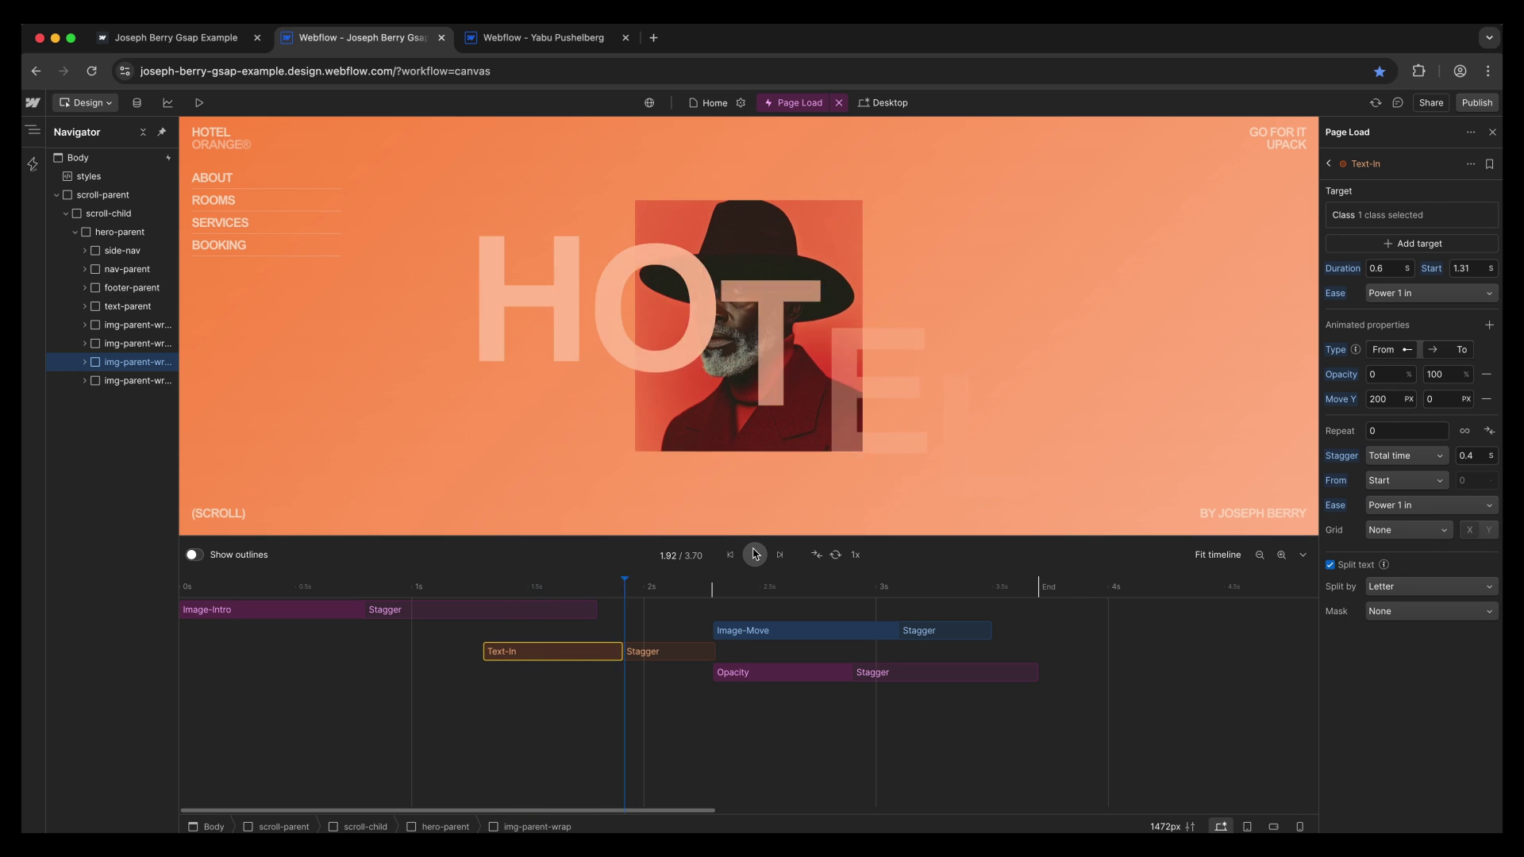
left_click(562, 585)
left_click_drag(562, 586, 536, 585)
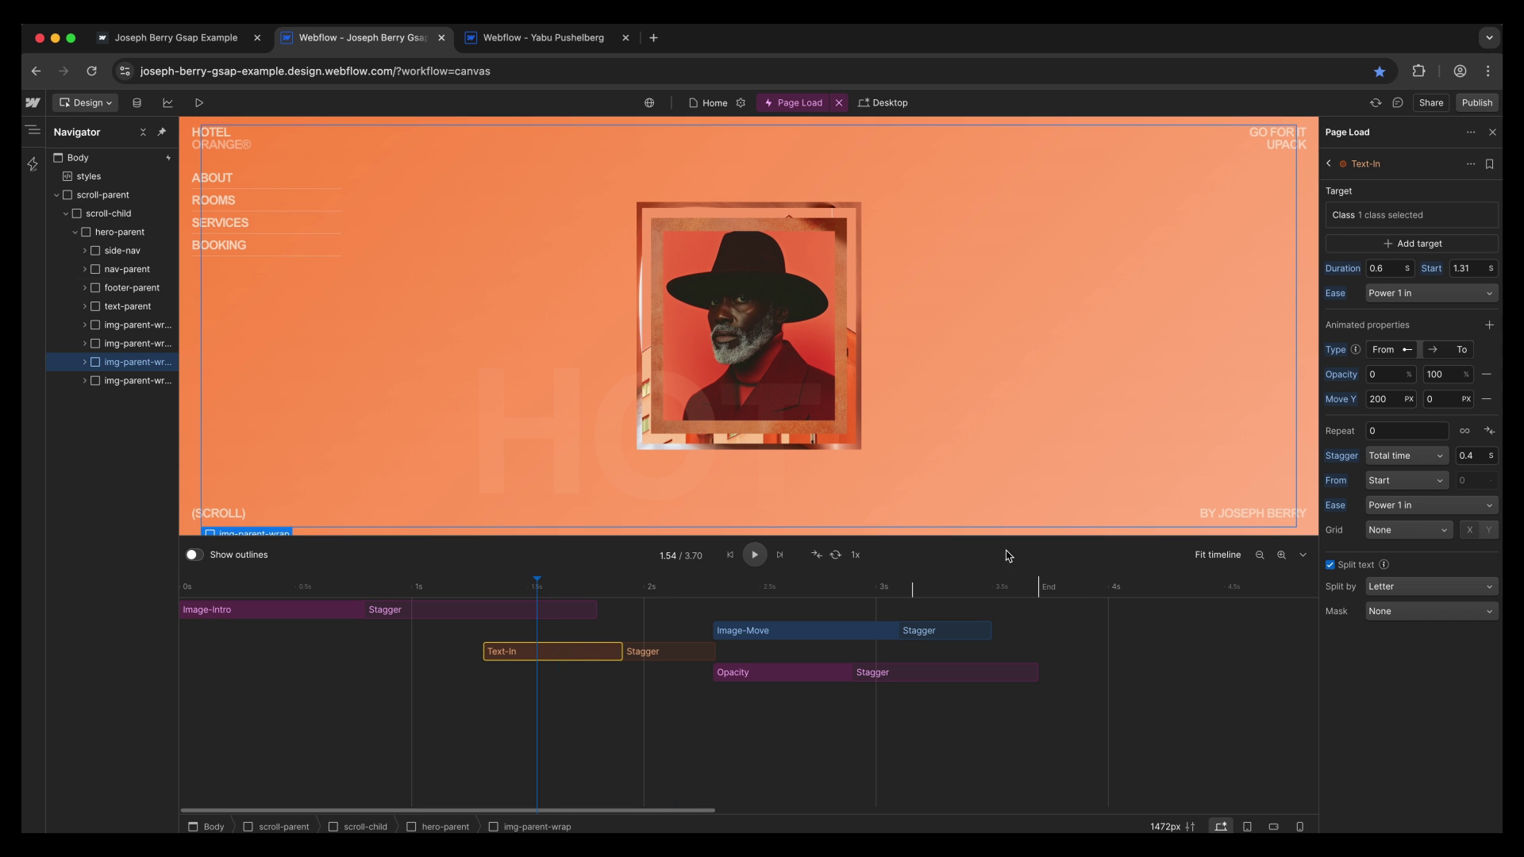
left_click(1404, 480)
left_click(1381, 500)
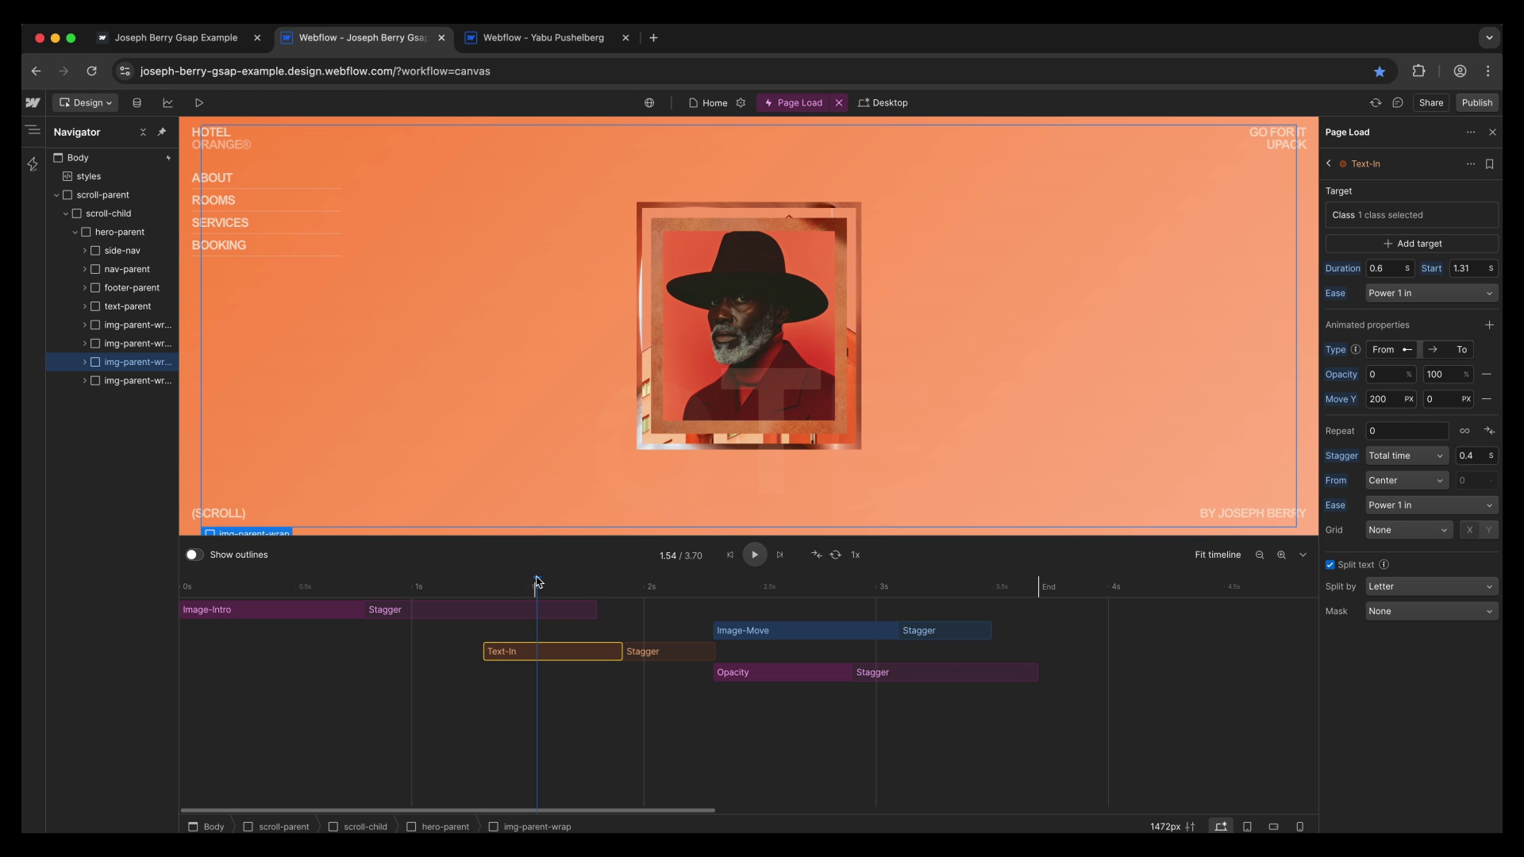
left_click_drag(510, 586, 685, 588)
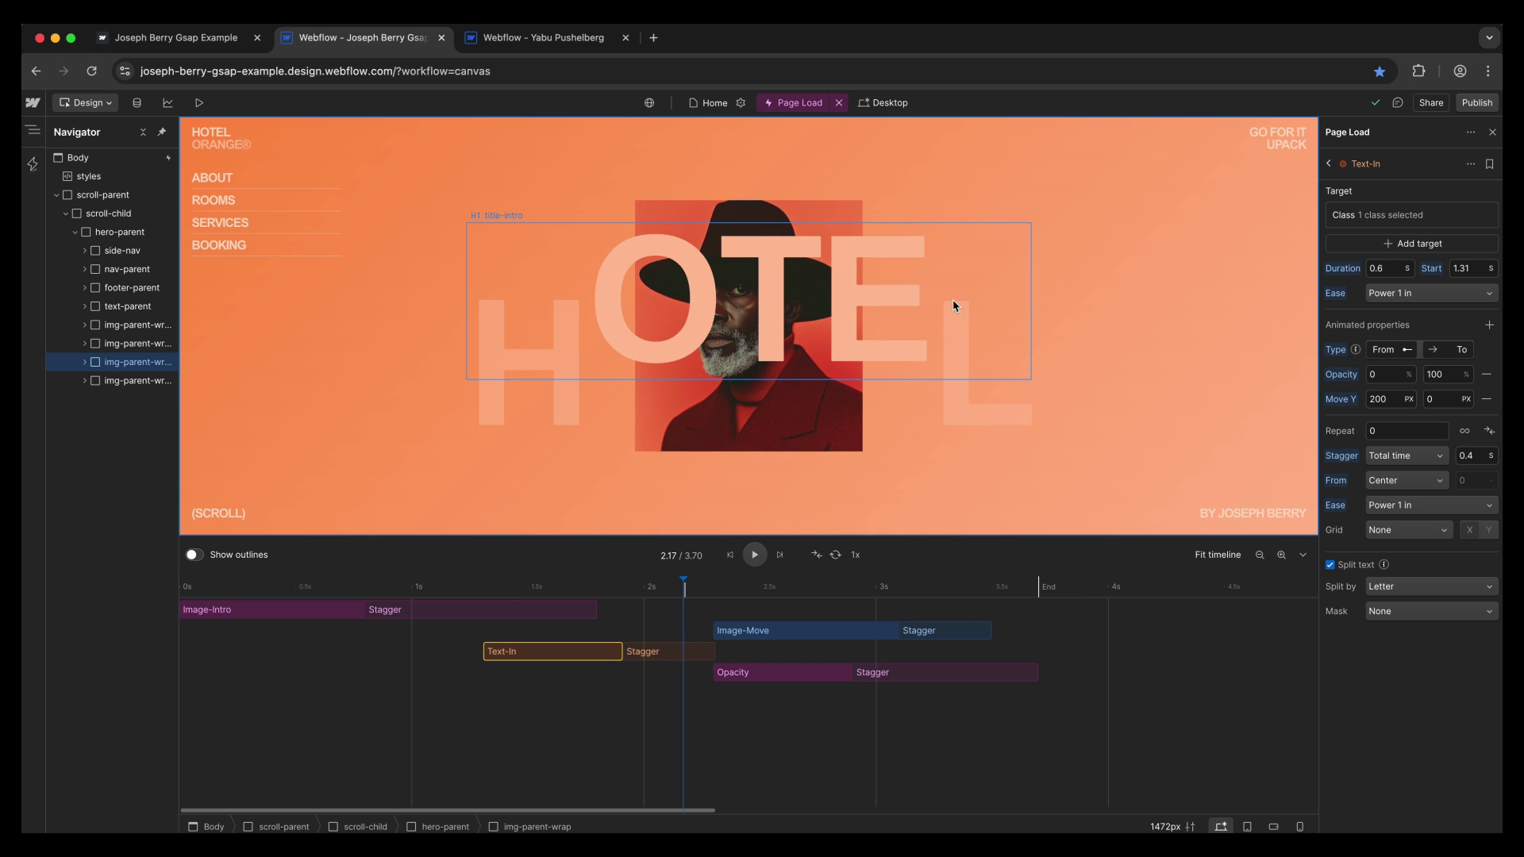
mouse_move(611, 588)
left_mouse_down()
mouse_move(572, 589)
mouse_move(627, 589)
left_mouse_up()
left_click(1407, 480)
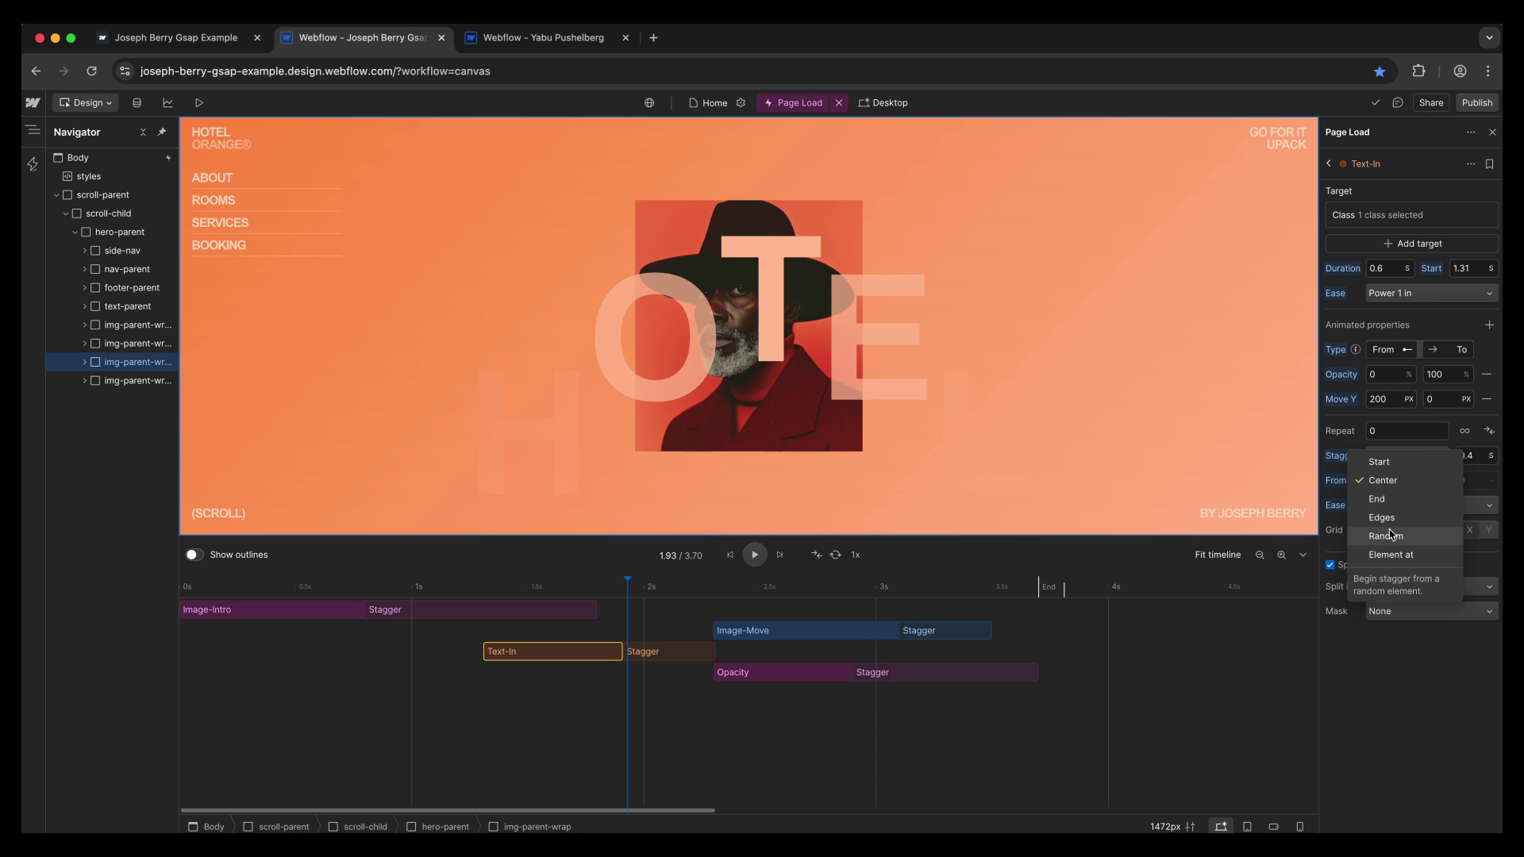
left_click(1389, 536)
left_click_drag(627, 592, 502, 589)
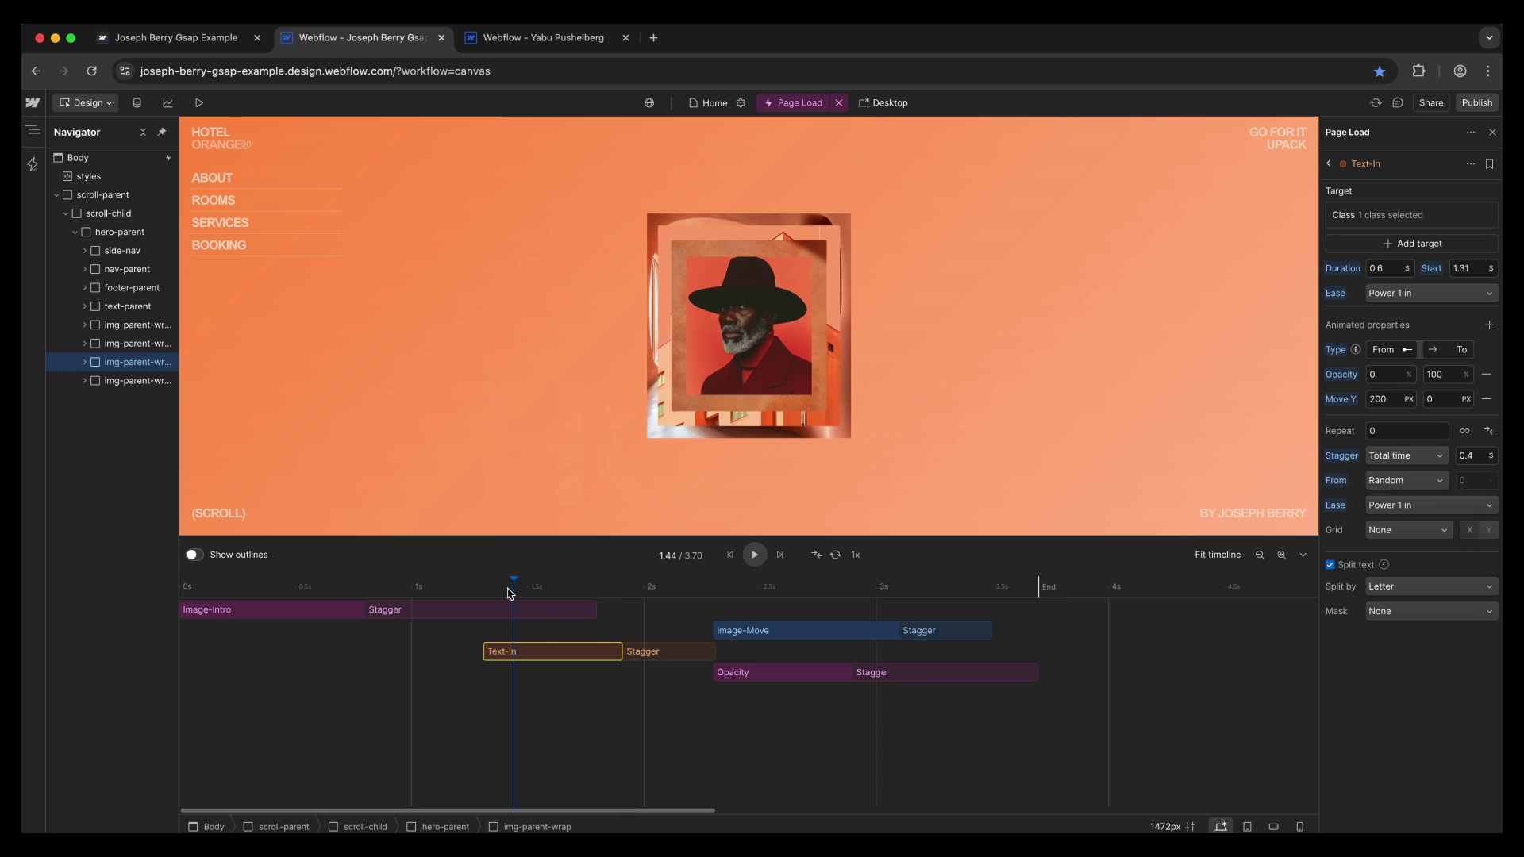
left_click(754, 555)
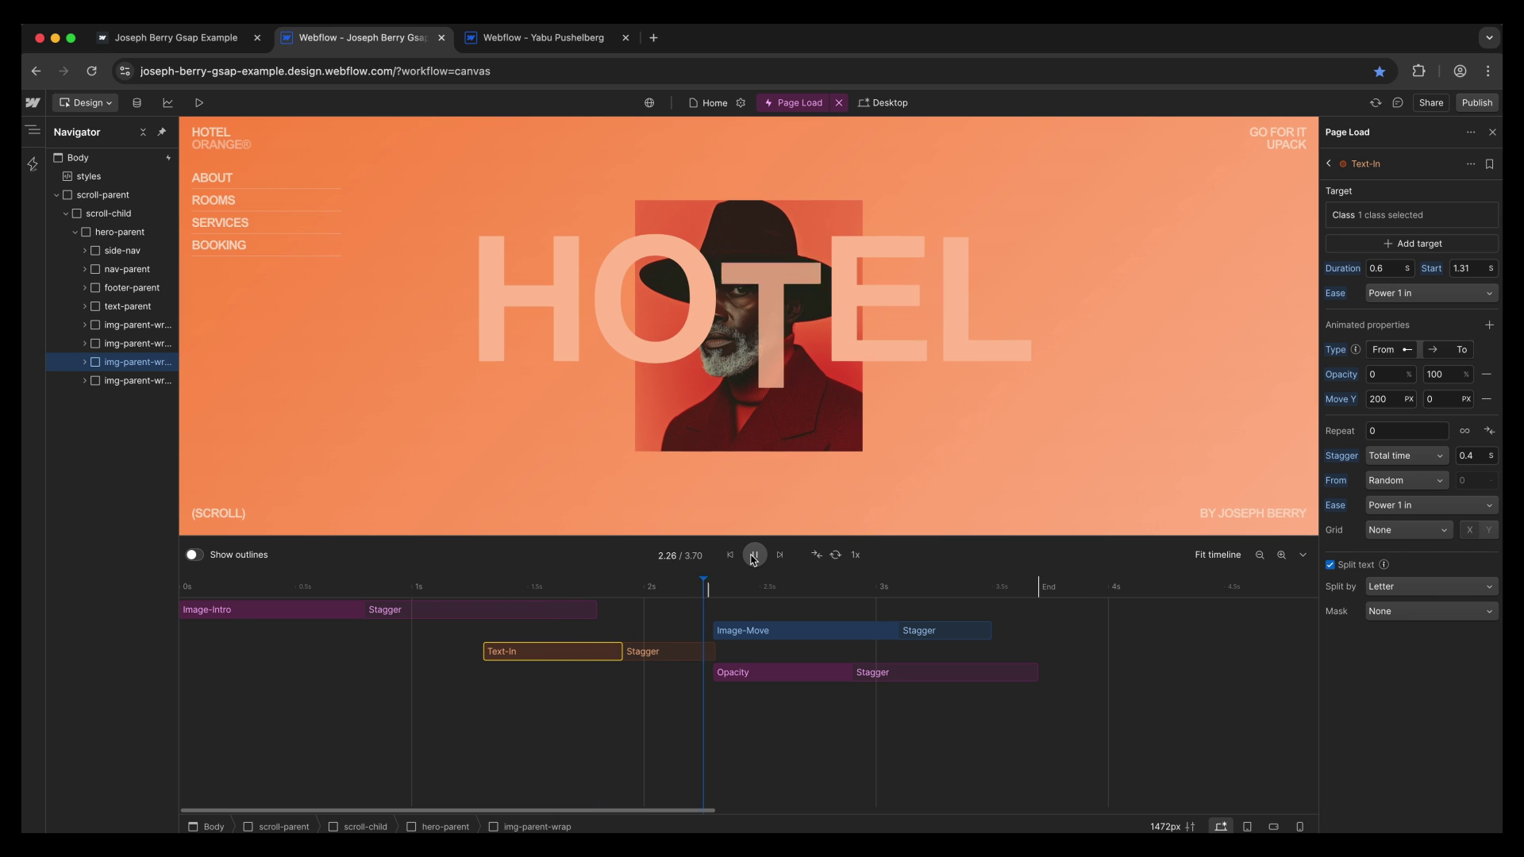
left_click_drag(767, 584, 548, 589)
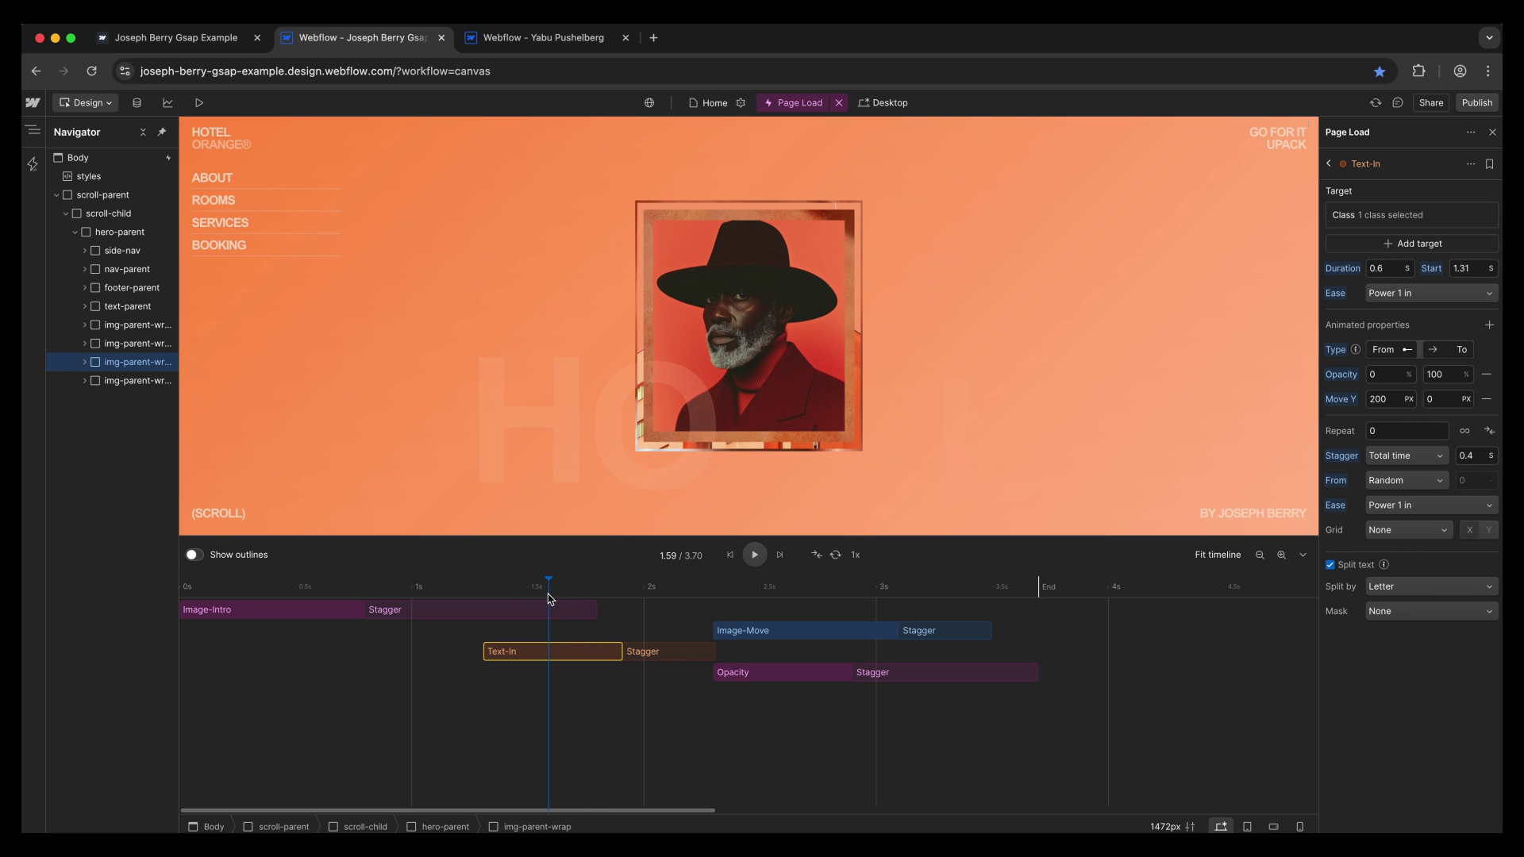
left_click(1387, 484)
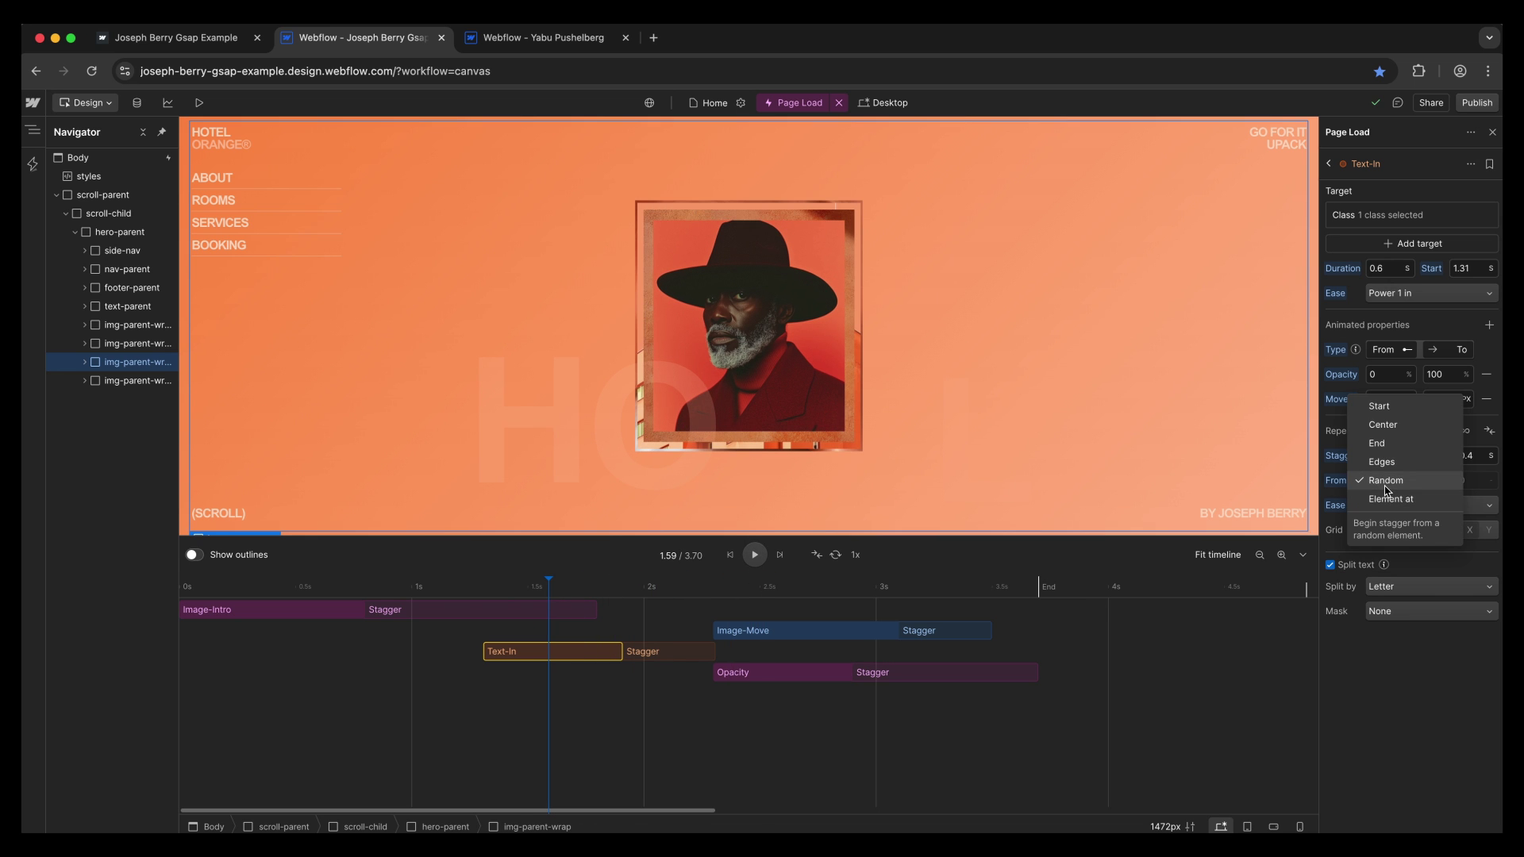
left_click(1383, 426)
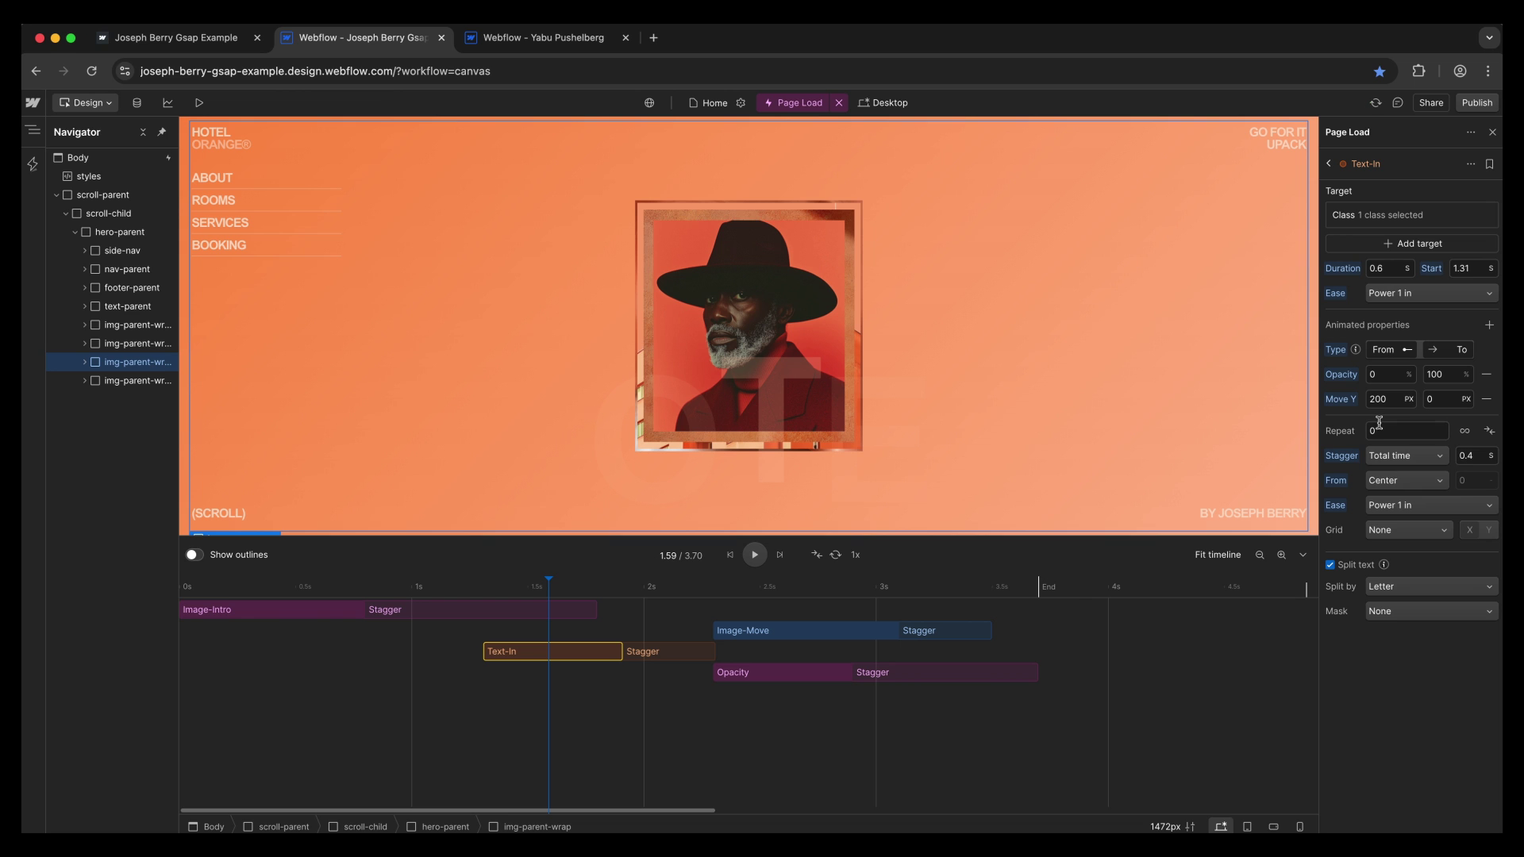
left_click(1391, 508)
left_click(1391, 508)
left_click(1331, 565)
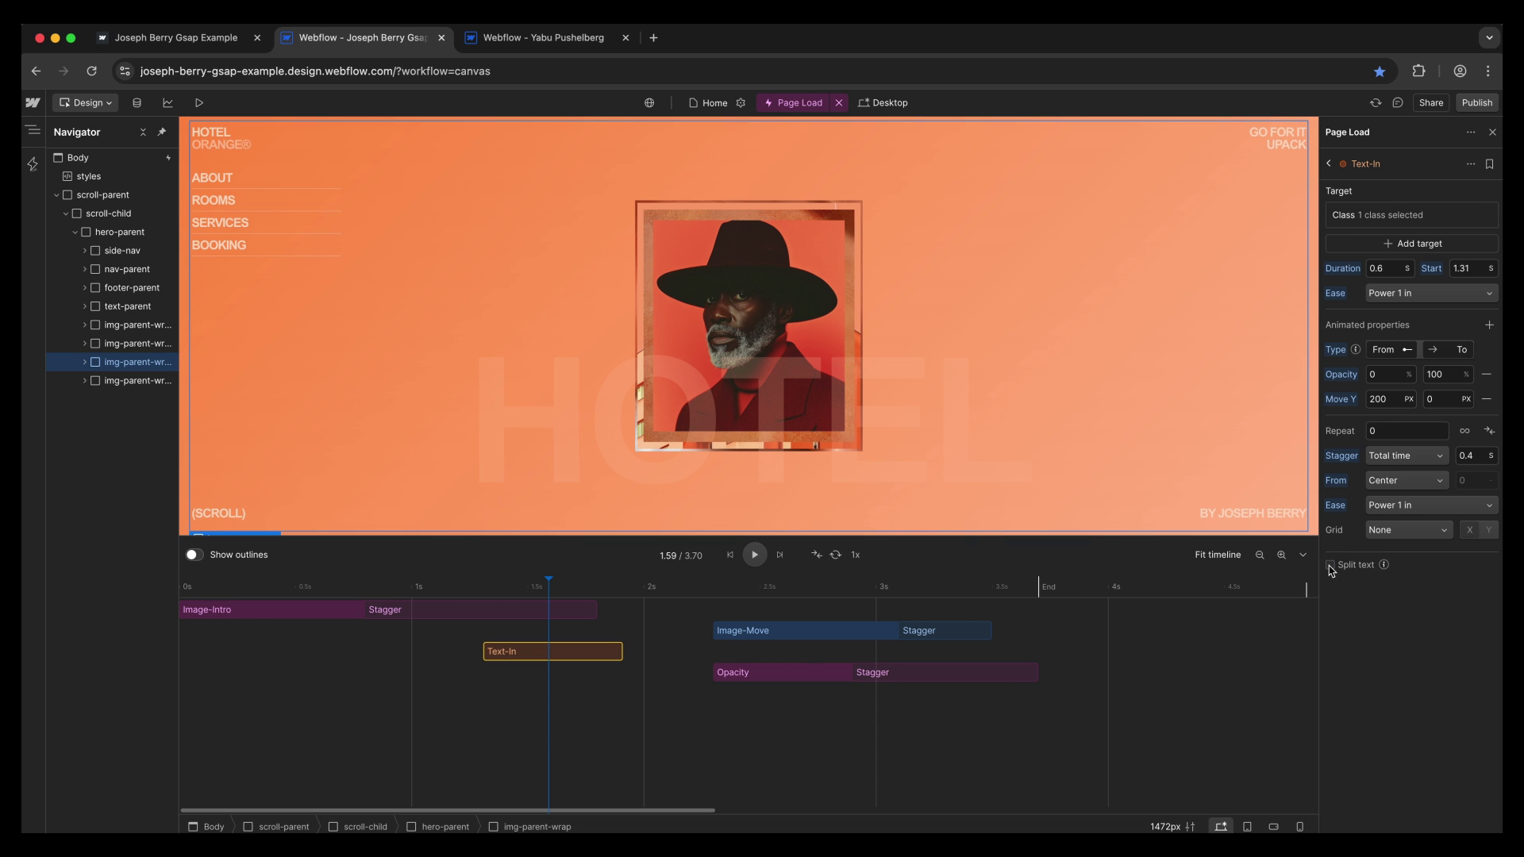
left_click(1330, 565)
left_click(1420, 586)
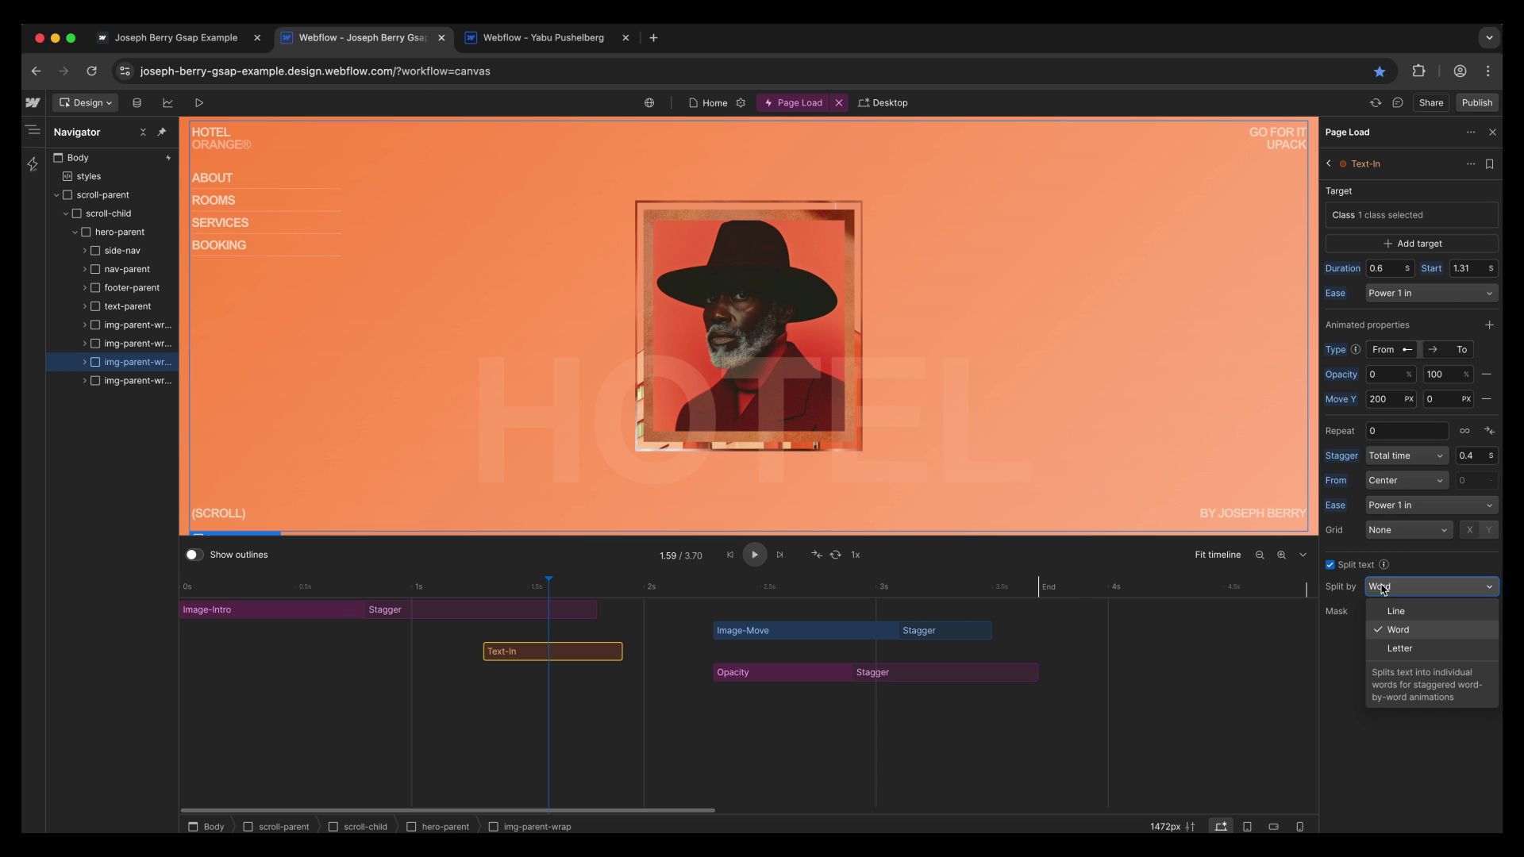
left_click(1389, 649)
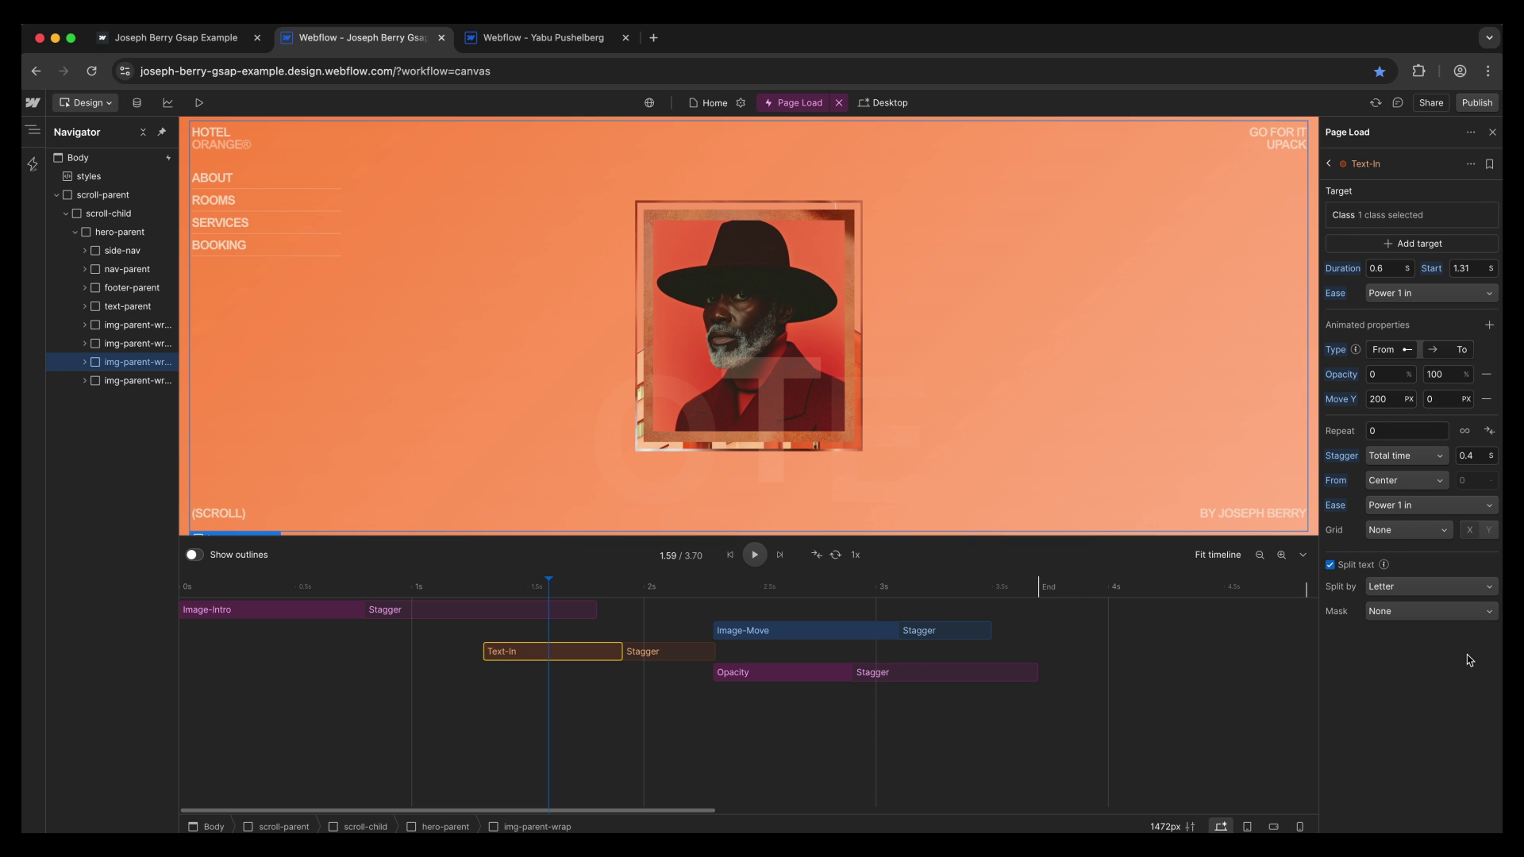
left_click(1398, 616)
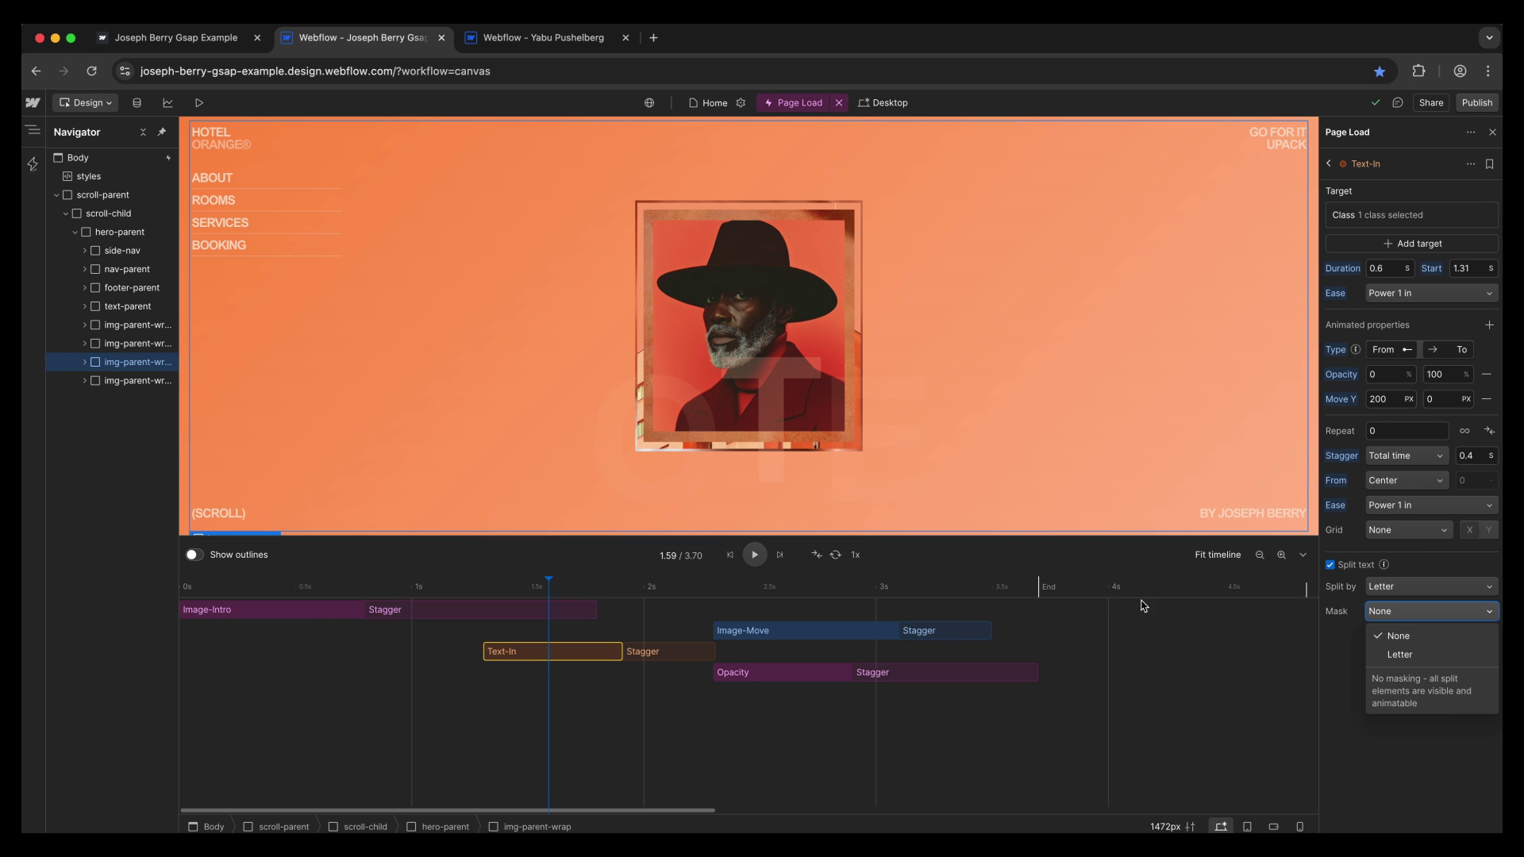
key("Escape")
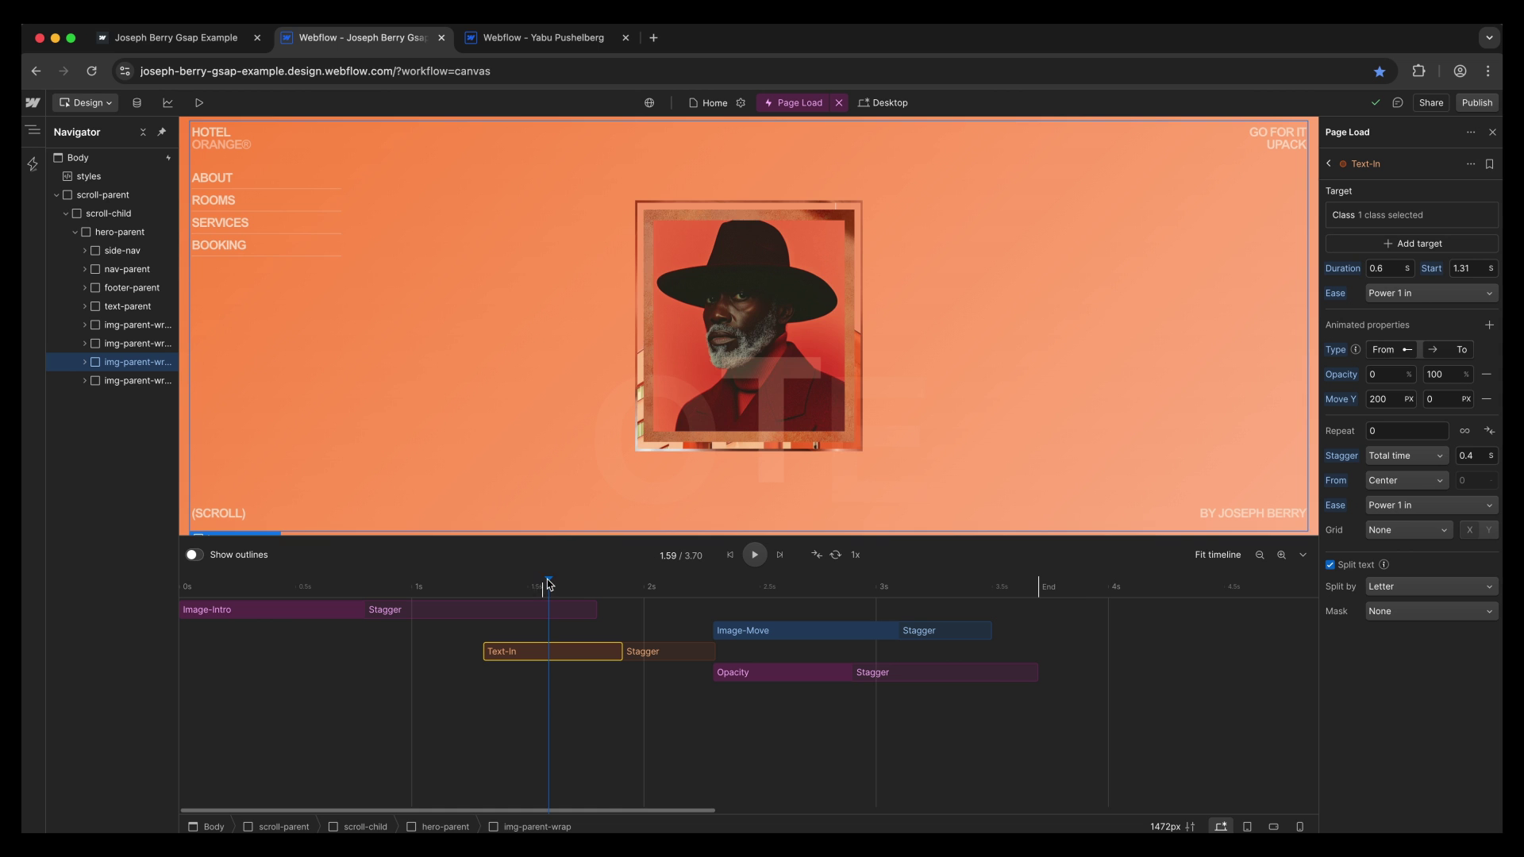
left_click_drag(551, 588, 649, 589)
Inspect Image-Move's target classes, then close the Page Load timeline.
left_click(748, 631)
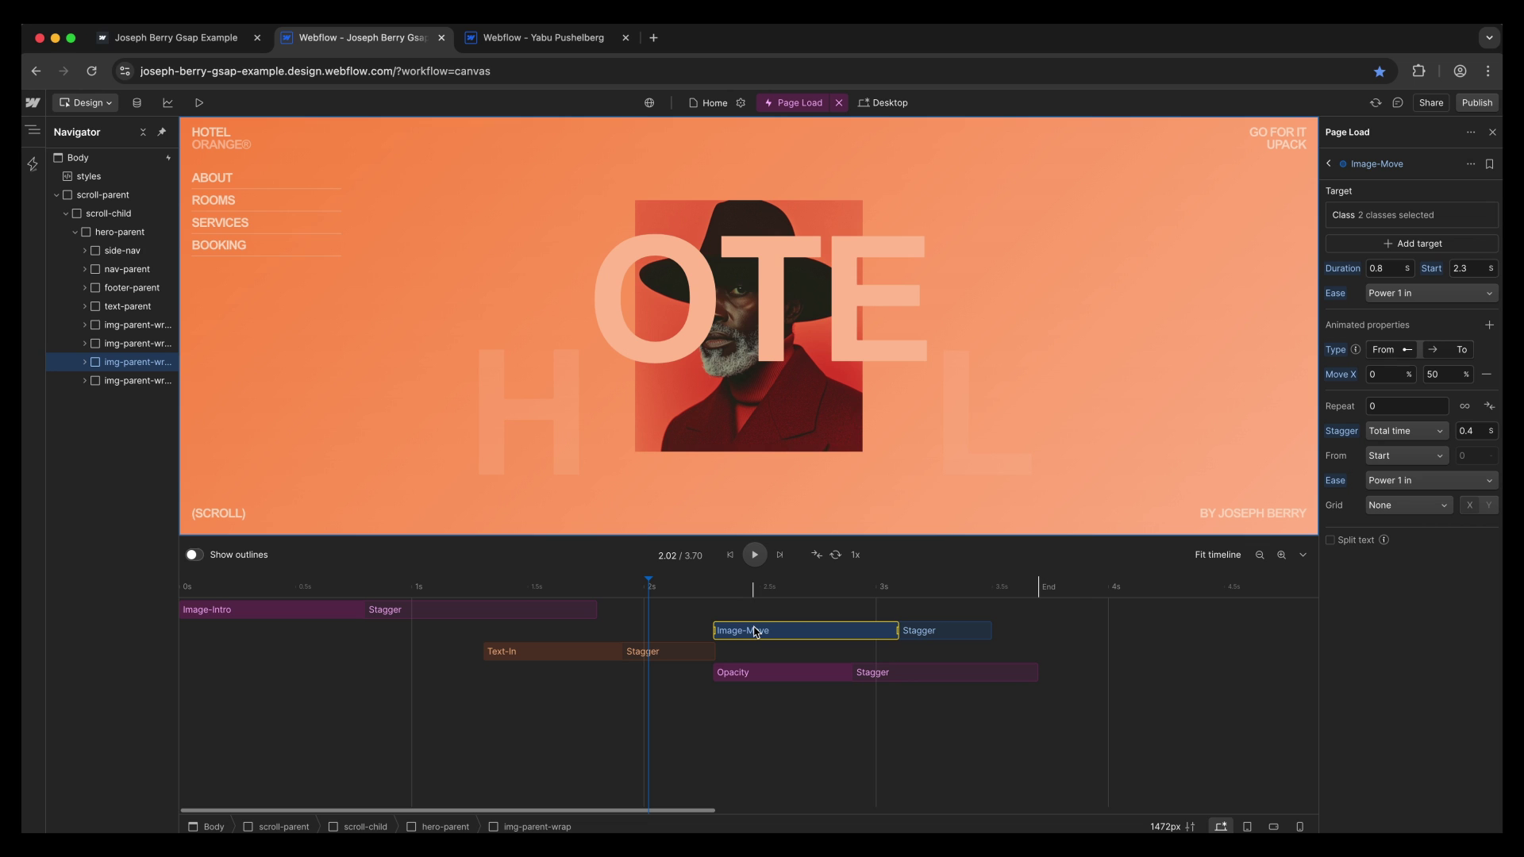
left_click(1368, 217)
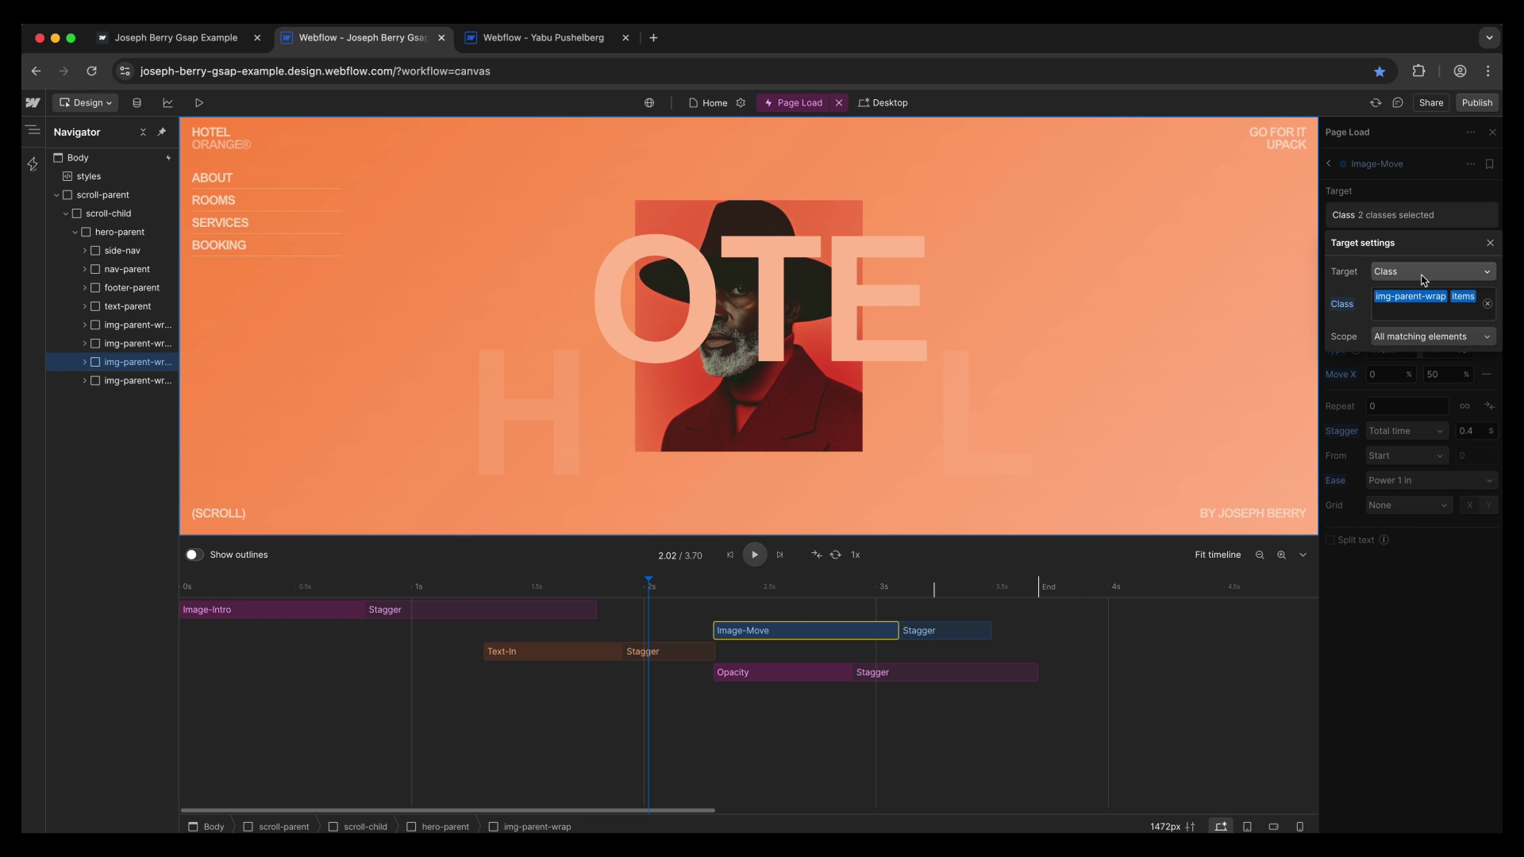
left_click(1331, 170)
left_click(1330, 170)
left_click(1492, 132)
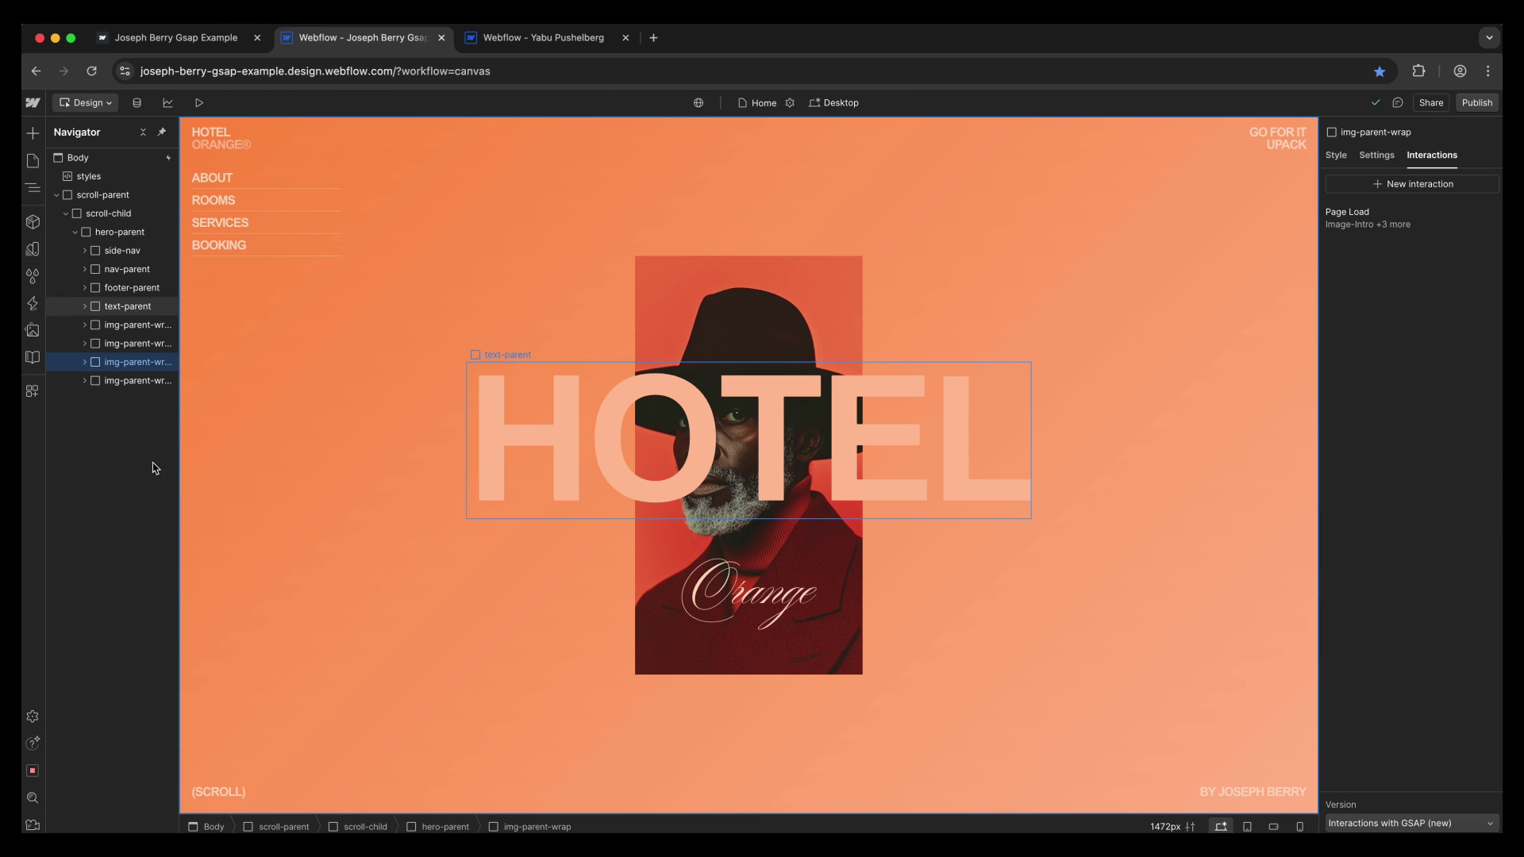
Check the styles and classes of each of the four img-parent-wrap elements.
left_click(133, 325)
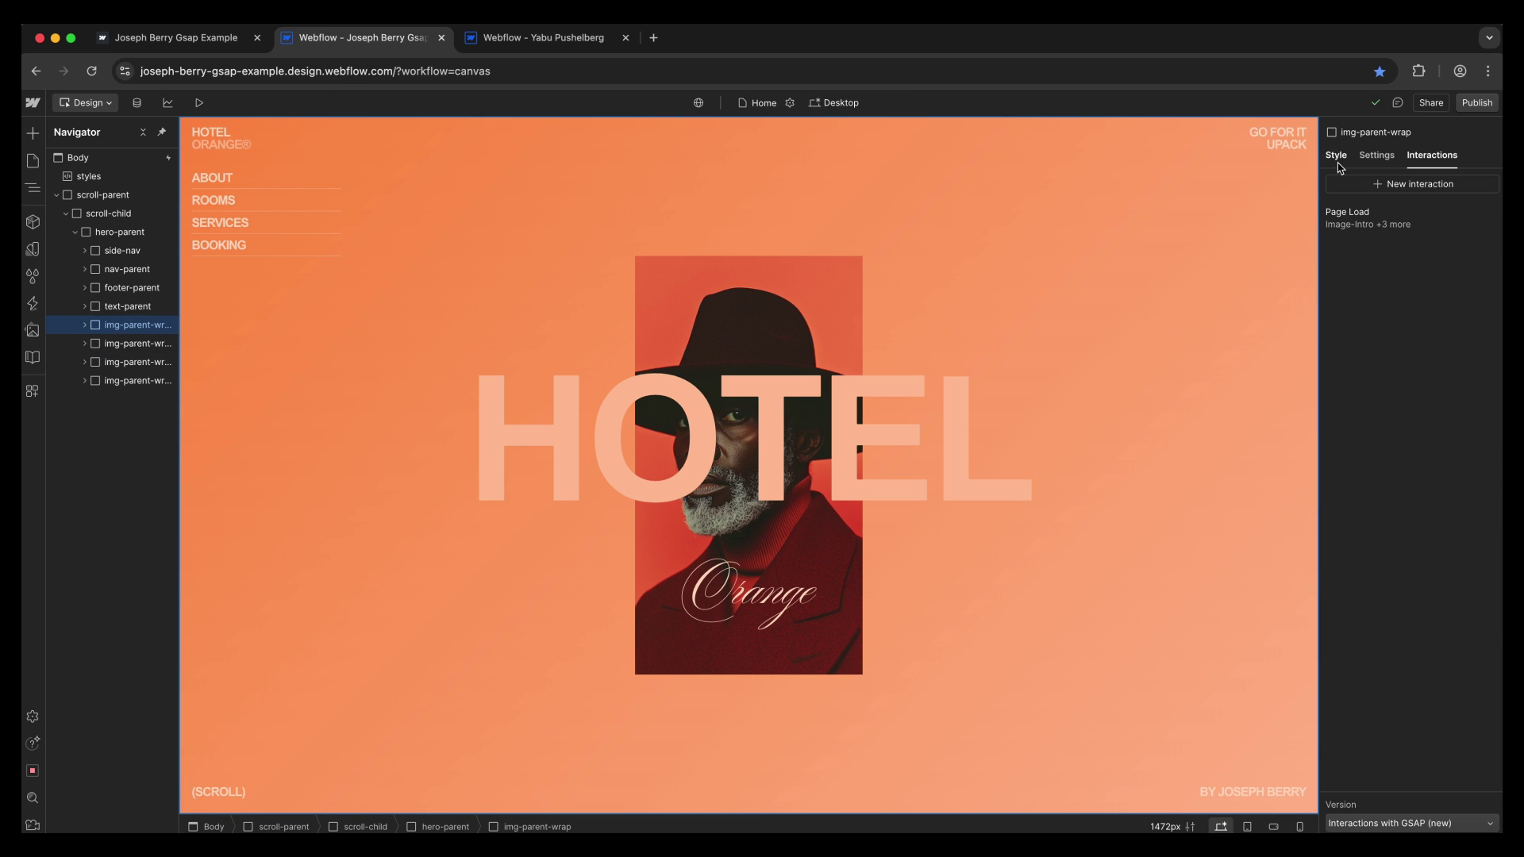
left_click(1338, 162)
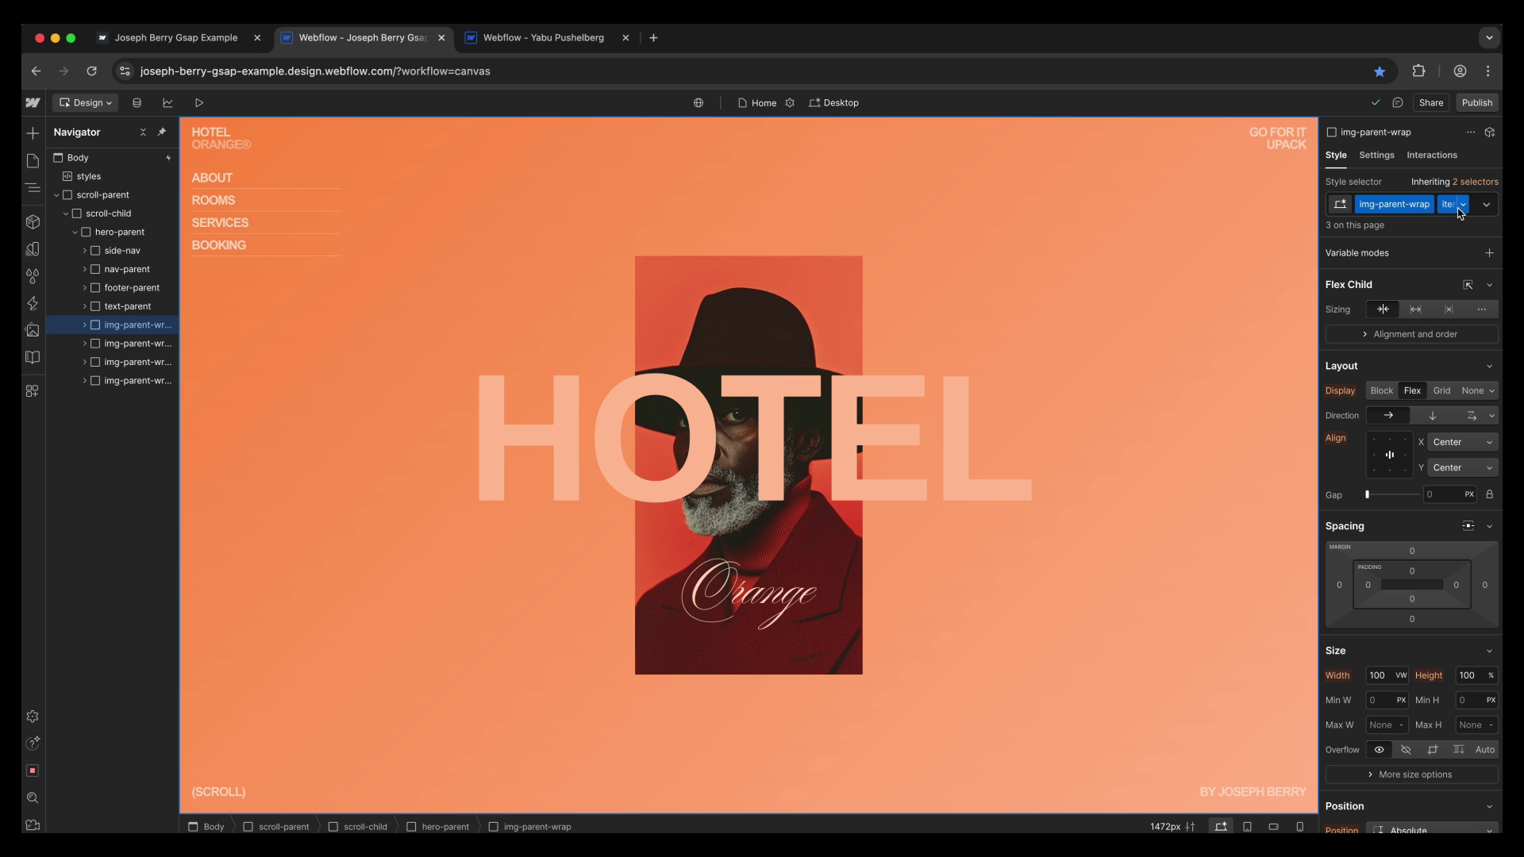
left_click(126, 350)
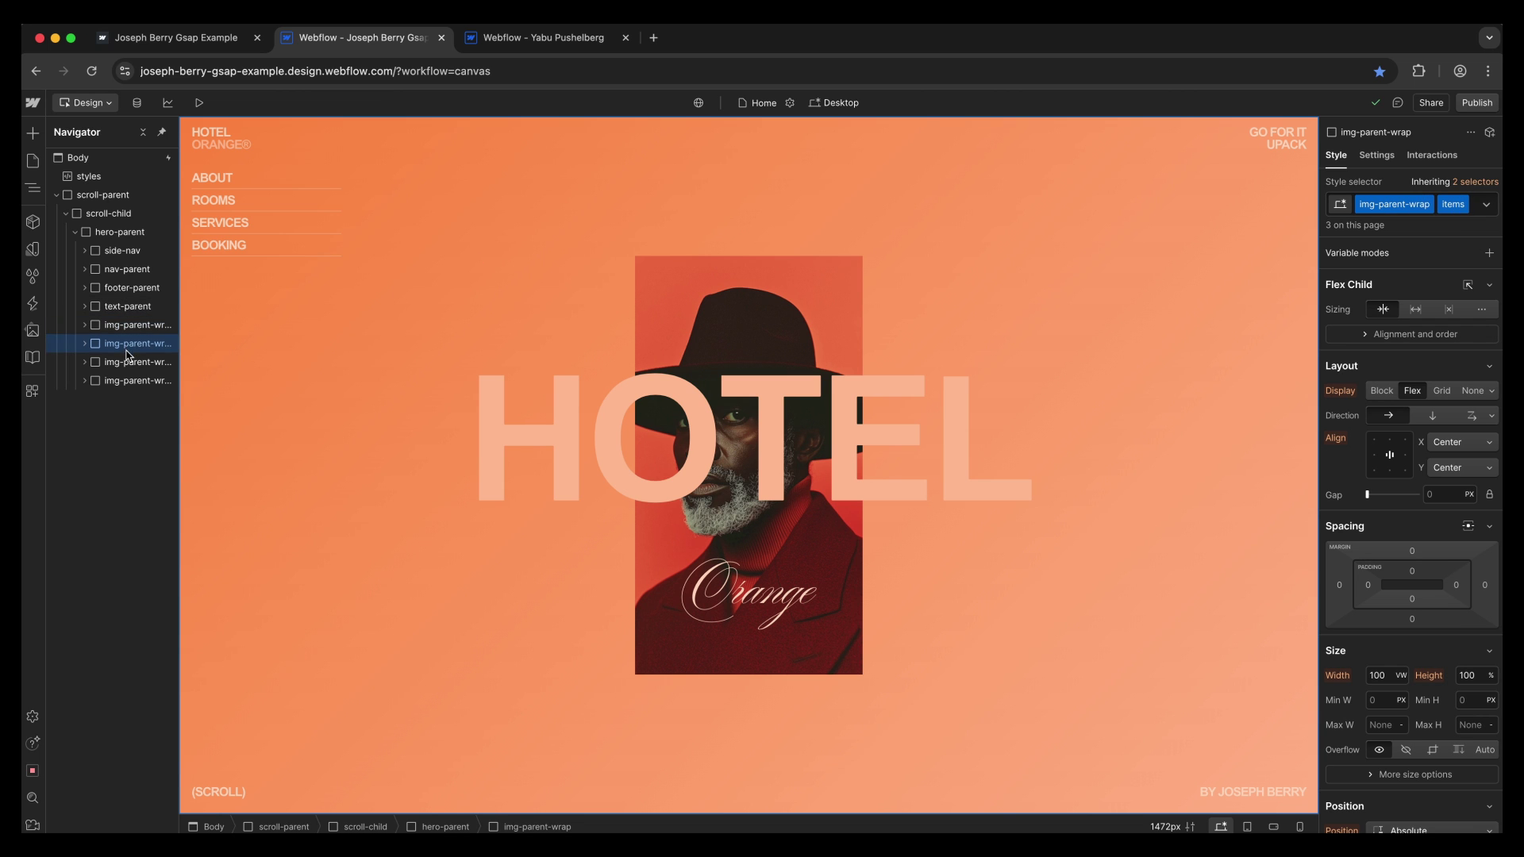
left_click(130, 362)
left_click(124, 382)
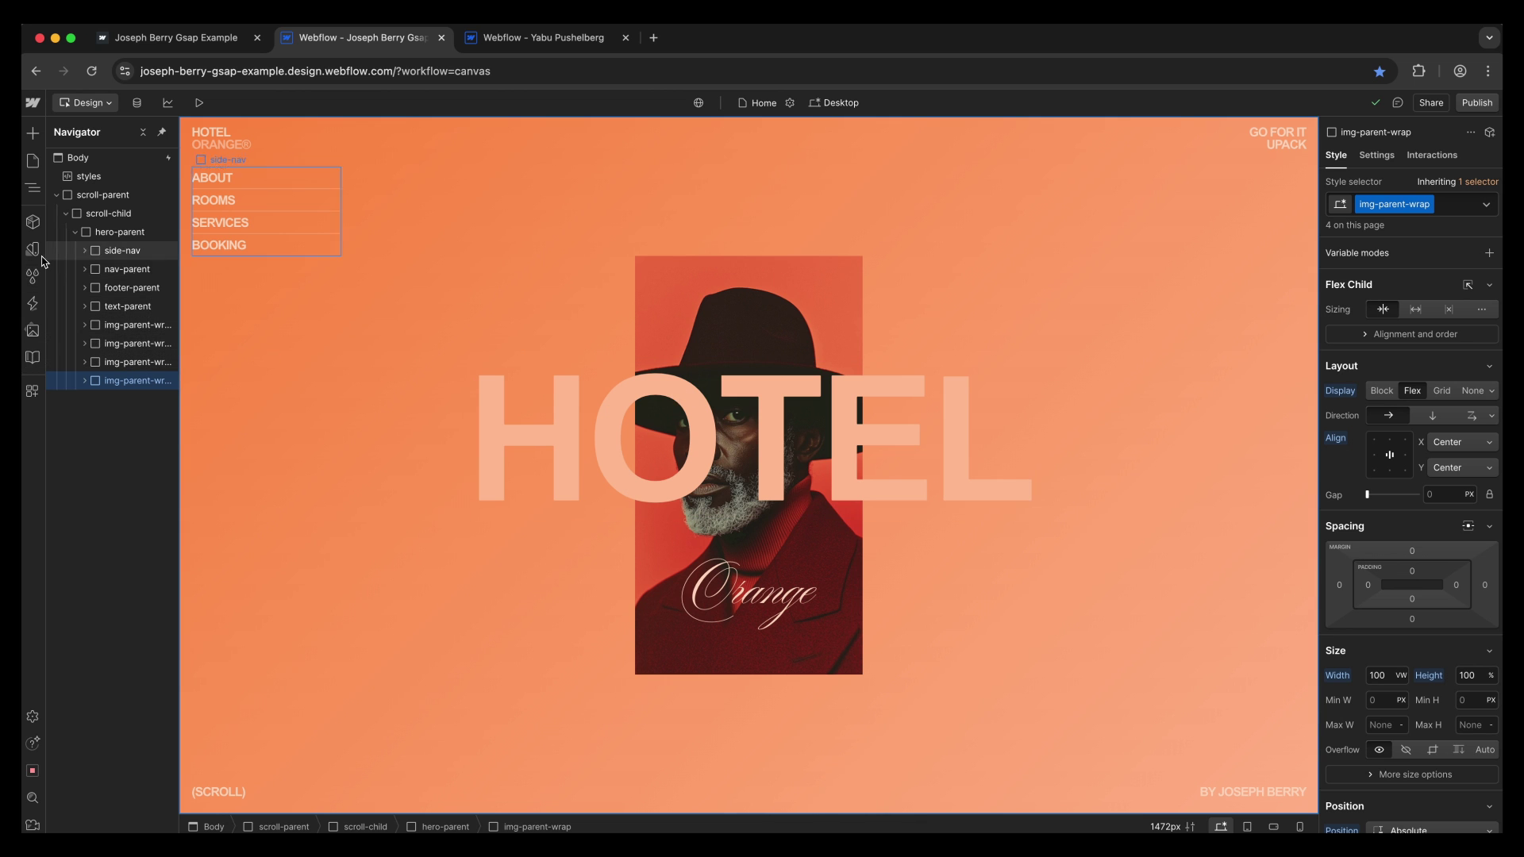
Reopen the Page Load timeline, zoomed out to fit every animation.
left_click(32, 303)
left_click(104, 292)
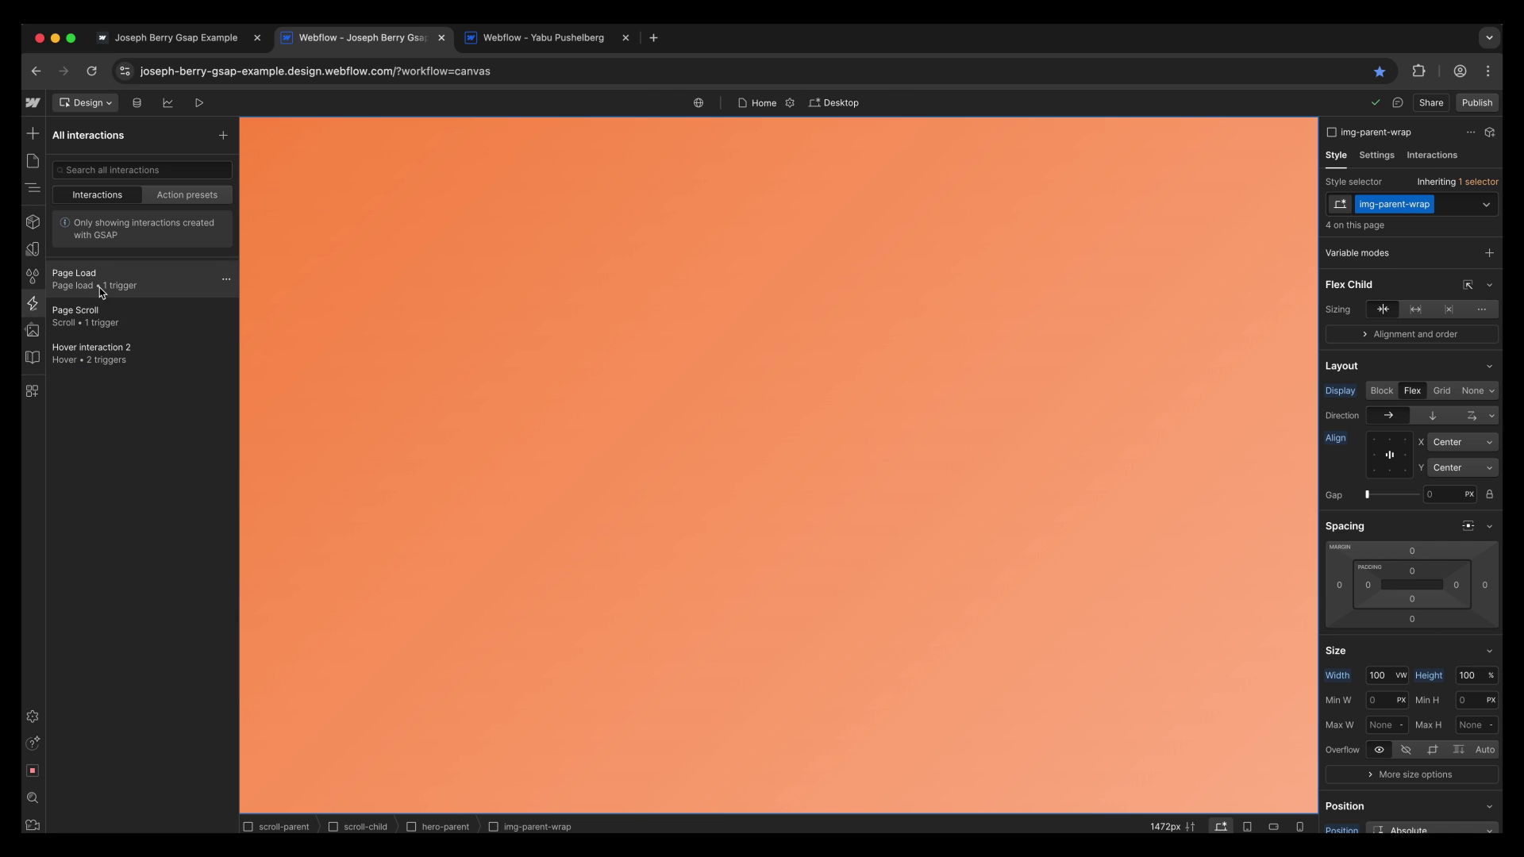
scroll(873, 689, "right", 3)
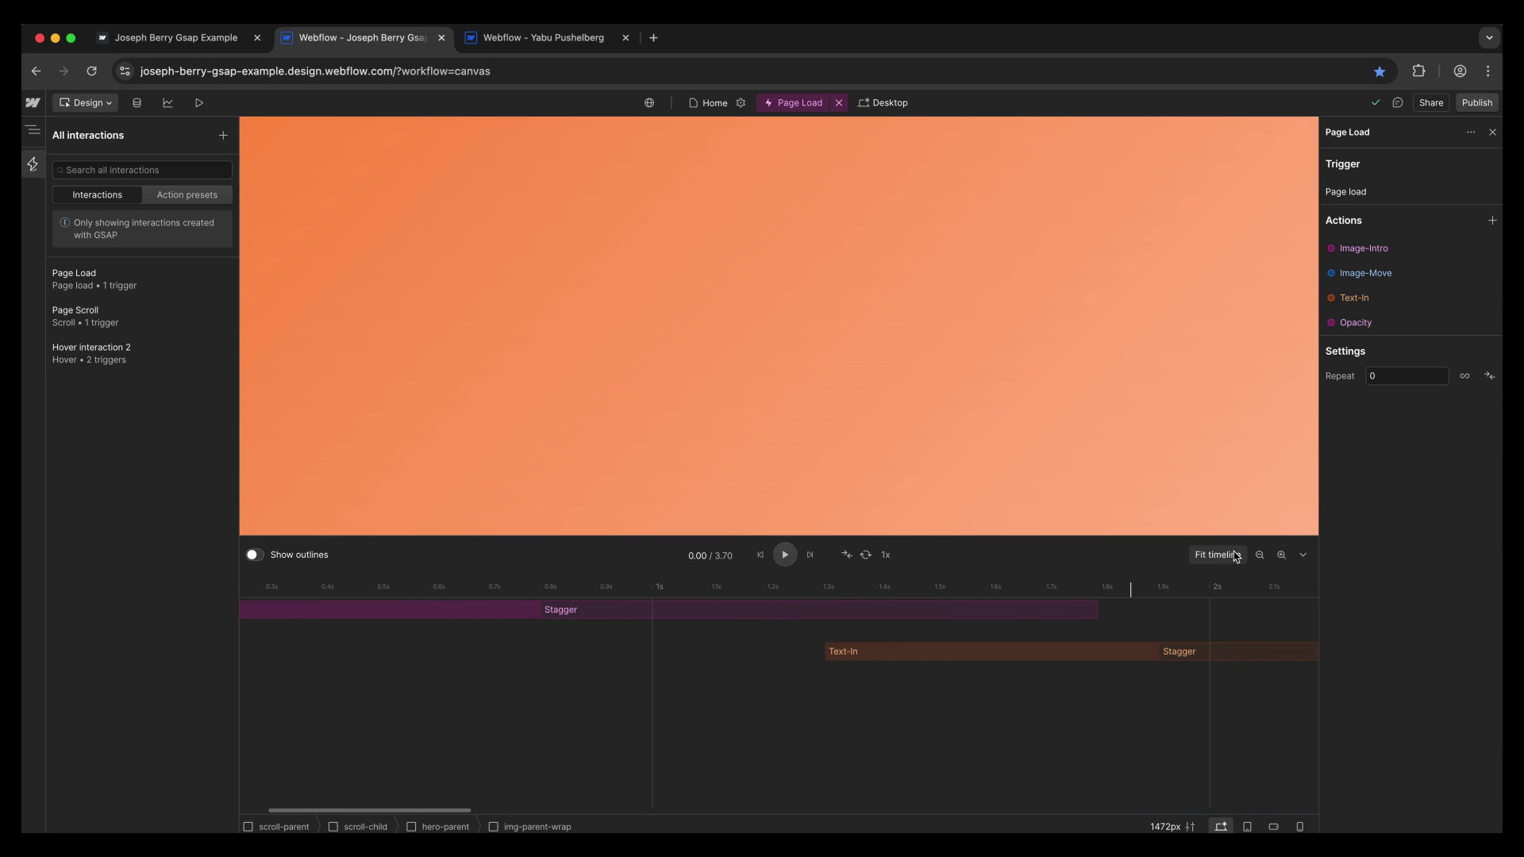
left_click(1259, 554)
left_click(1259, 555)
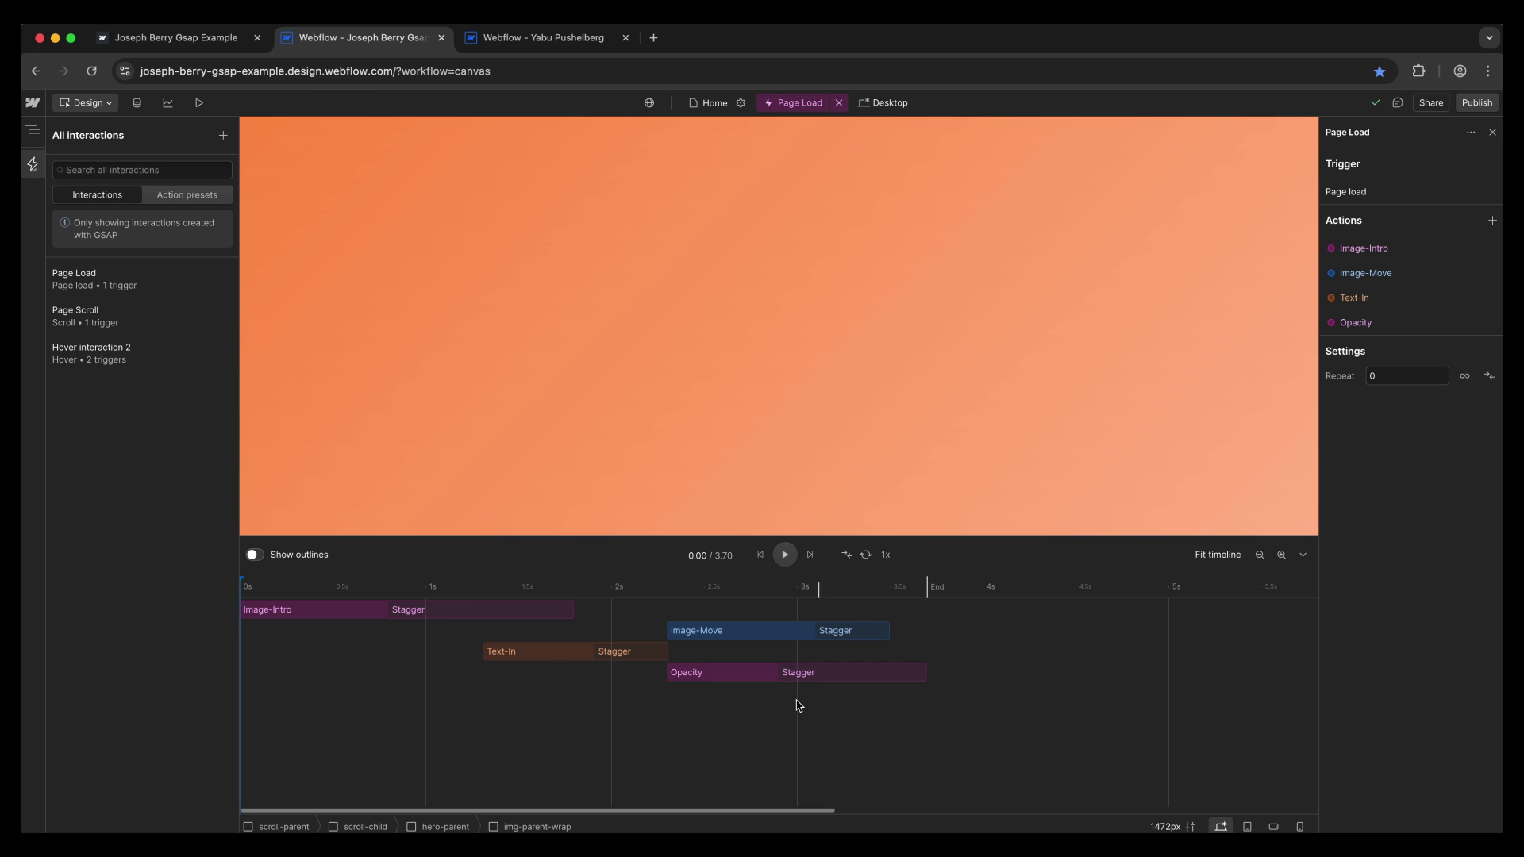
Inspect Image-Move's Move X 0% to 50% and scrub the preview to about 2.3 s and back.
left_click(739, 632)
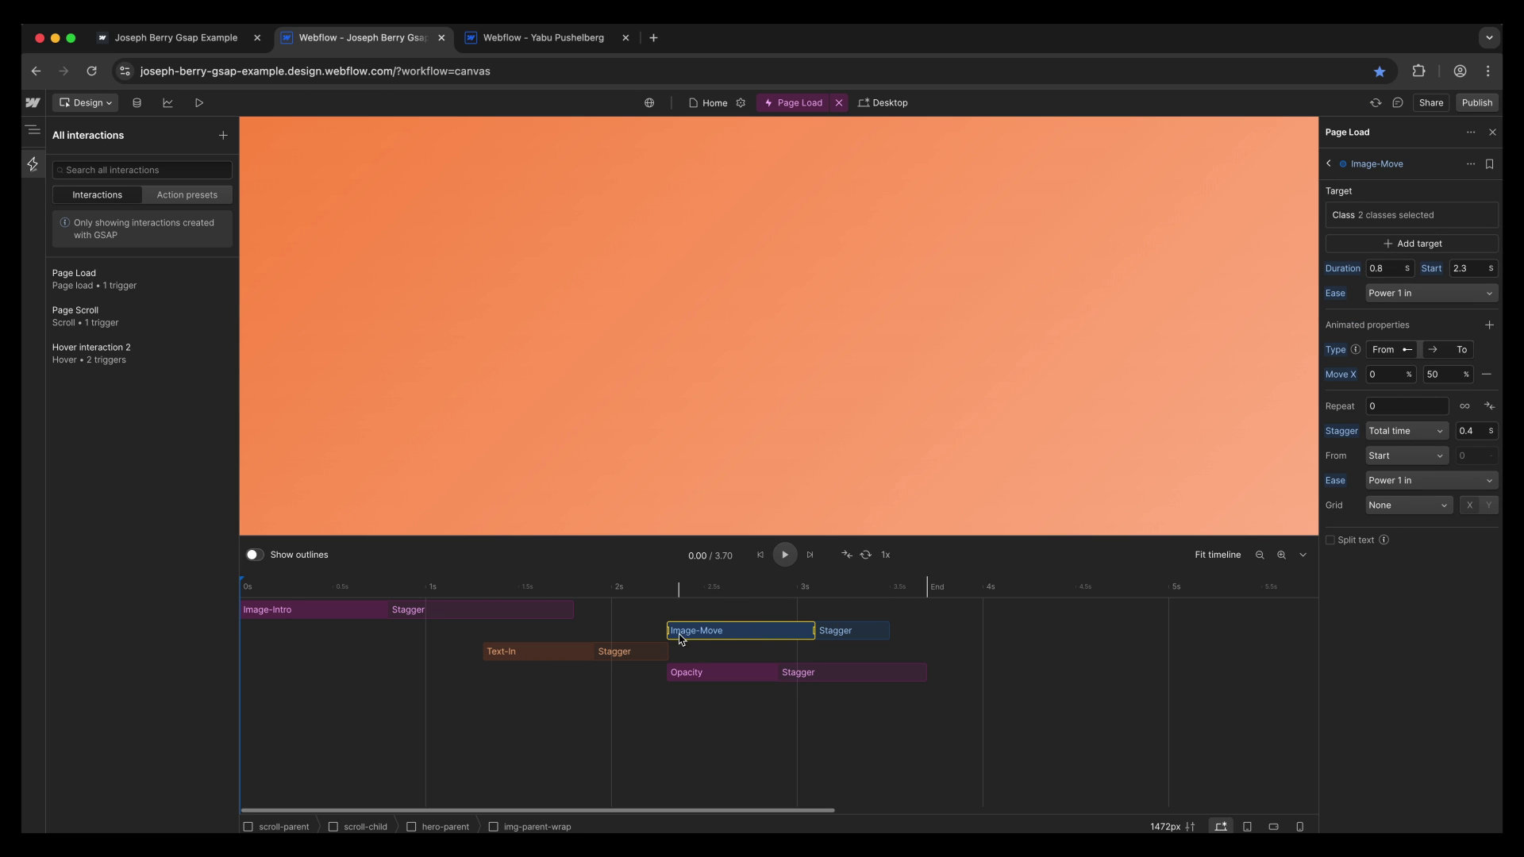
left_click(1397, 215)
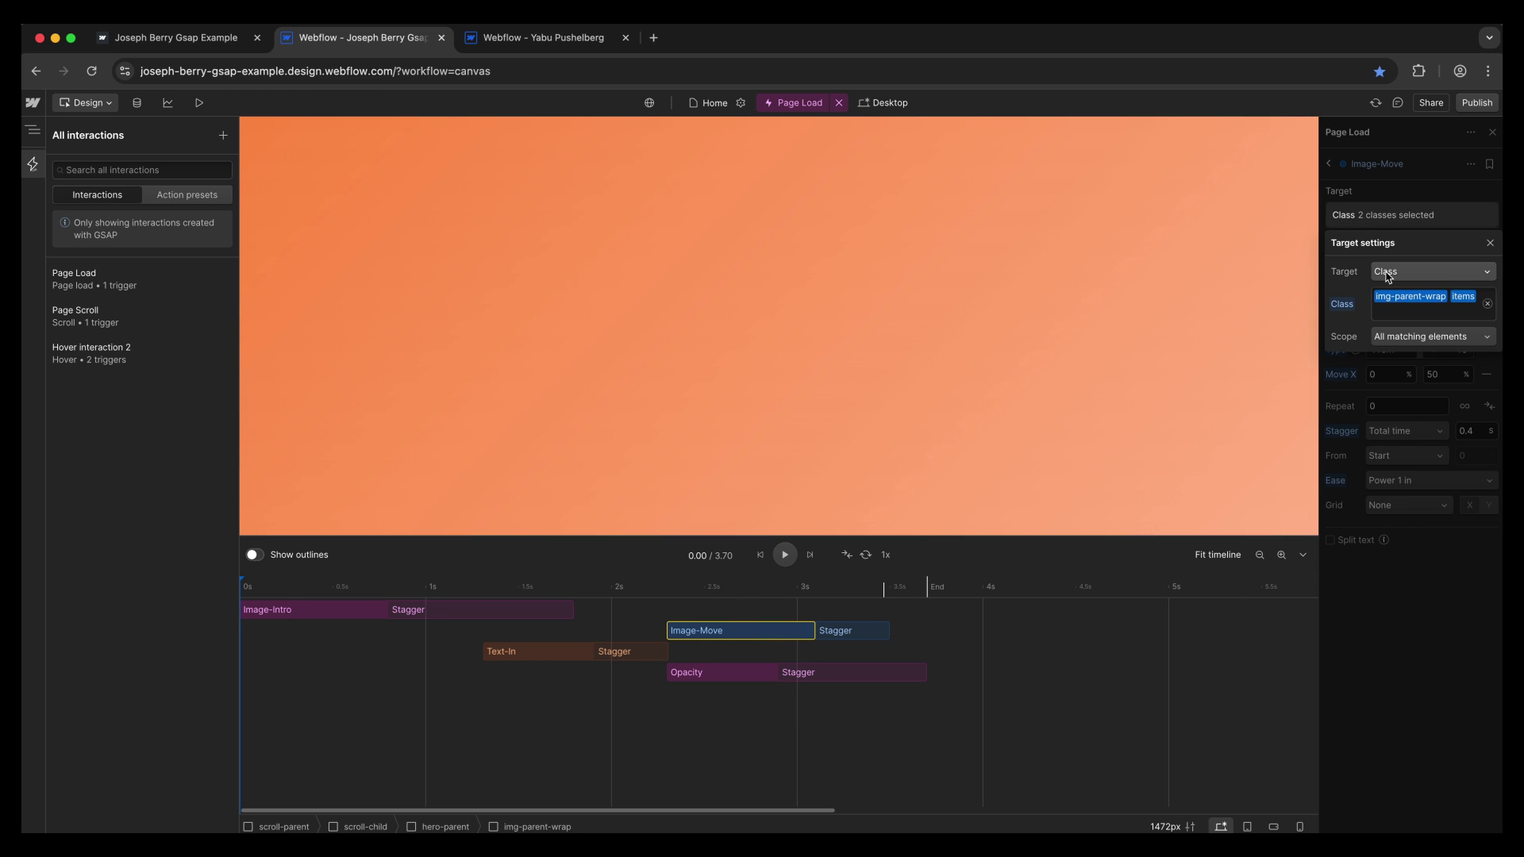
left_click(1357, 226)
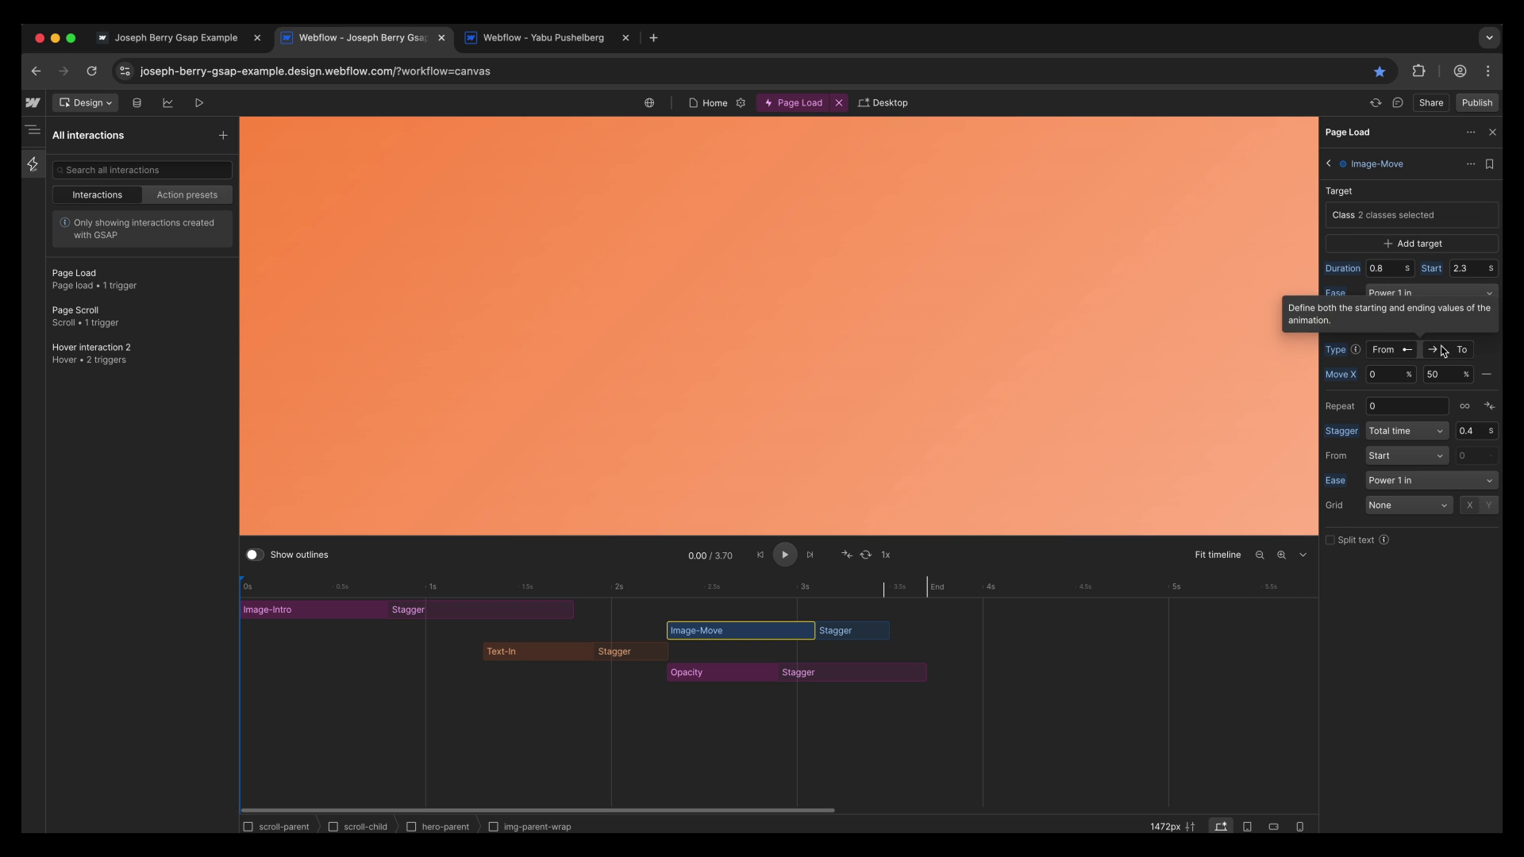
left_click(1393, 375)
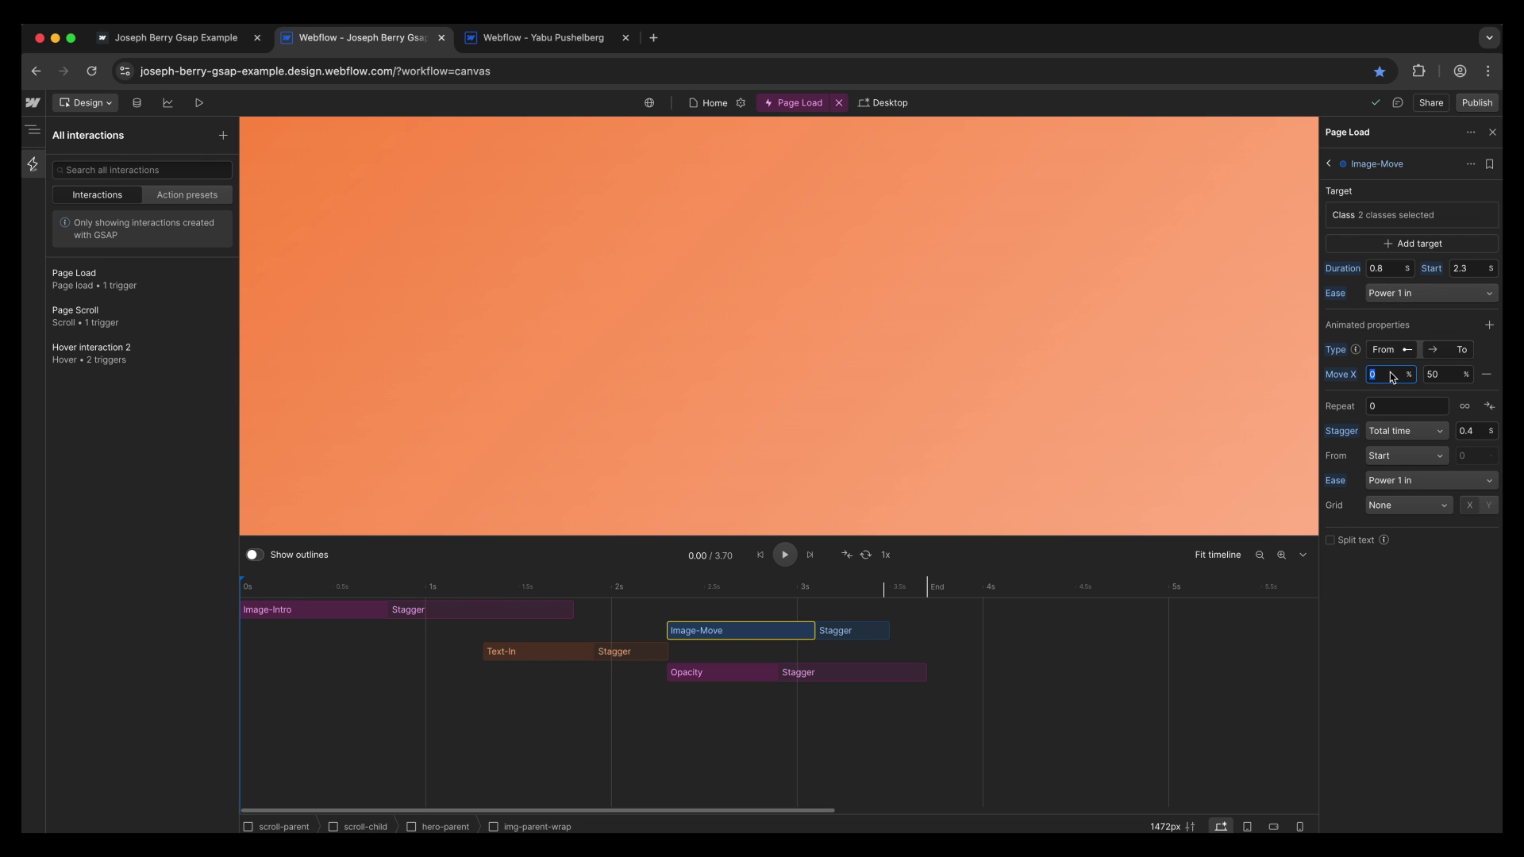
left_click(1455, 378)
left_click_drag(246, 587, 850, 603)
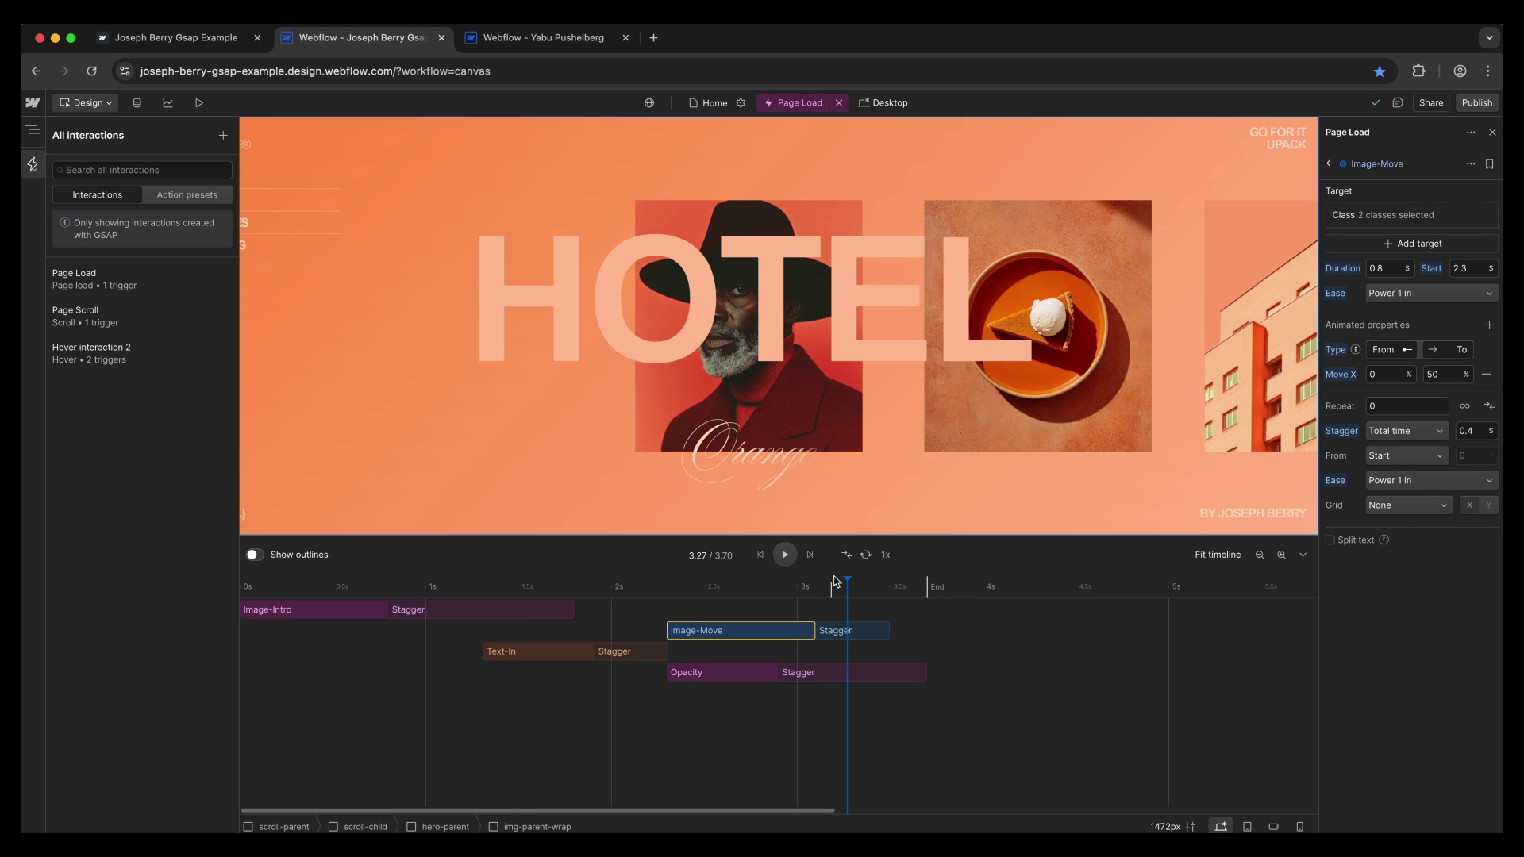
left_click_drag(853, 585, 686, 585)
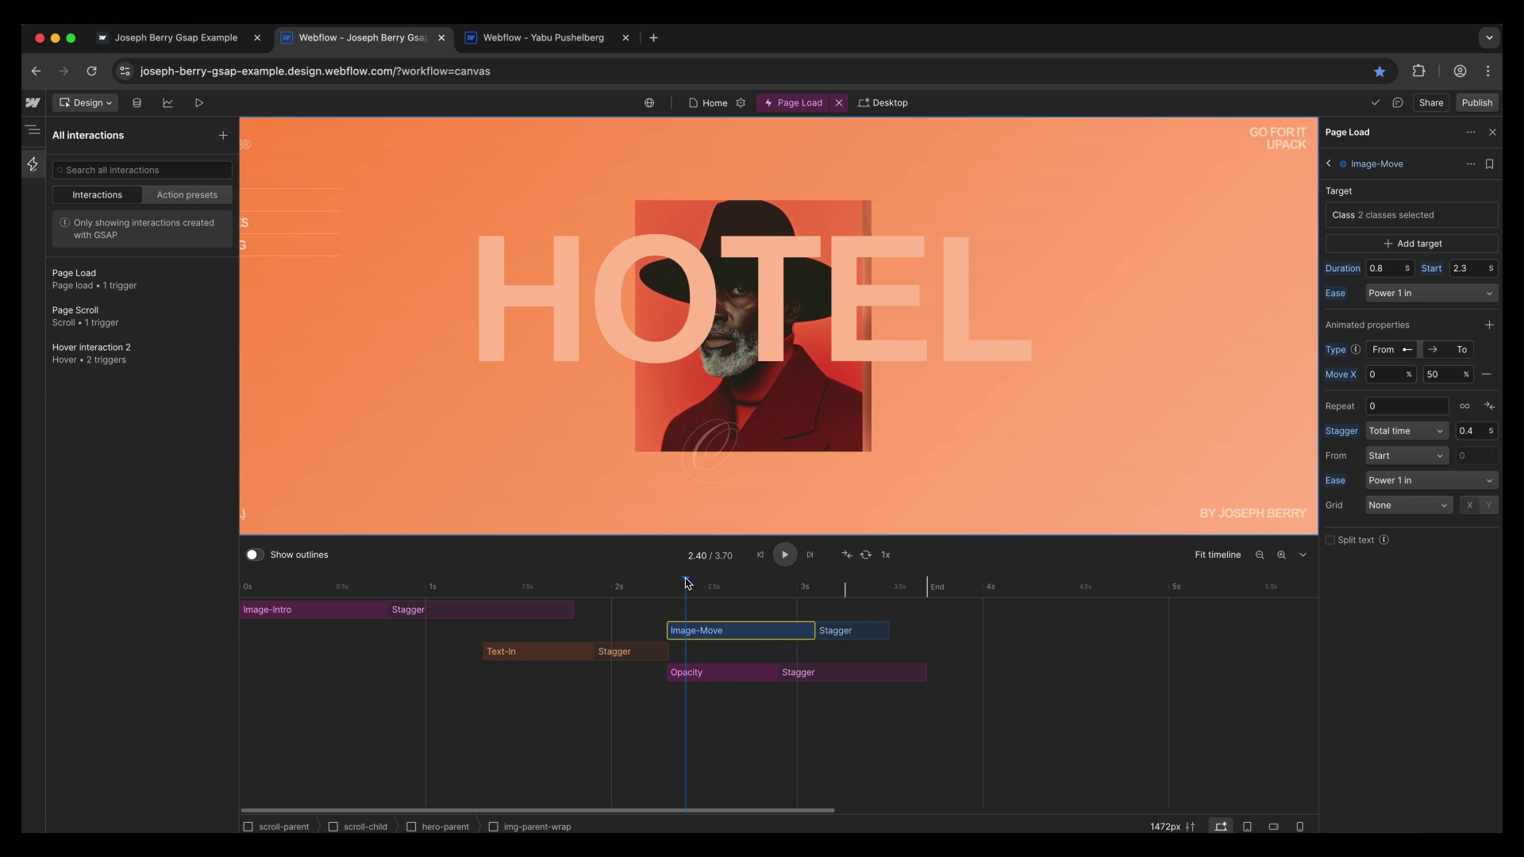
Select the Opacity action, check its script class target and ending value of 100, and preview.
left_click(688, 675)
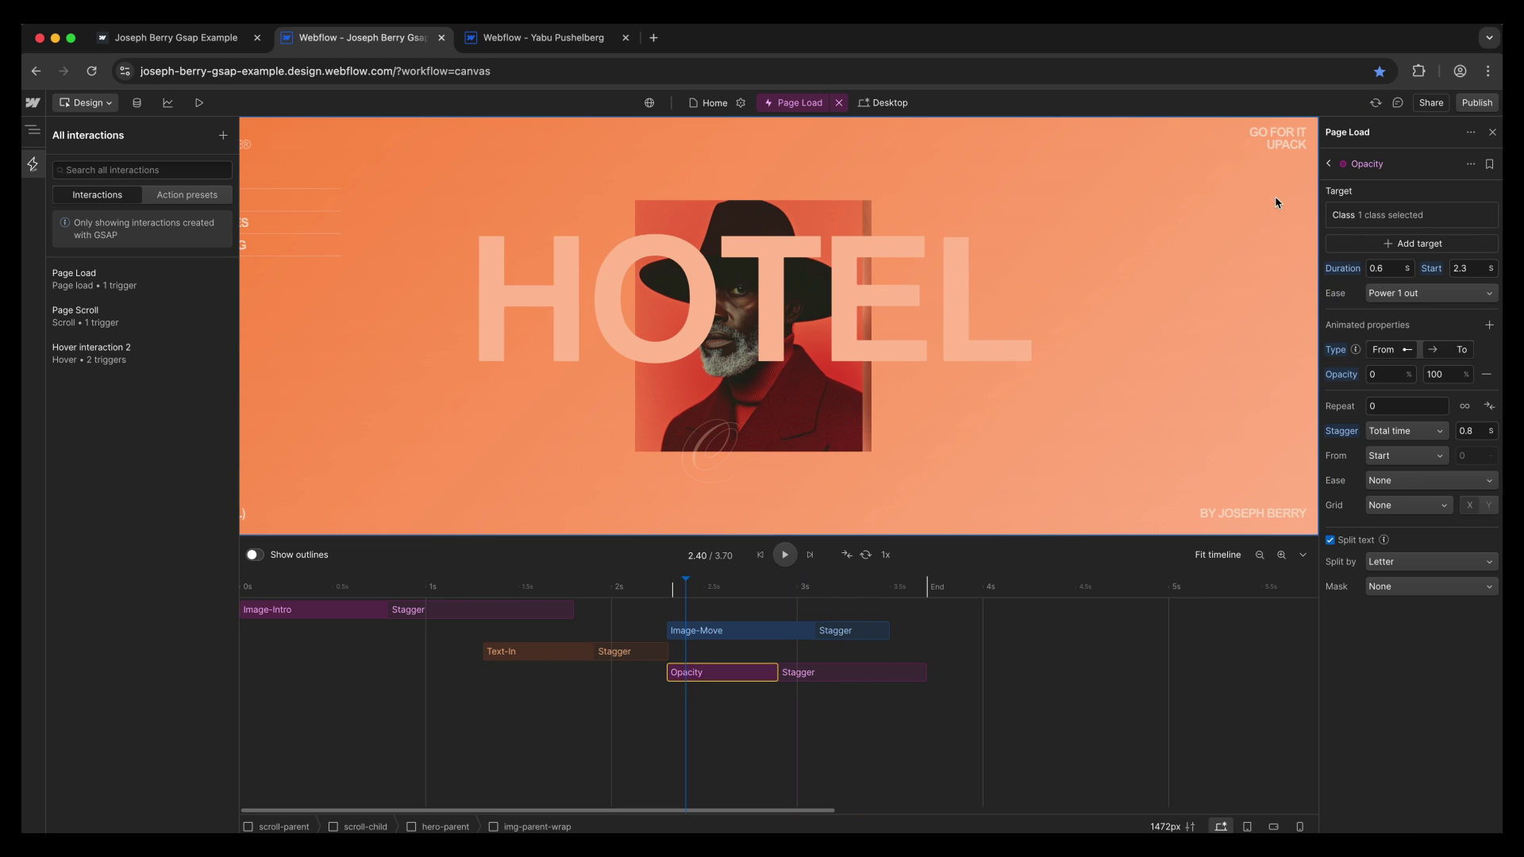
left_click(1360, 215)
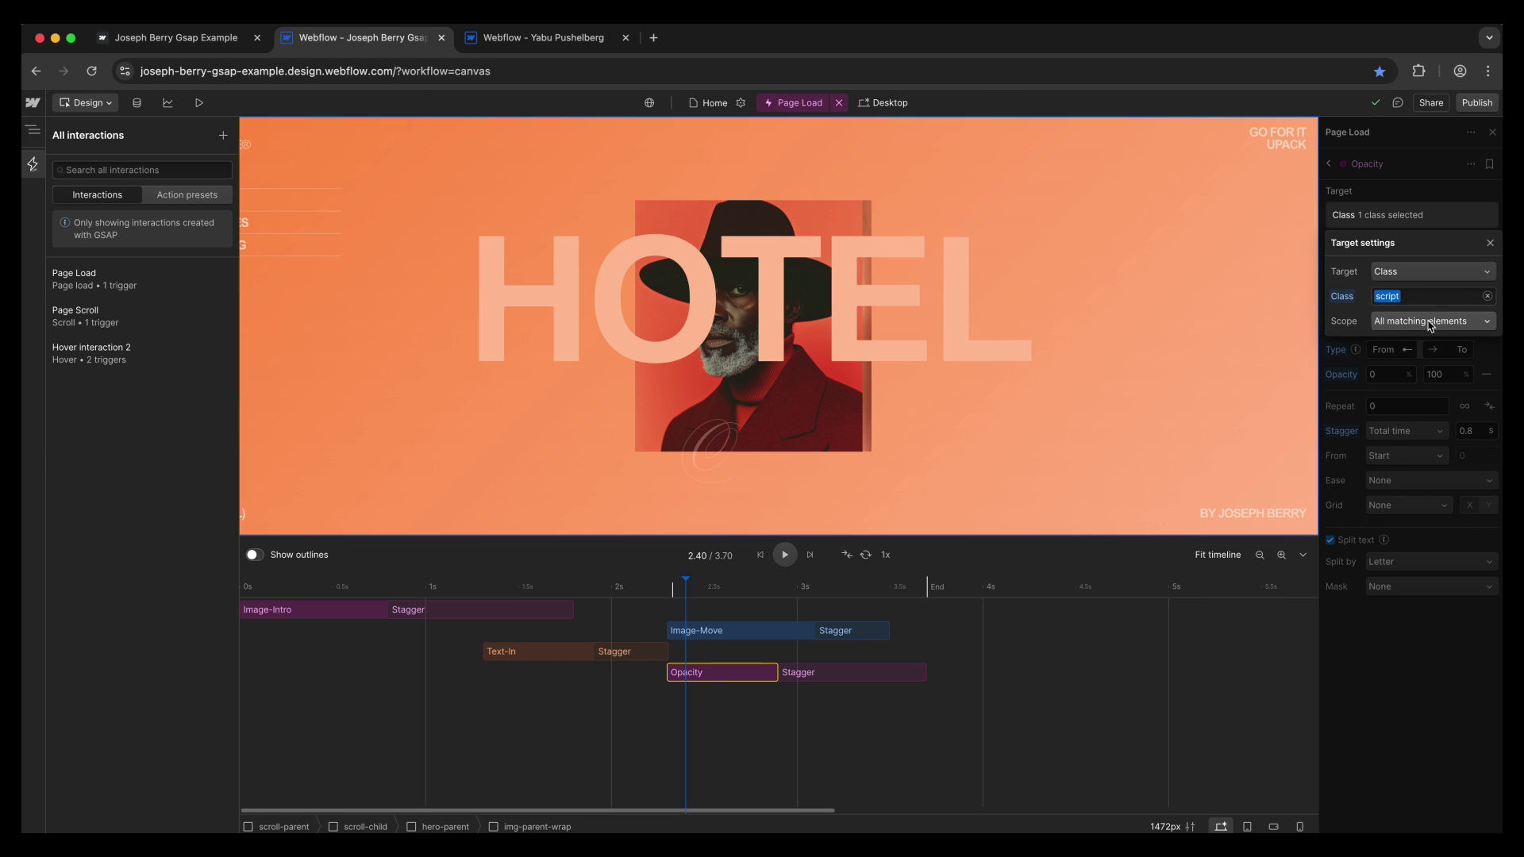
key("Escape")
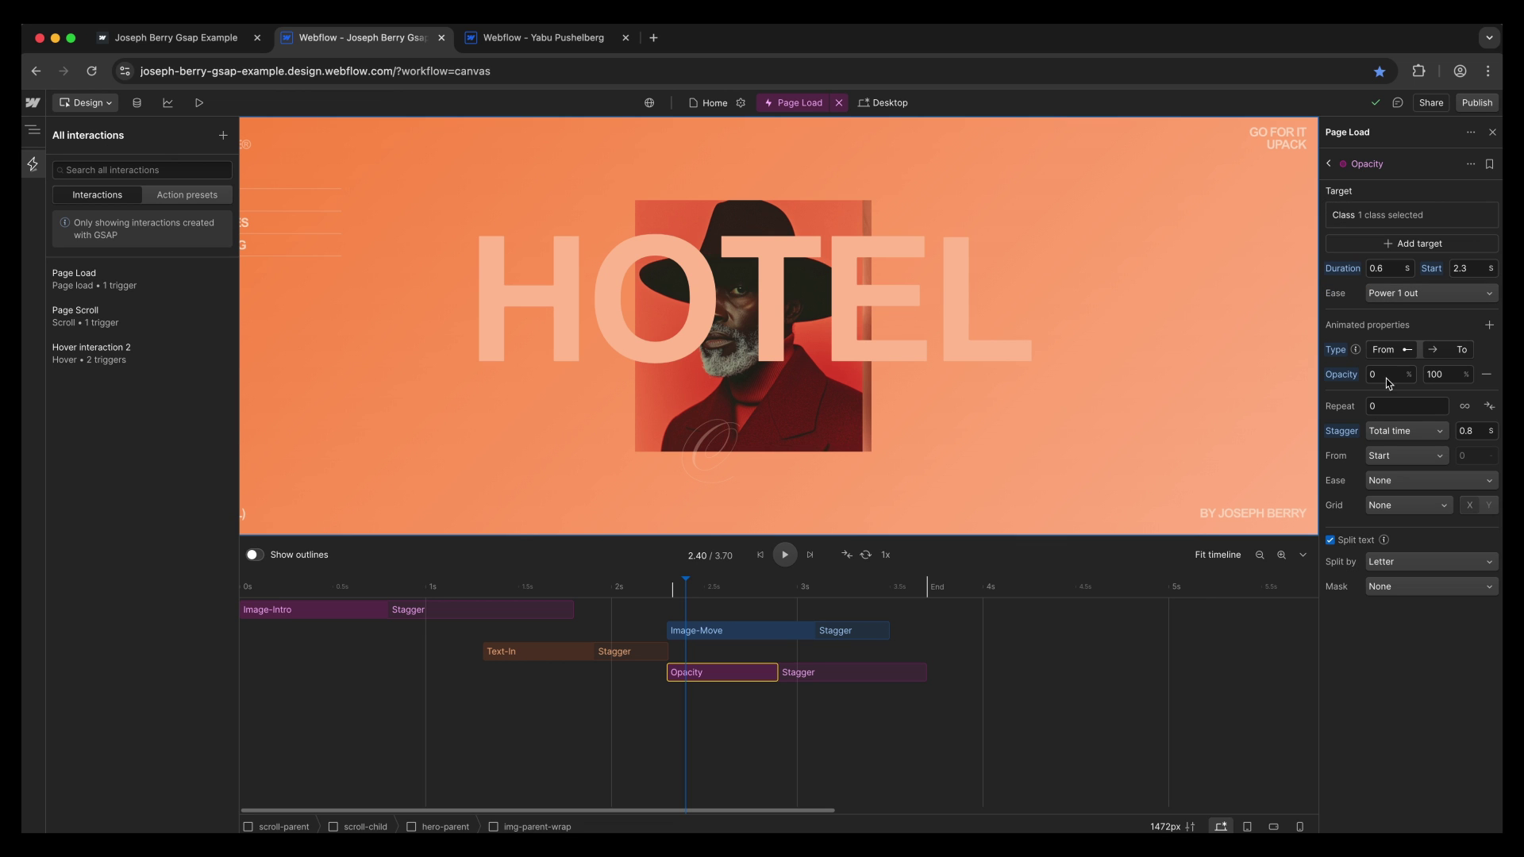
left_click(1454, 379)
left_click_drag(680, 585, 871, 587)
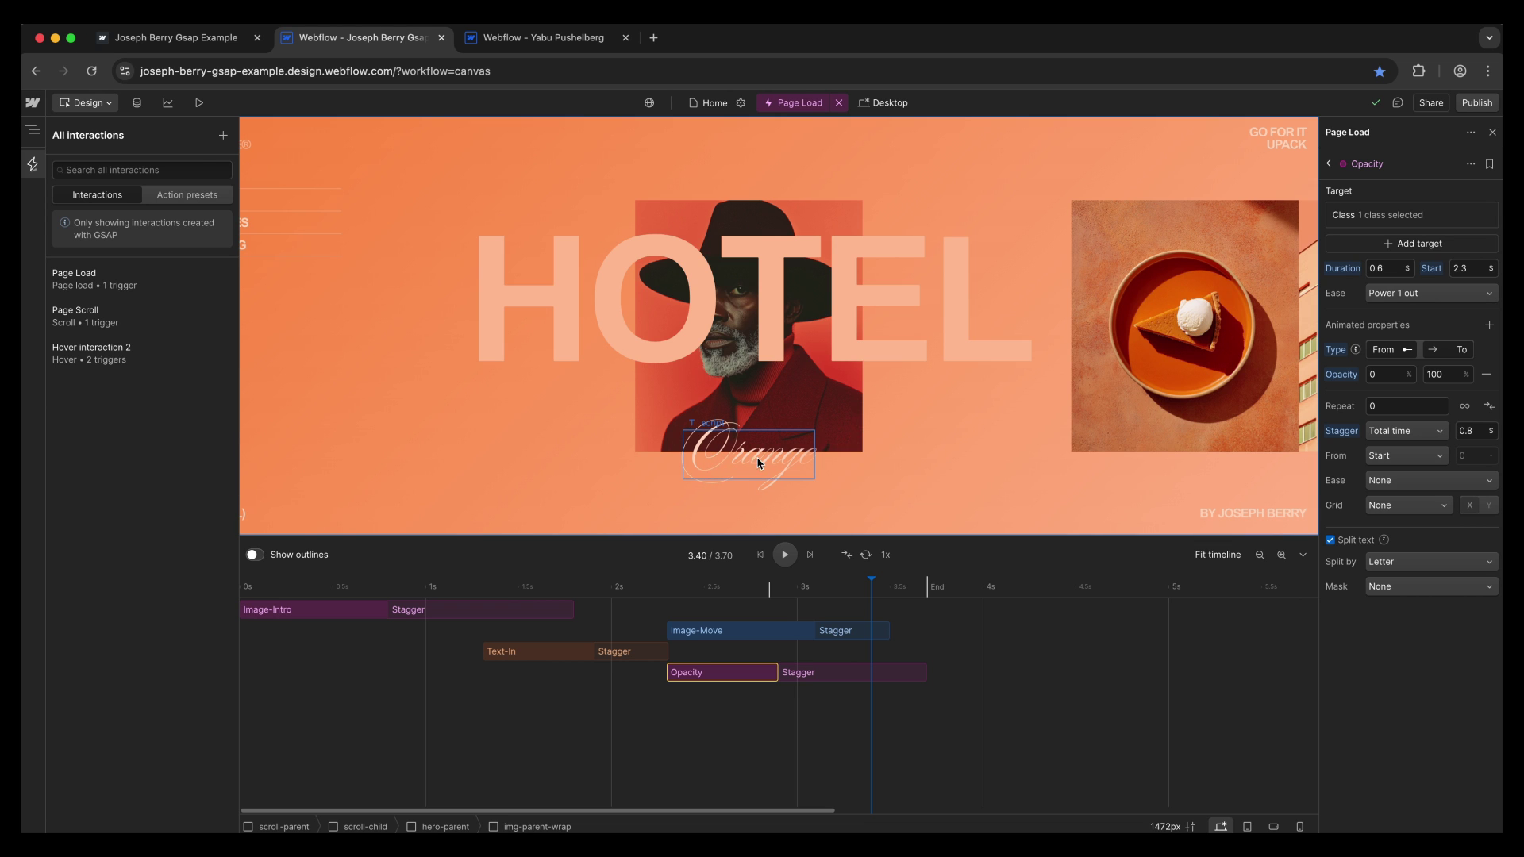
Test a Letter mask on the split text, revert it to None, and play the animation.
left_click(1420, 586)
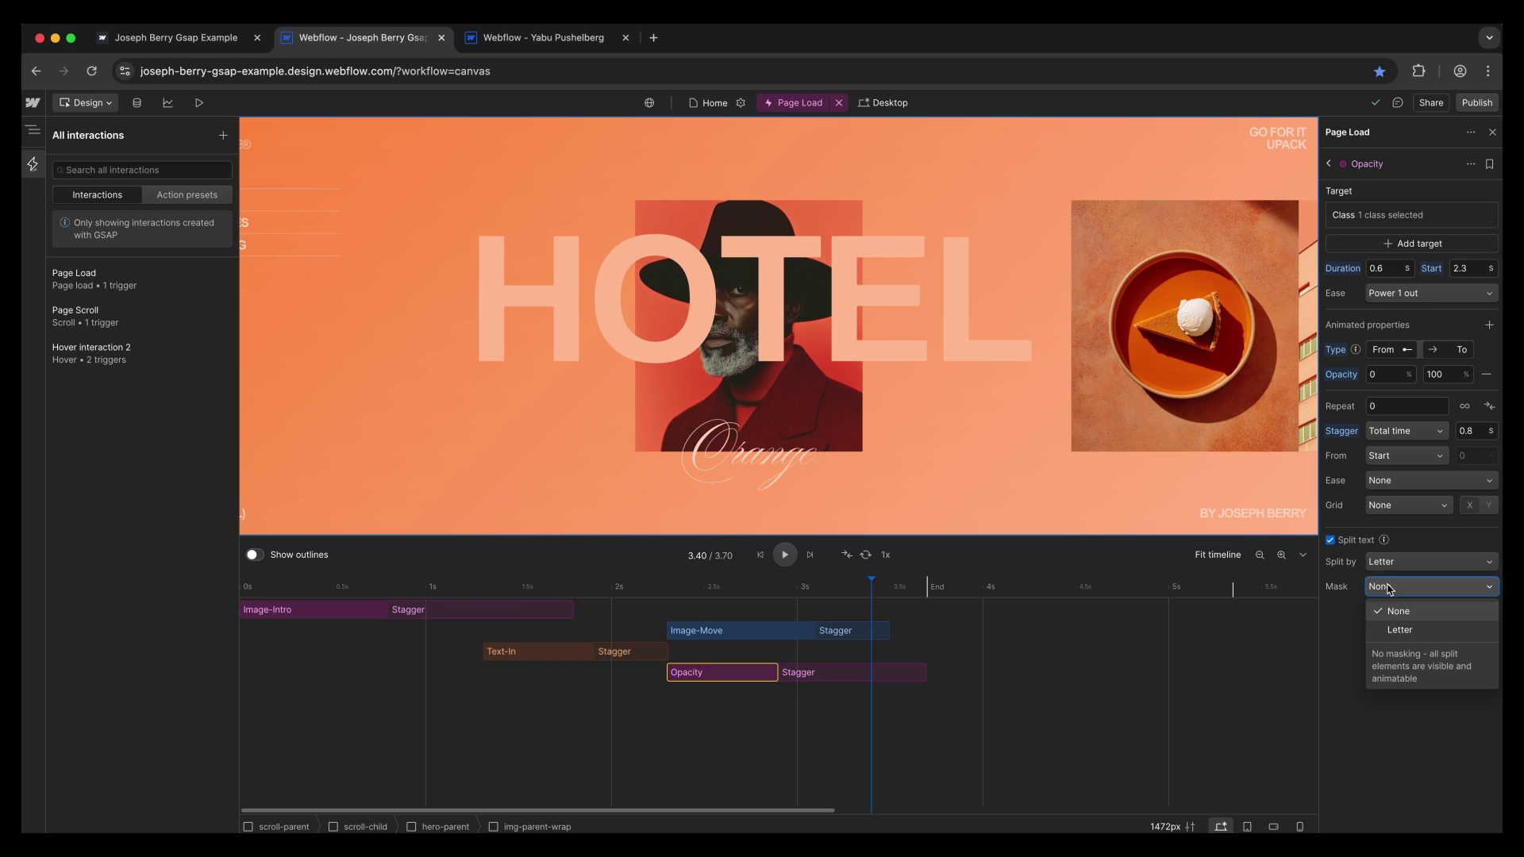
left_click(1400, 631)
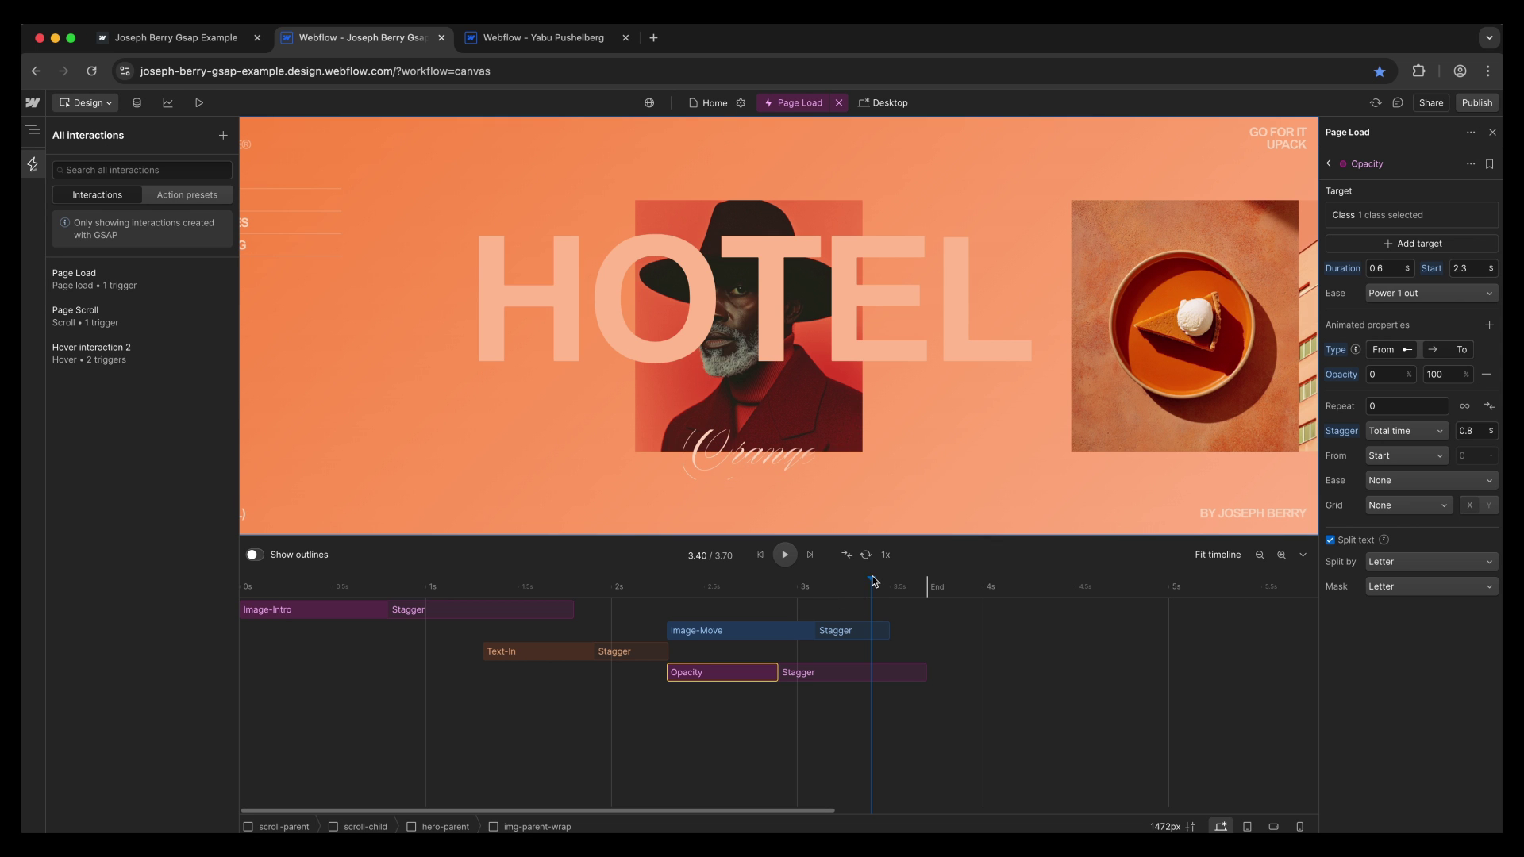
left_click_drag(871, 580, 836, 589)
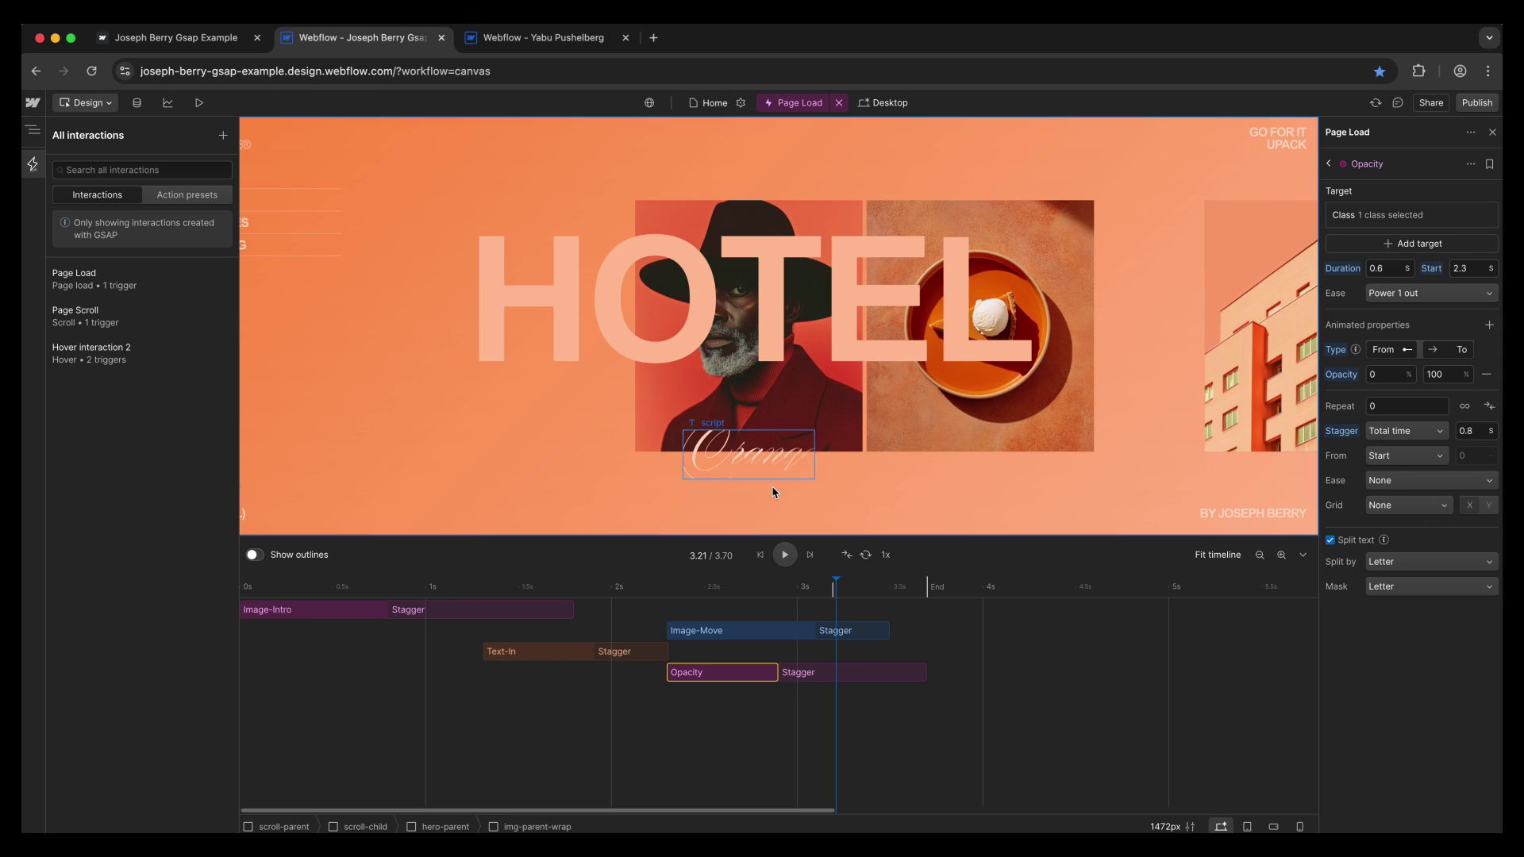
left_click(1410, 588)
left_click(1398, 612)
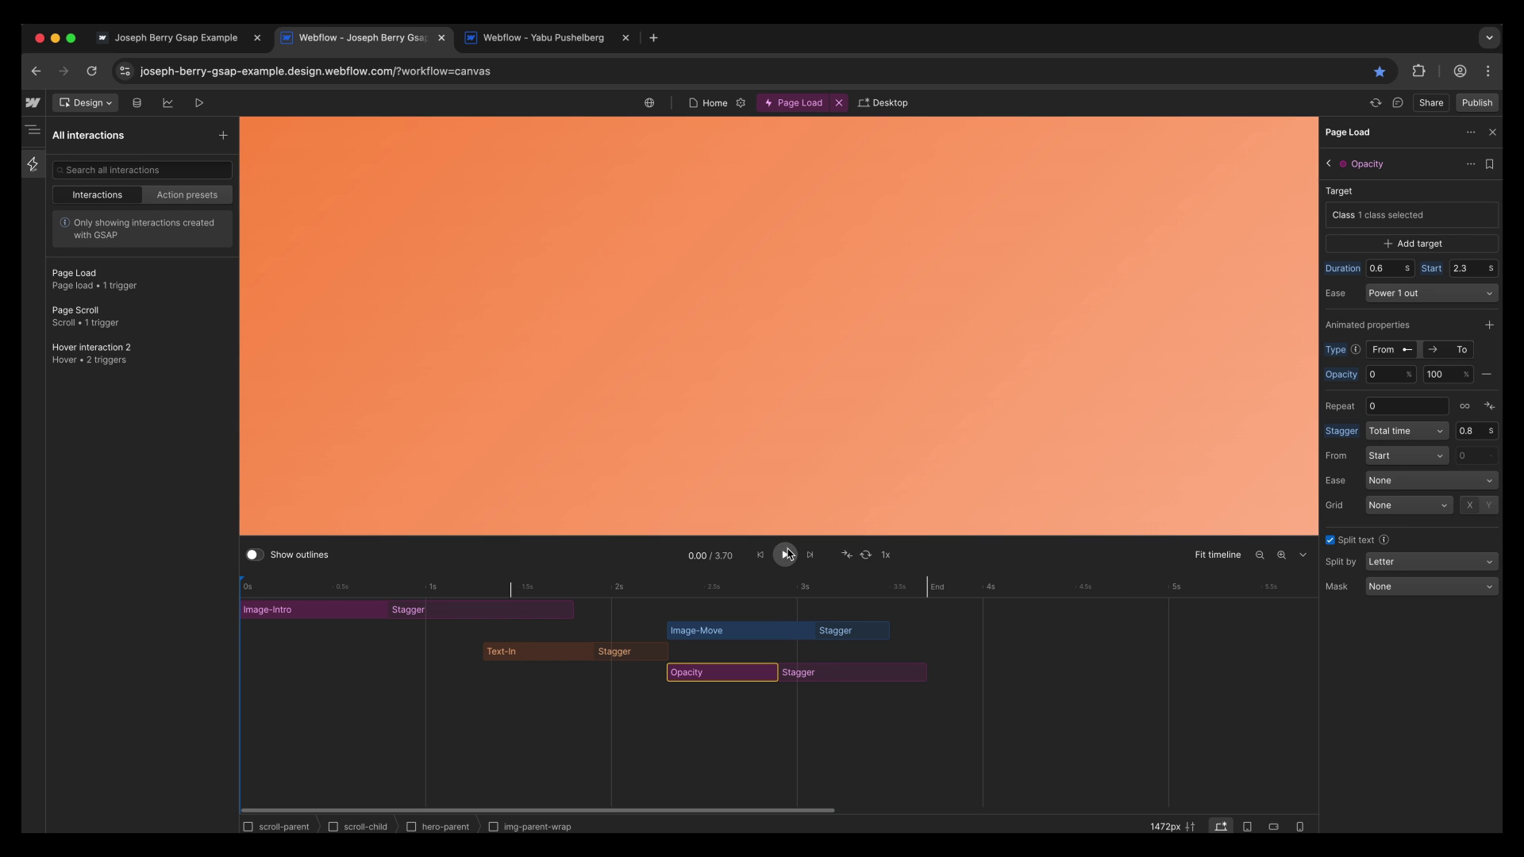
left_click(784, 555)
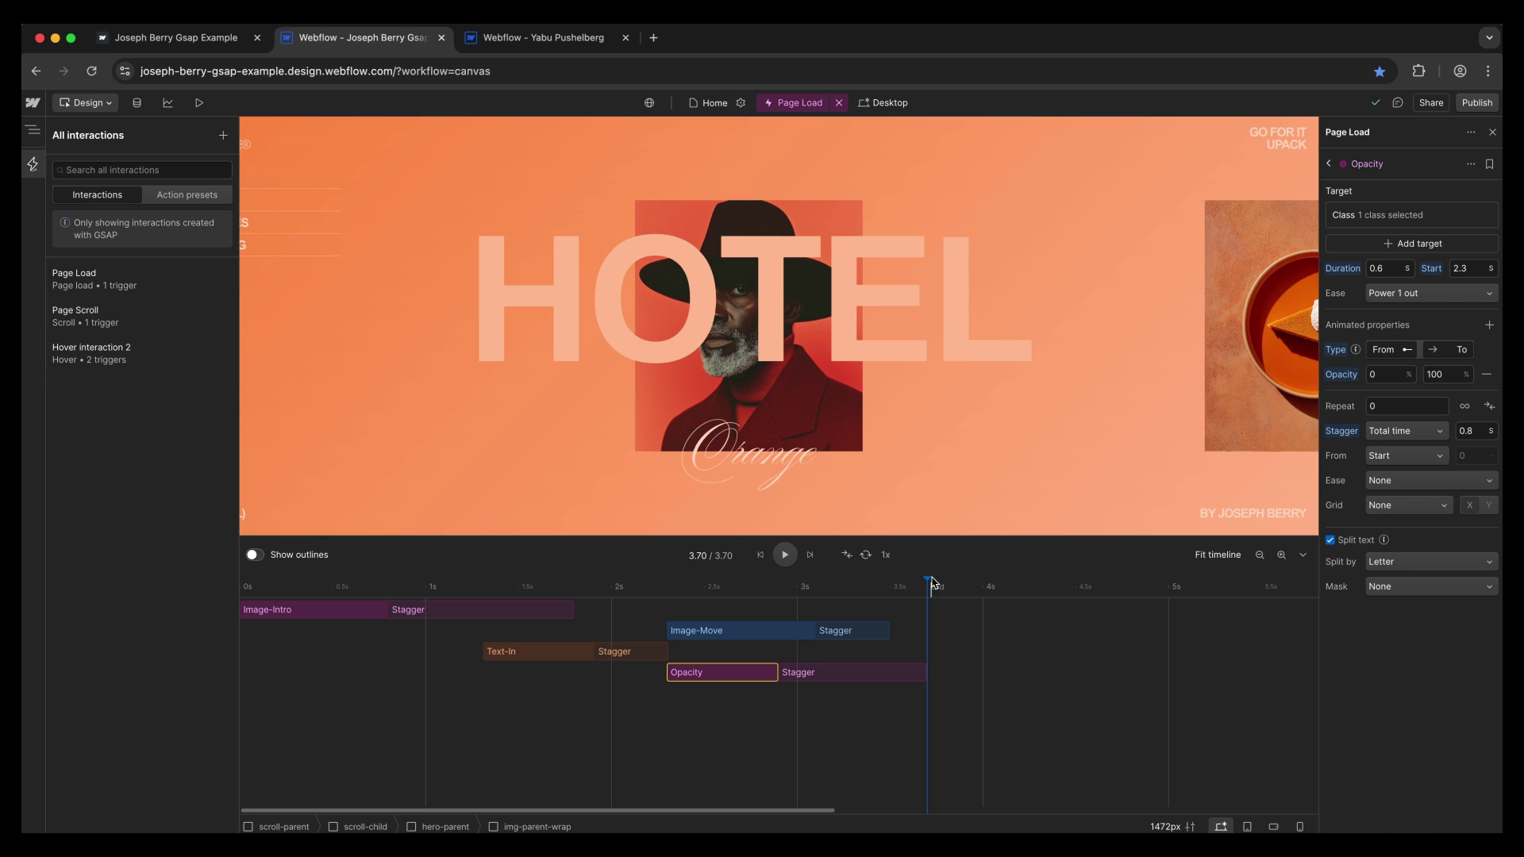
left_click_drag(933, 583, 262, 687)
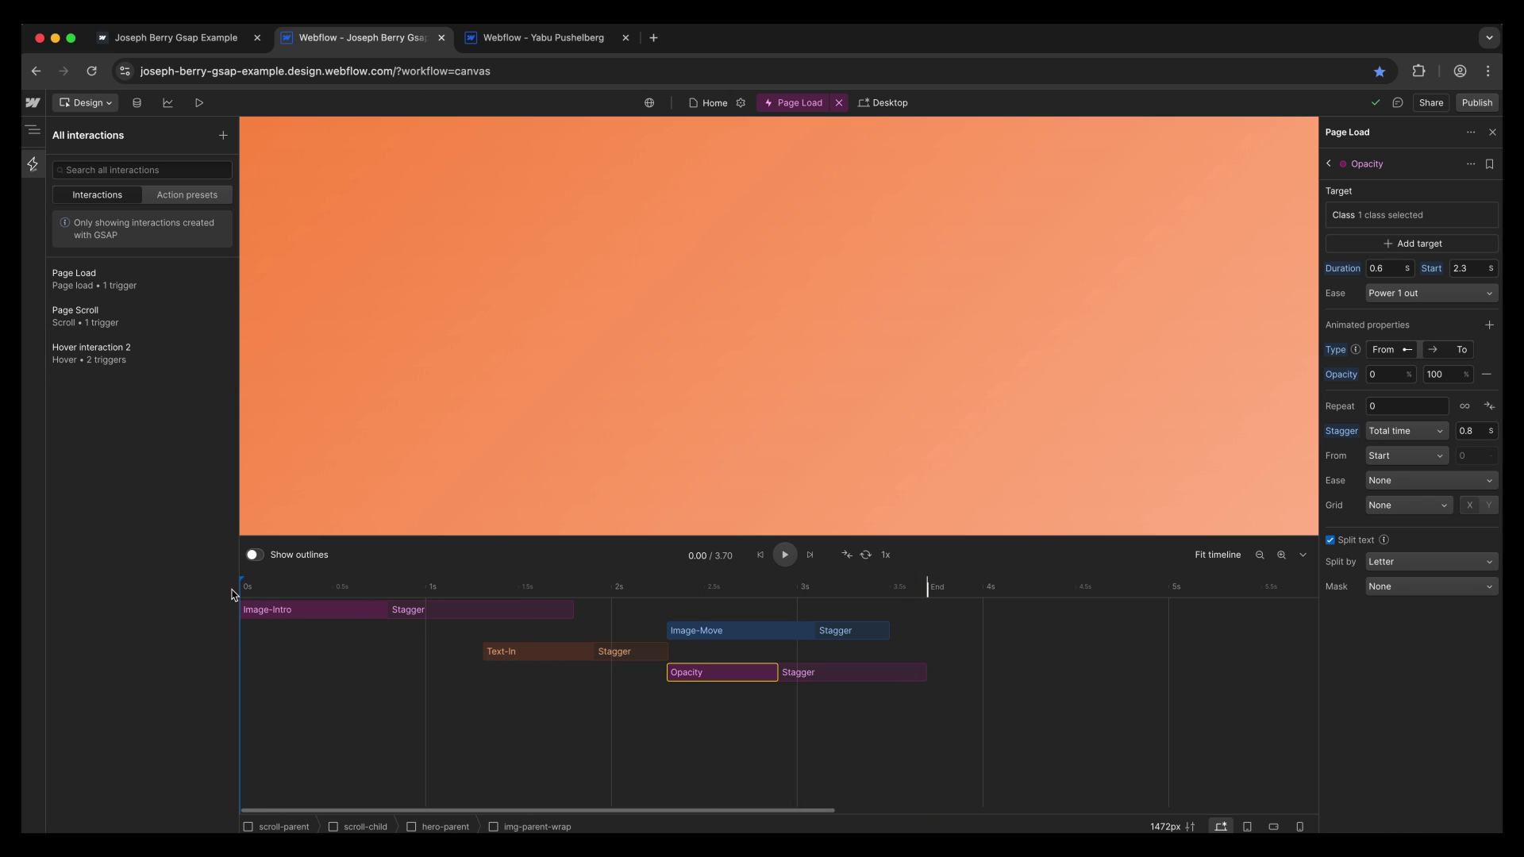
Add a custom animation at 0 s targeting the fade class, then delete it.
double_click(279, 722)
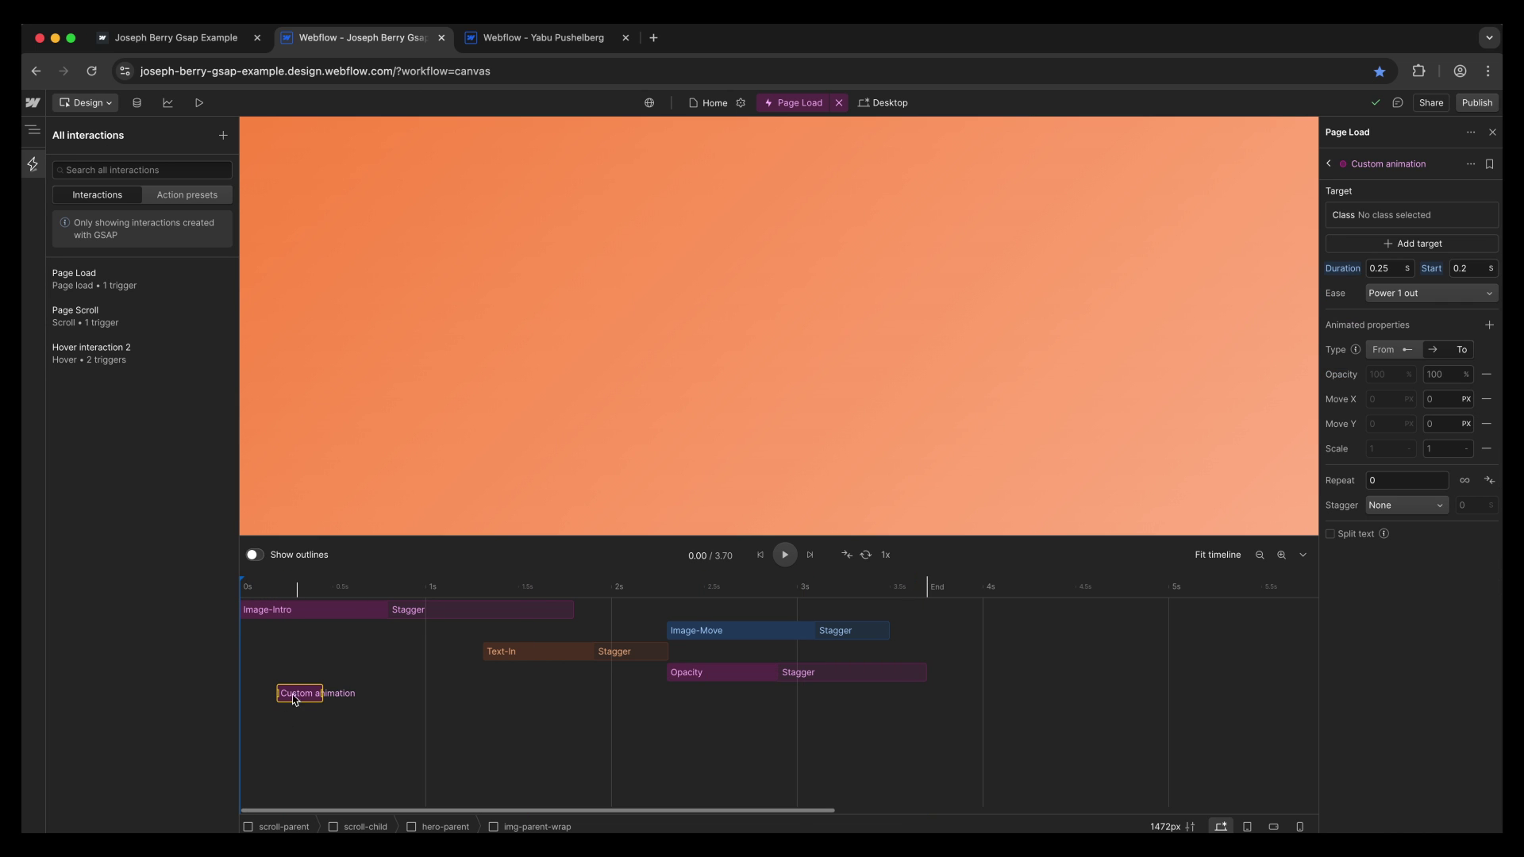
left_click_drag(299, 693, 425, 696)
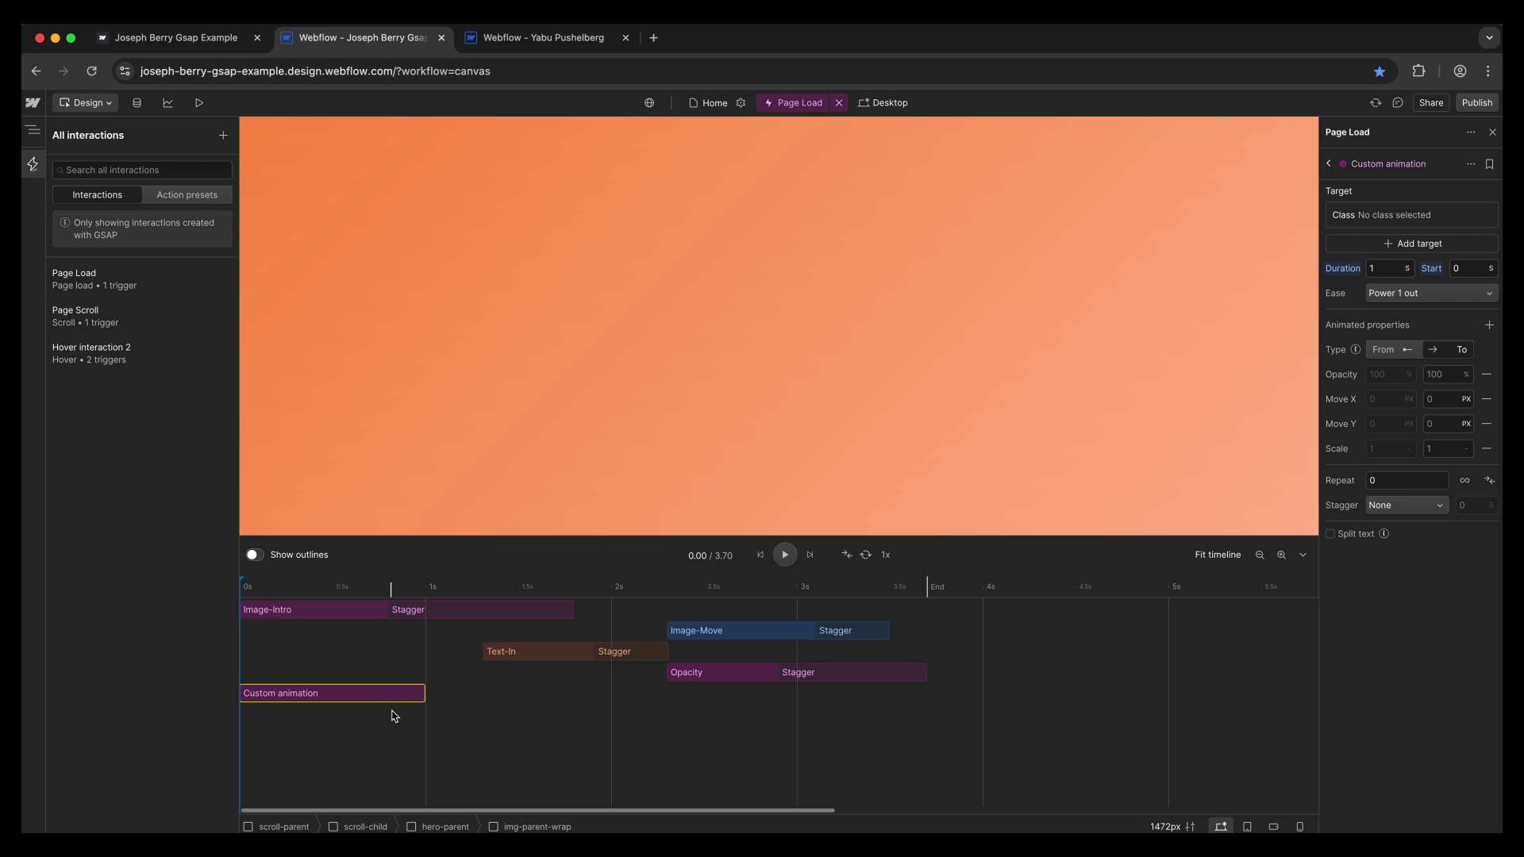
left_click(1409, 218)
left_click(1389, 298)
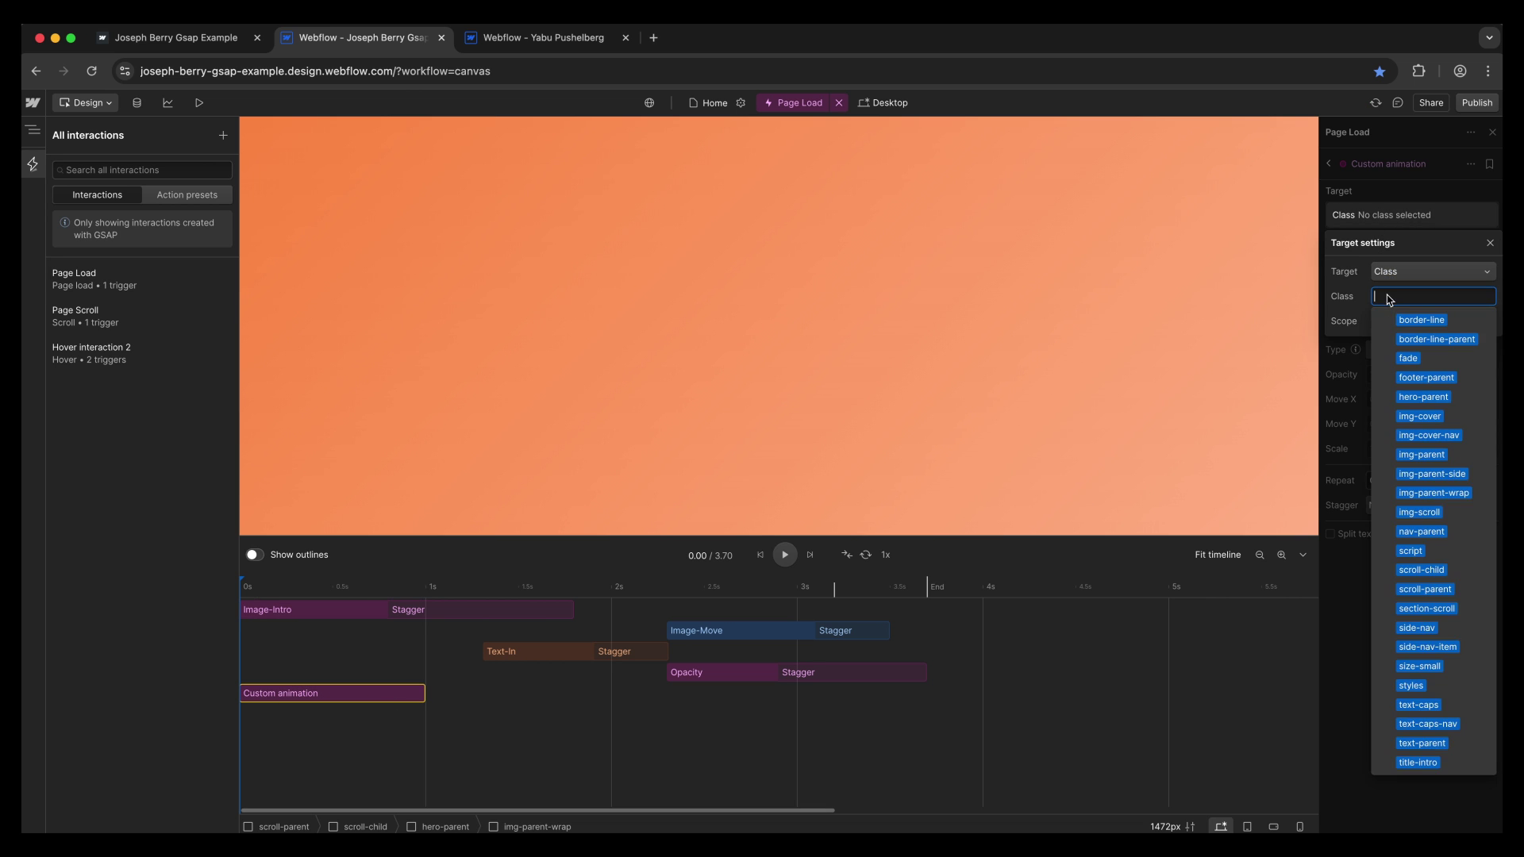
left_click(1406, 358)
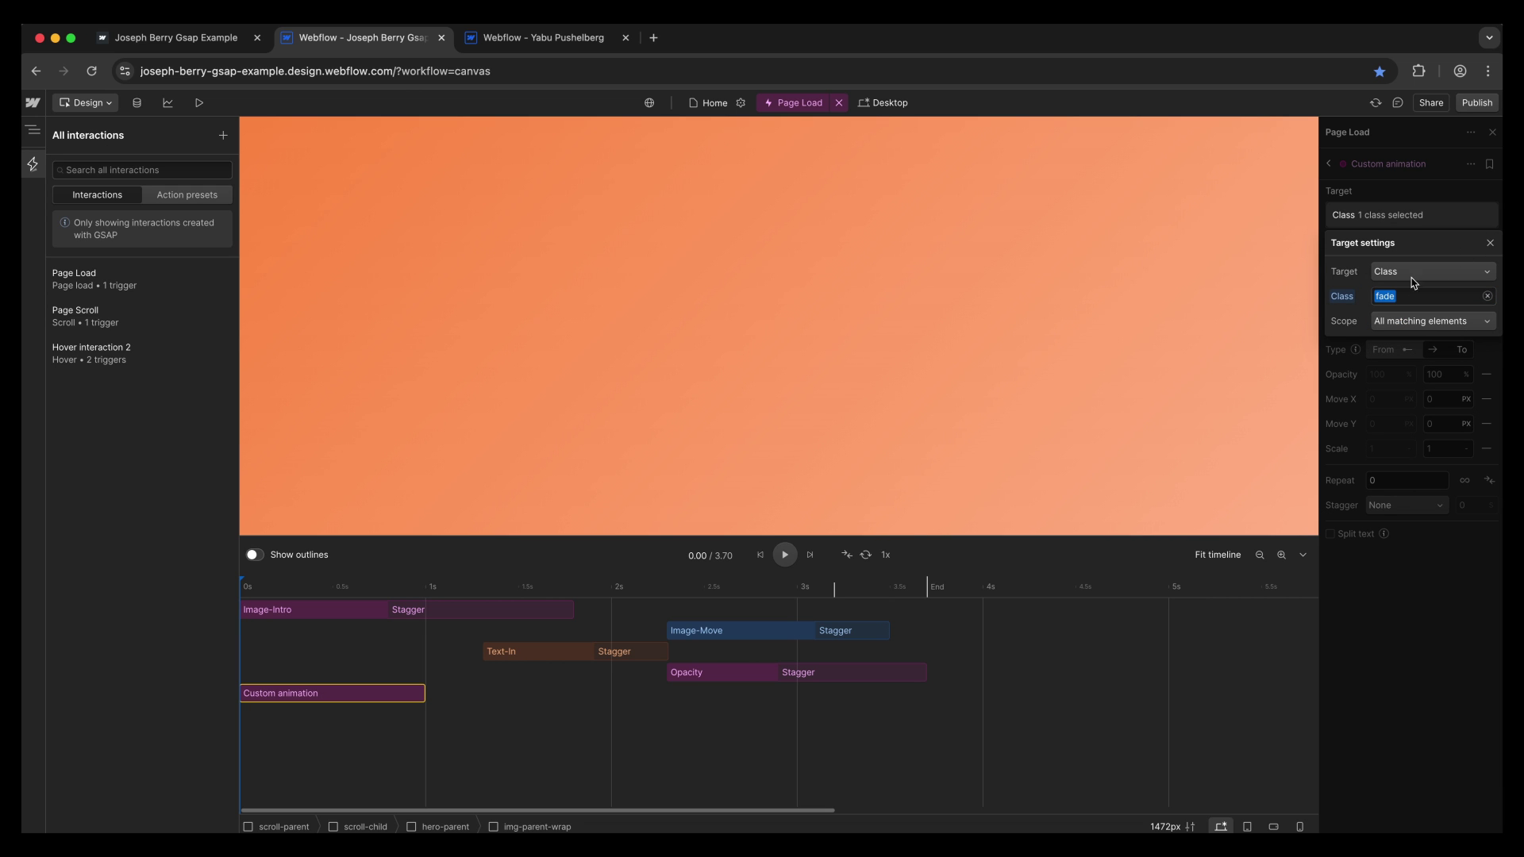
left_click(1490, 243)
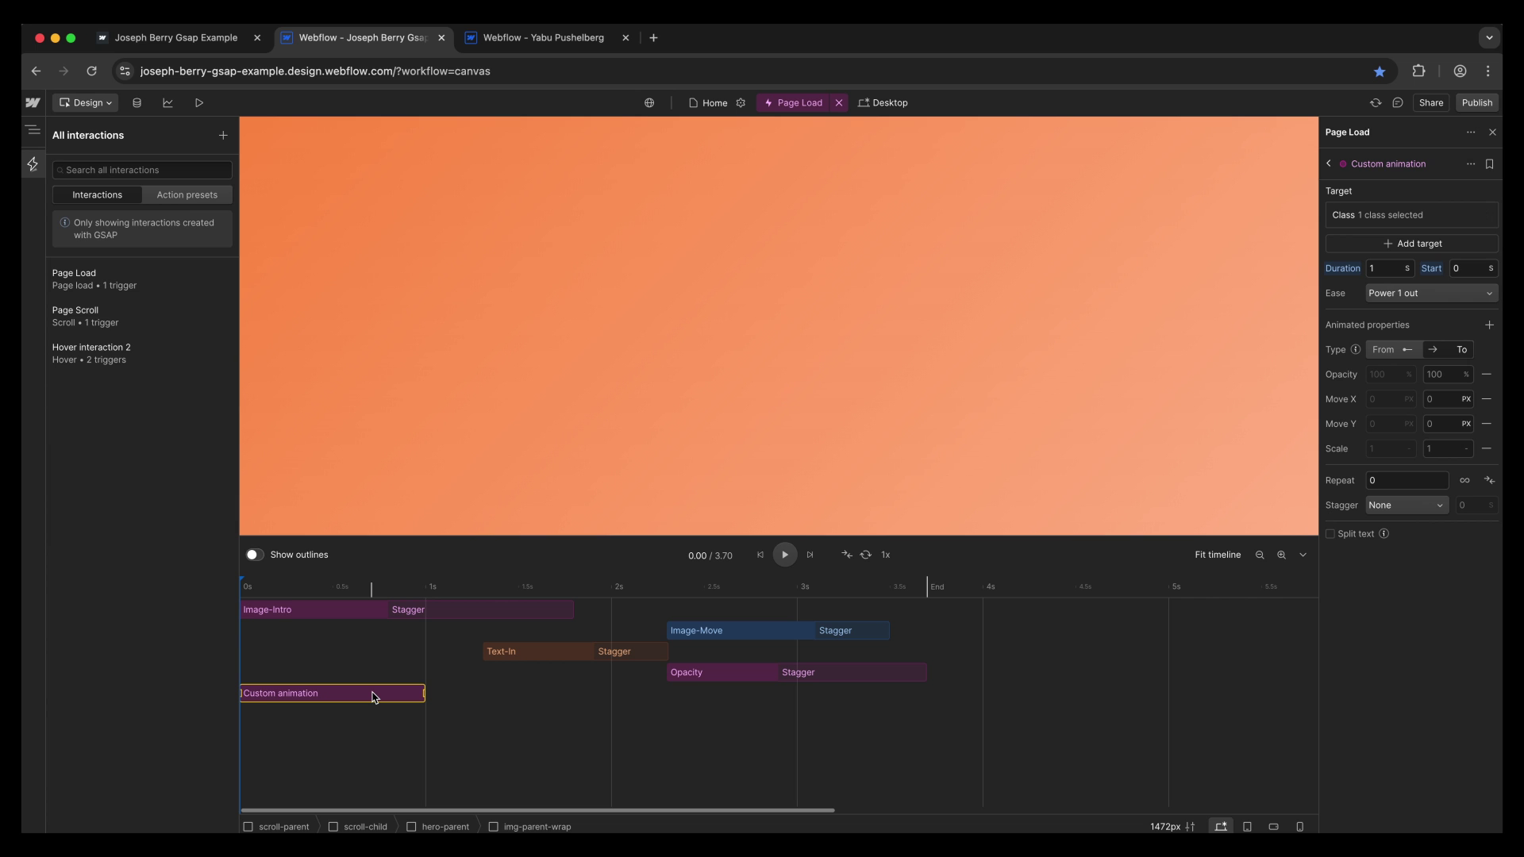
key("BackSpace")
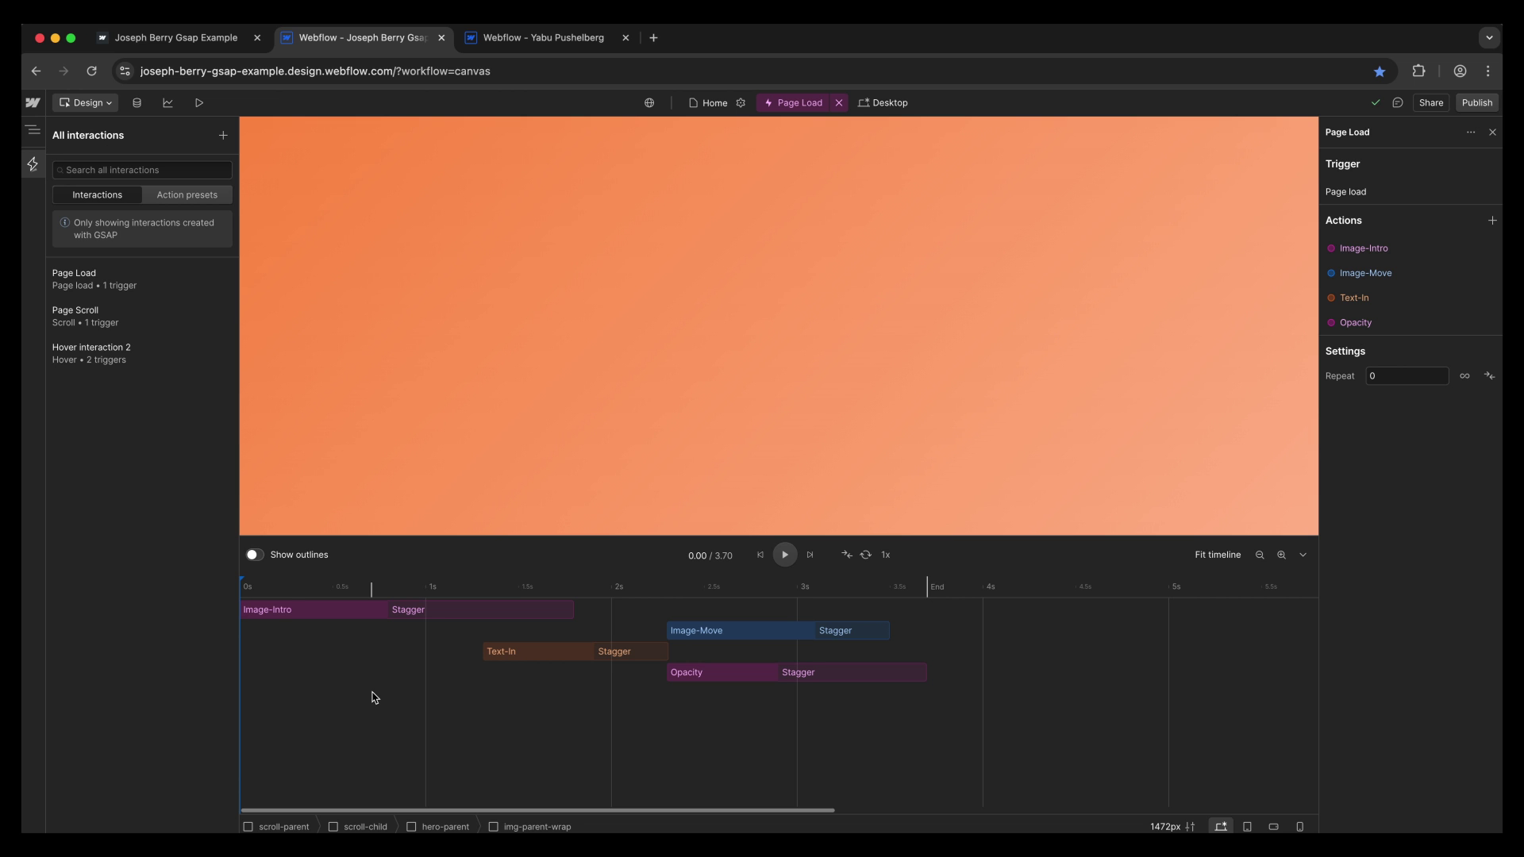
Inspect the Page Scroll Scroll-Text action: its title-intro target and Move Y from 0 to -45.
left_click(129, 325)
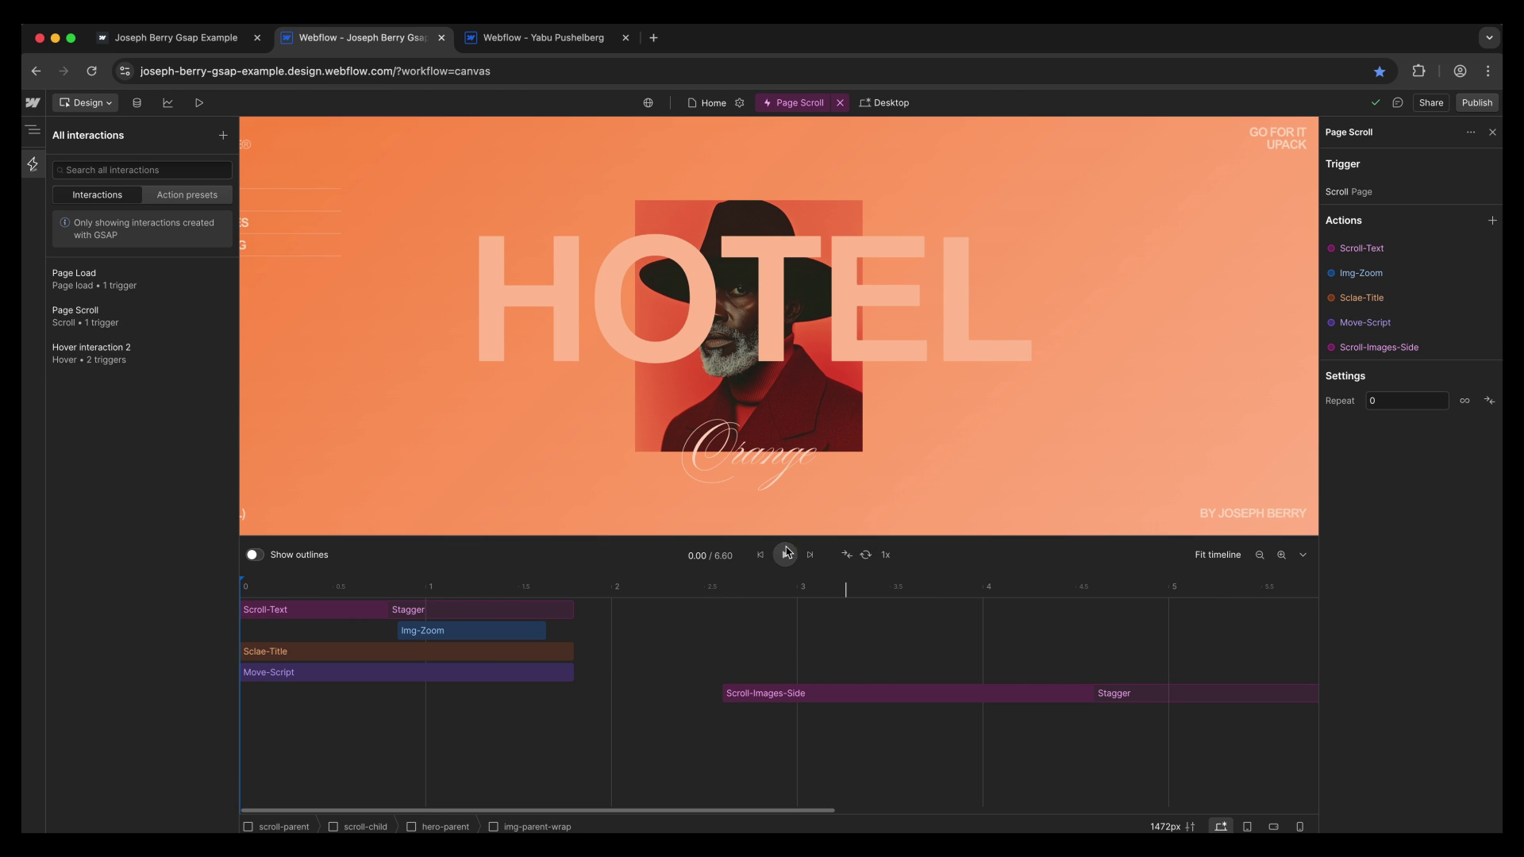
left_click(267, 667)
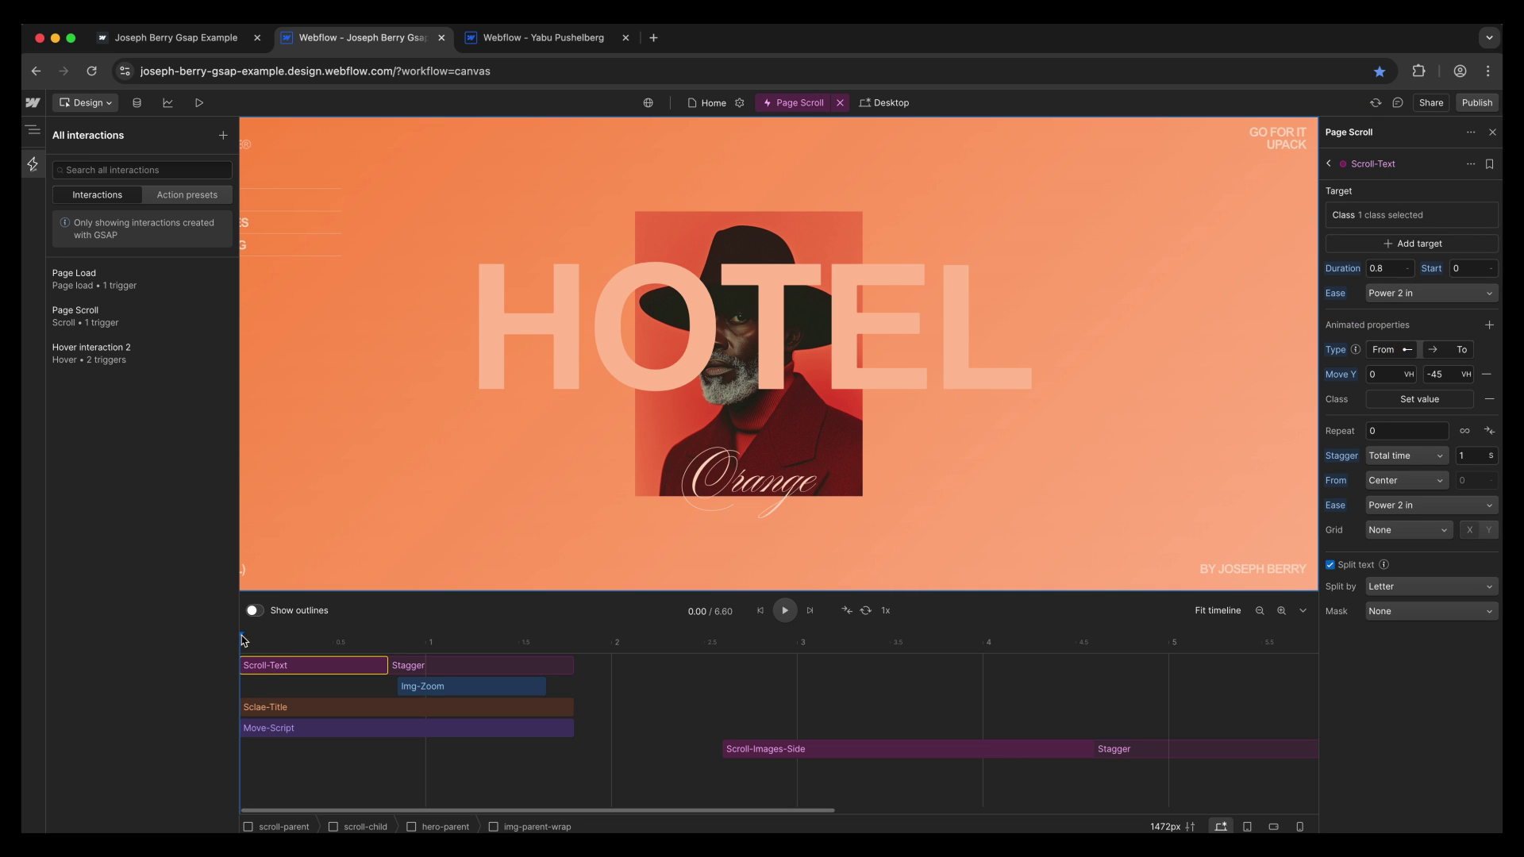
mouse_move(243, 640)
left_mouse_down()
mouse_move(432, 646)
mouse_move(246, 642)
left_mouse_up()
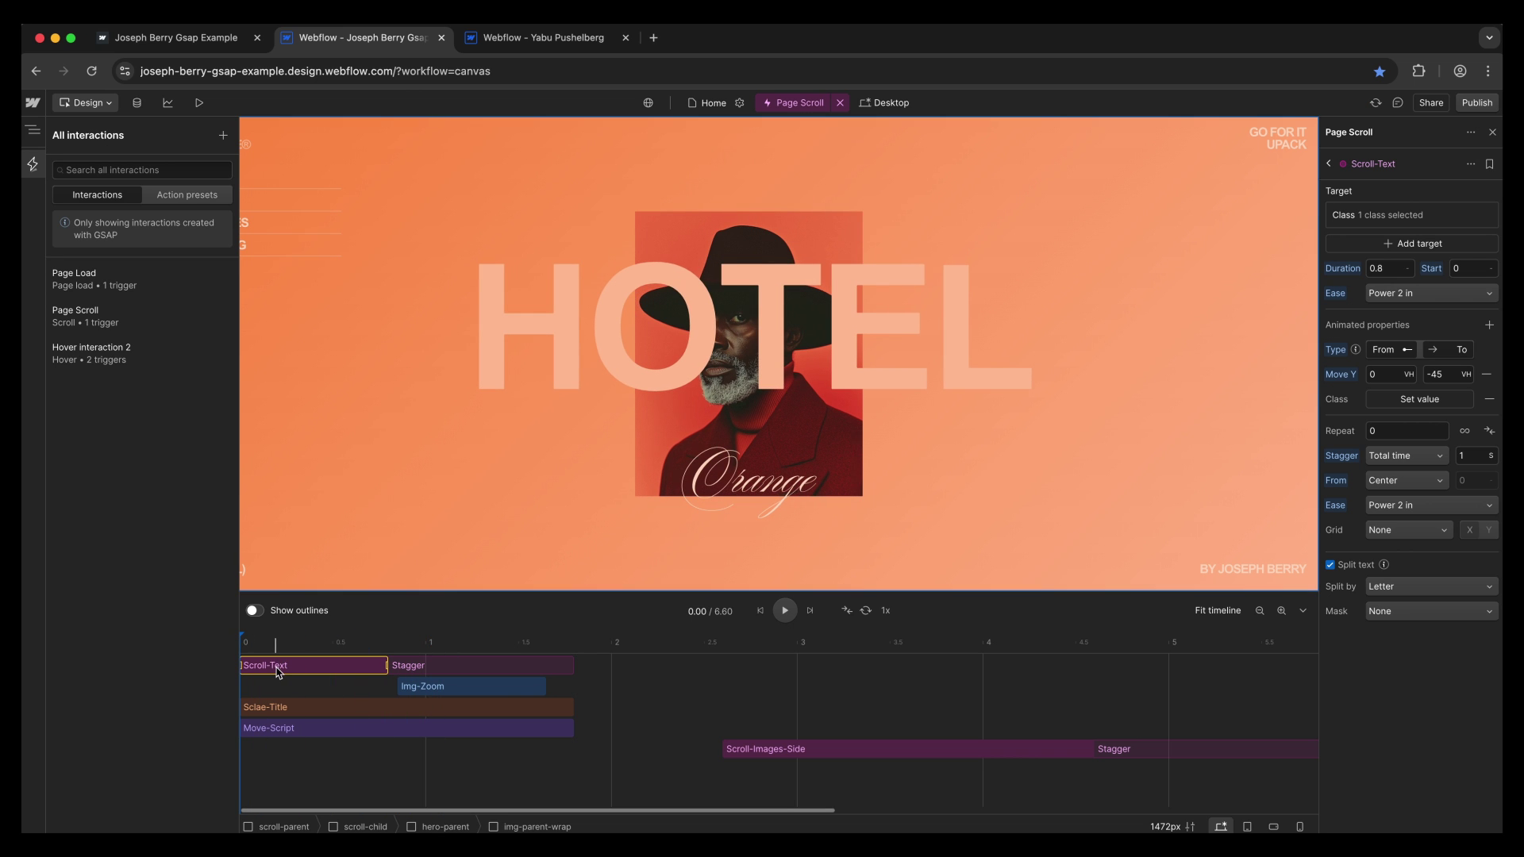
left_click(1370, 216)
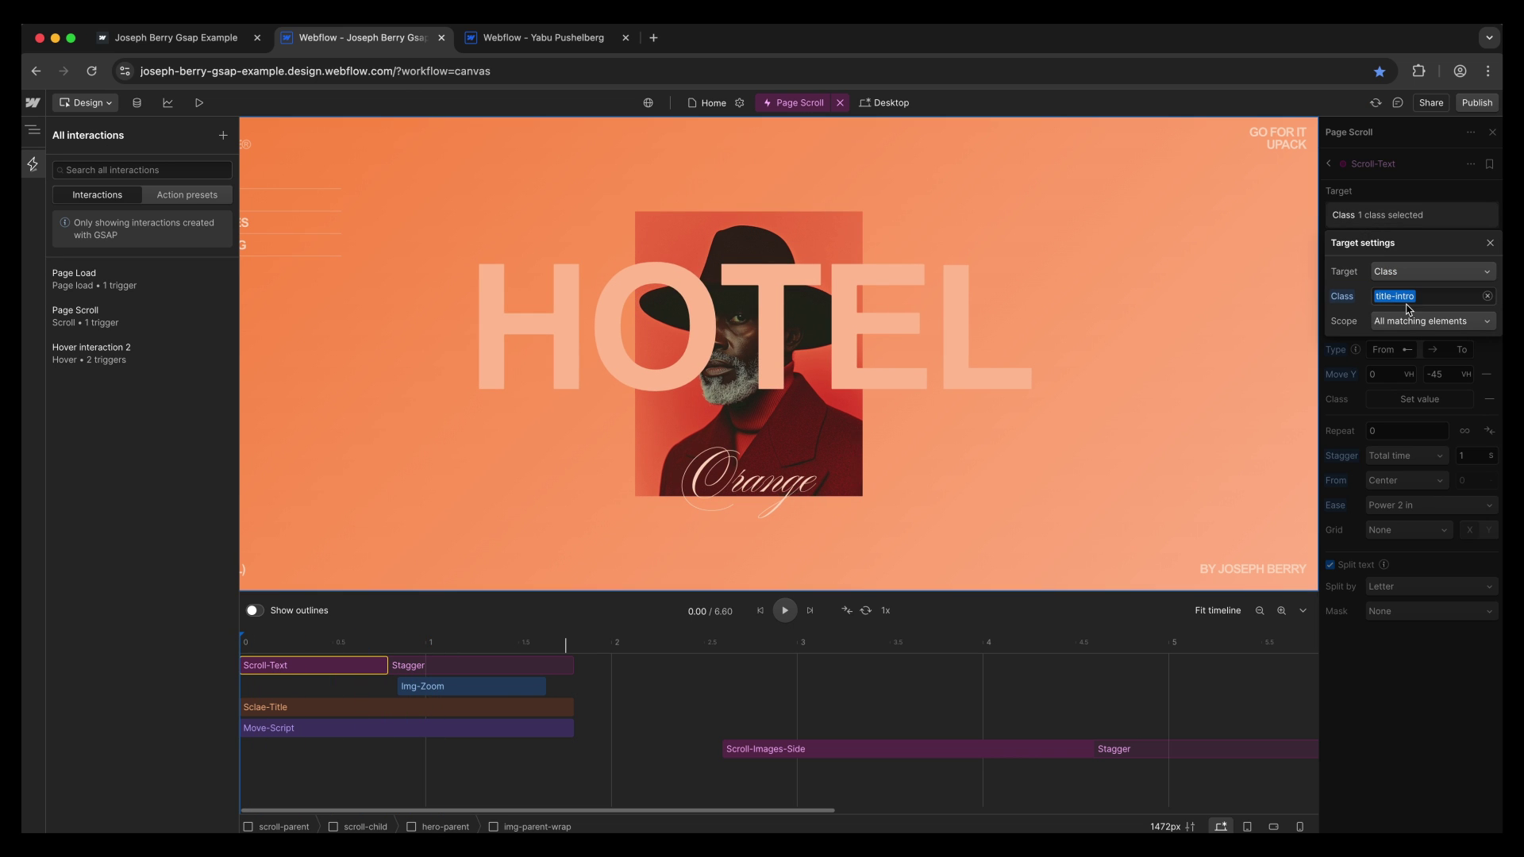
left_click(1360, 384)
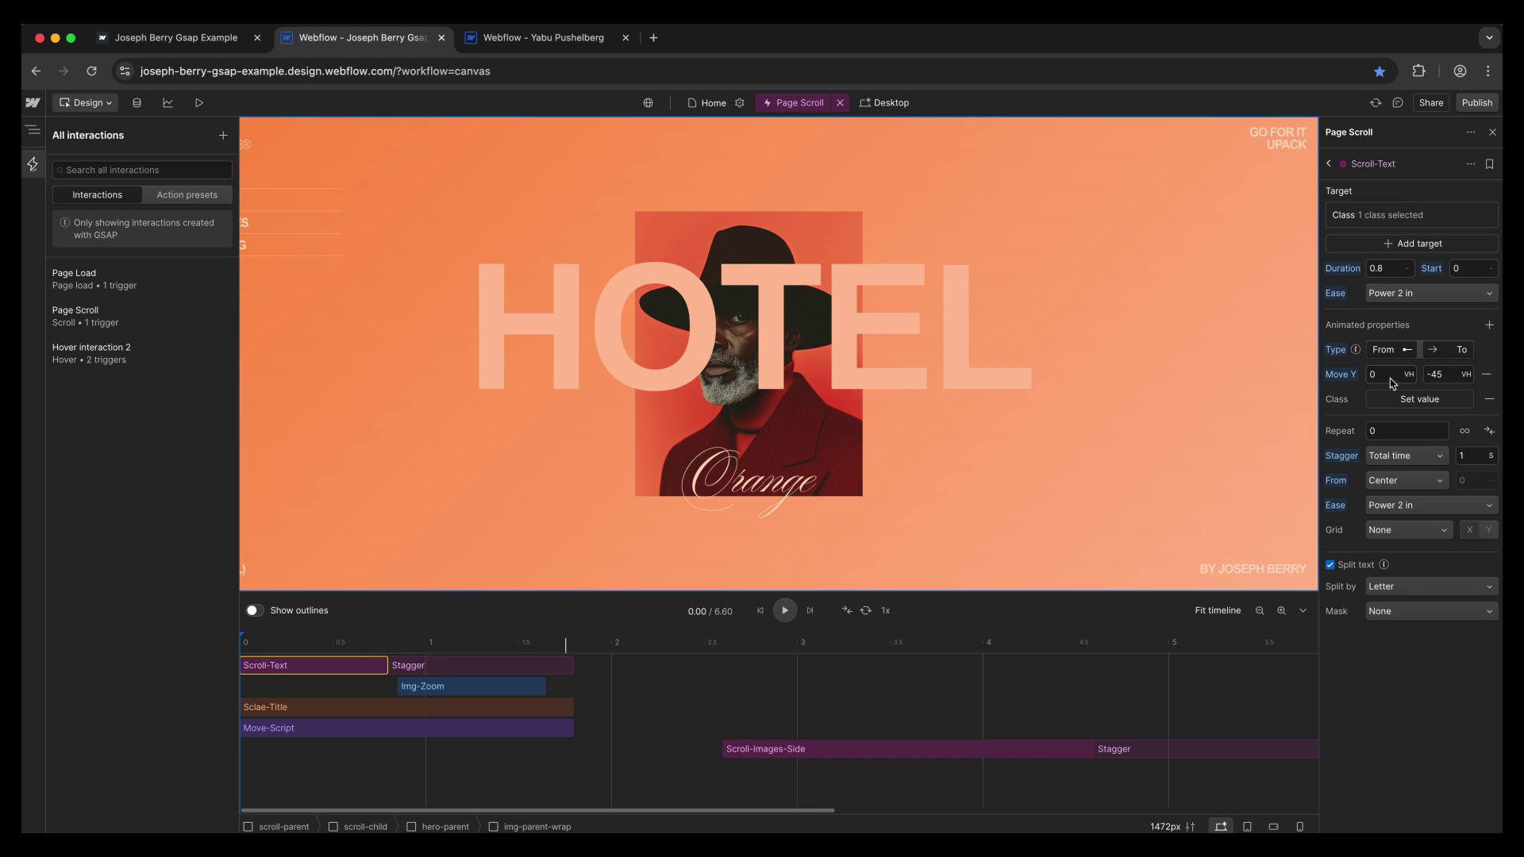
left_click(1383, 381)
left_click(1449, 381)
mouse_move(243, 641)
left_mouse_down()
mouse_move(521, 647)
mouse_move(243, 643)
left_mouse_up()
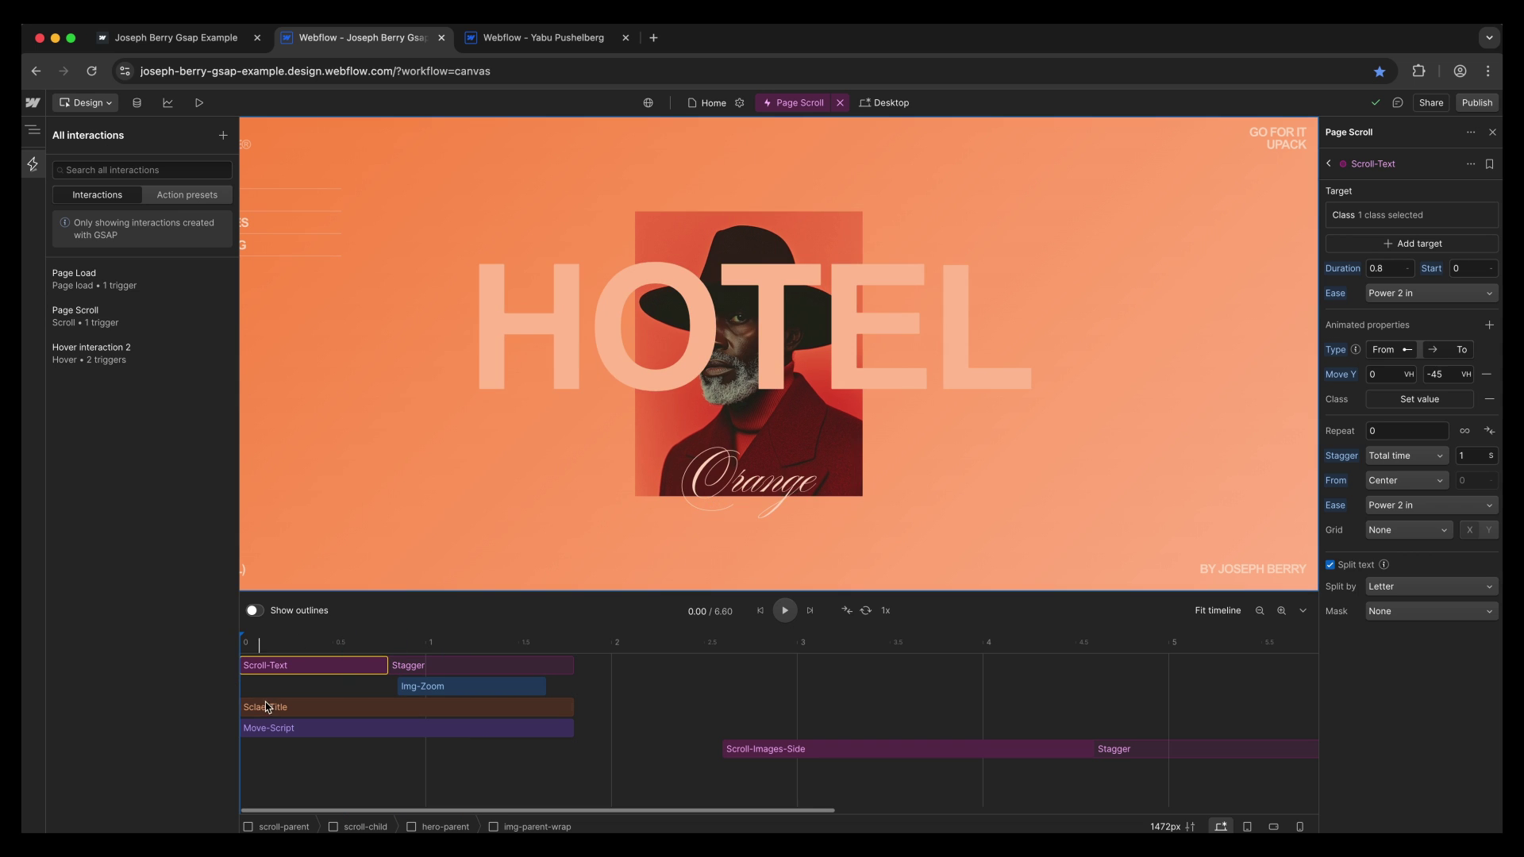
Check the Sclae-Title action's target, then view the live Hotel Orange site scrolled down.
left_click(269, 709)
left_click(1382, 215)
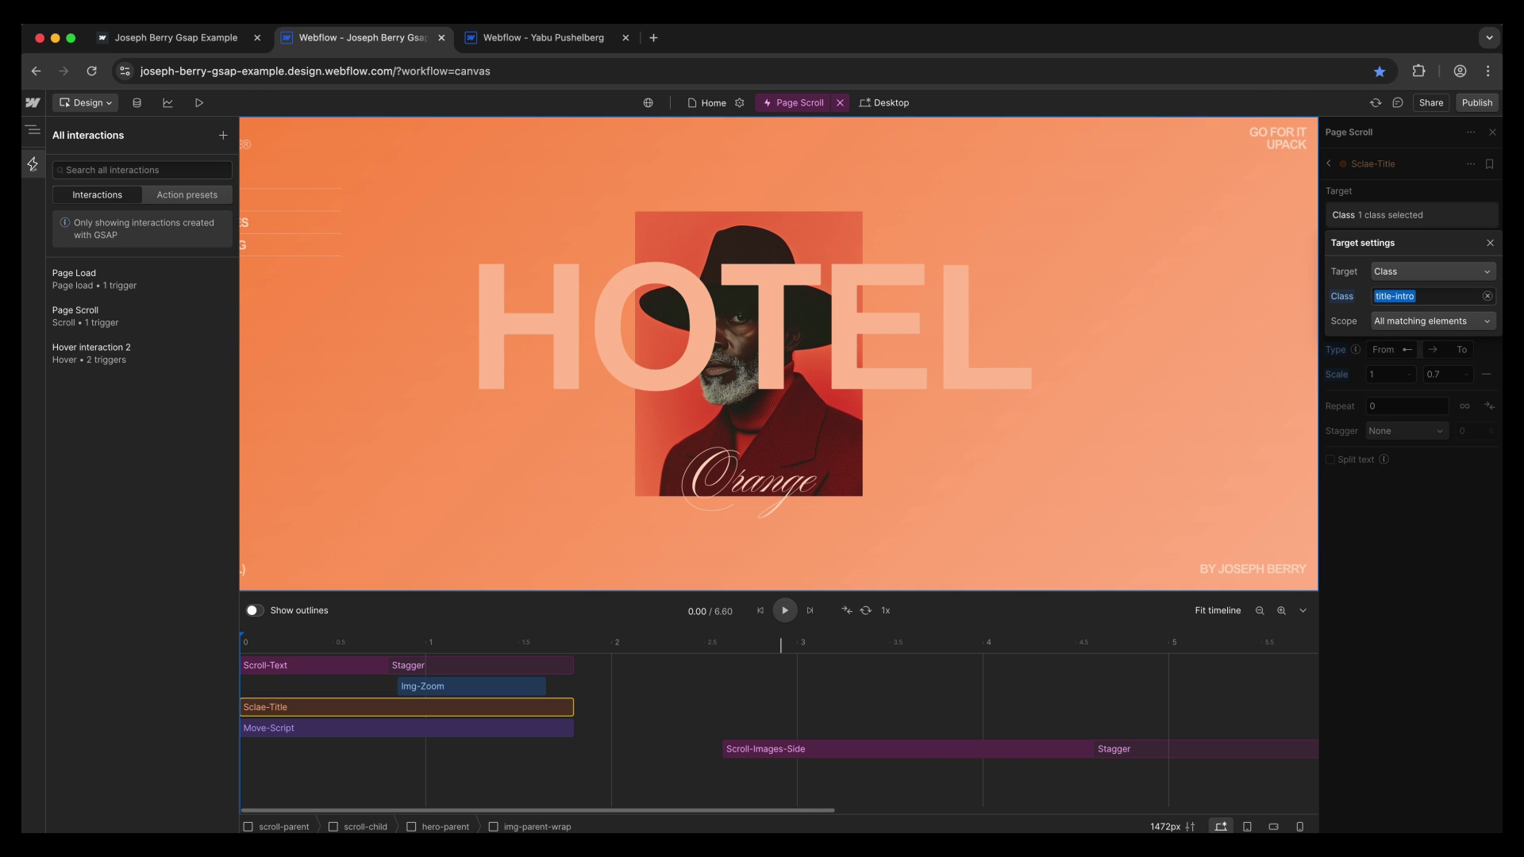
key("ctrl+shift+Tab")
scroll(560, 380, "down", 5)
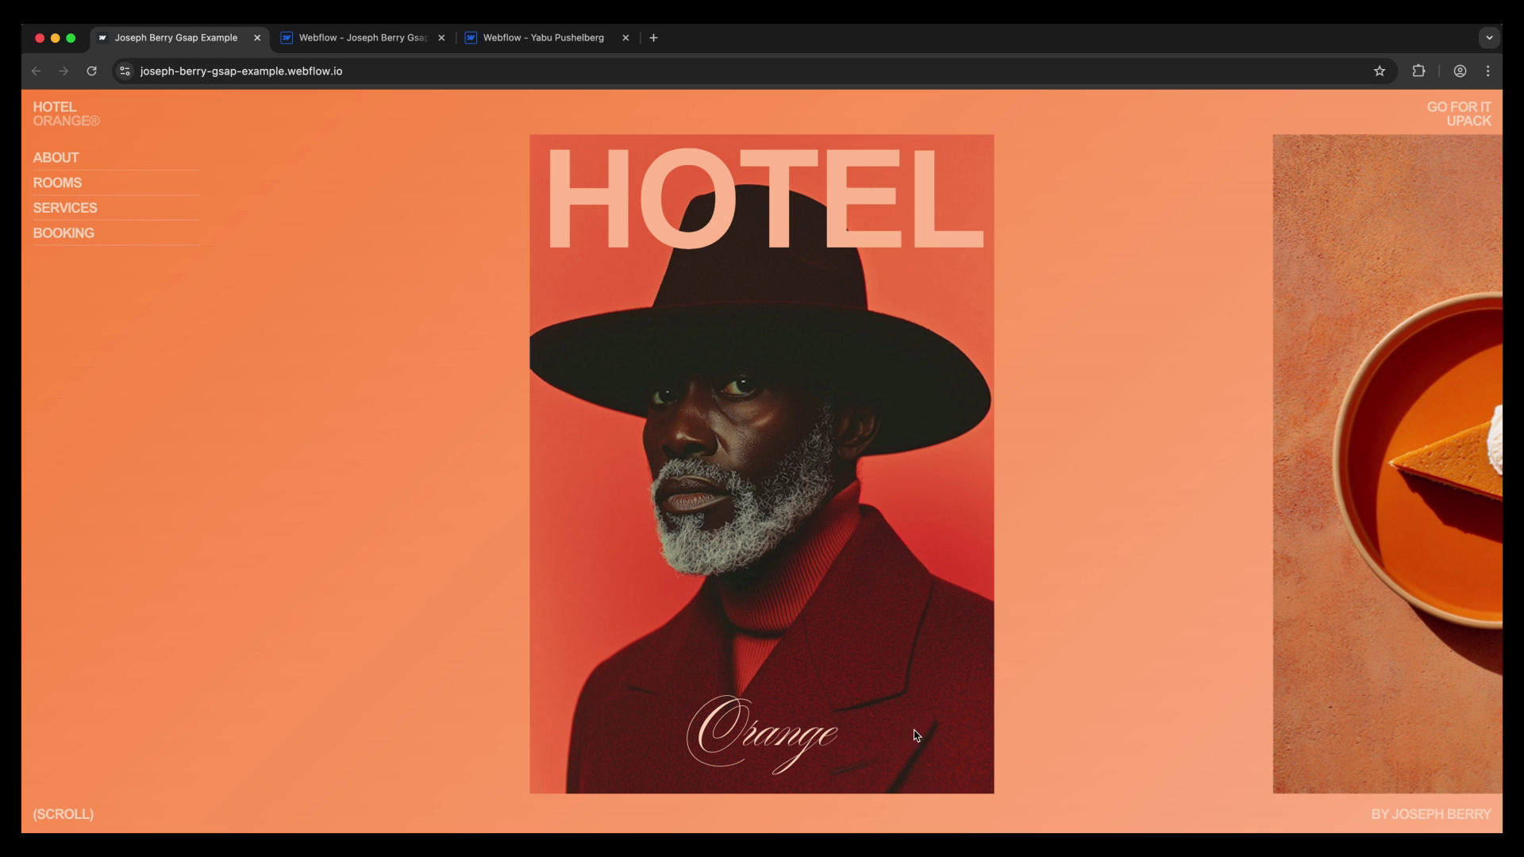
Scroll the live site back up and return to Webflow's Sclae-Title scroll action.
scroll(834, 193, "up", 5)
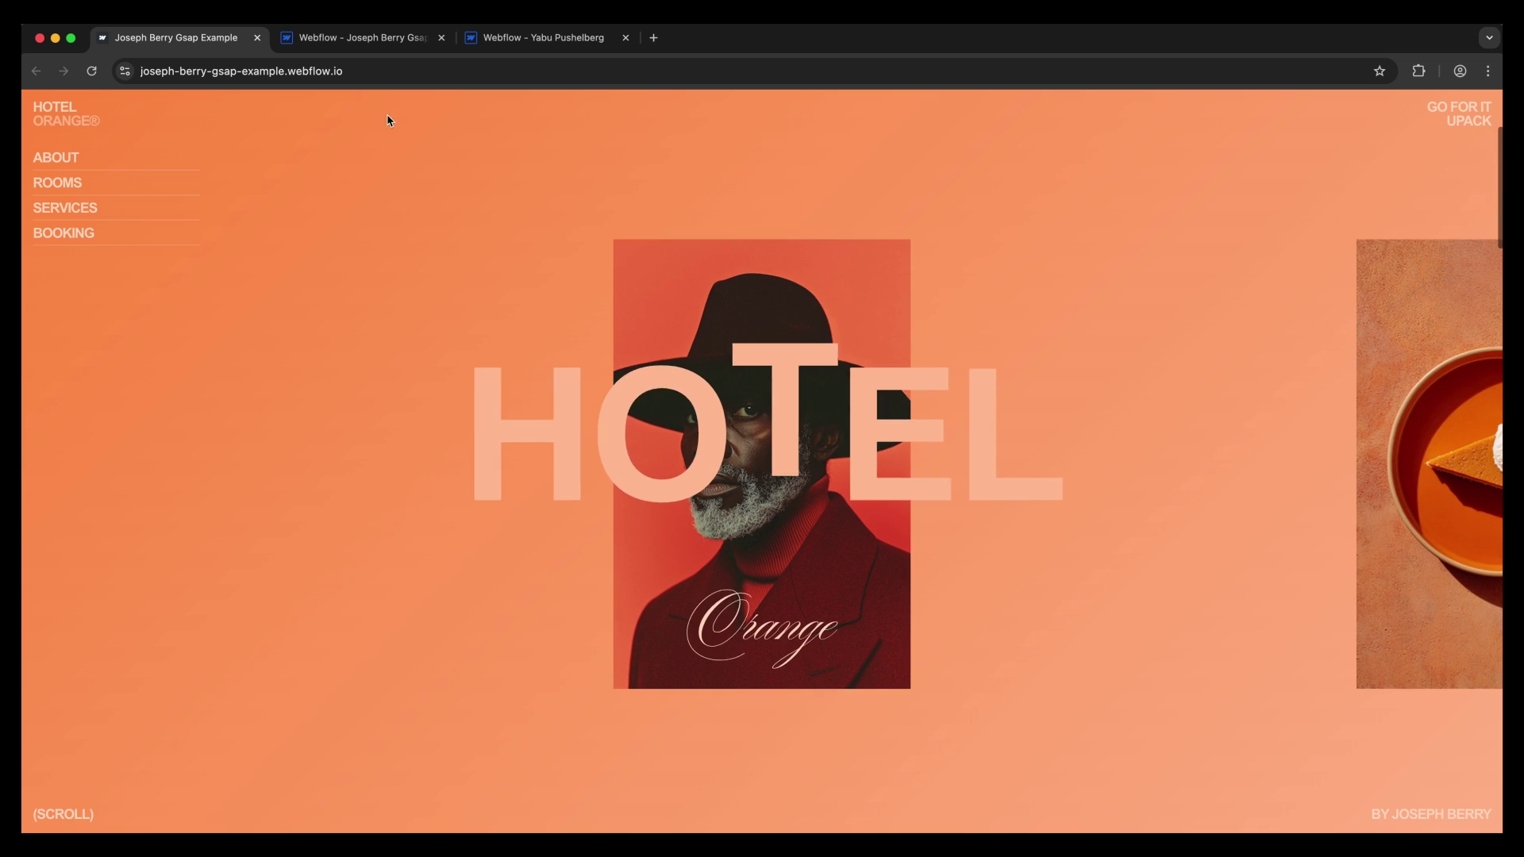
left_click(384, 40)
left_click(273, 707)
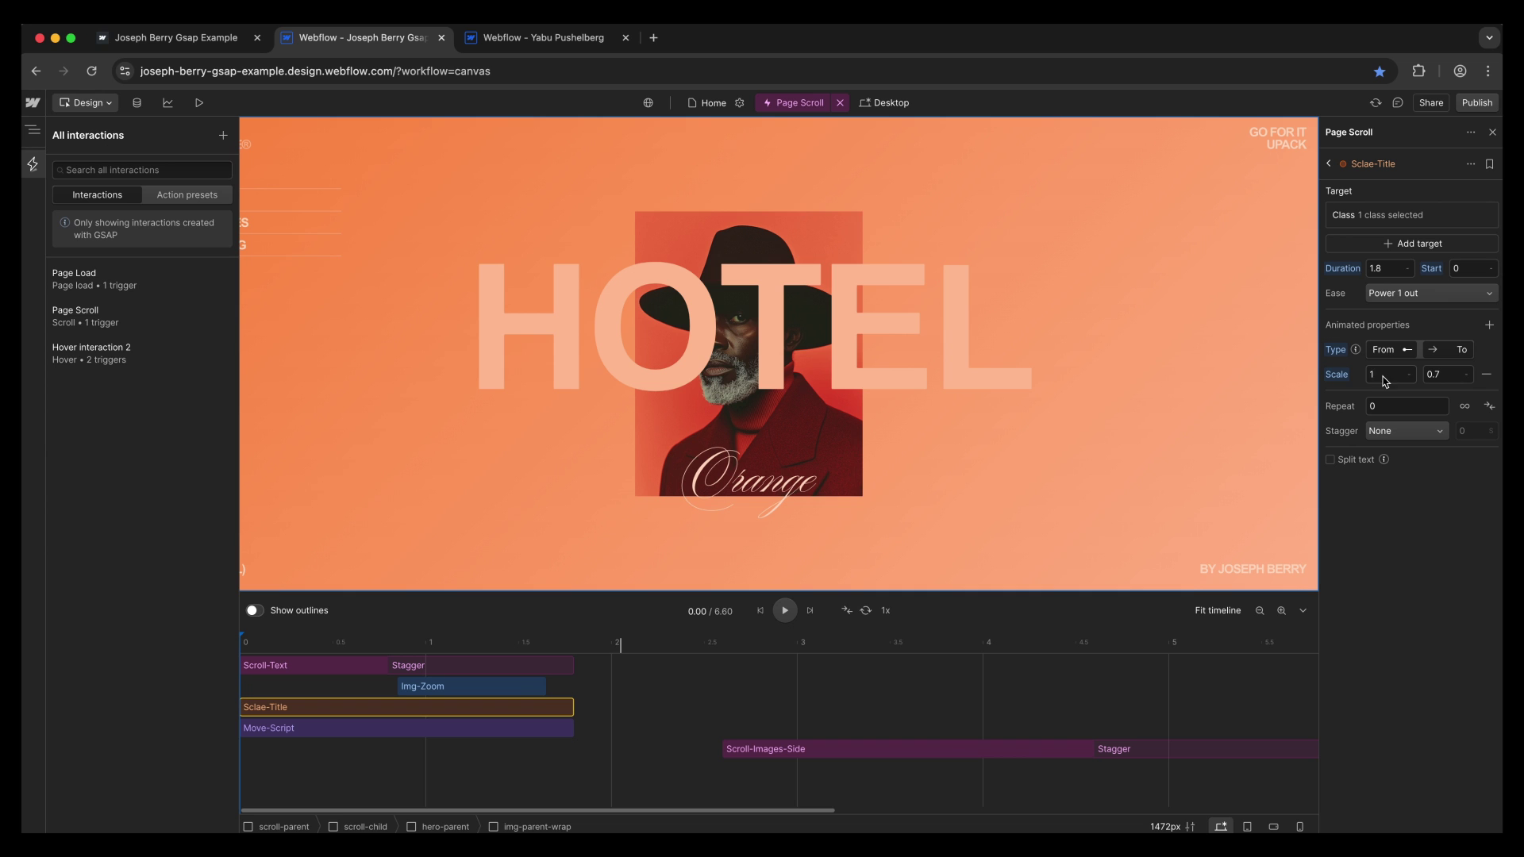
Check the title's 0.7 scale and Move-Script's target class, previewing at about 1.1 s.
left_click(1435, 376)
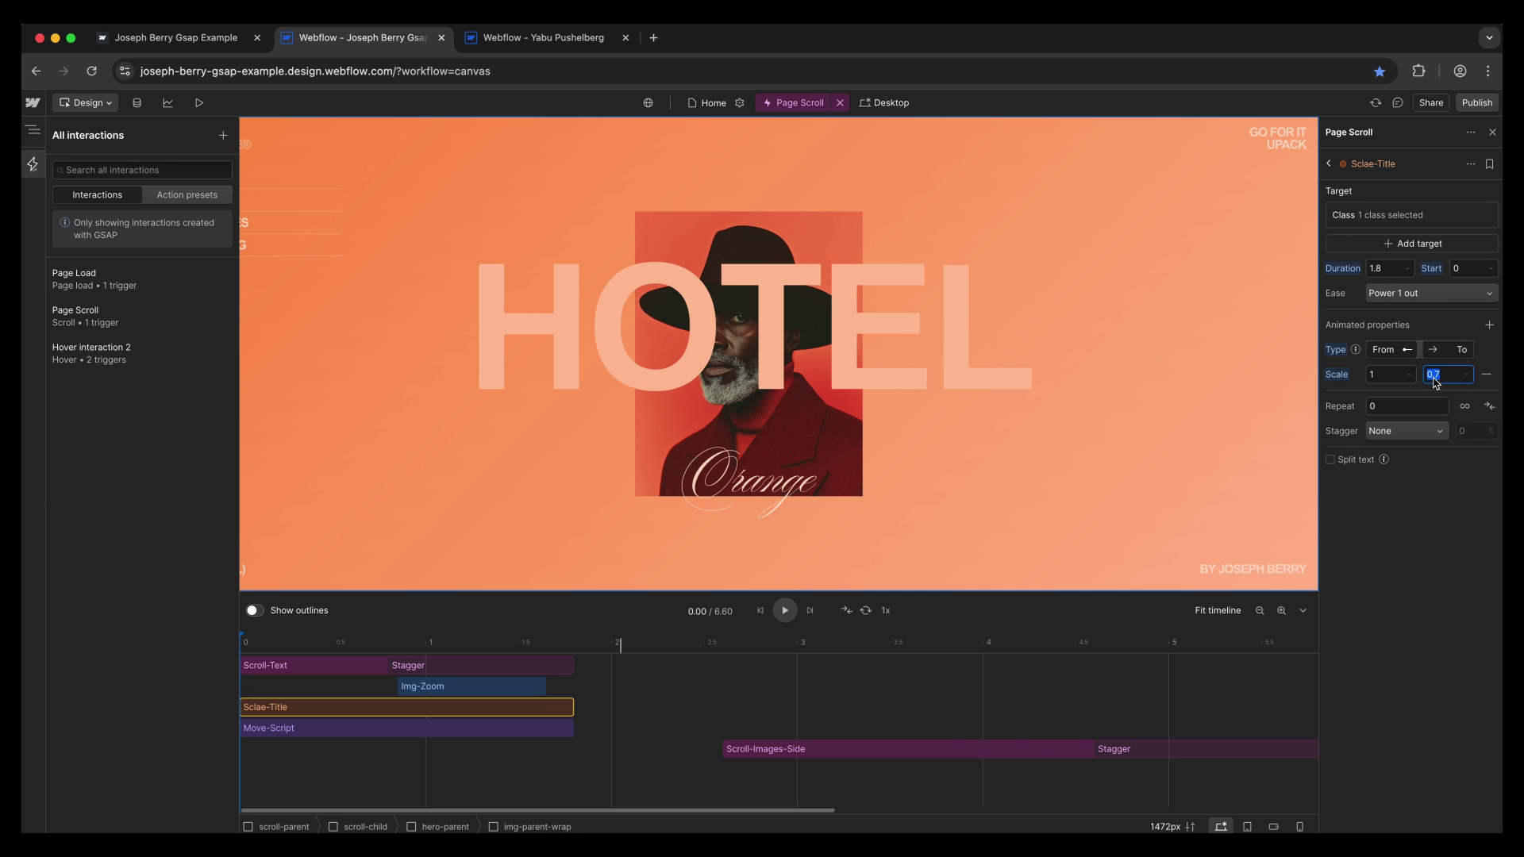
left_click(254, 727)
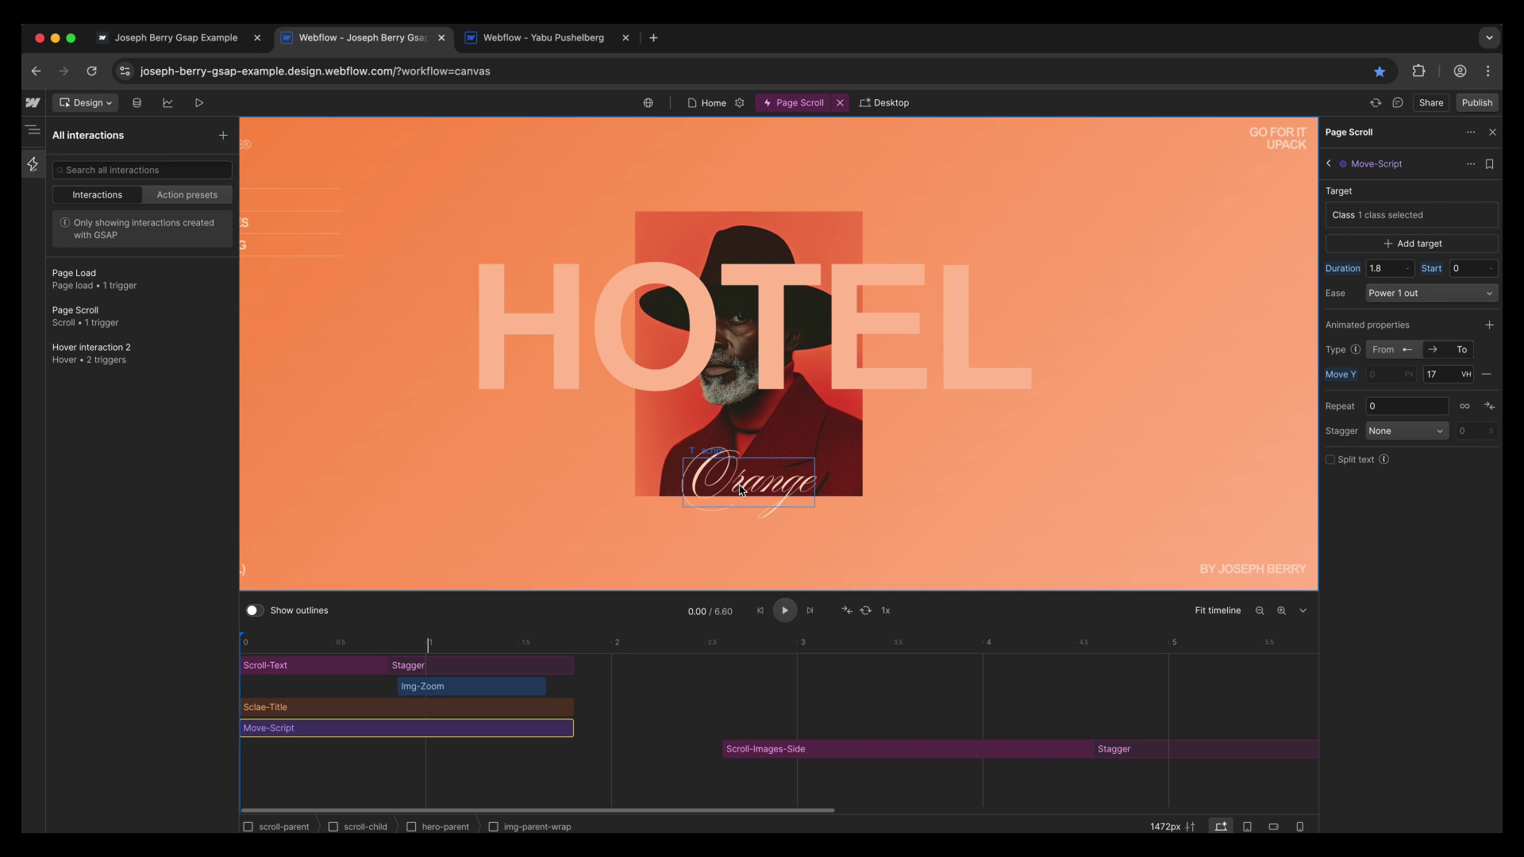
left_click(1408, 219)
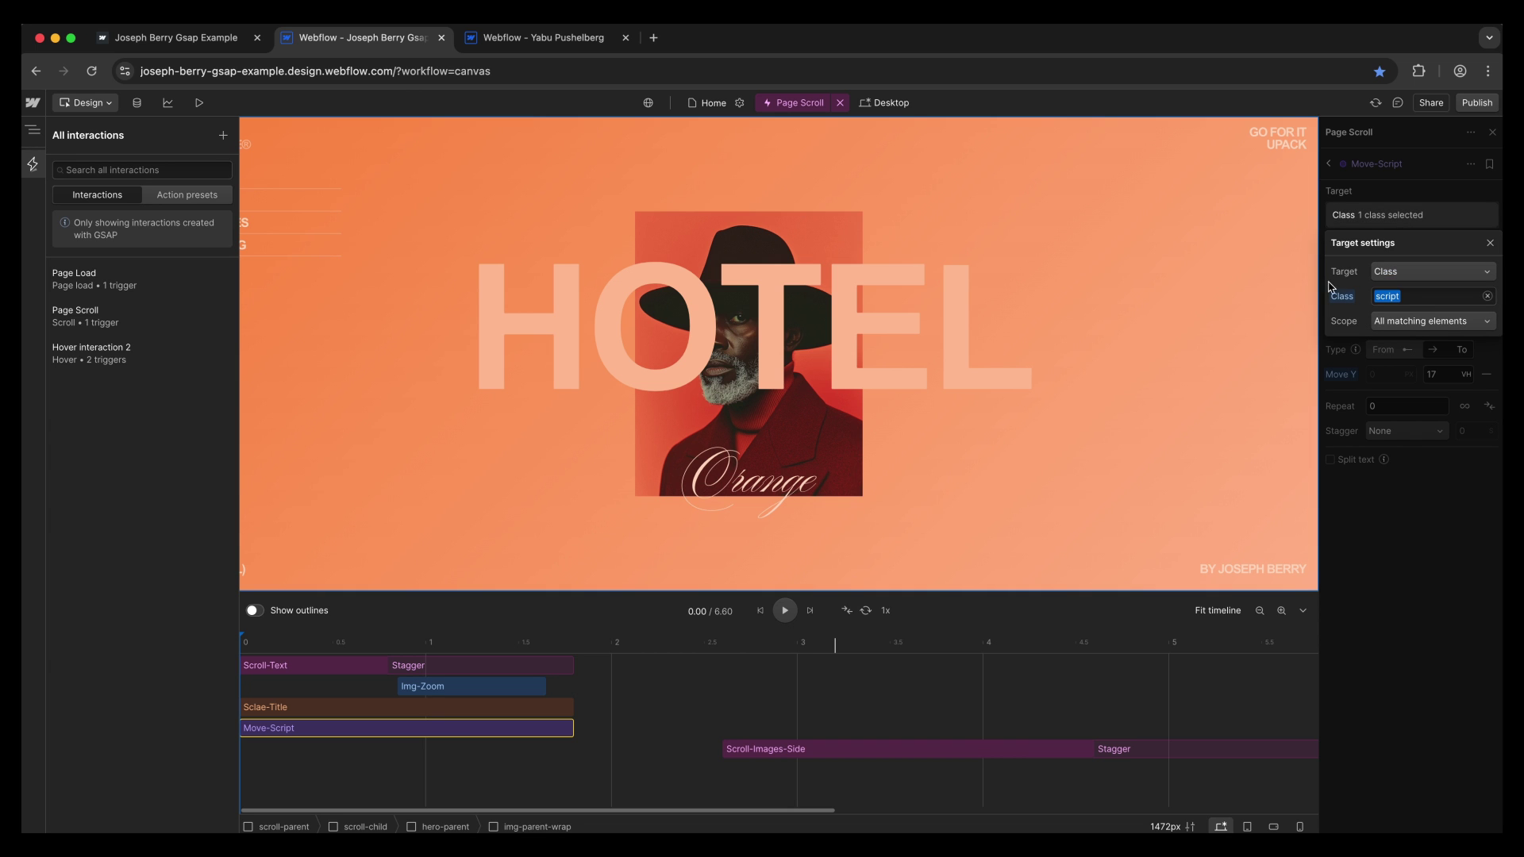
left_click(1391, 379)
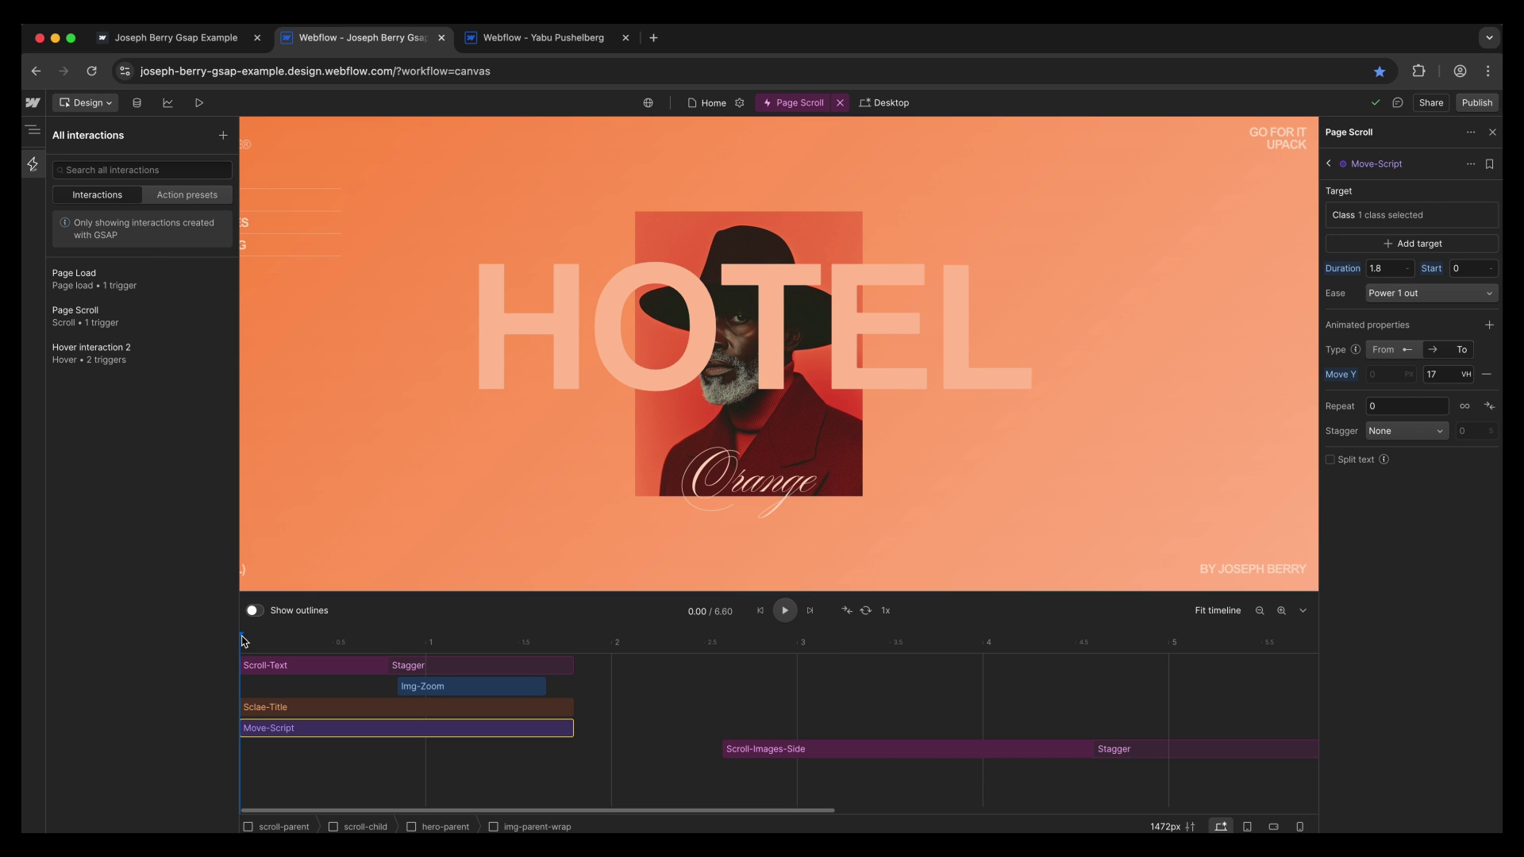
left_click_drag(243, 642, 584, 644)
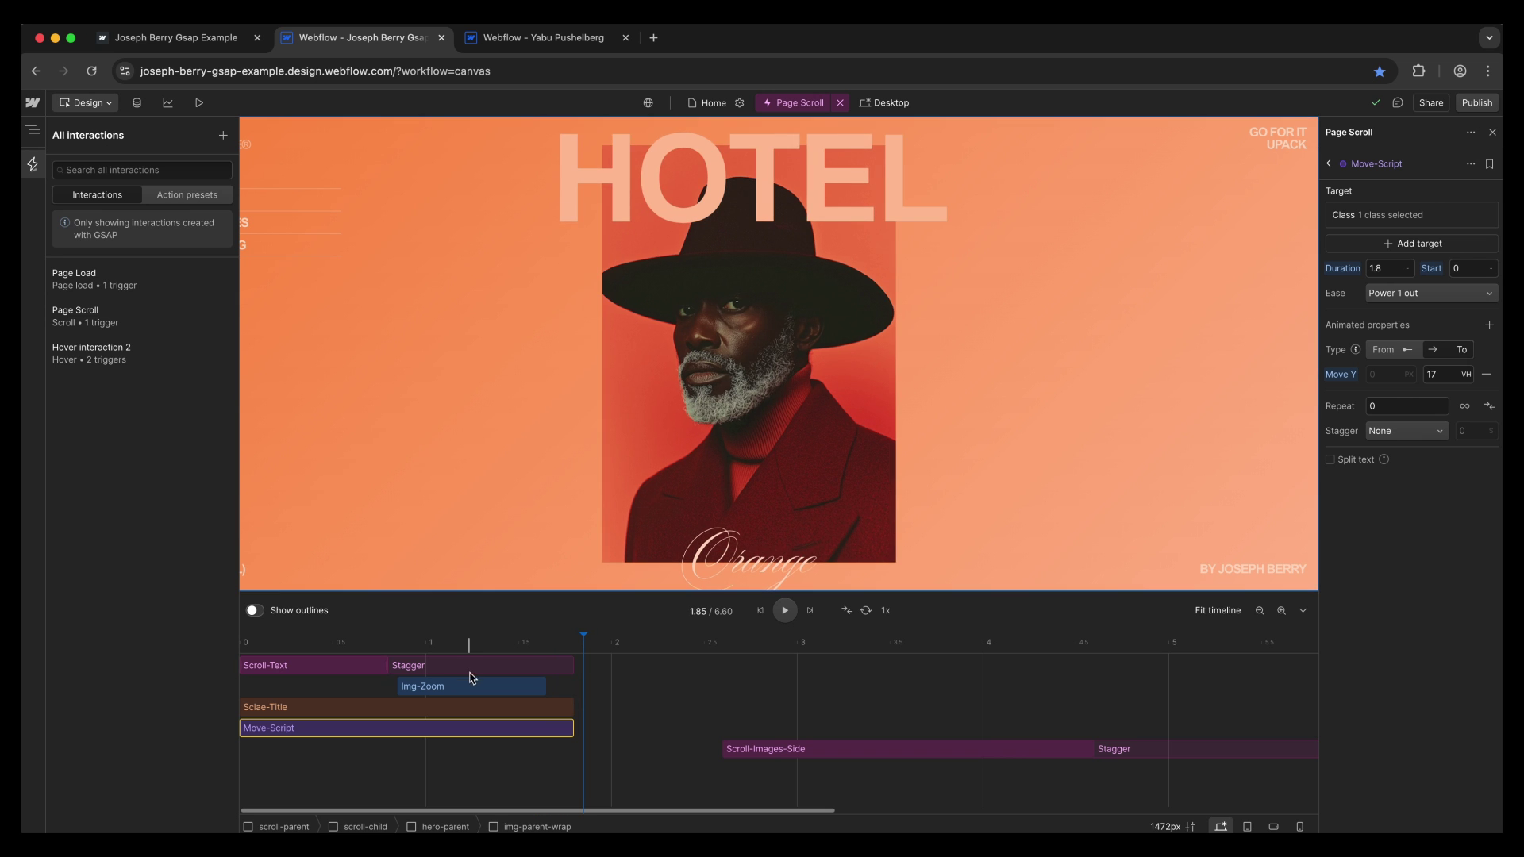
Inspect the Img-Zoom action's target and preview the image zooming from 20 to 62 vw.
left_click(472, 685)
left_click(1381, 223)
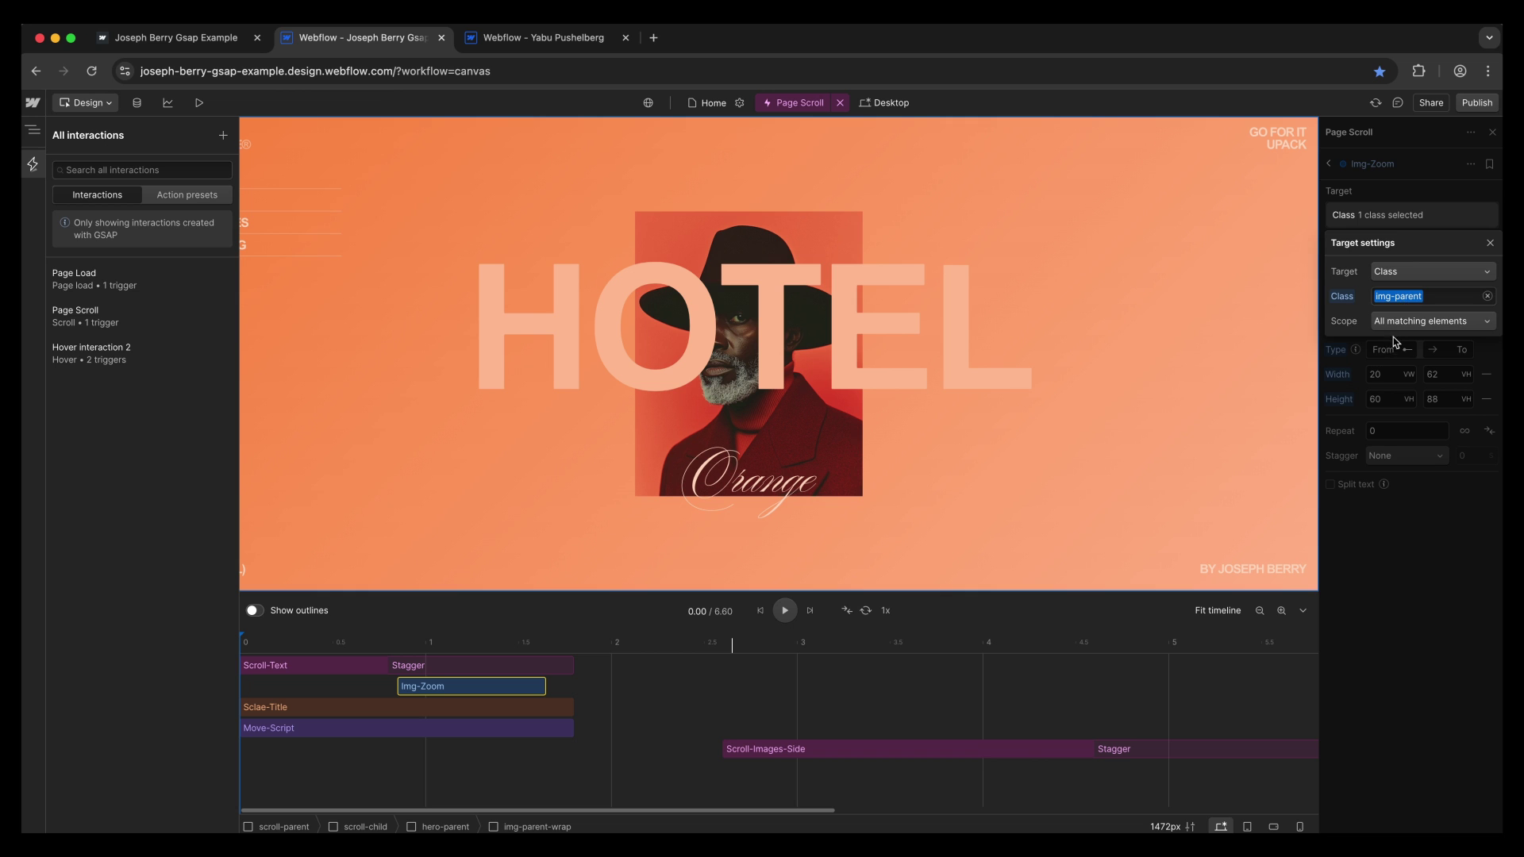
left_click(1381, 380)
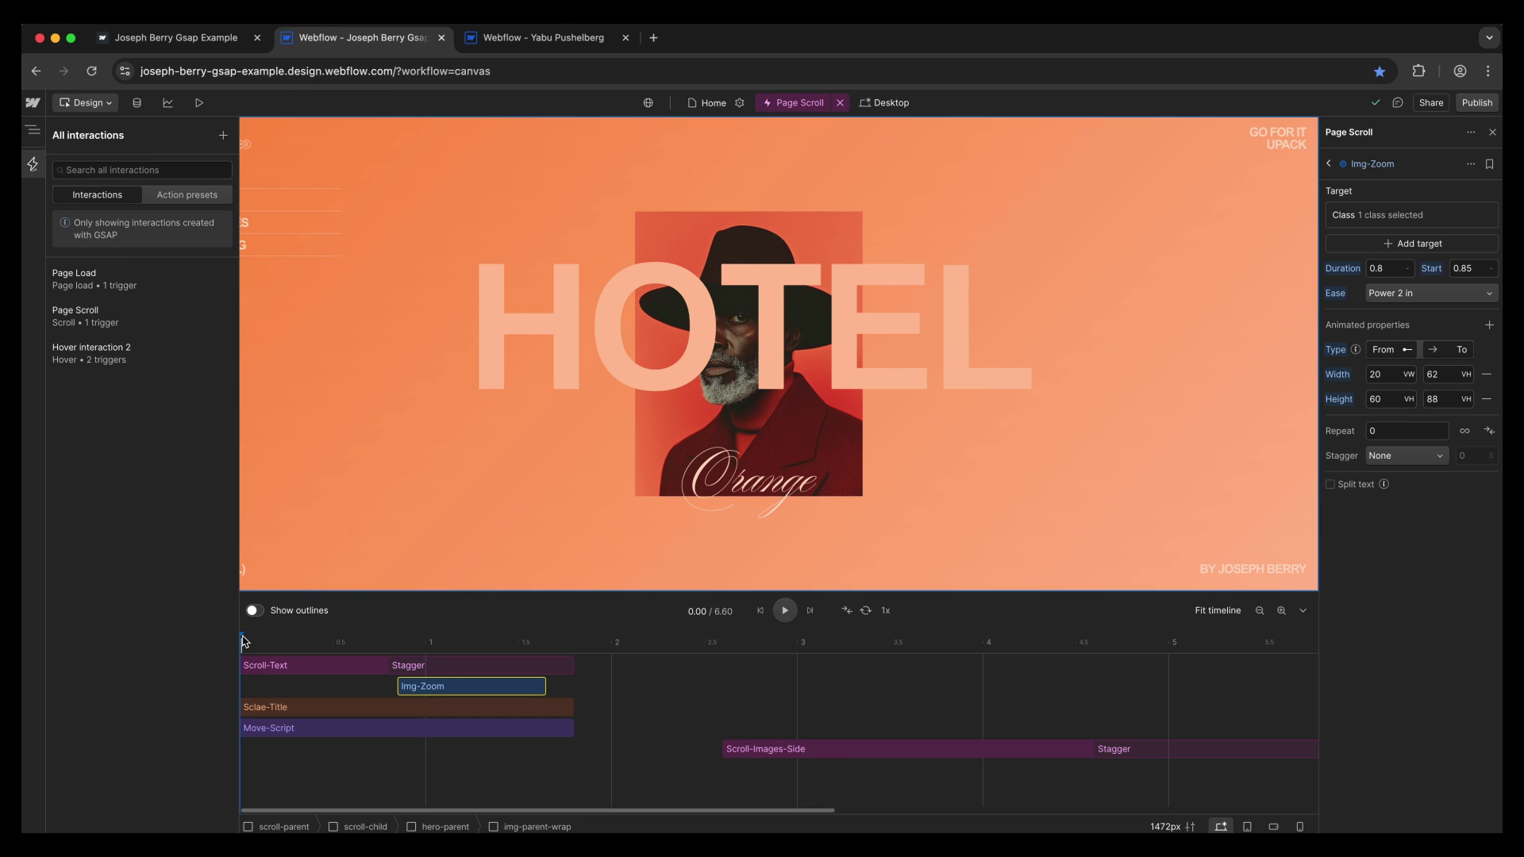
left_click_drag(243, 640, 608, 641)
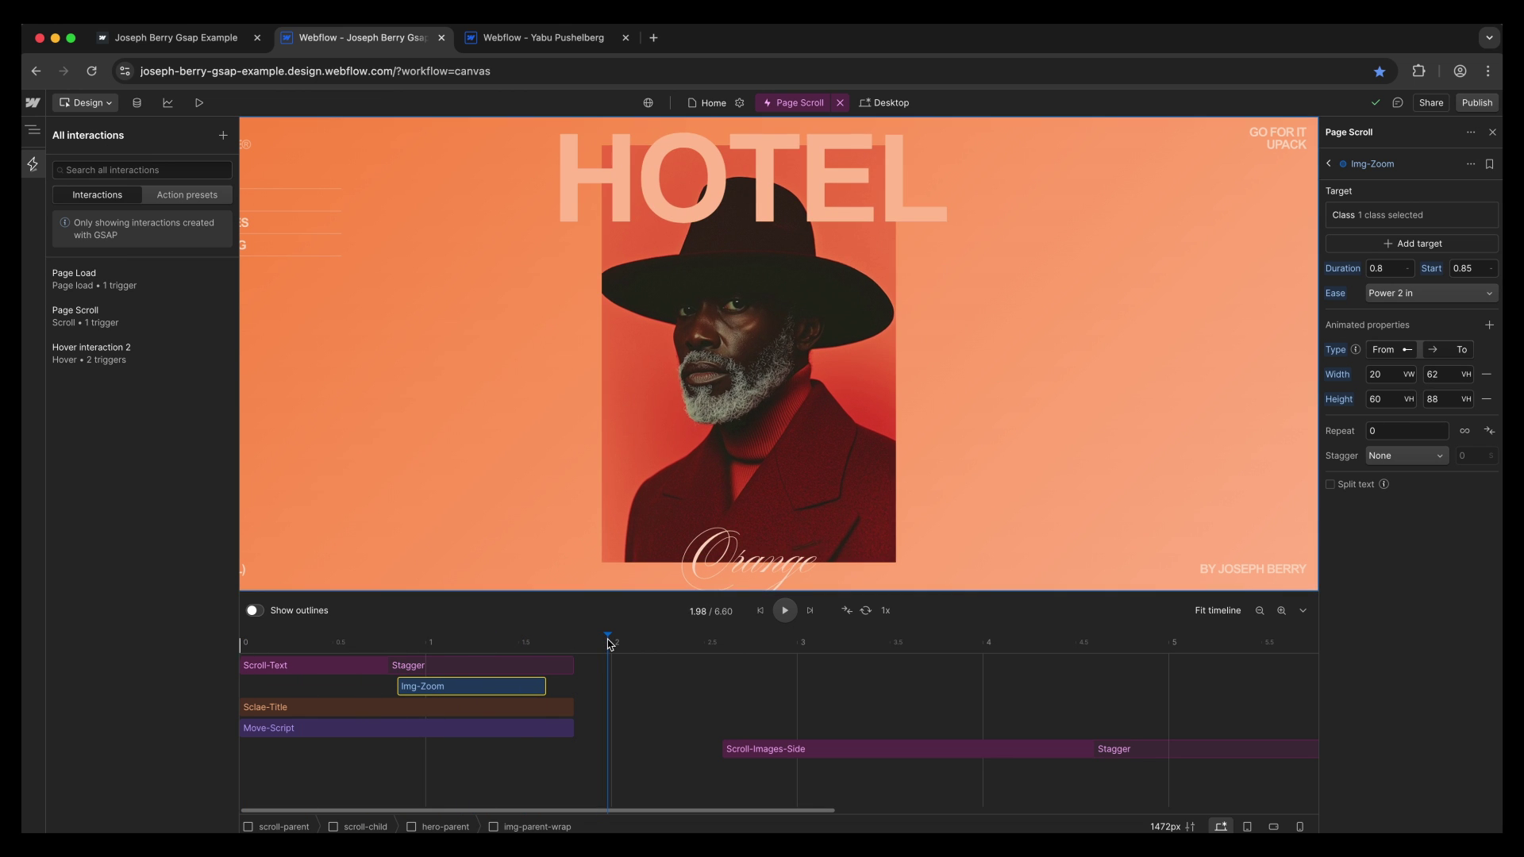
left_click(1303, 610)
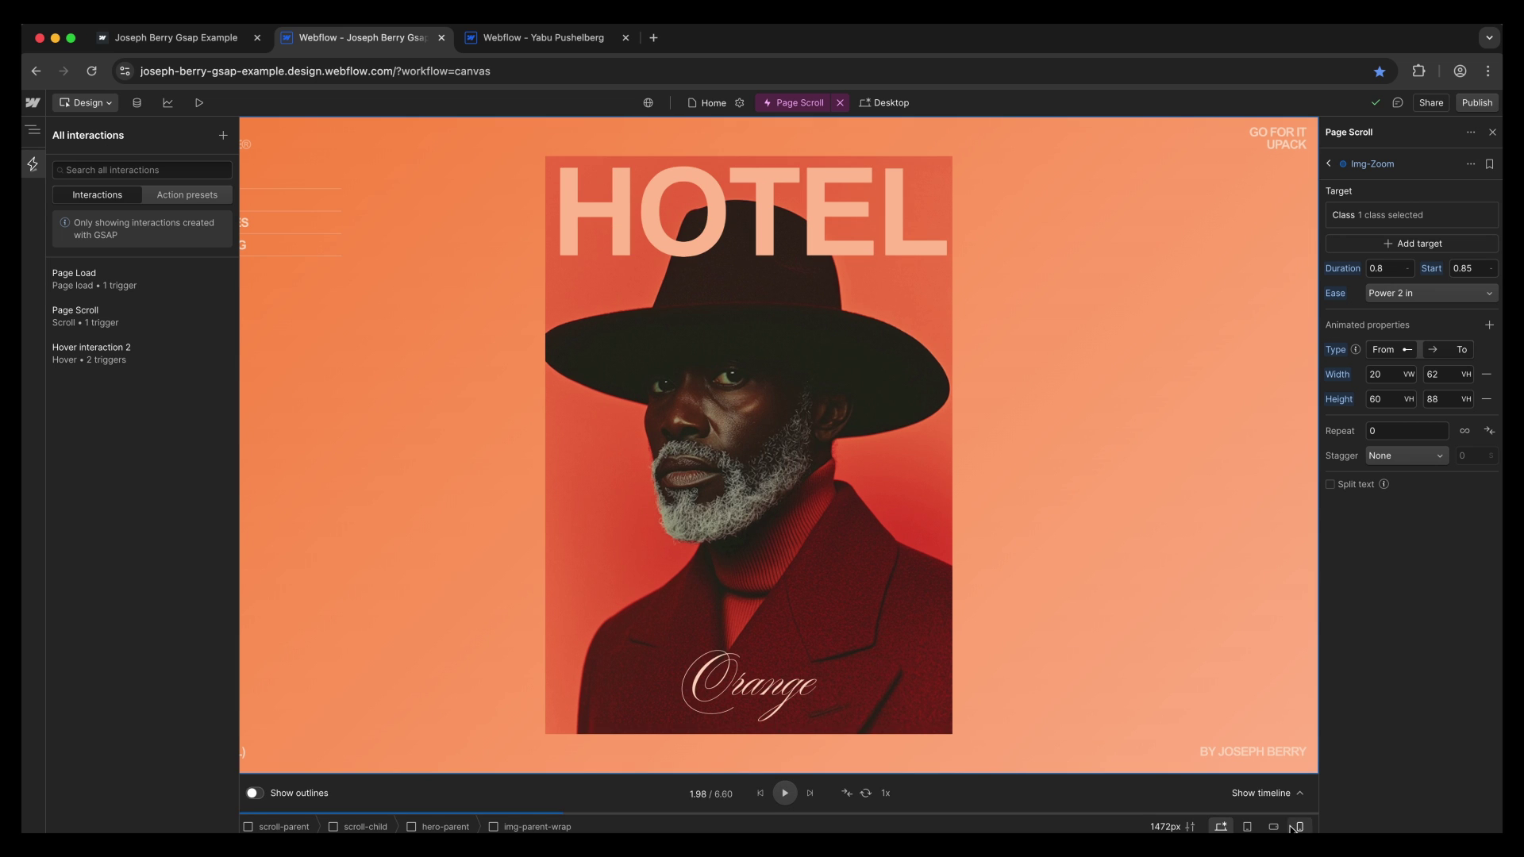
left_click(1267, 793)
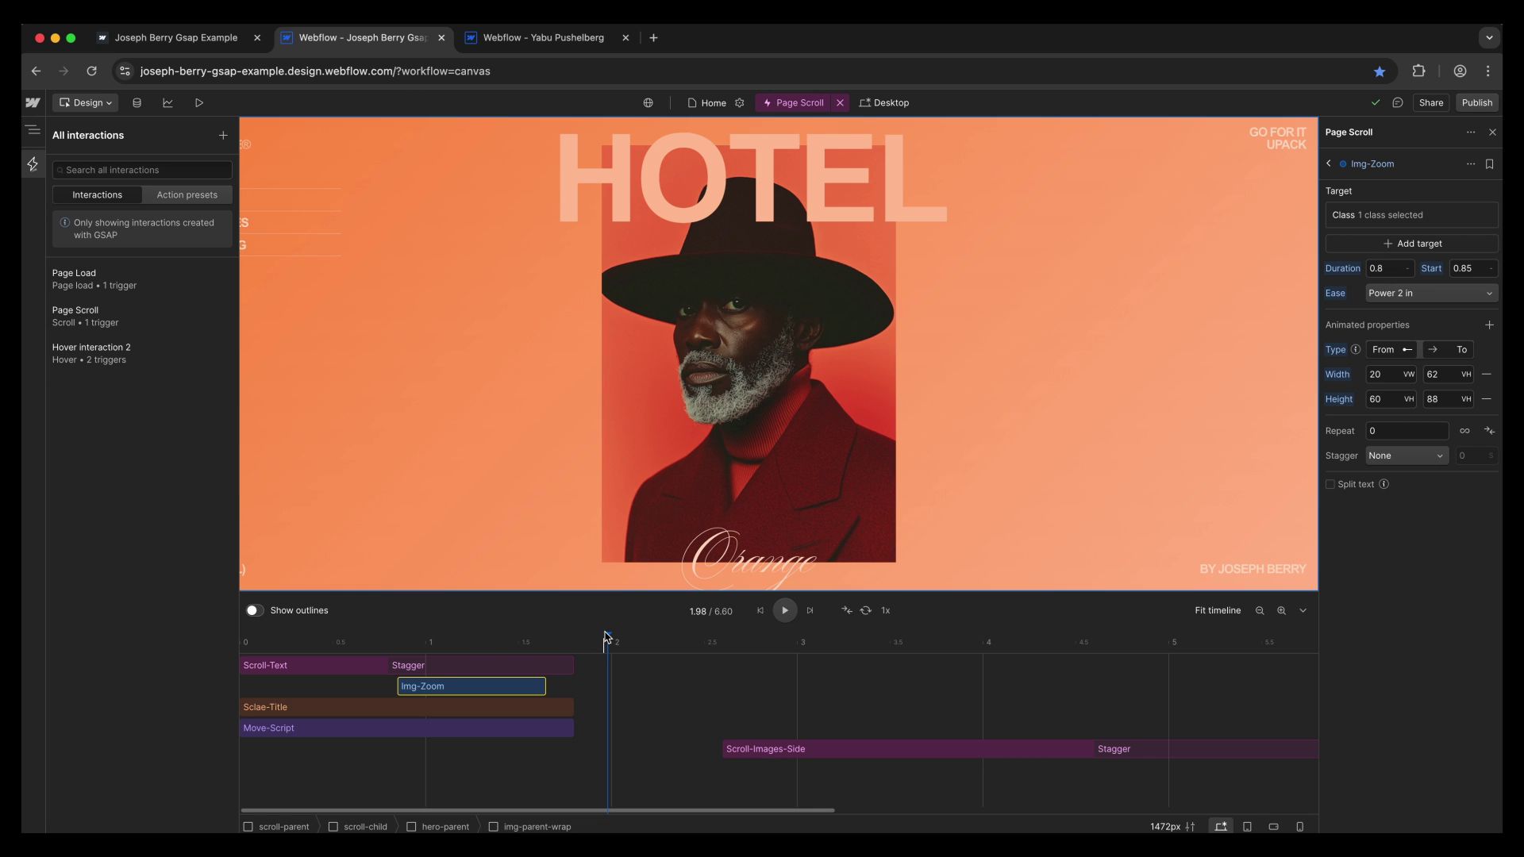
left_click_drag(607, 640, 758, 652)
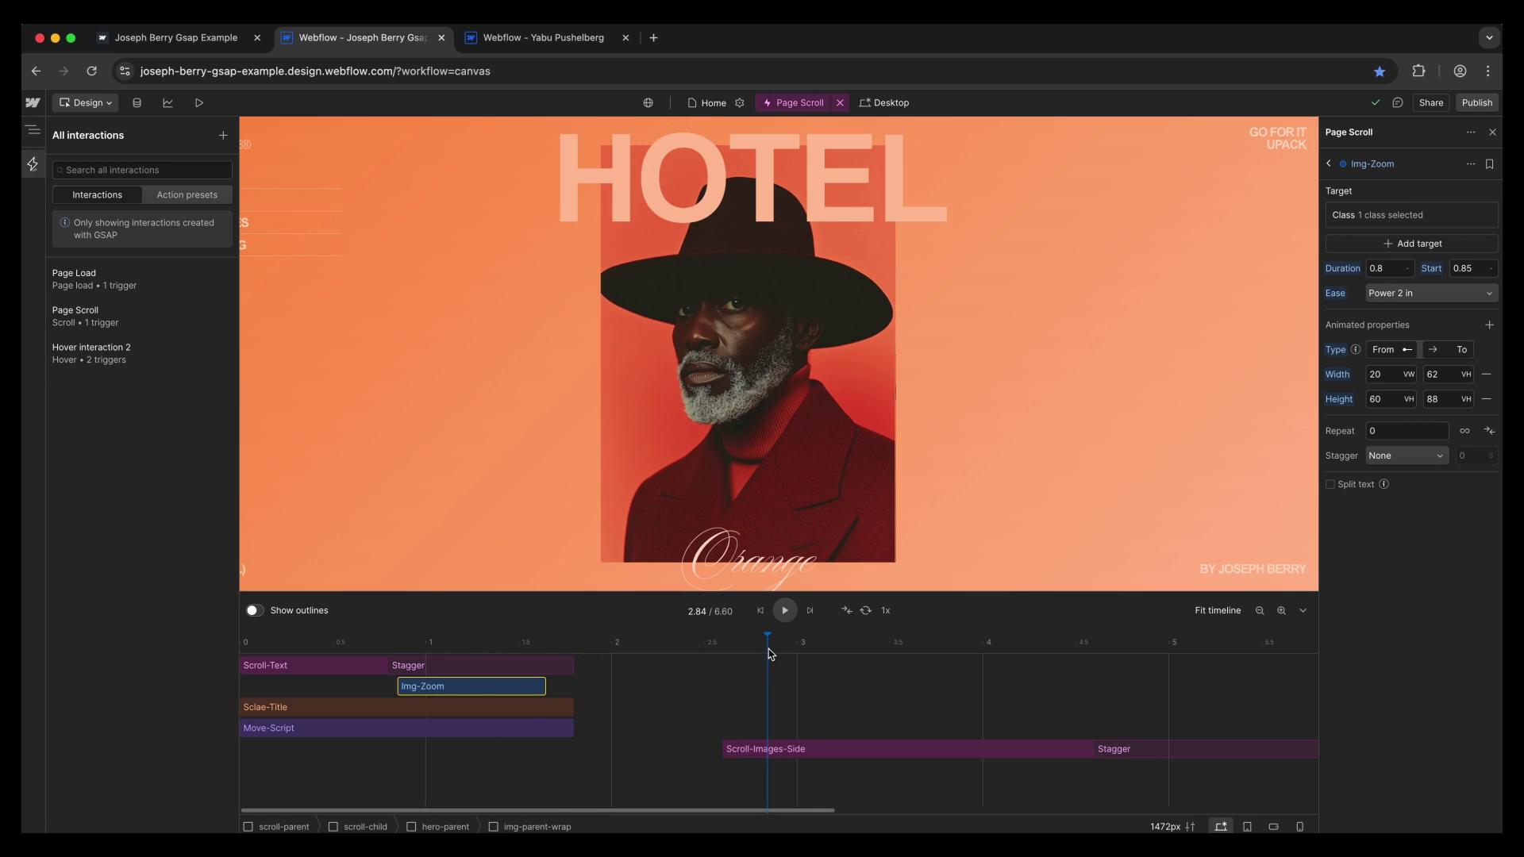
Check which class the Scroll-Images-Side action slides from 0 to -50 vw.
left_click(760, 750)
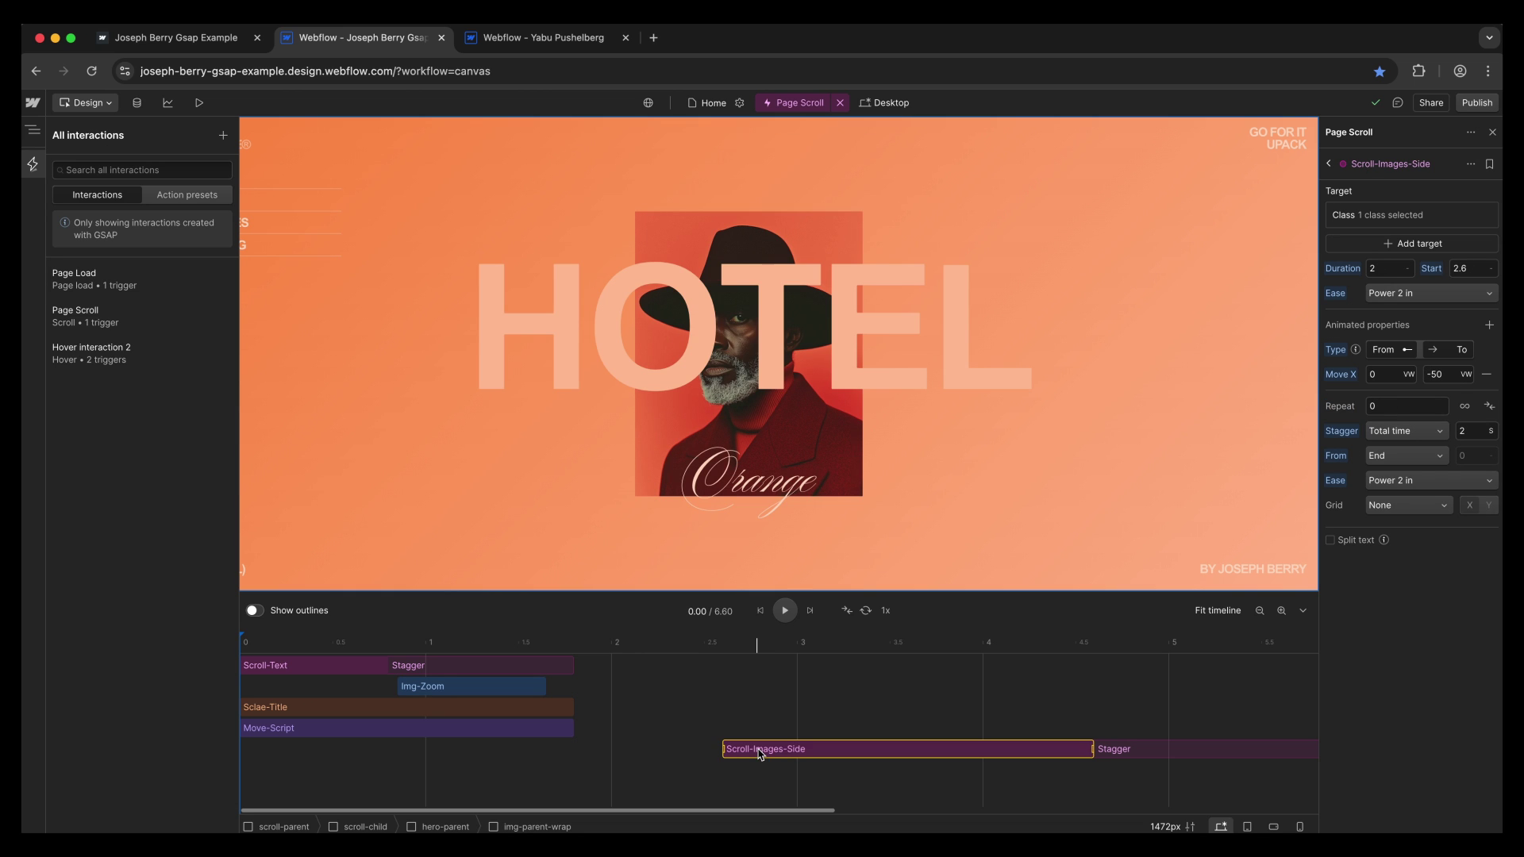
scroll(831, 713, "right", 2)
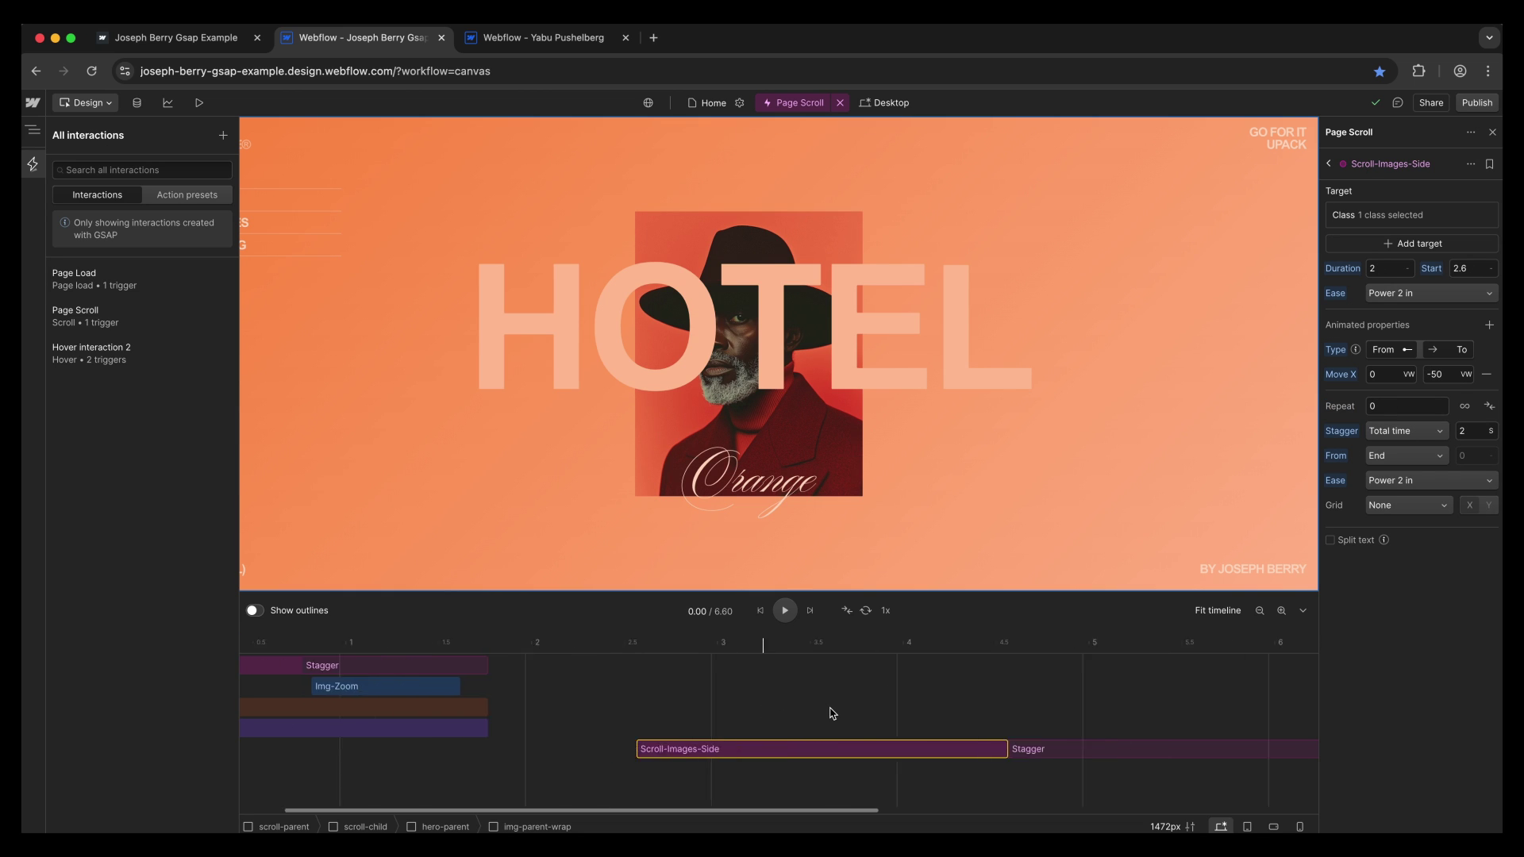
scroll(832, 713, "right", 5)
scroll(826, 711, "left", 4)
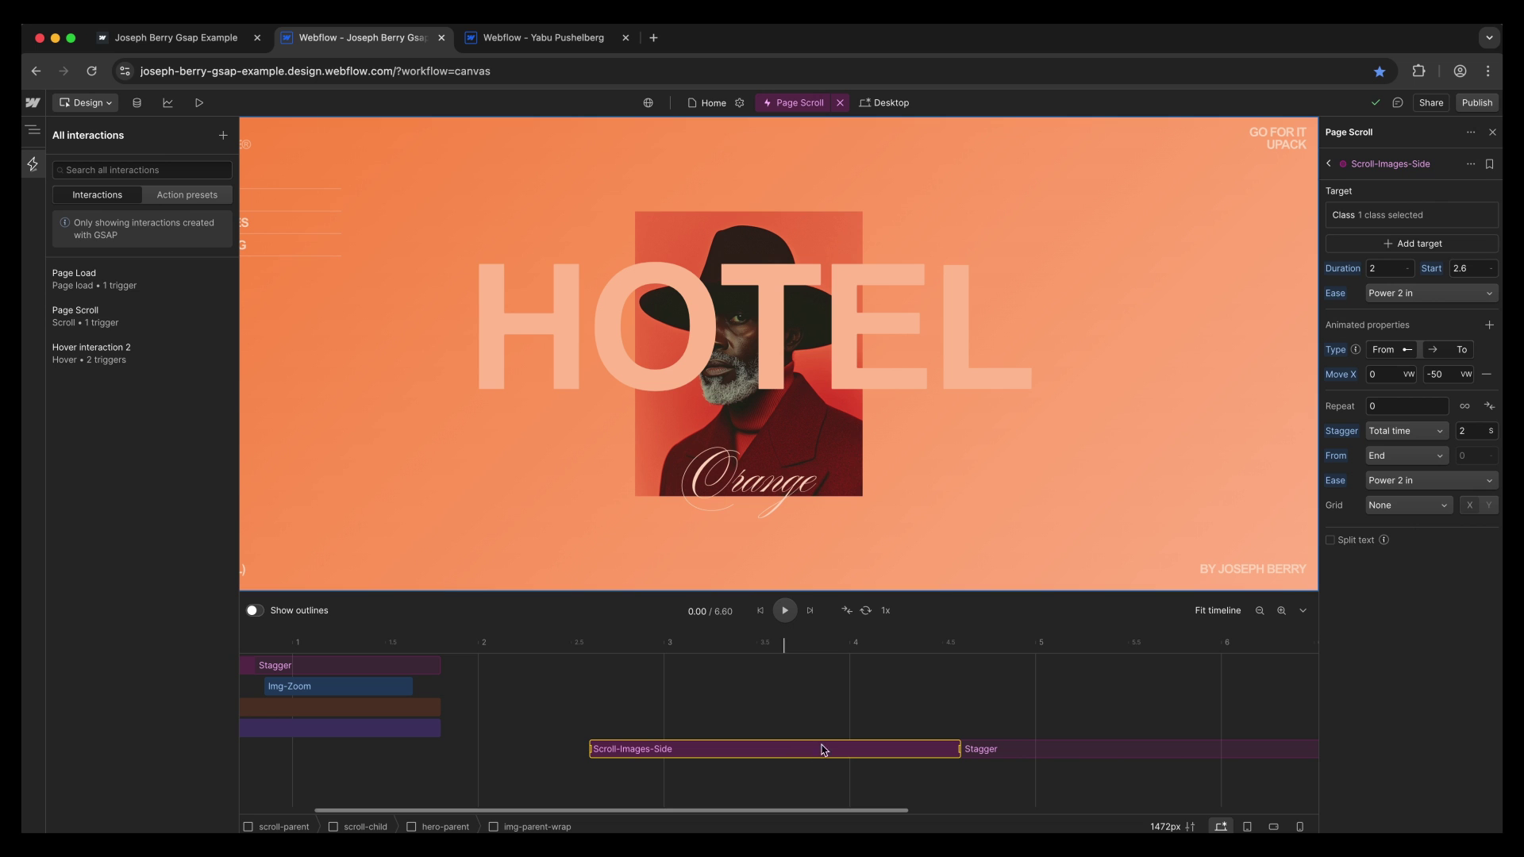
left_click(1380, 223)
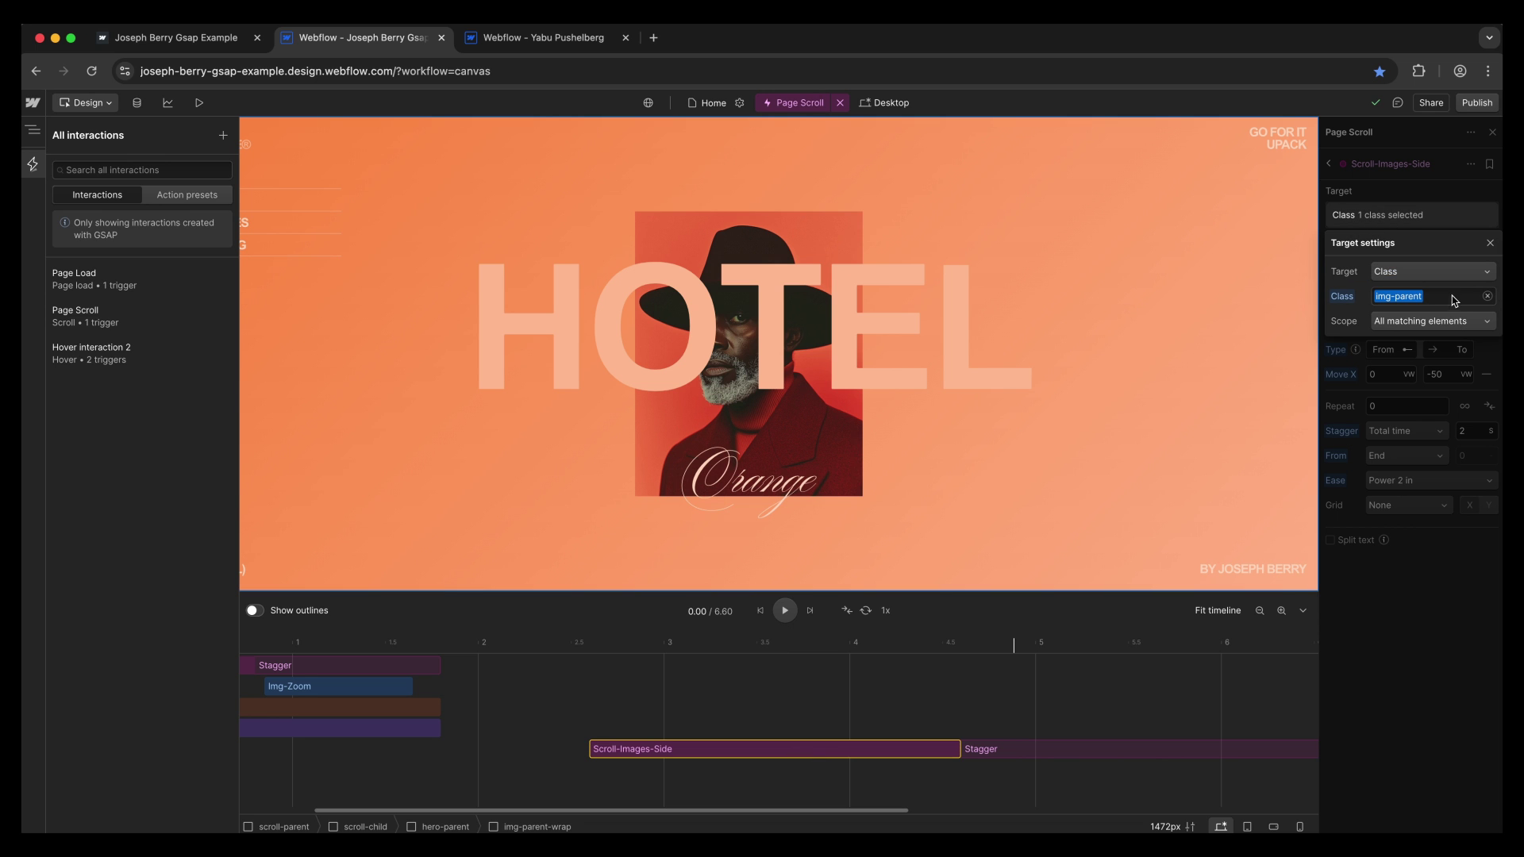
Expand all four img-parent-wrap elements in the Navigator and preview the slide at 2.9–3.9 s.
left_click(33, 129)
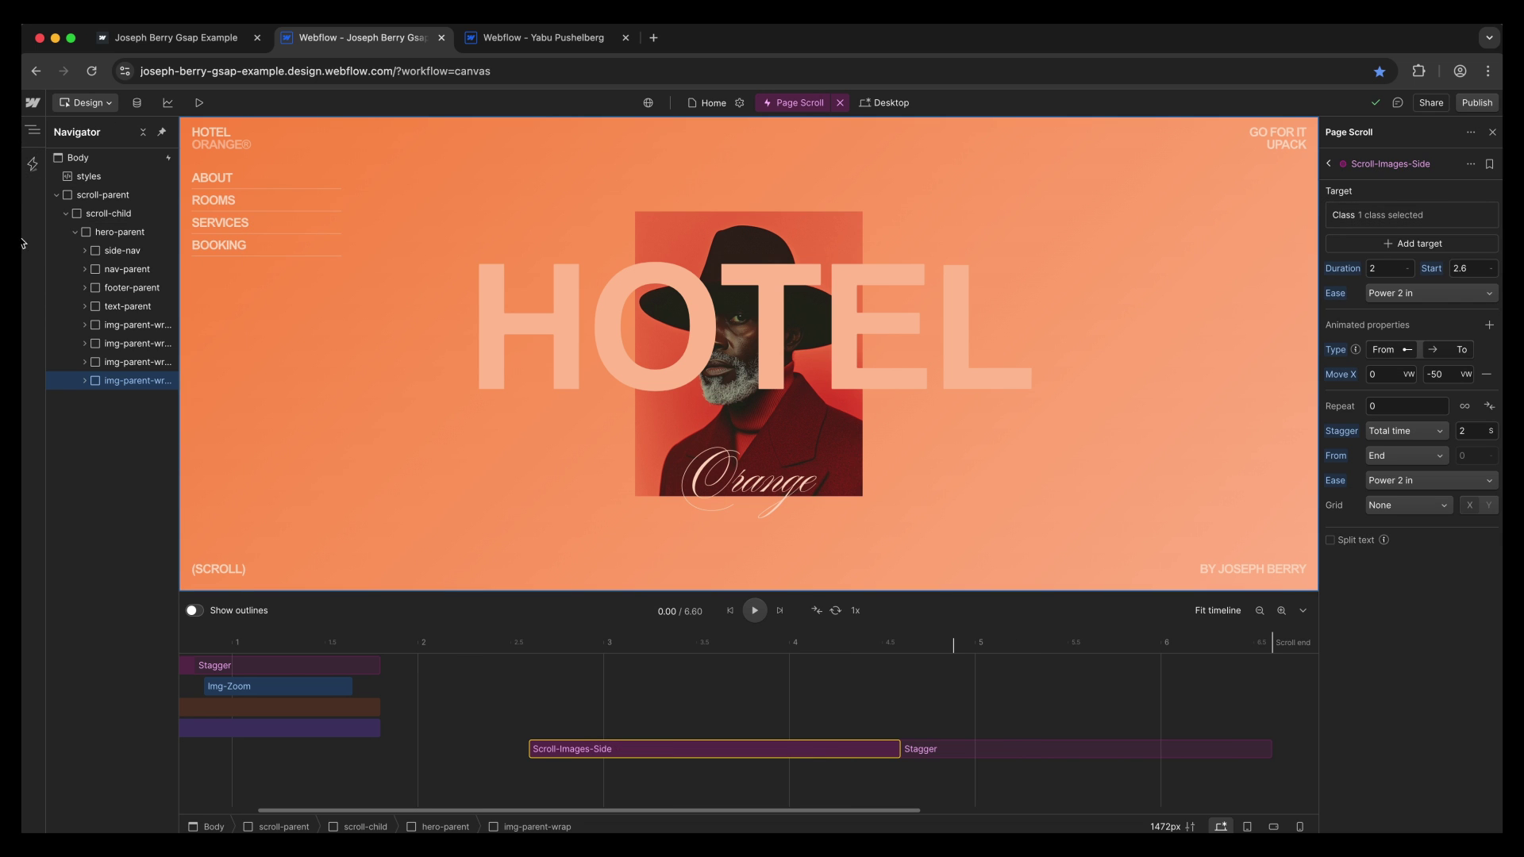
left_click(129, 327)
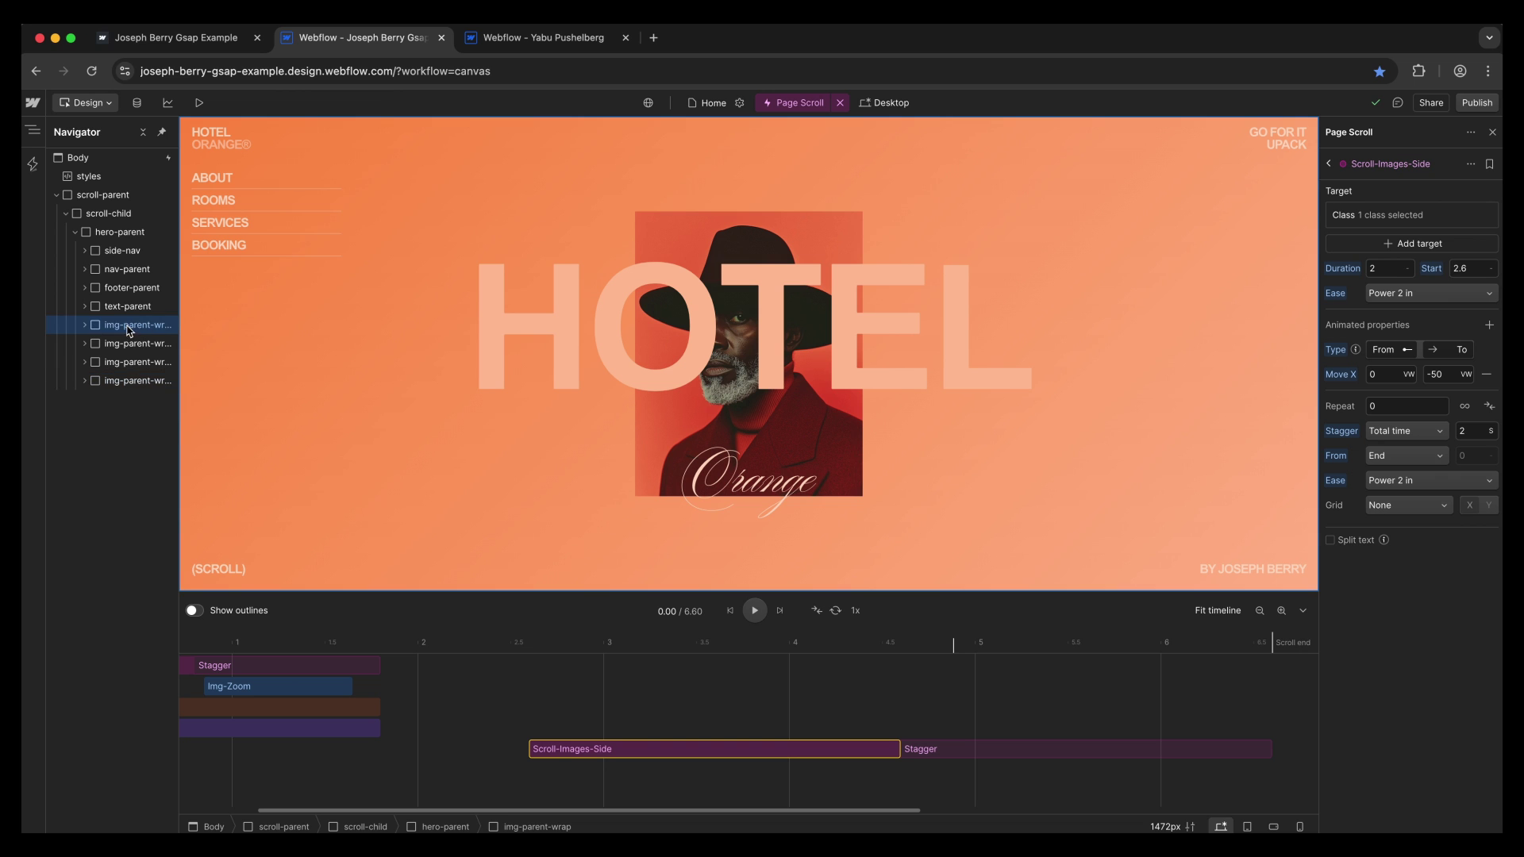
left_click(85, 326)
left_click(127, 343)
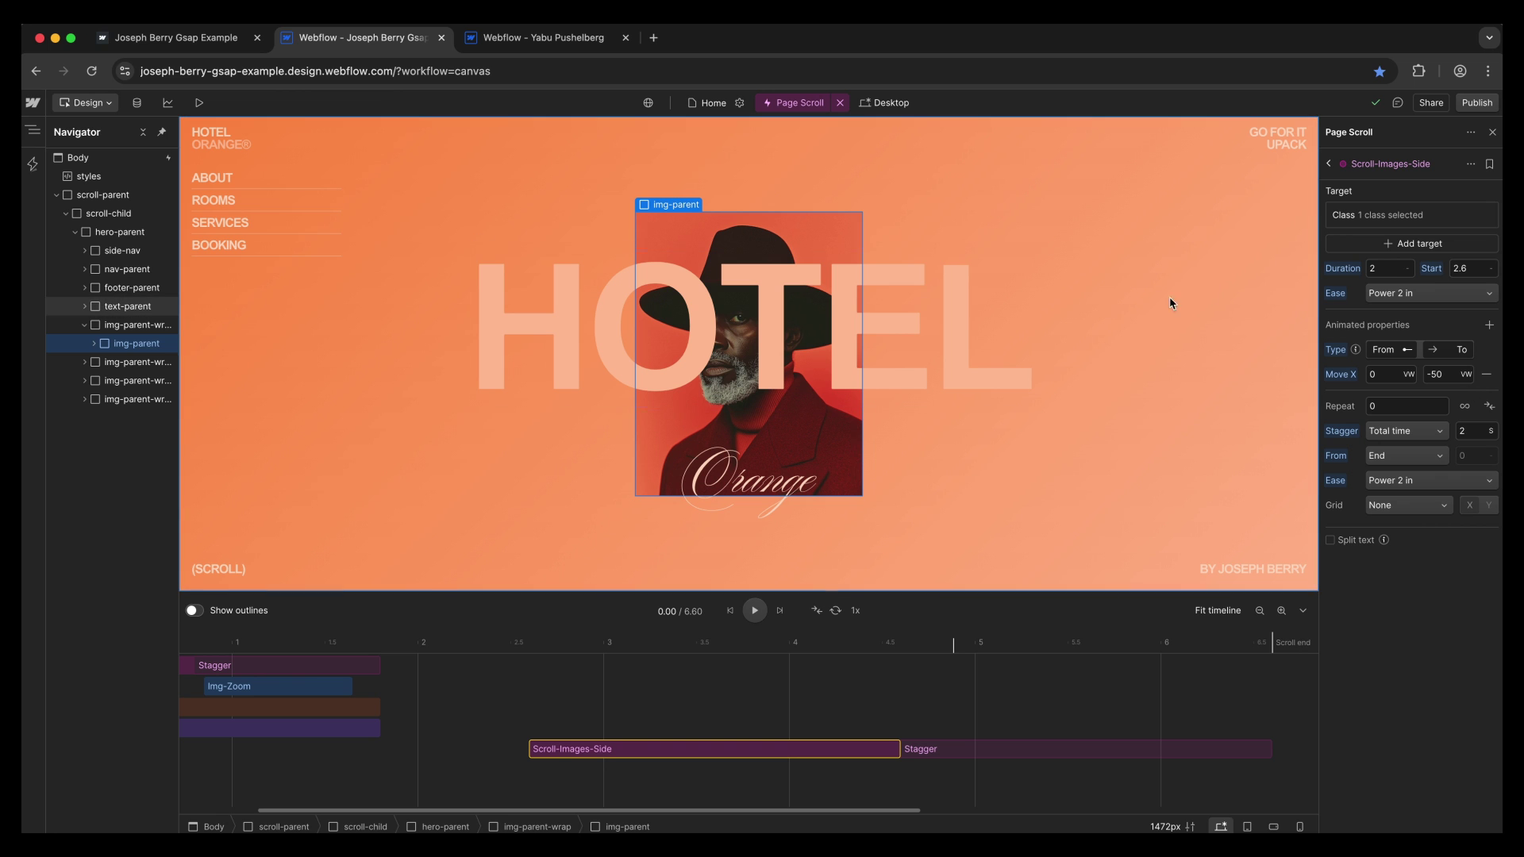
left_click(84, 362)
left_click(119, 380)
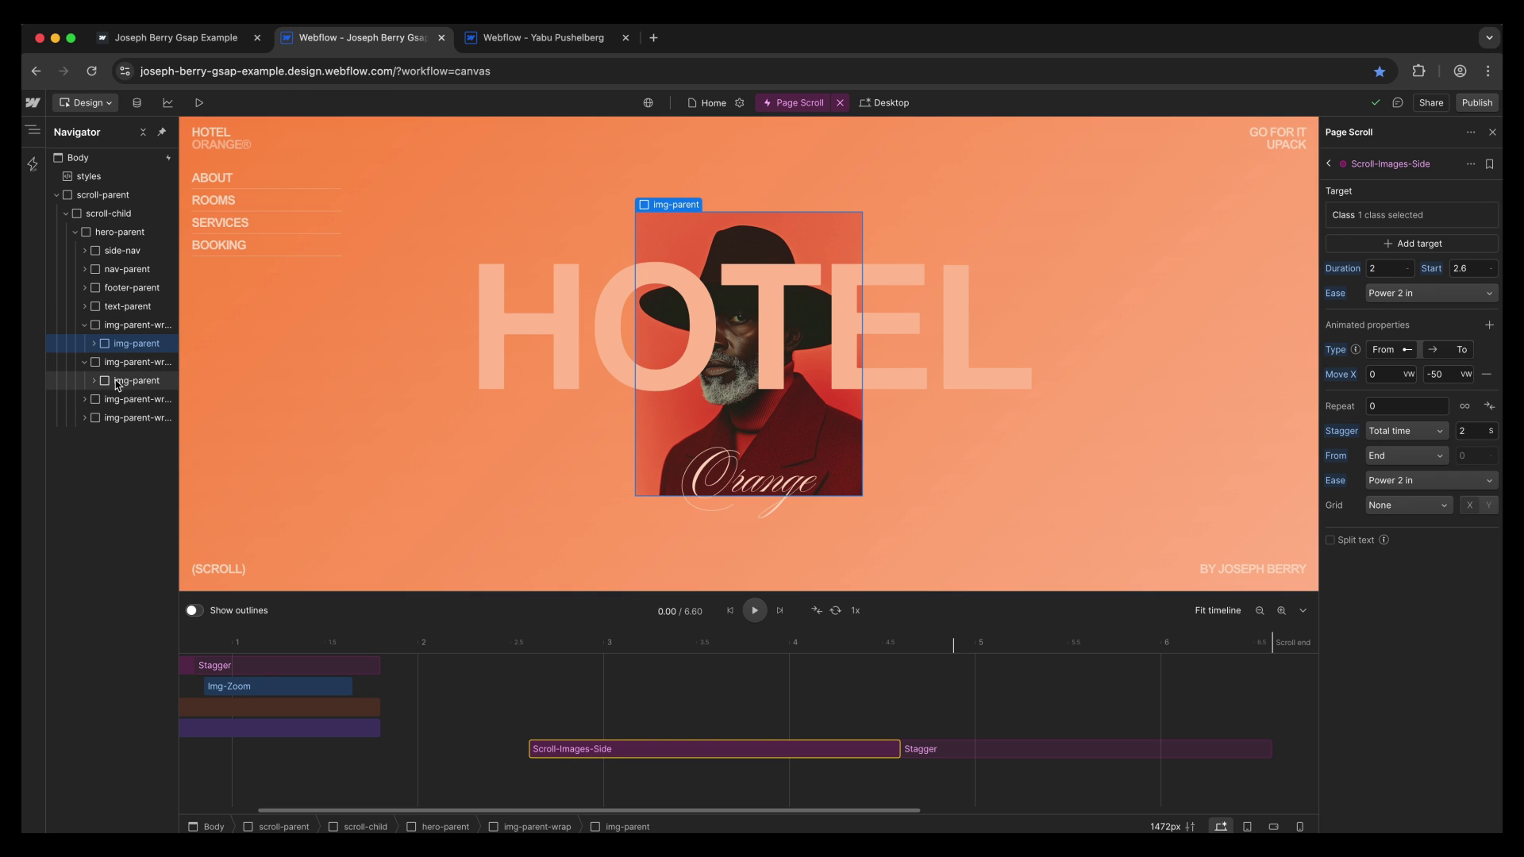
left_click(85, 399)
left_click(111, 419)
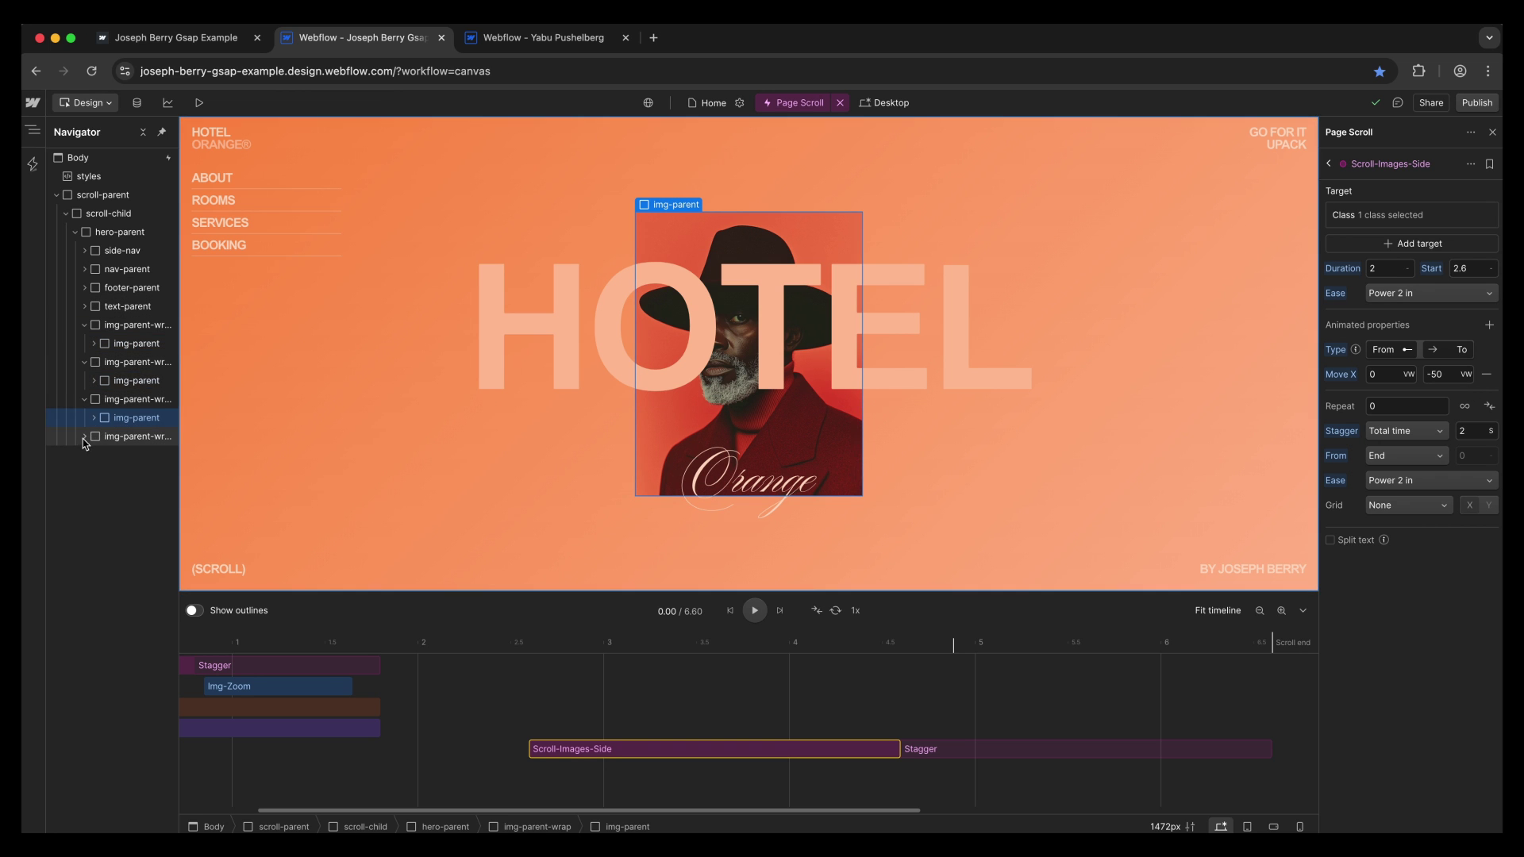
left_click(85, 437)
left_click_drag(604, 643, 1208, 649)
left_click(585, 641)
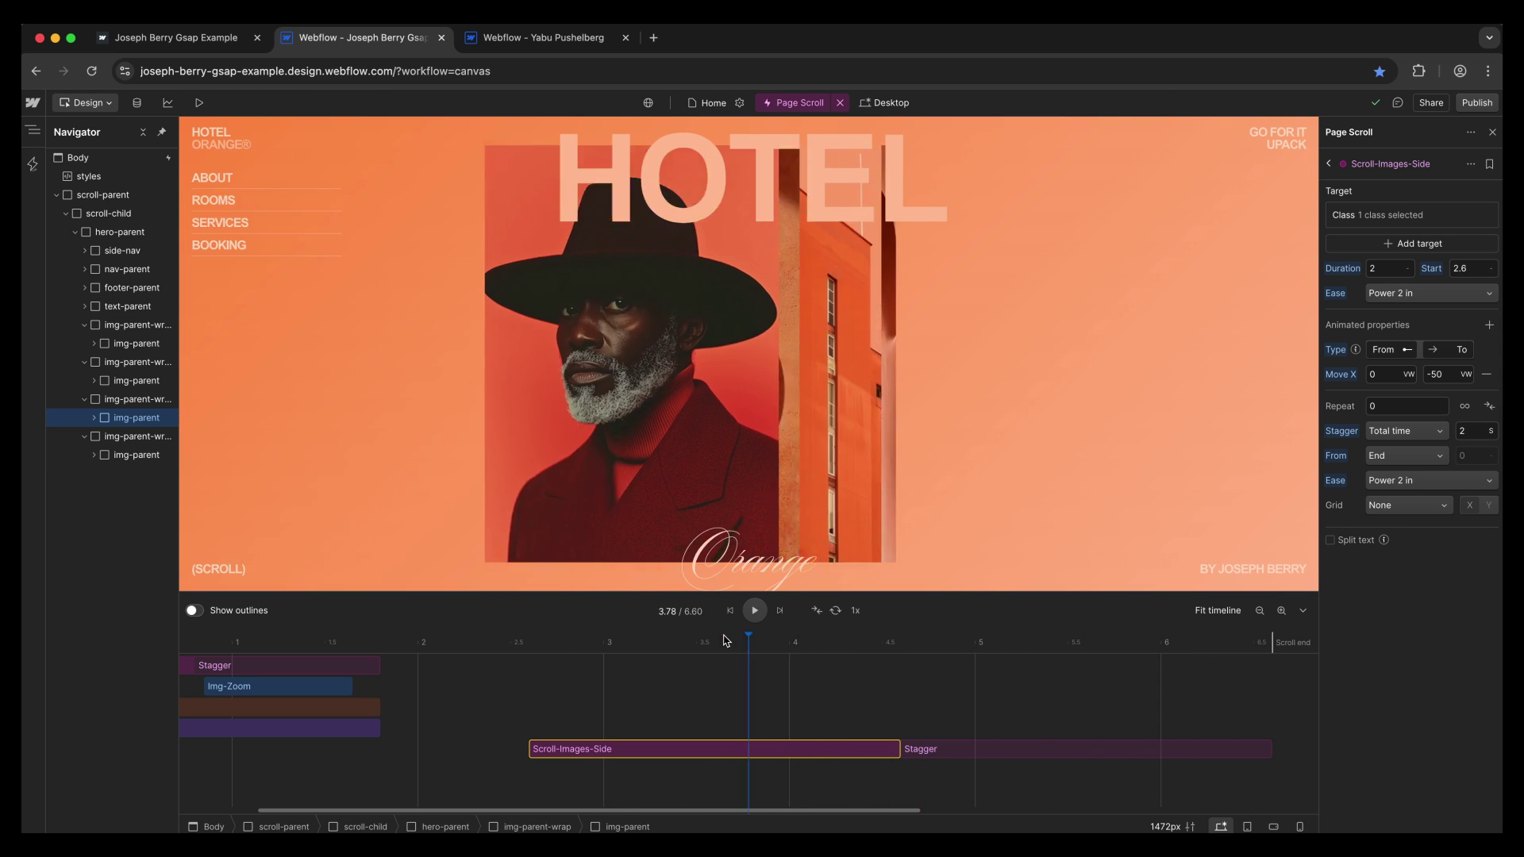
Reload the live Hotel Orange page, scroll down and back up to test, then return to Webflow.
left_click(250, 53)
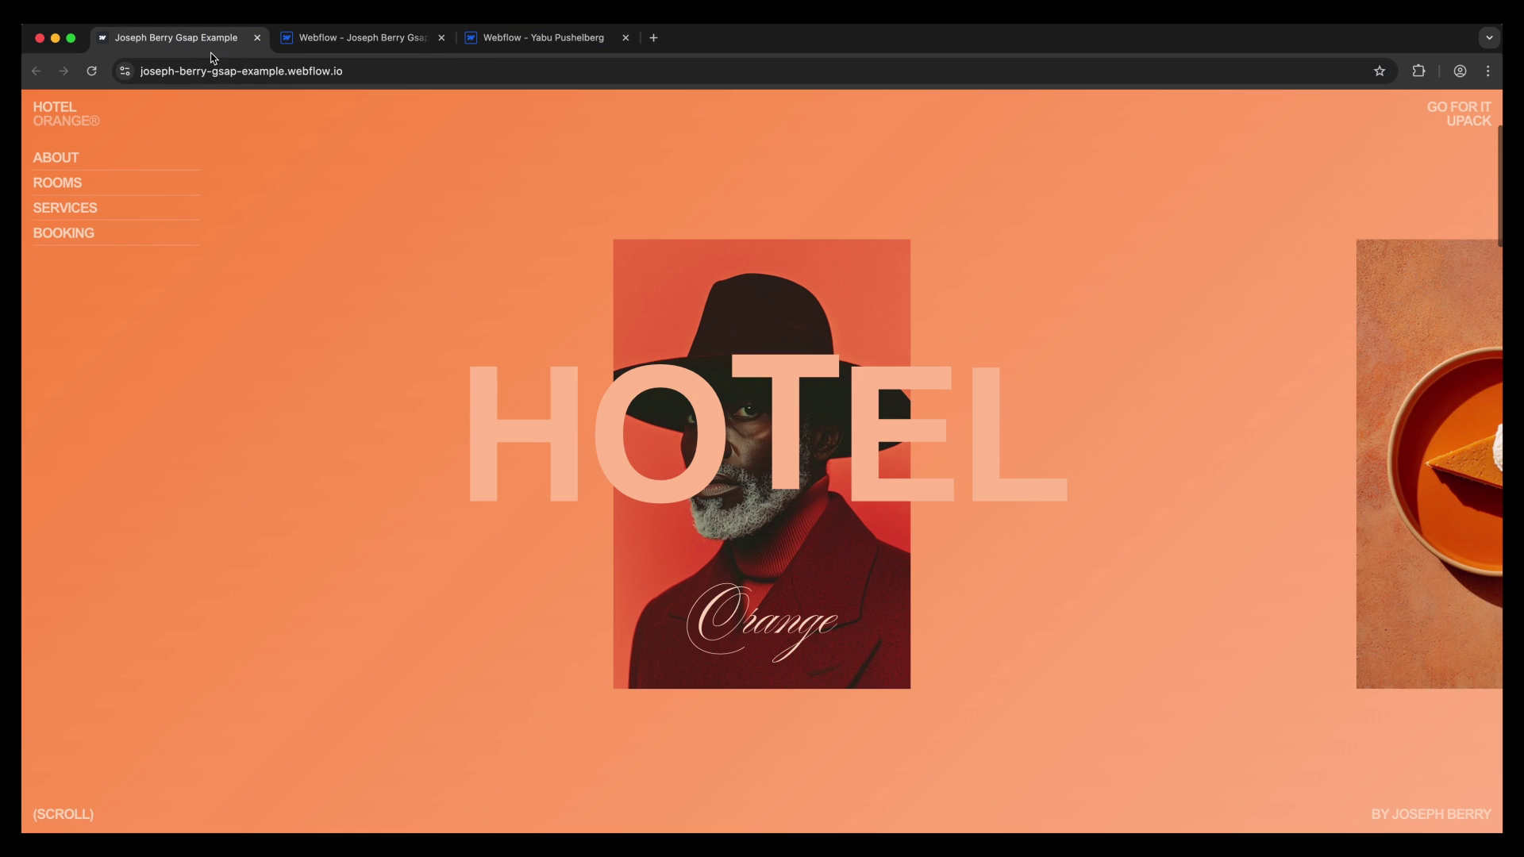
left_click(238, 71)
key("Return")
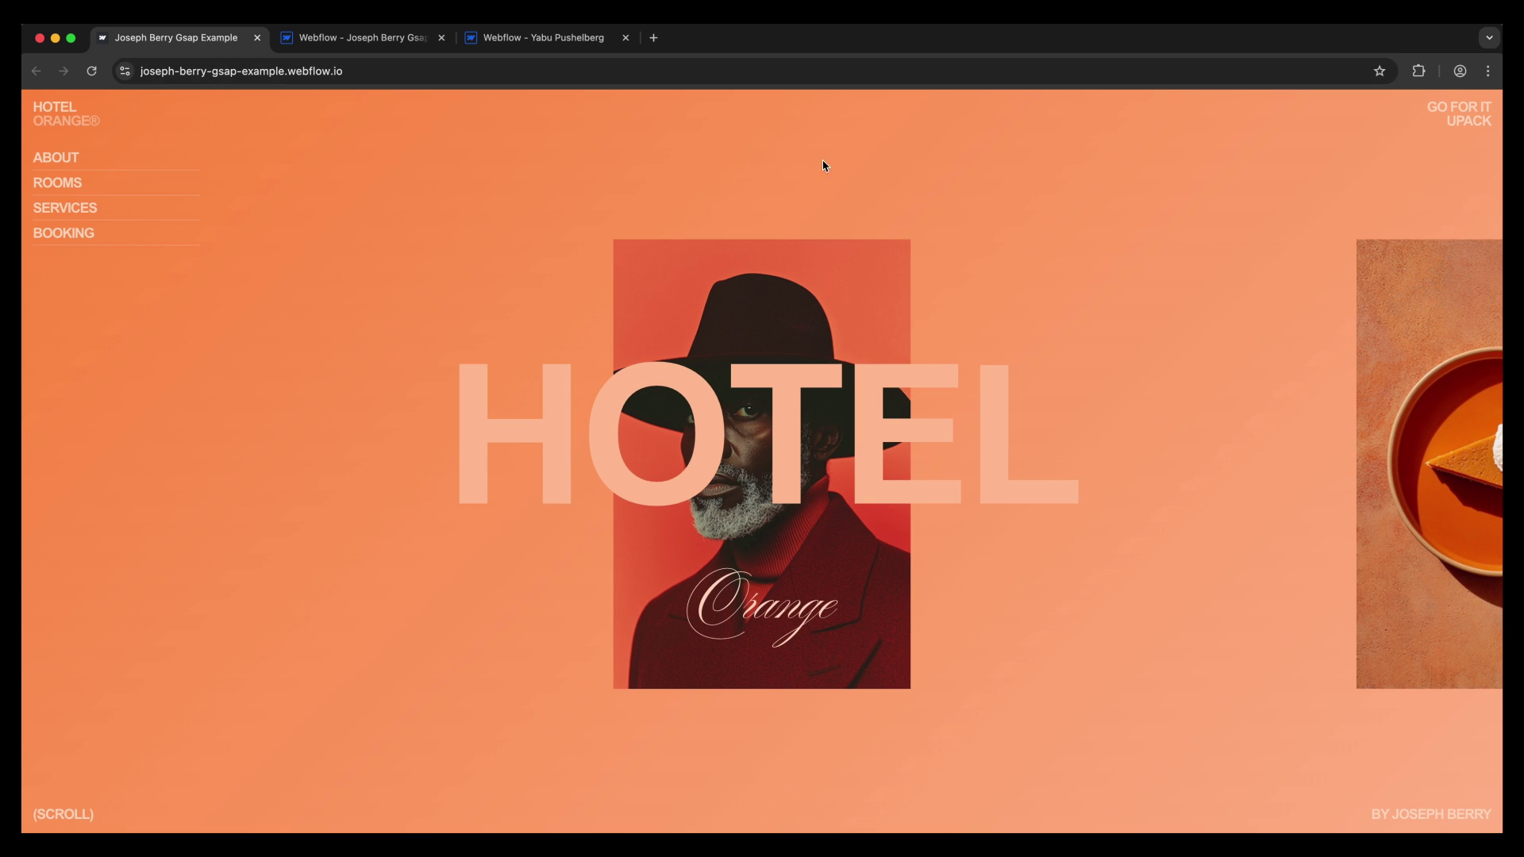
scroll(791, 267, "down", 10)
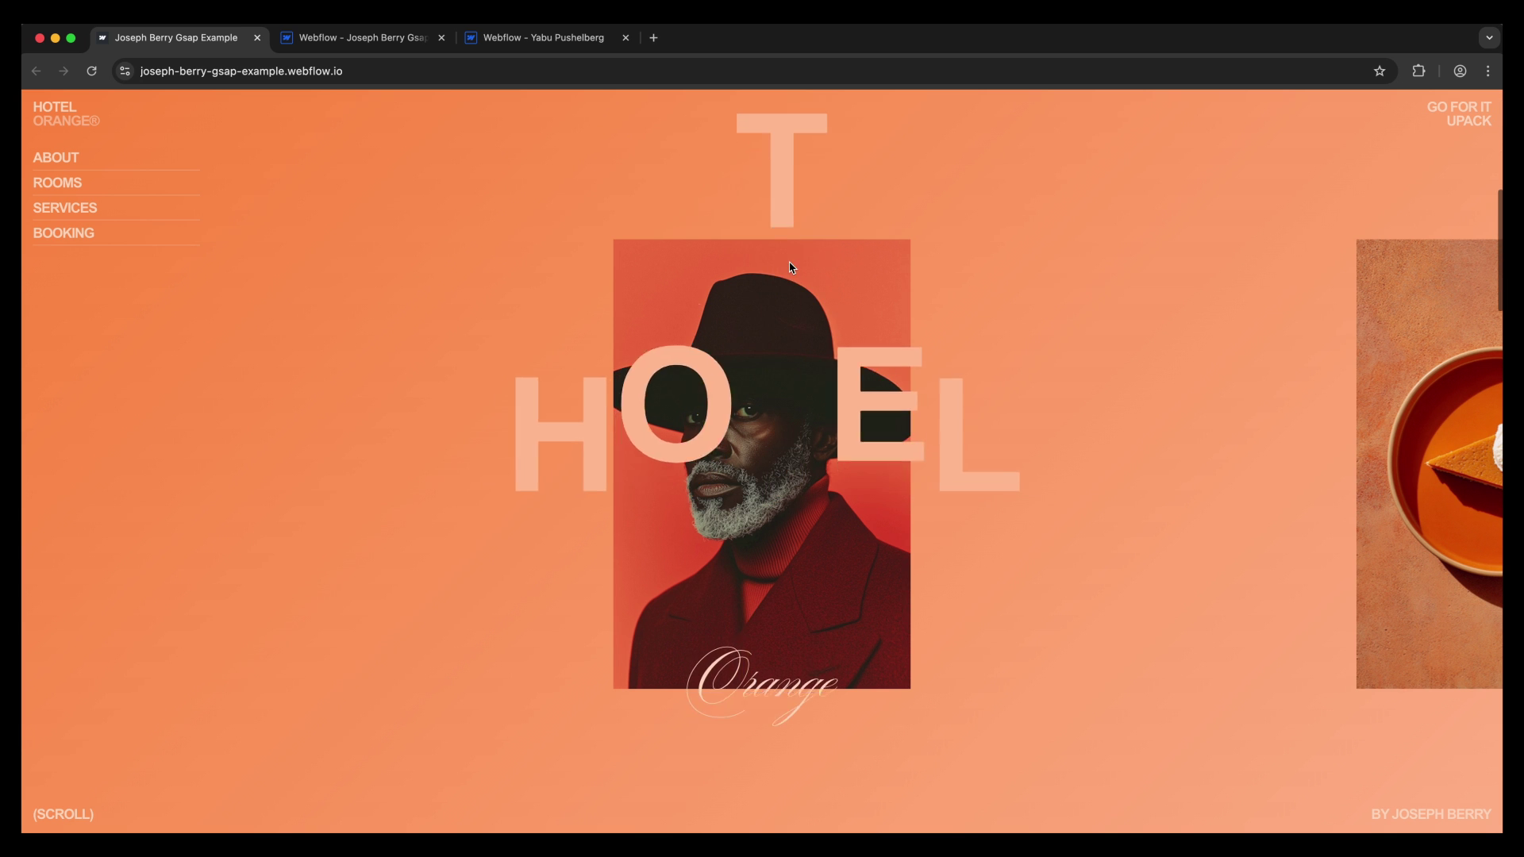
scroll(790, 261, "down", 5)
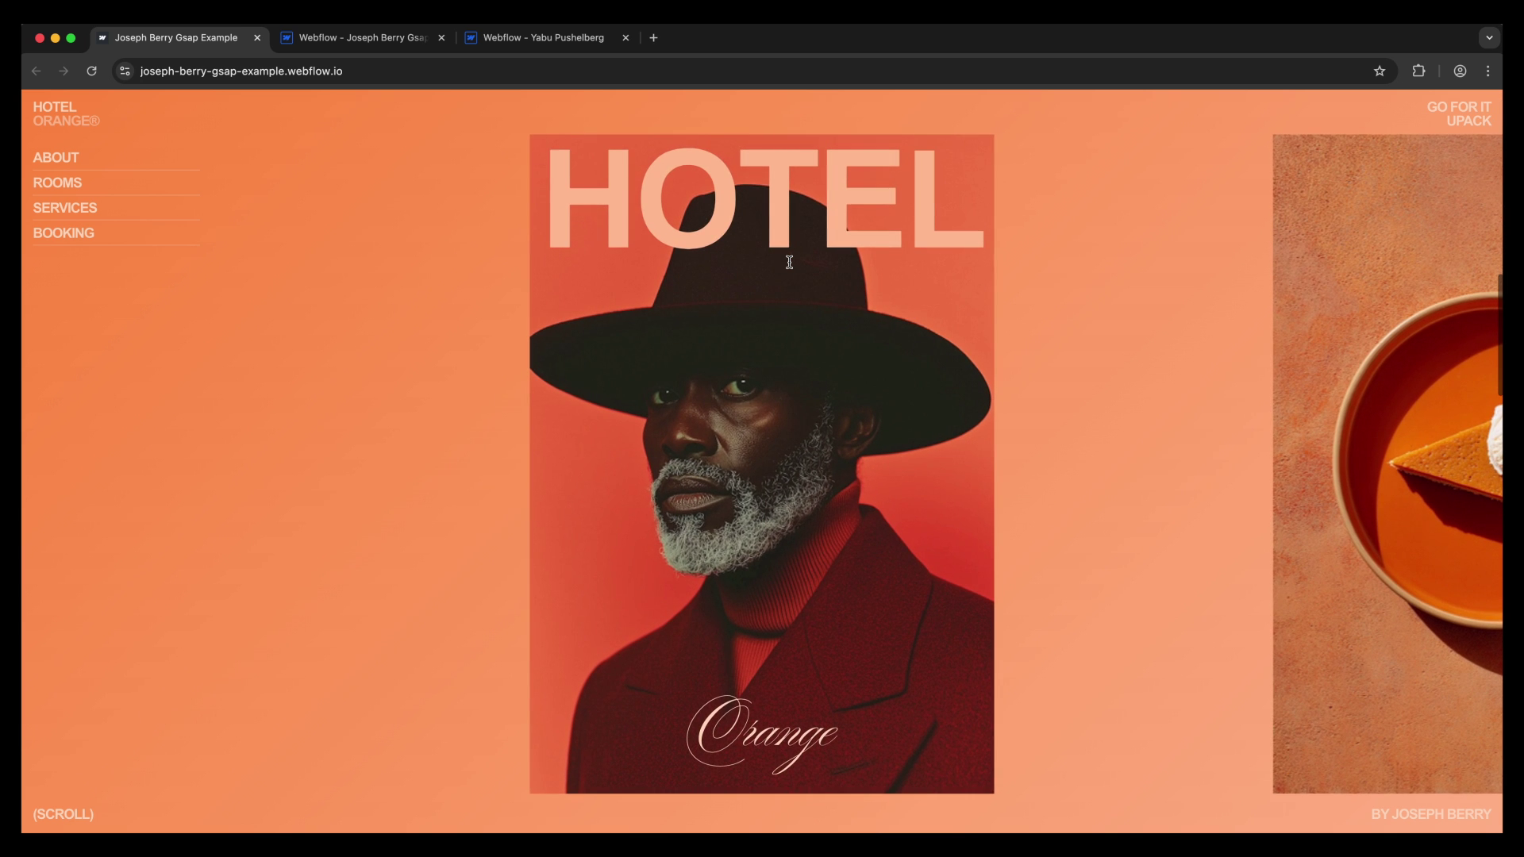
scroll(790, 261, "down", 10)
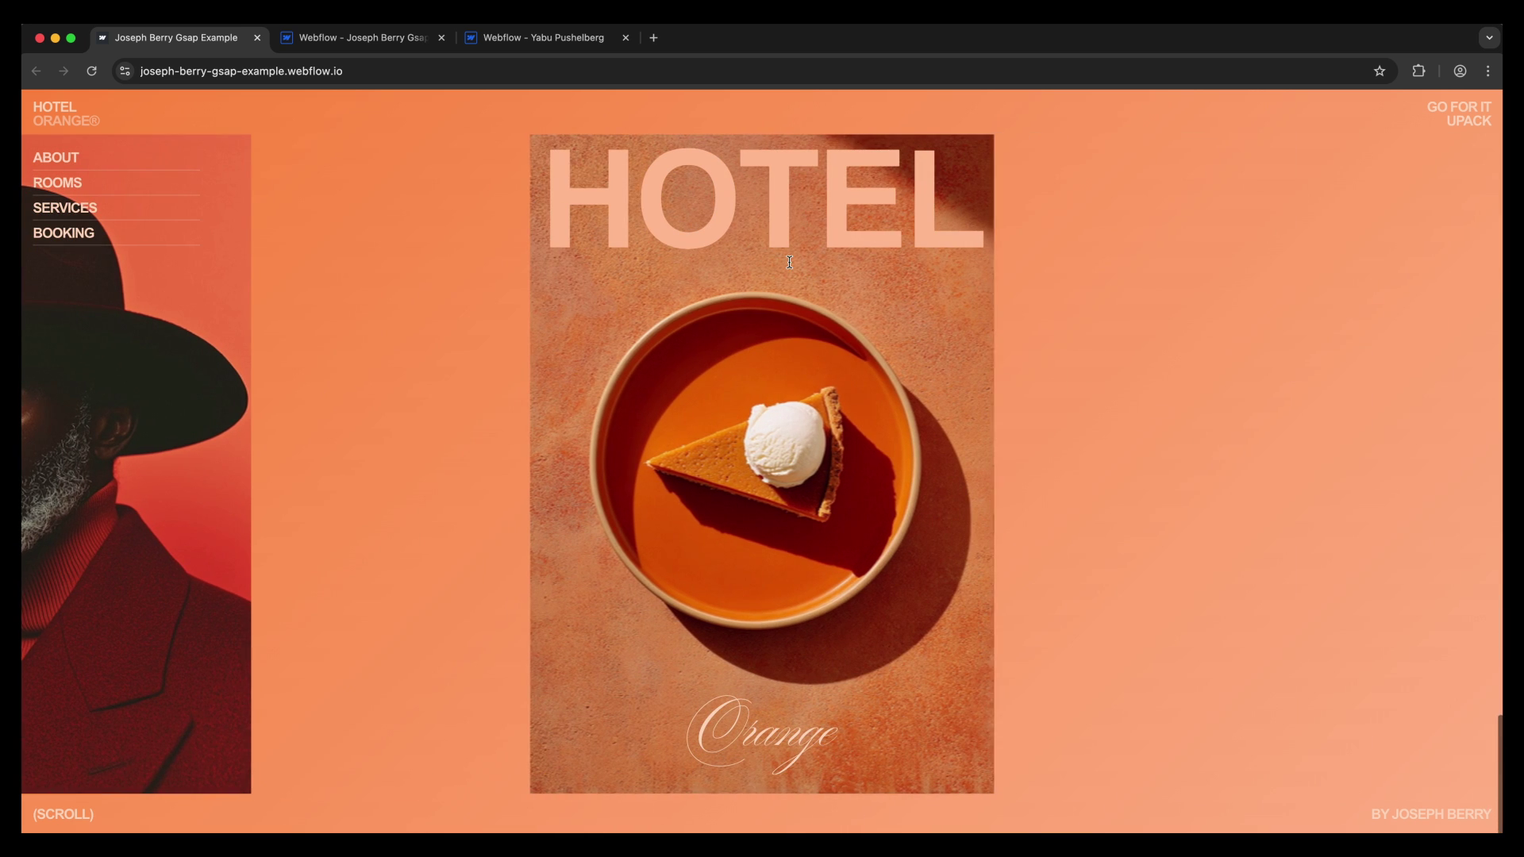
scroll(789, 261, "up", 15)
key("ctrl+Tab")
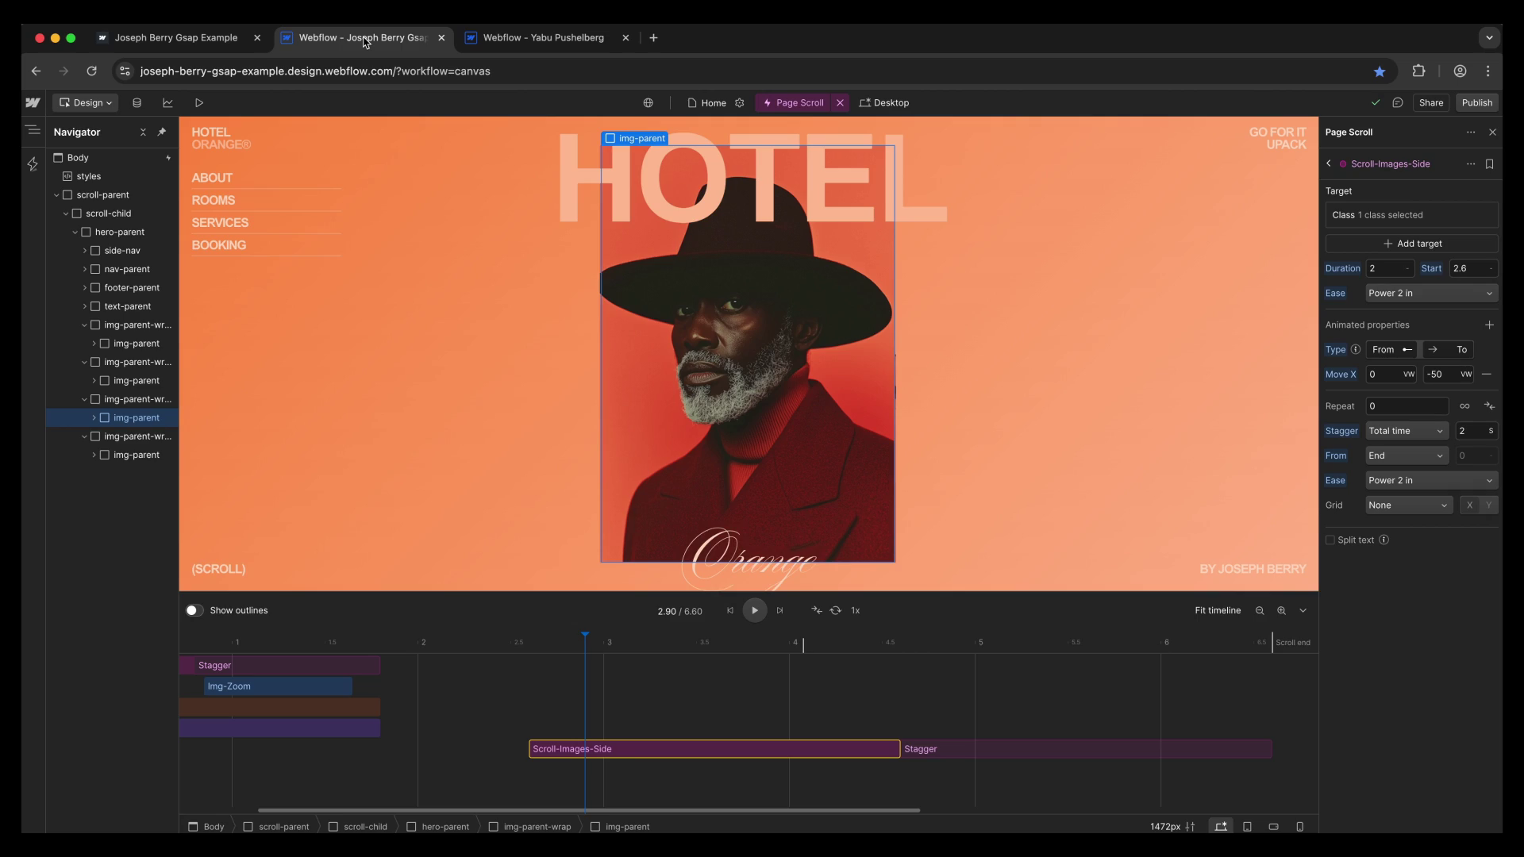
Hide the timeline and close the Page Scroll interaction editor.
left_click(1303, 610)
left_click(278, 252)
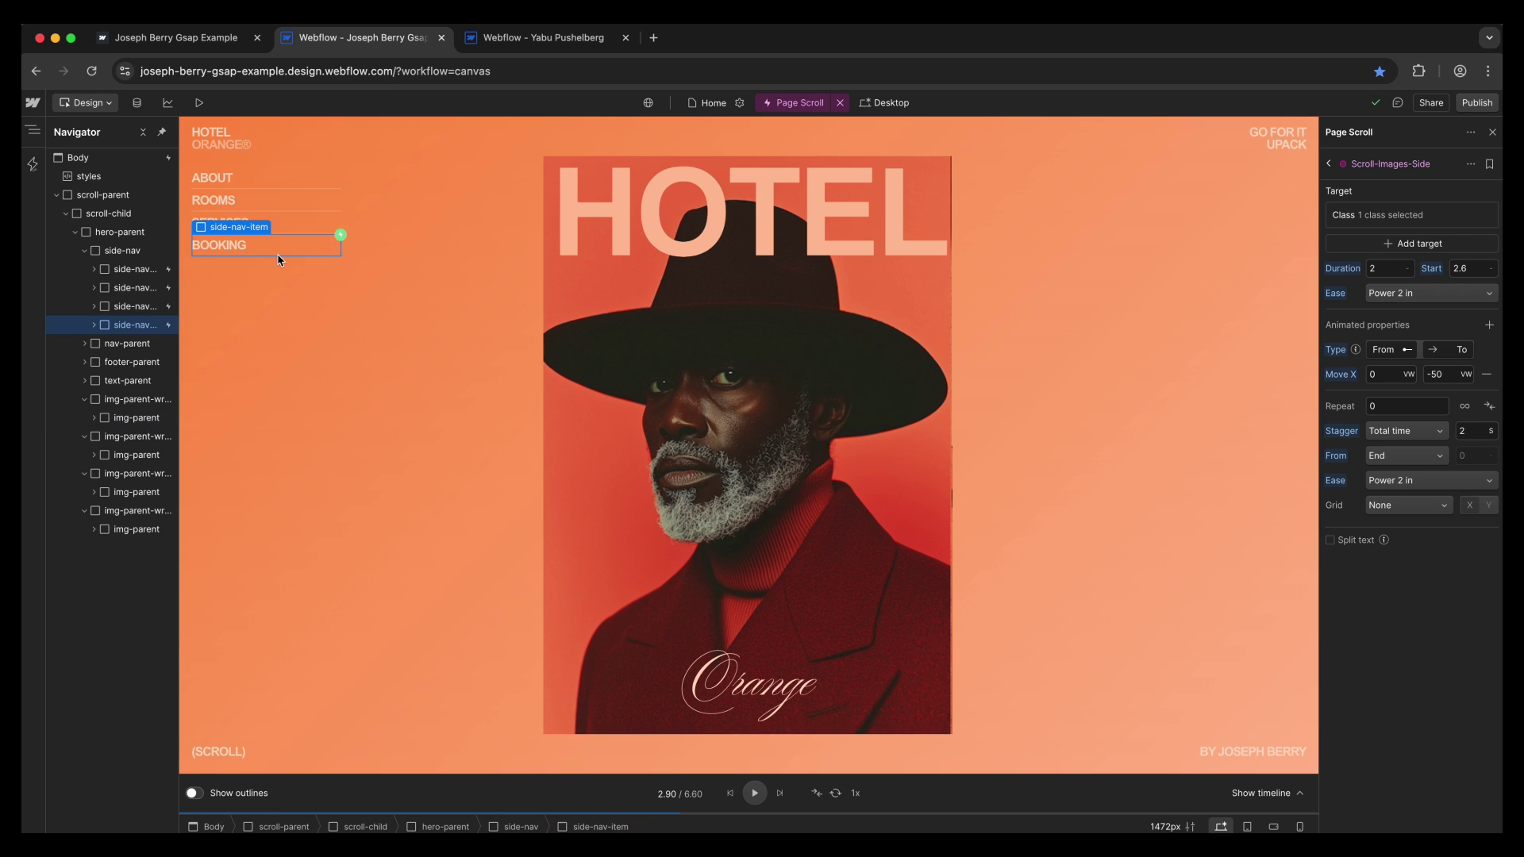
left_click(1327, 164)
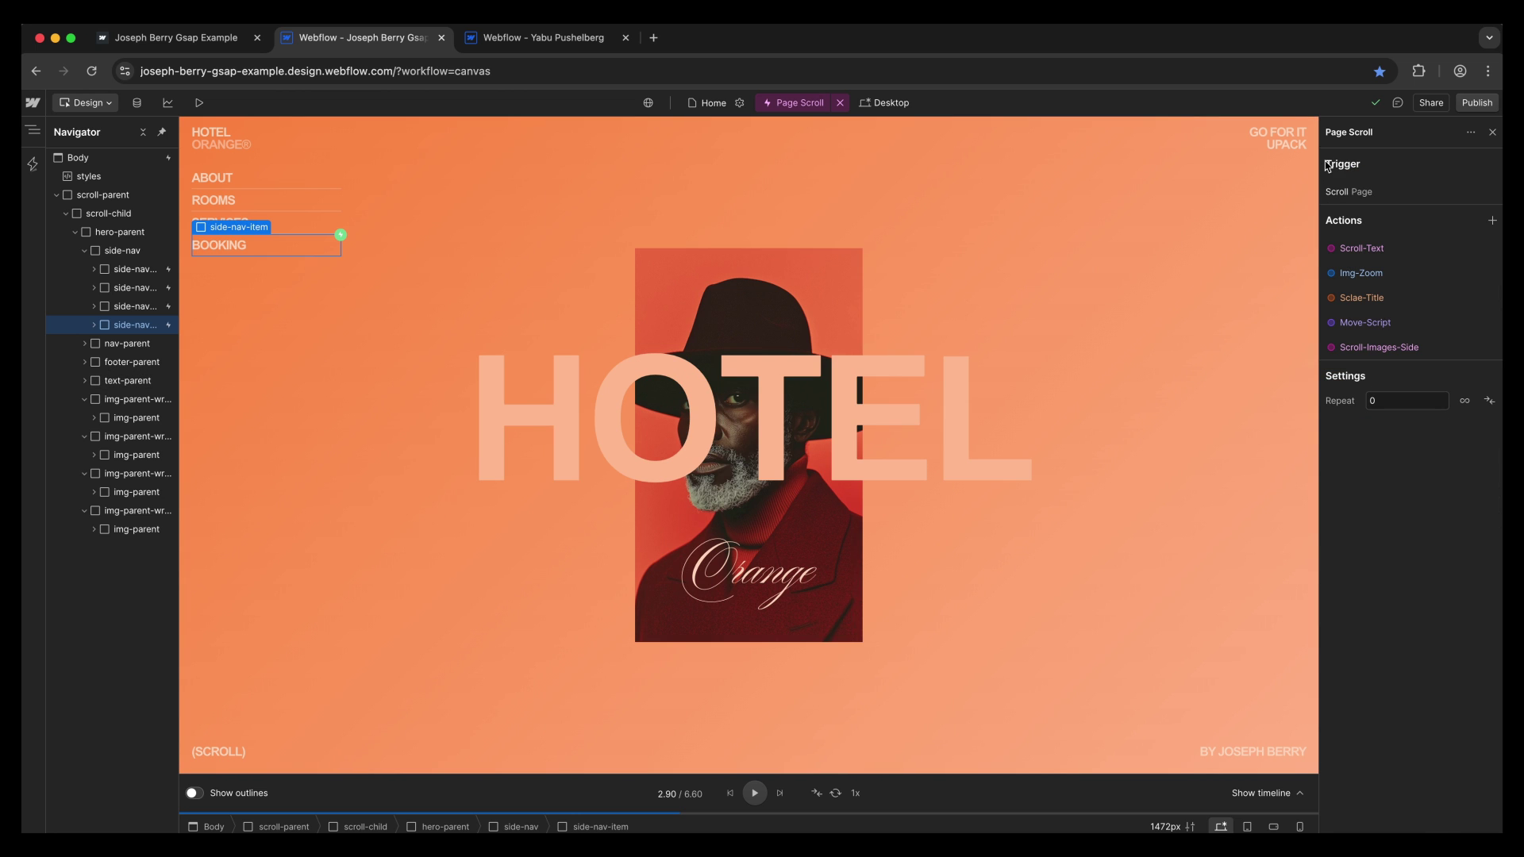
left_click(1493, 134)
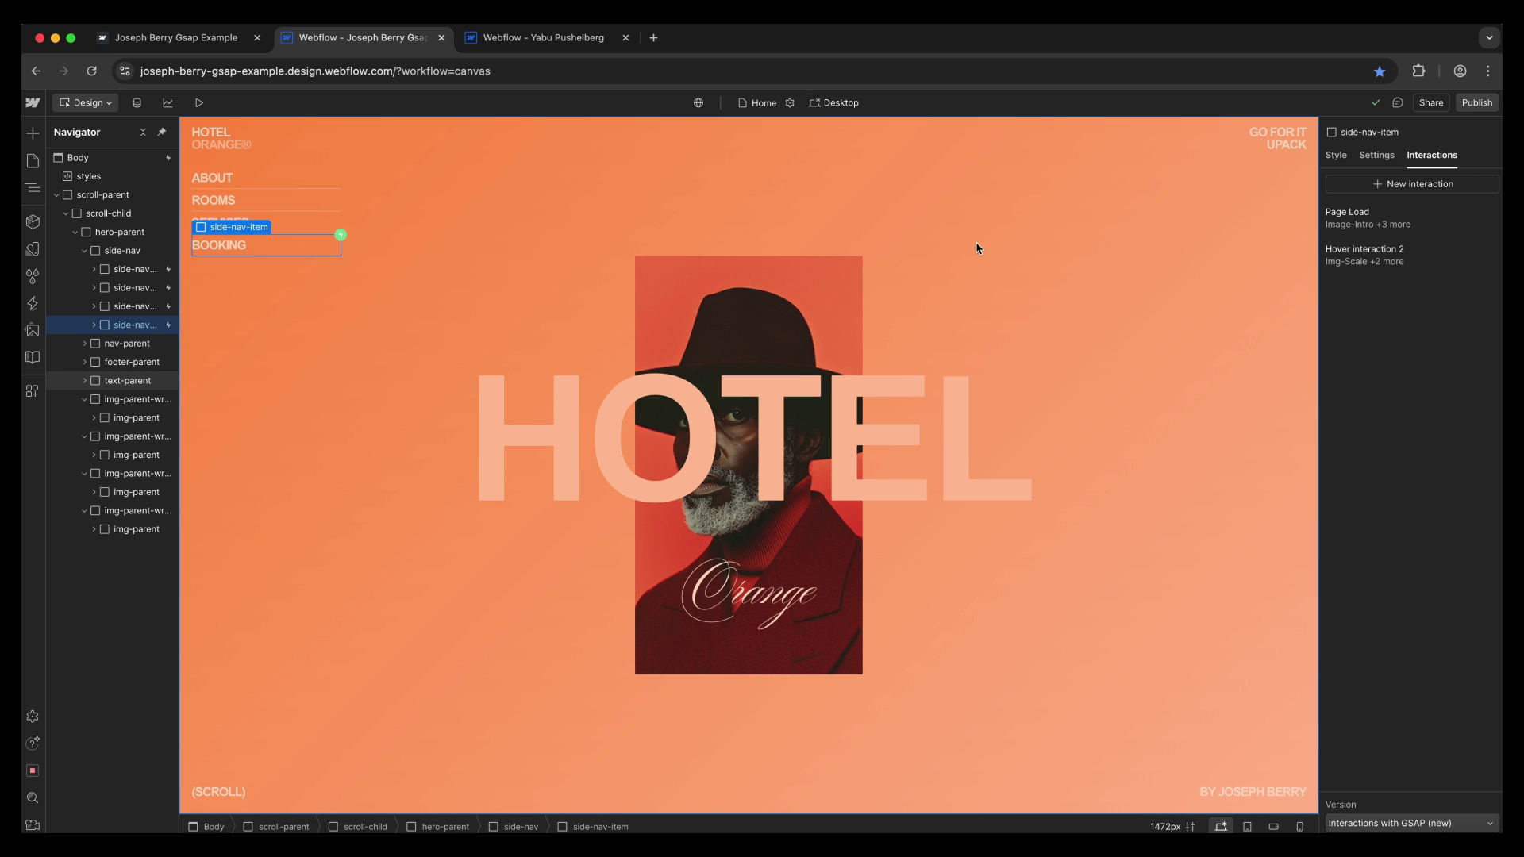
Inspect the side-nav-item's border-line elements in the Navigator, then show its interactions.
left_click(1338, 156)
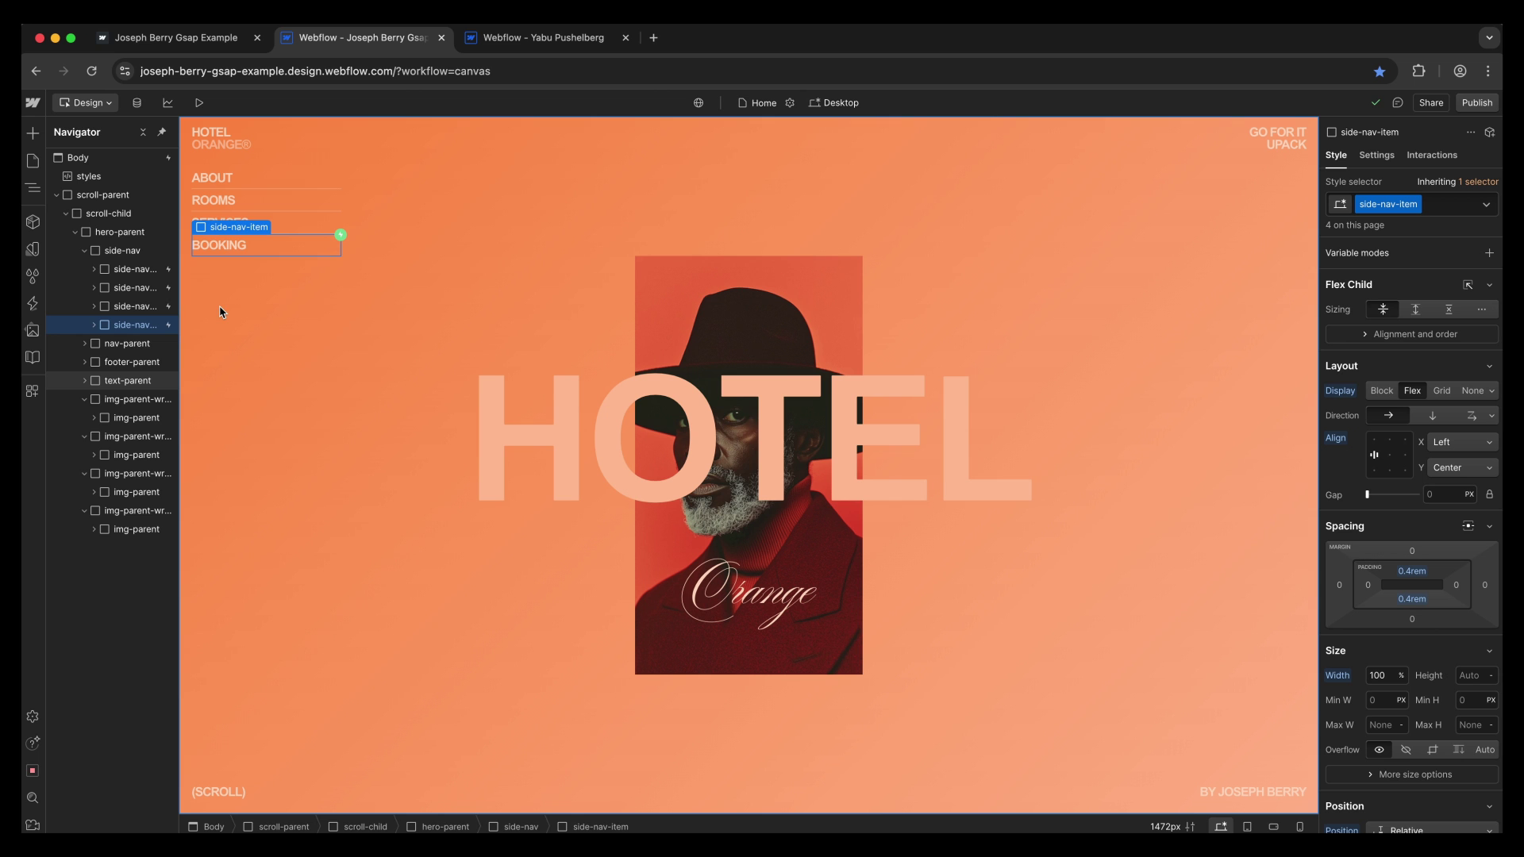
left_click(94, 325)
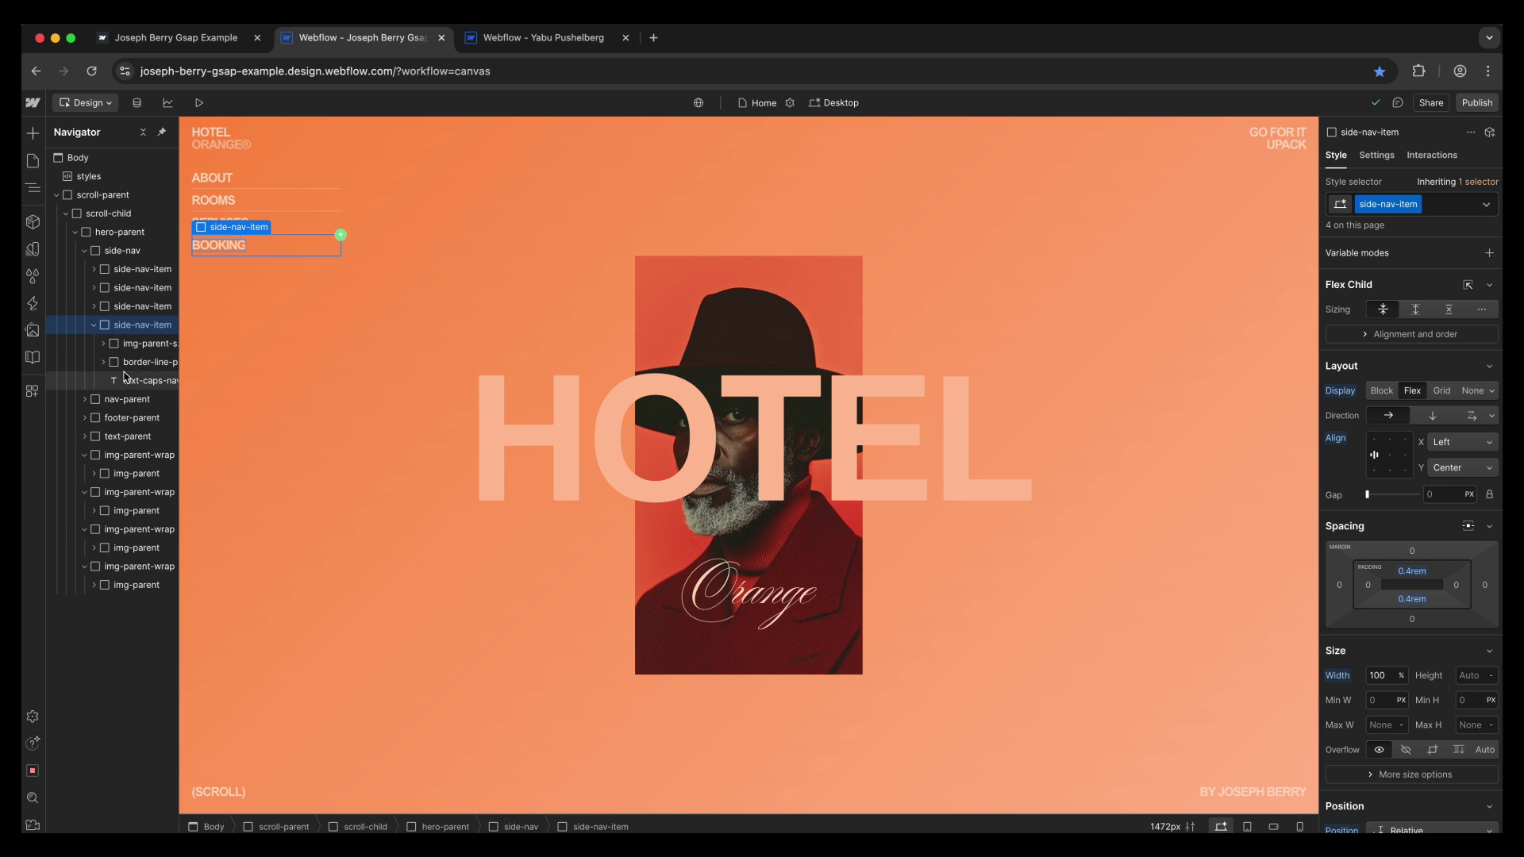
left_click(103, 362)
left_click(134, 380)
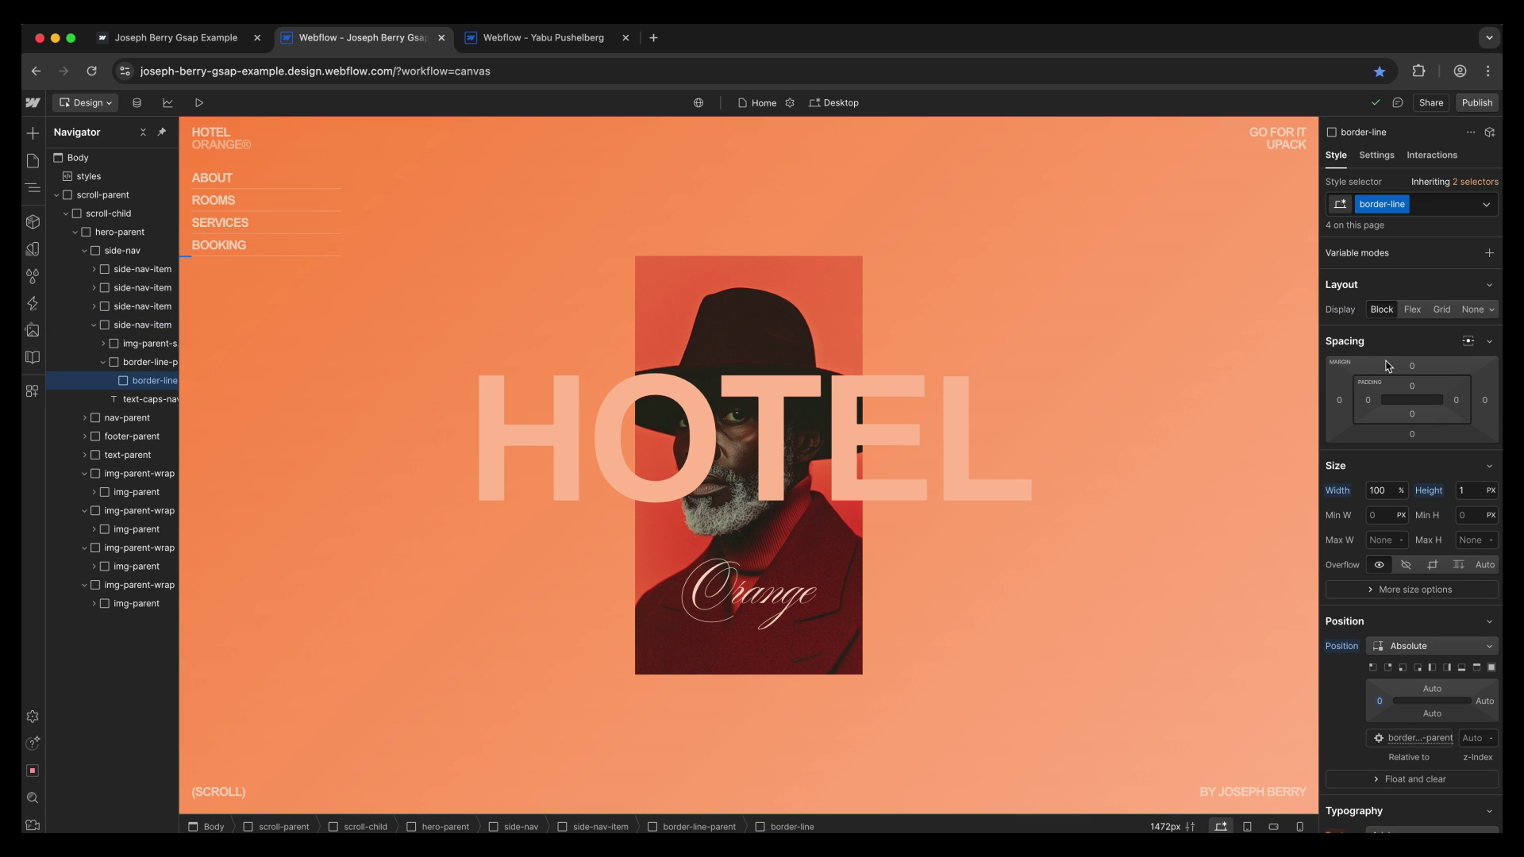
scroll(1387, 365, "down", 10)
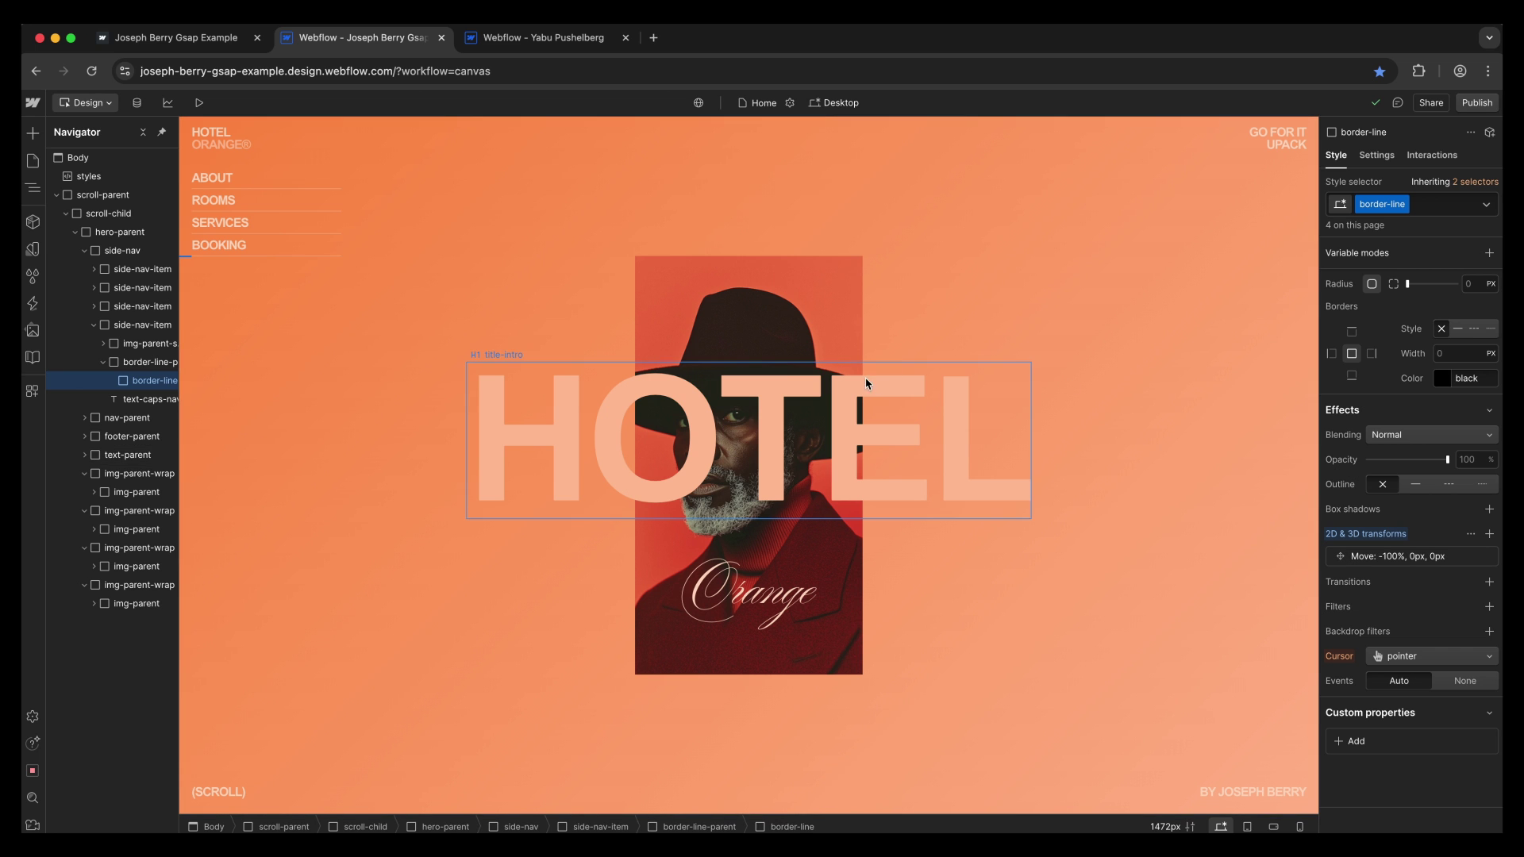
left_click(90, 325)
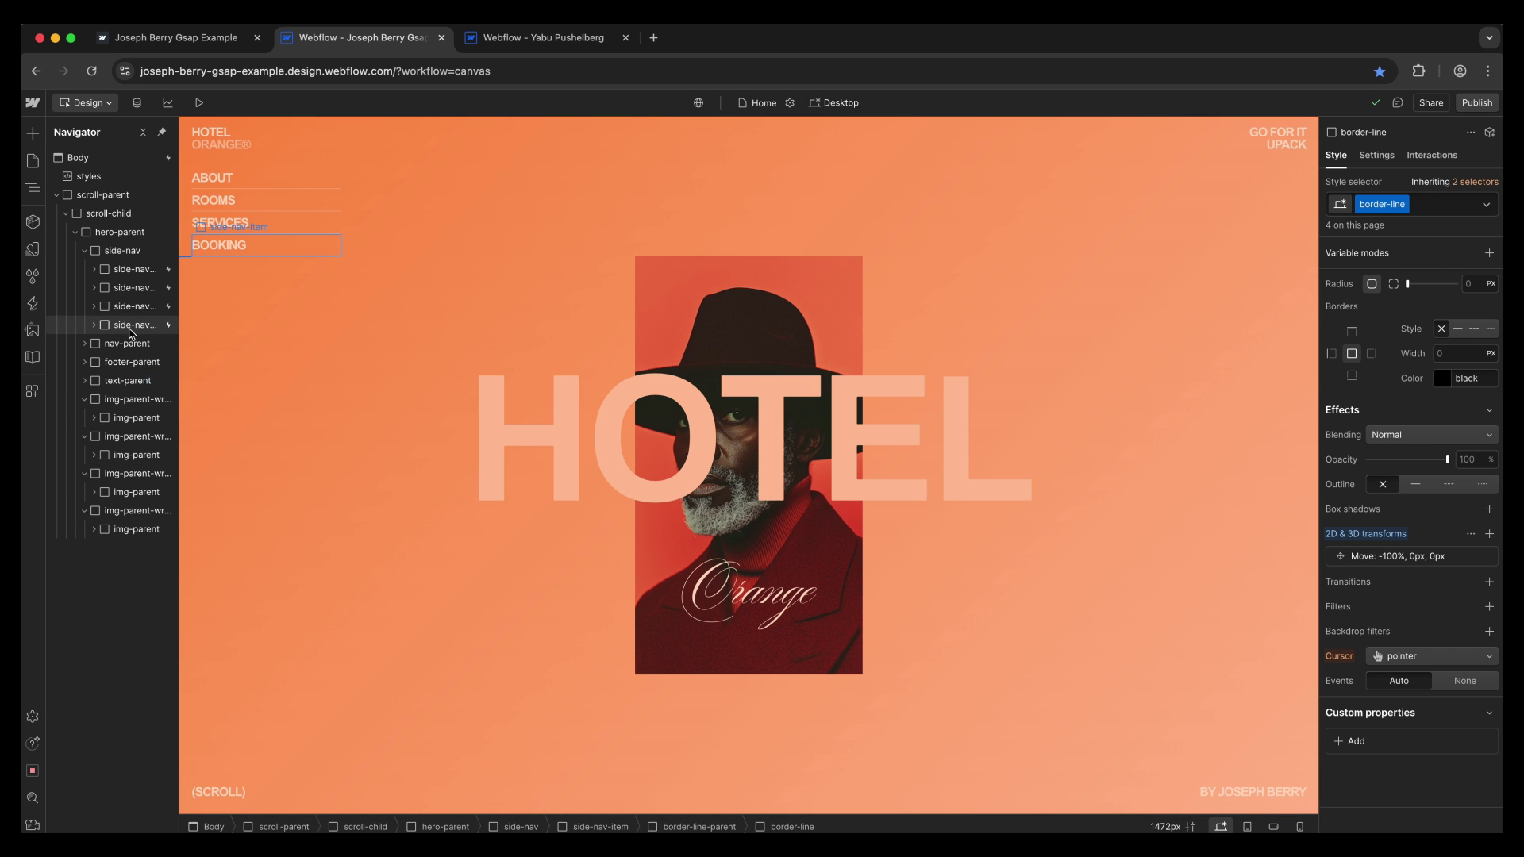
left_click(131, 328)
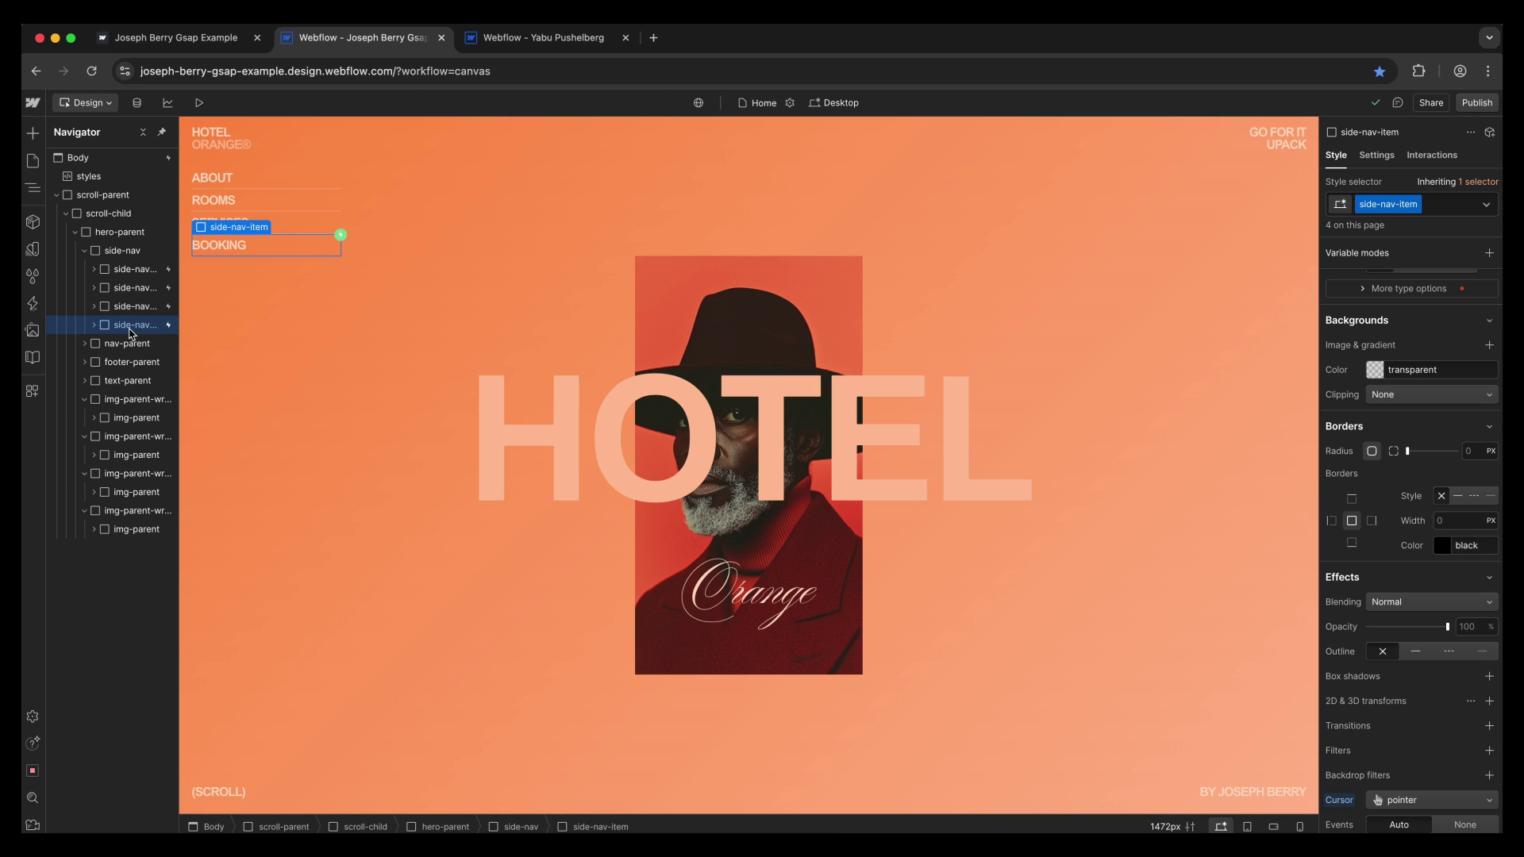
left_click(1429, 157)
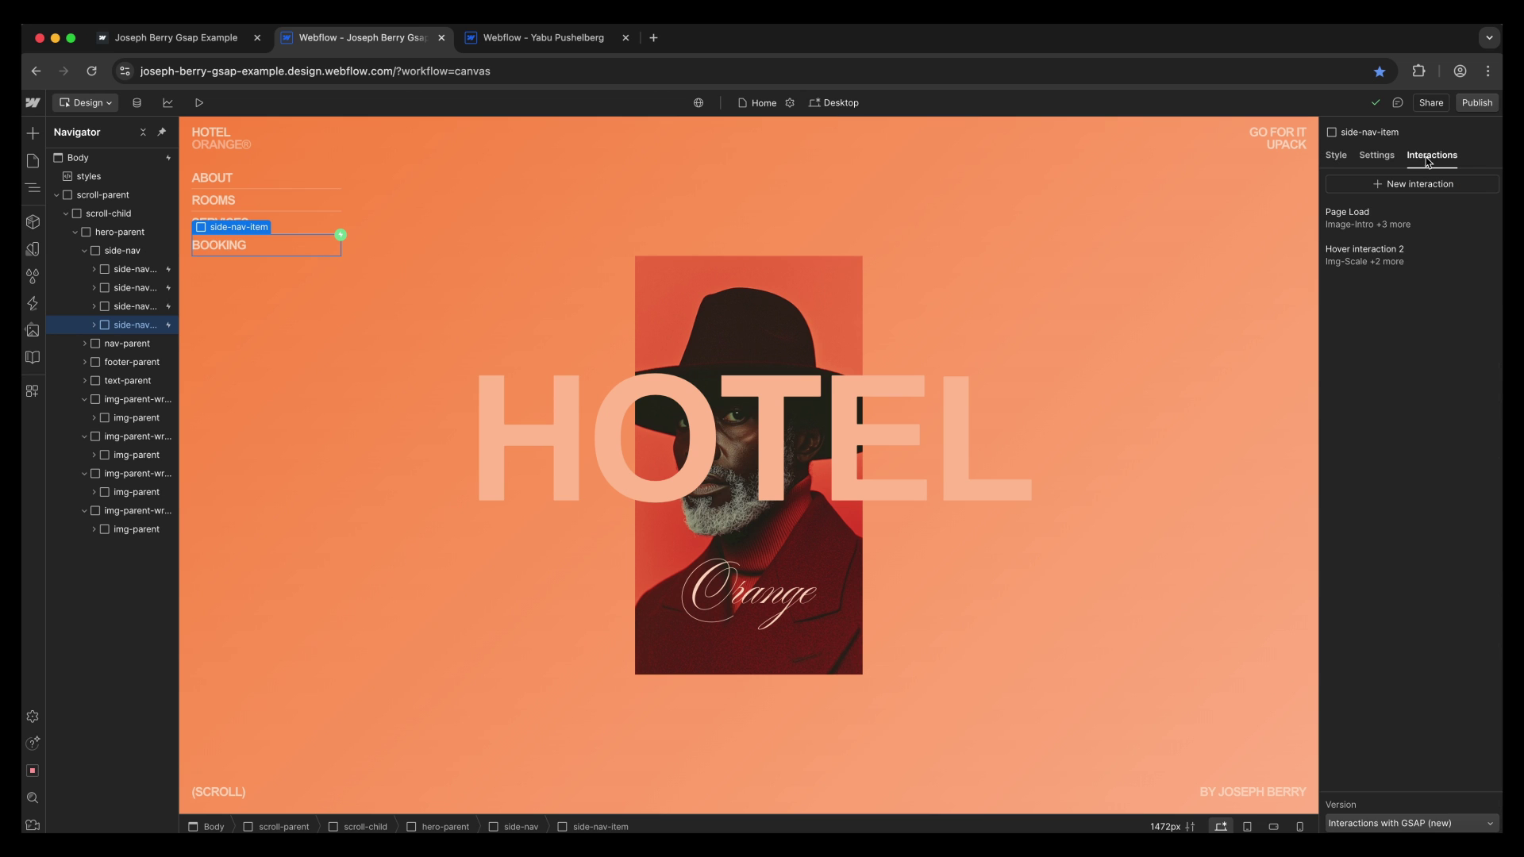
Open Hover interaction 2's timeline and confirm Img-Scale targets descendant .img-cover-nav.
left_click(1347, 252)
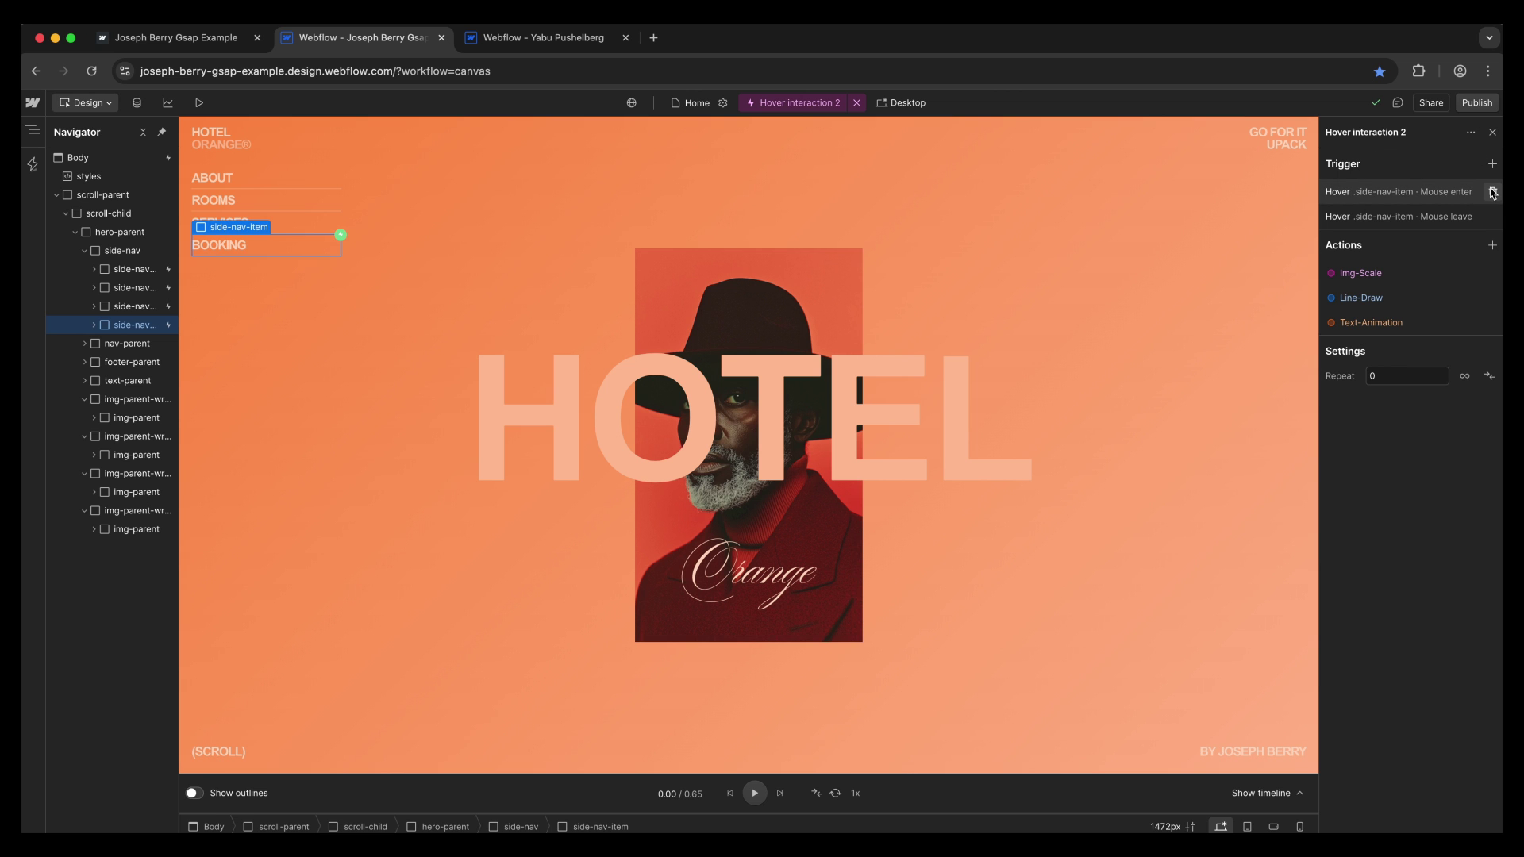
left_click(1265, 793)
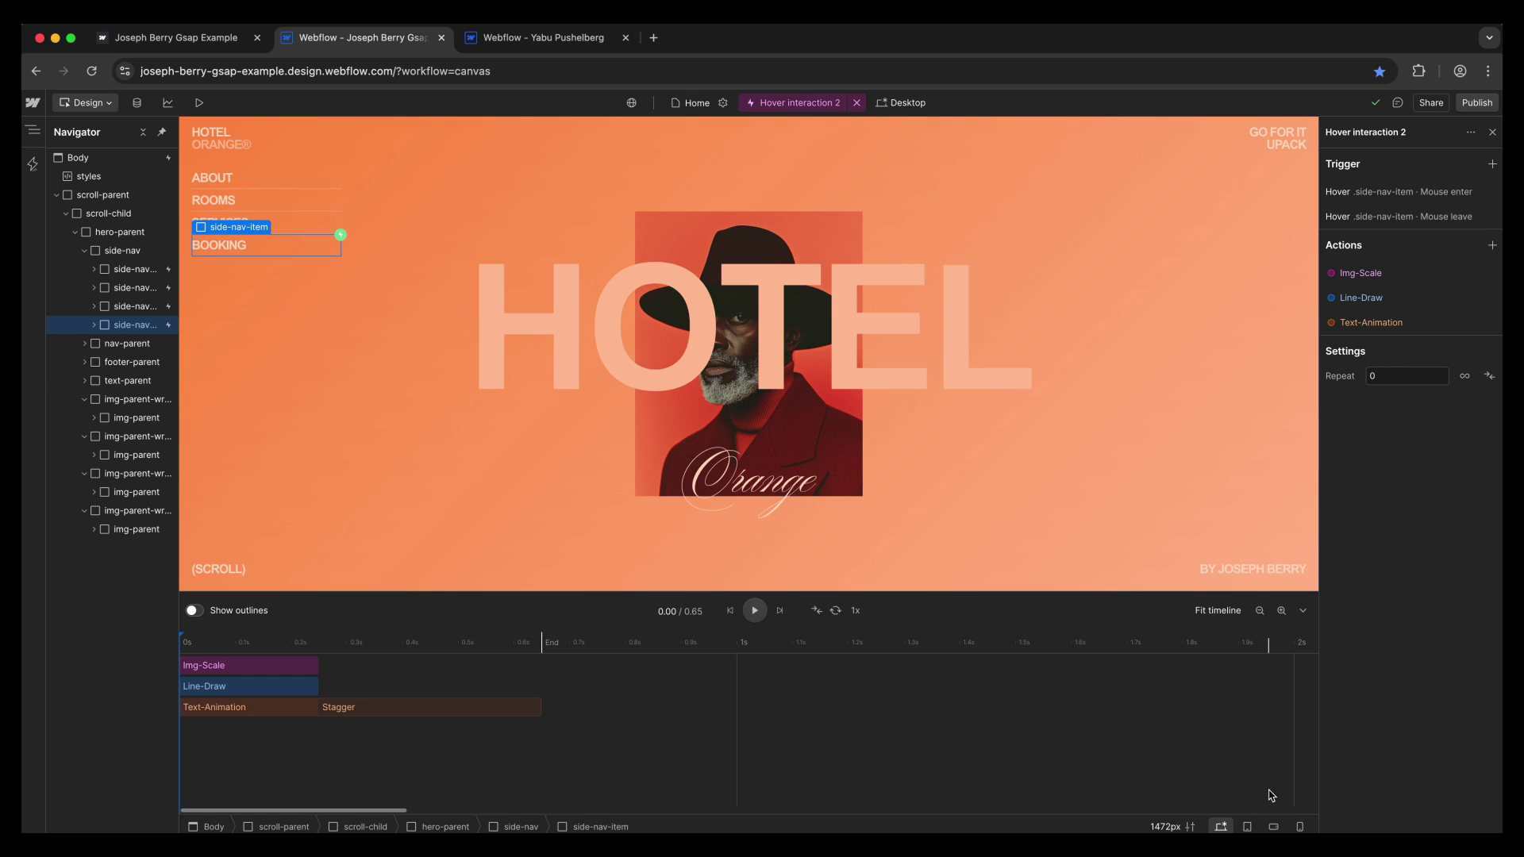
left_click(226, 674)
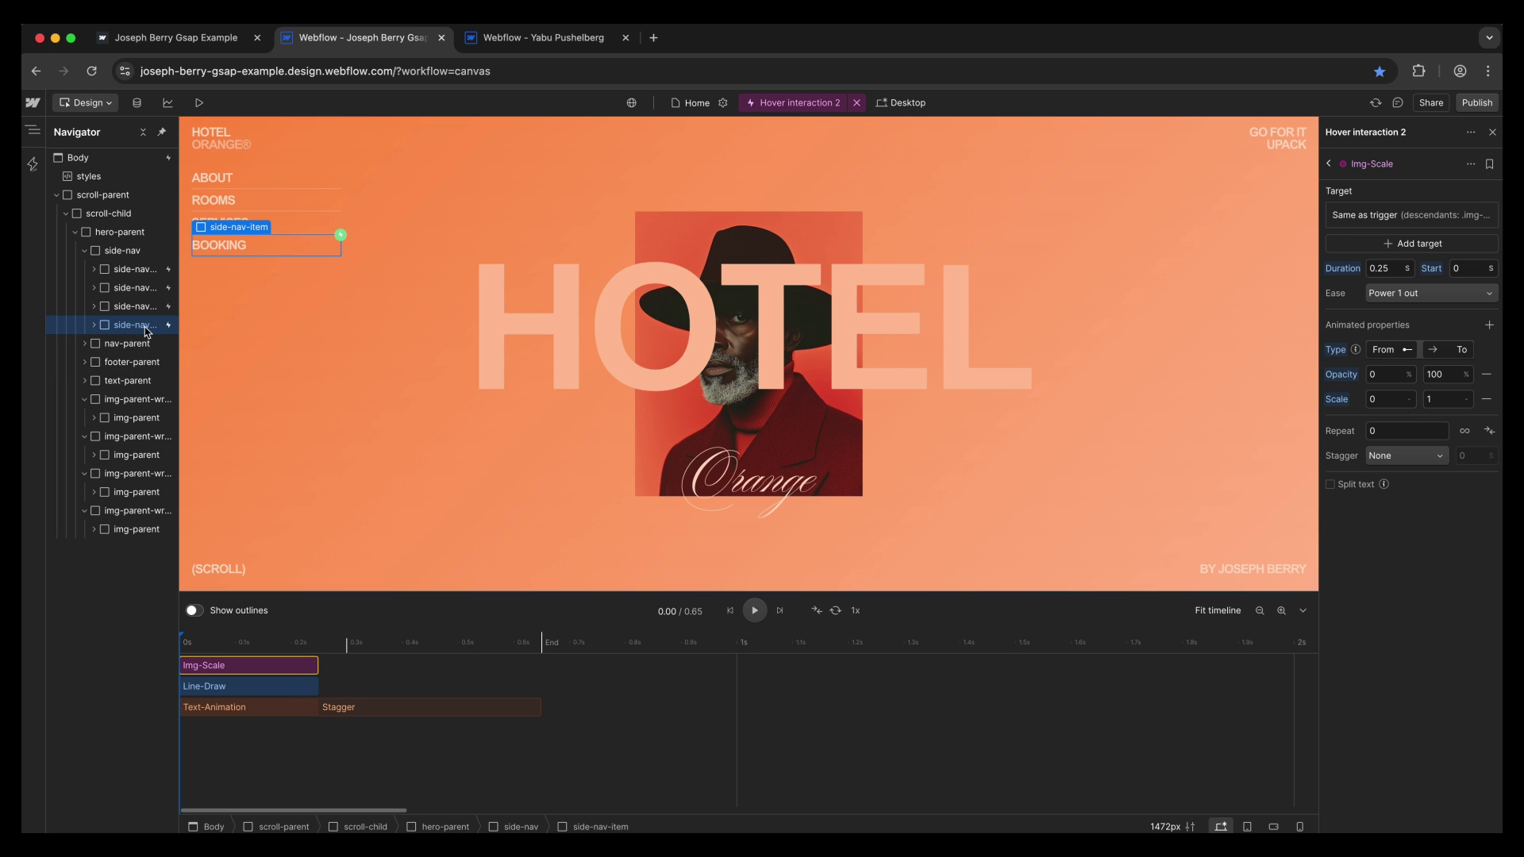
left_click(94, 325)
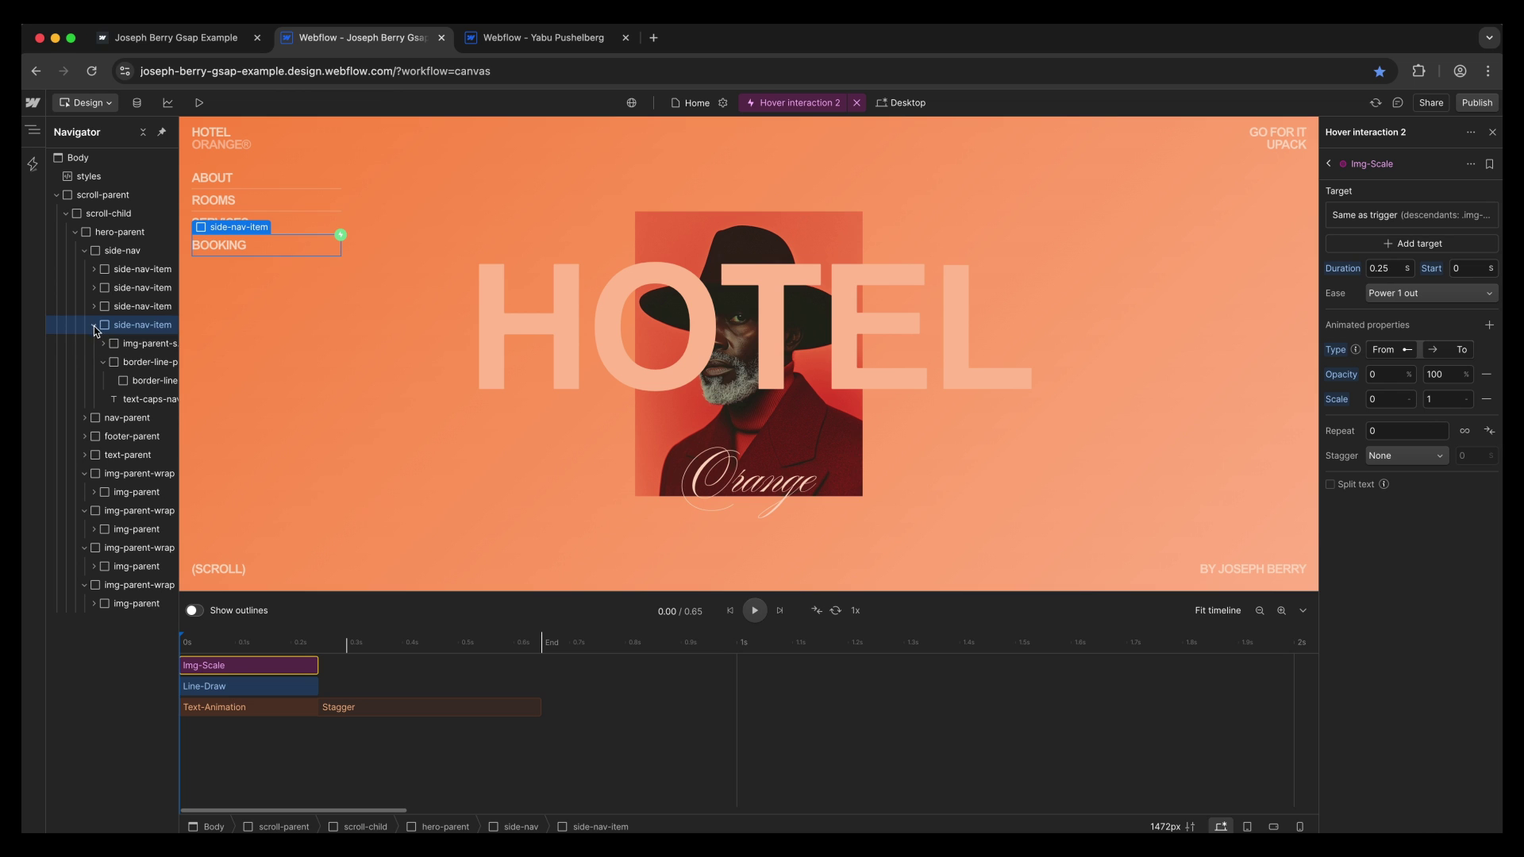
left_click(139, 342)
left_click(1387, 225)
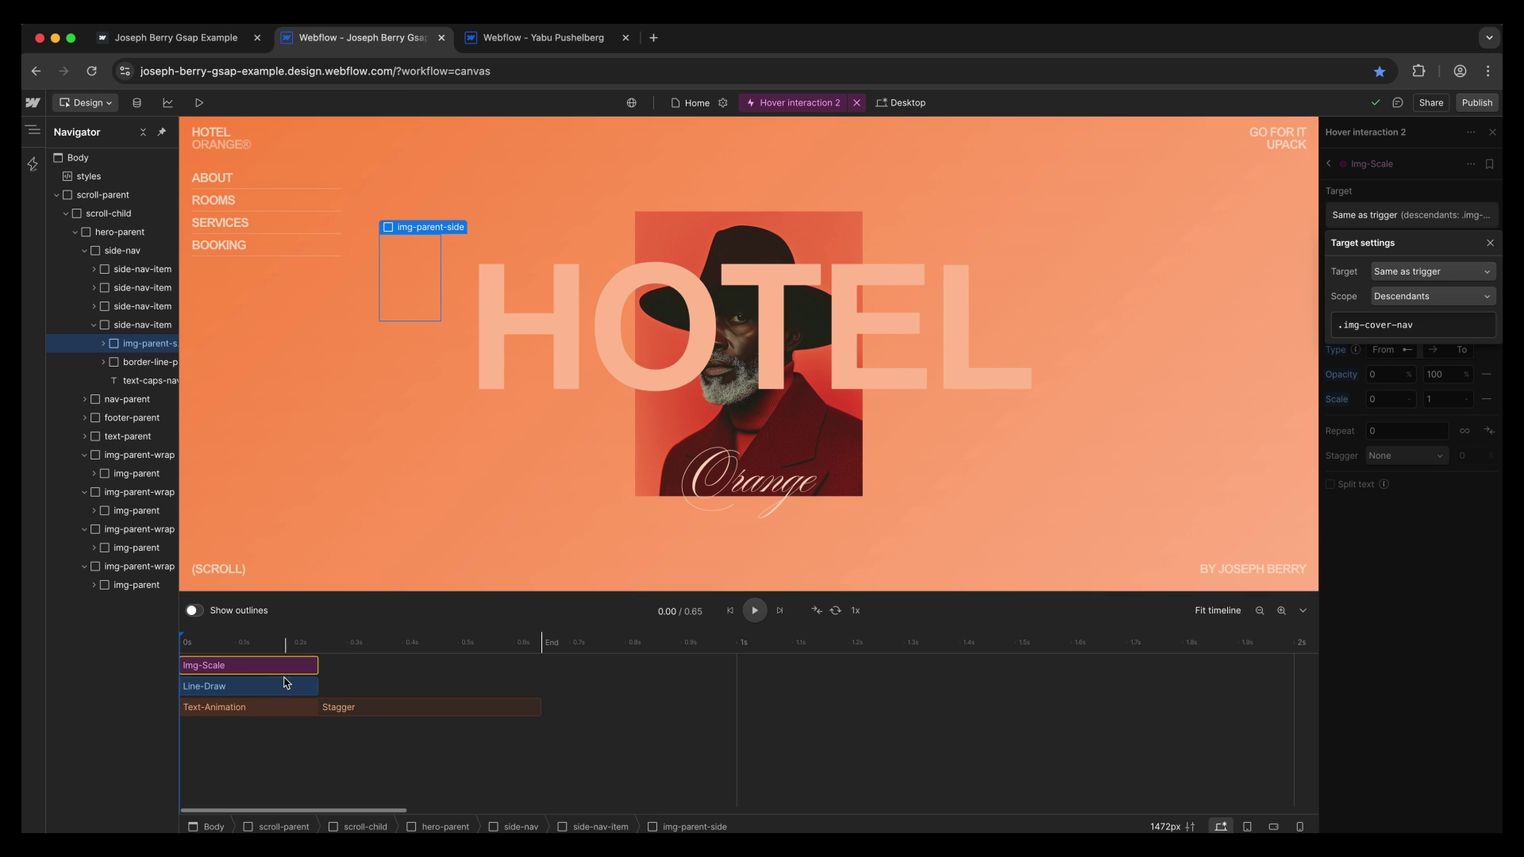
left_click(258, 665)
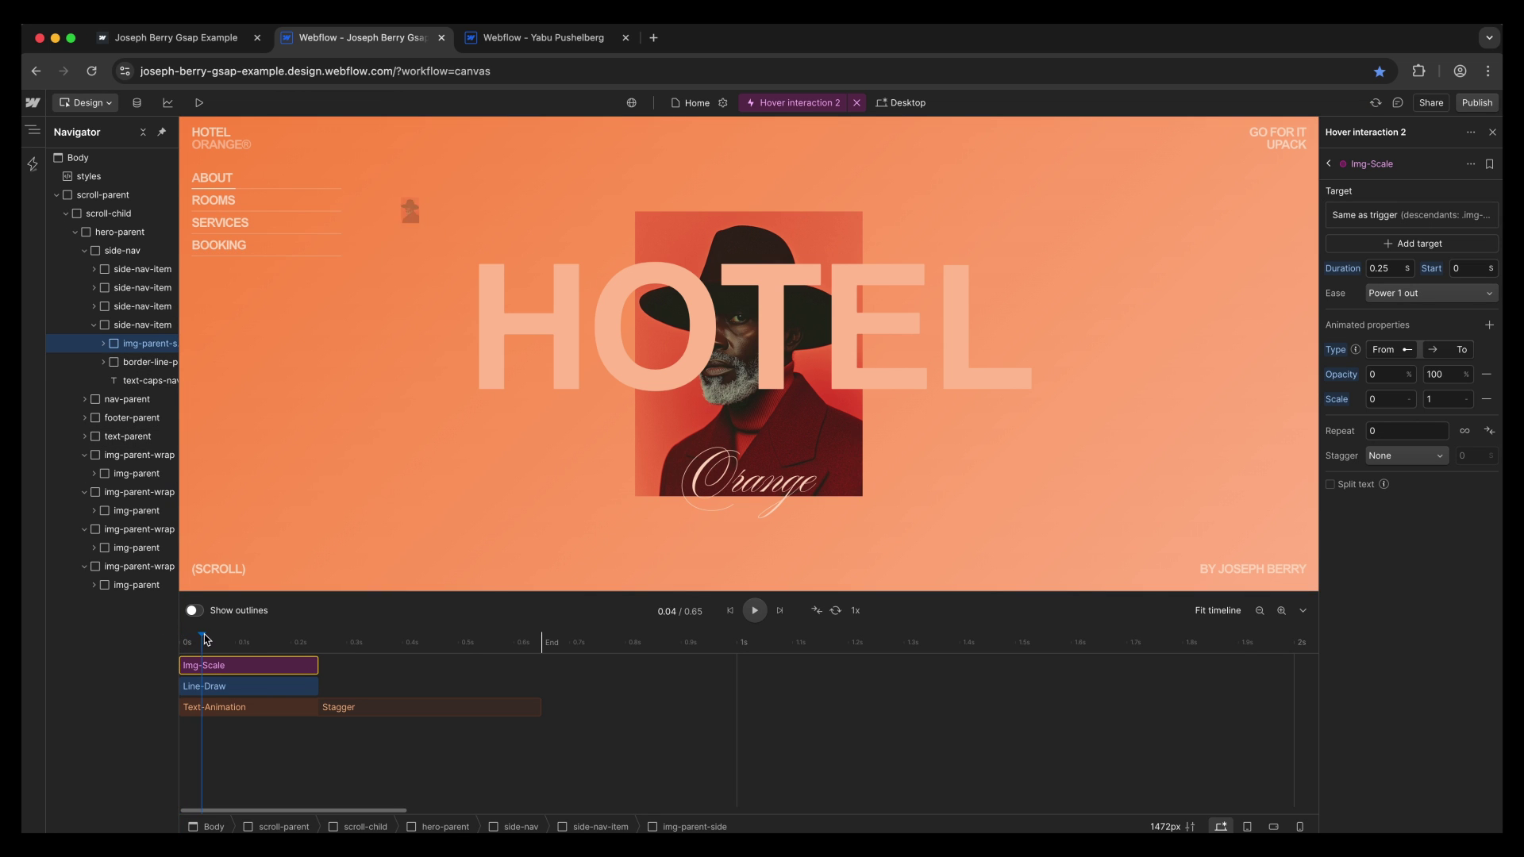
Reset the Line-Draw action's Move X to run from -100% to 0%, previewing the slide.
left_click(214, 687)
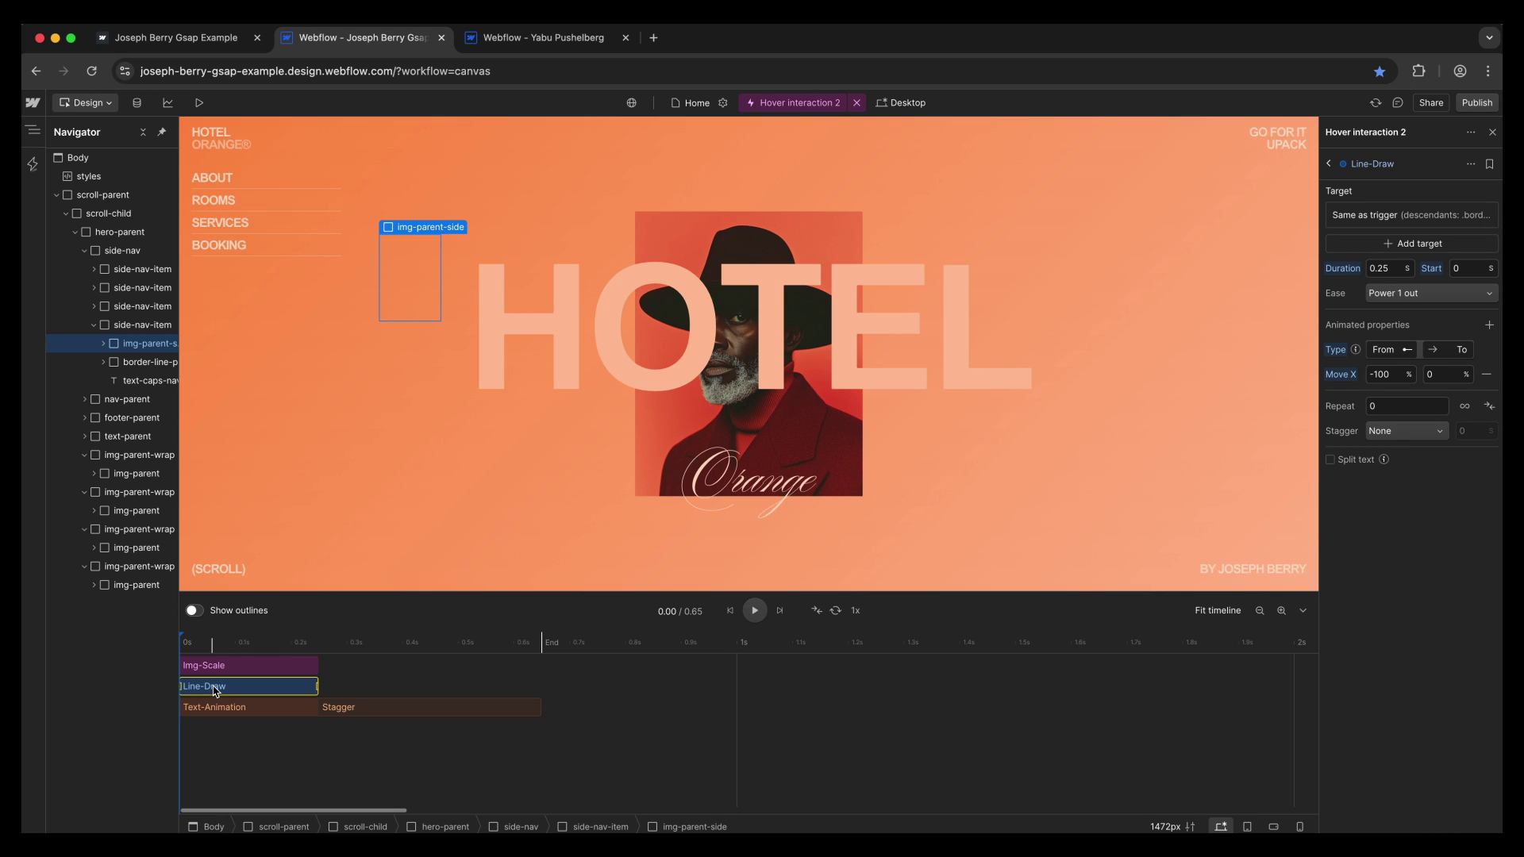
left_click(1395, 382)
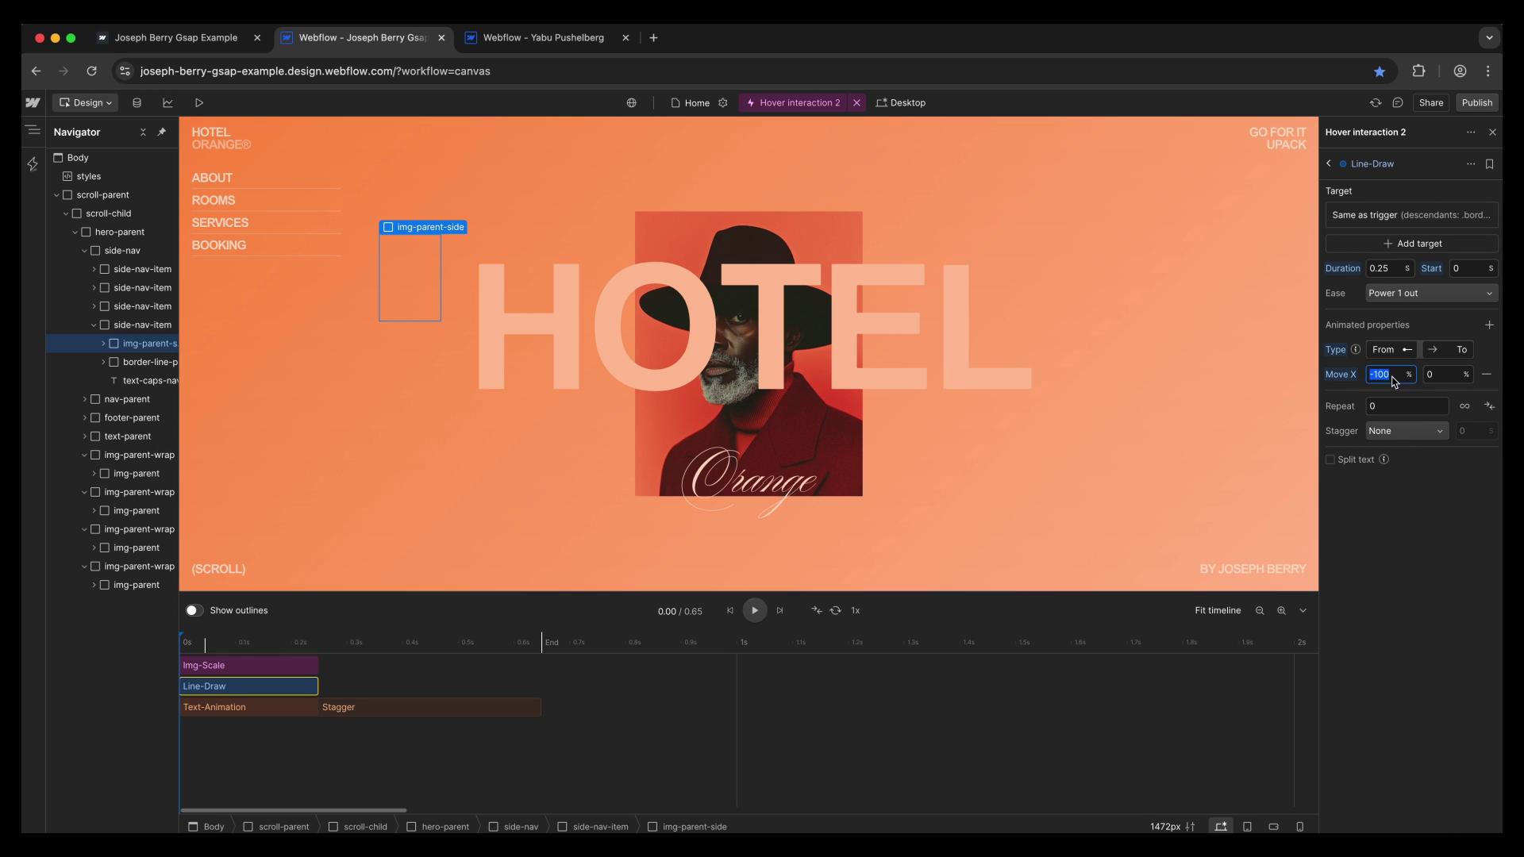
left_click(1451, 377)
left_click(1340, 375)
left_click(1352, 405)
key("Return")
left_click(755, 611)
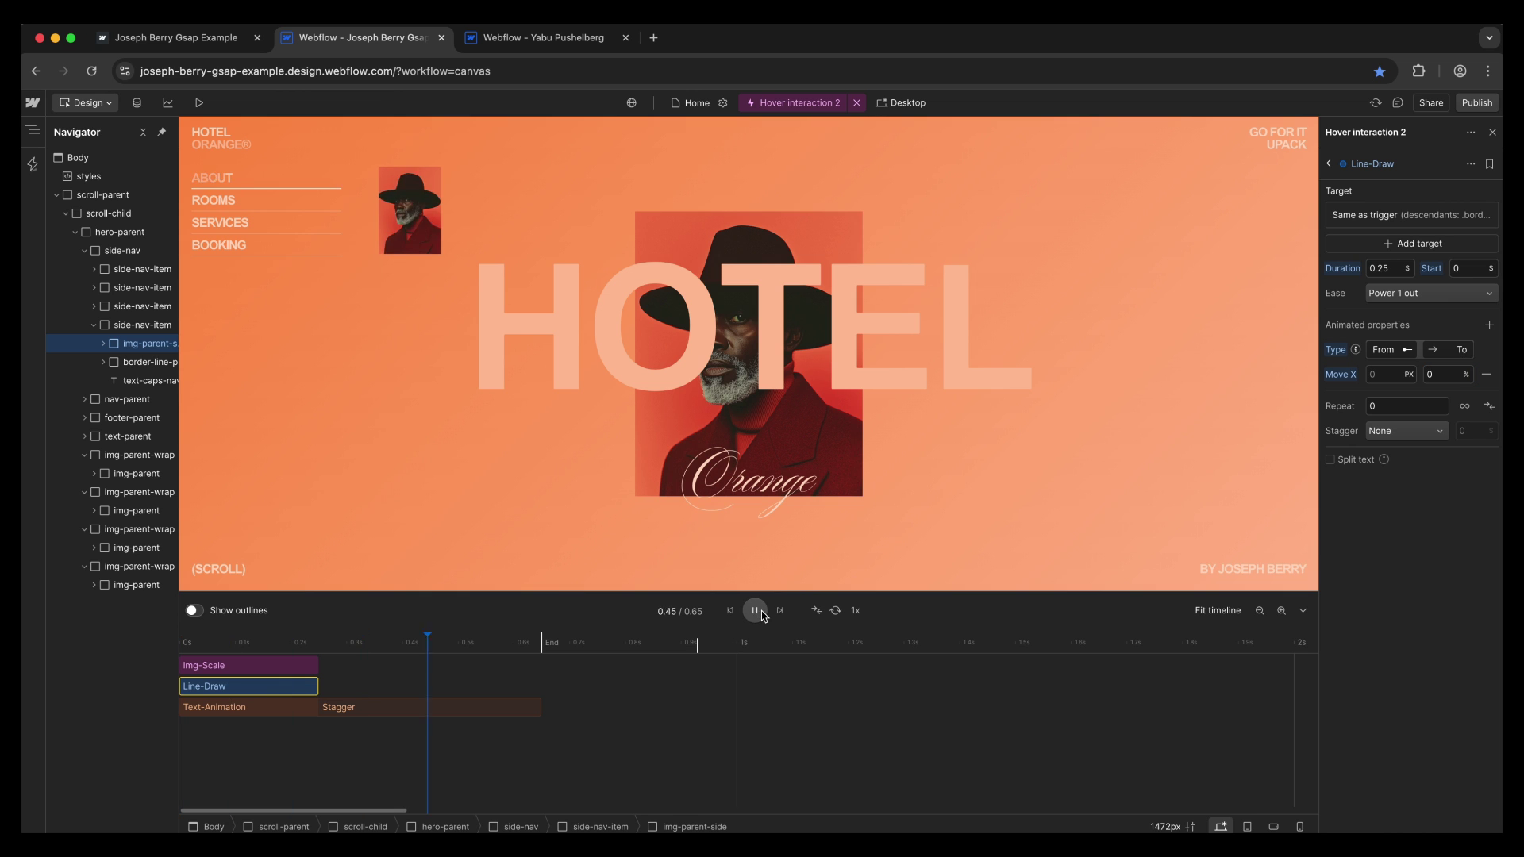
left_click(755, 611)
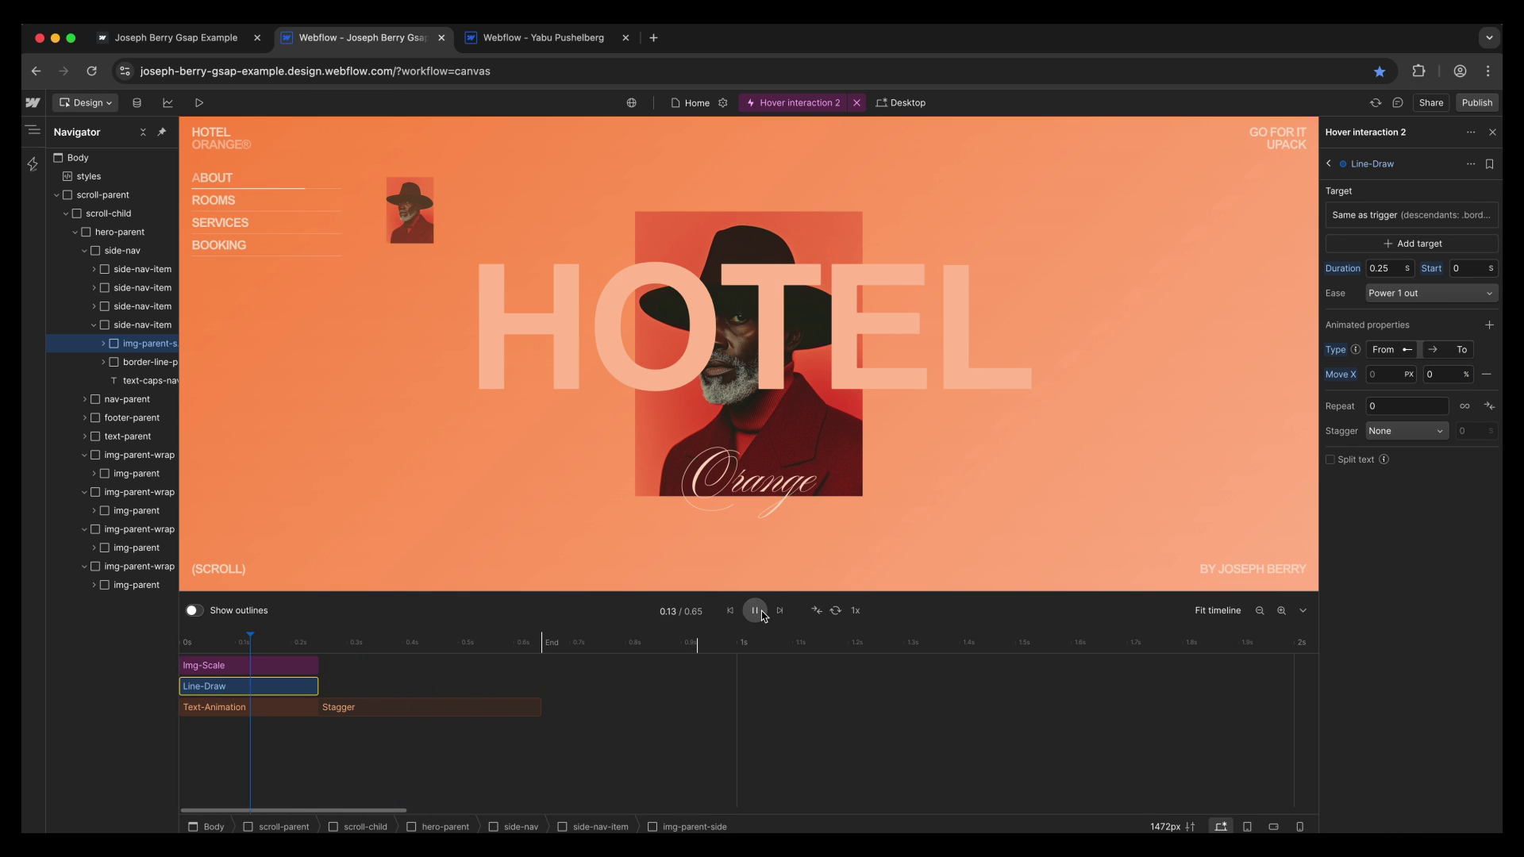
left_click(755, 610)
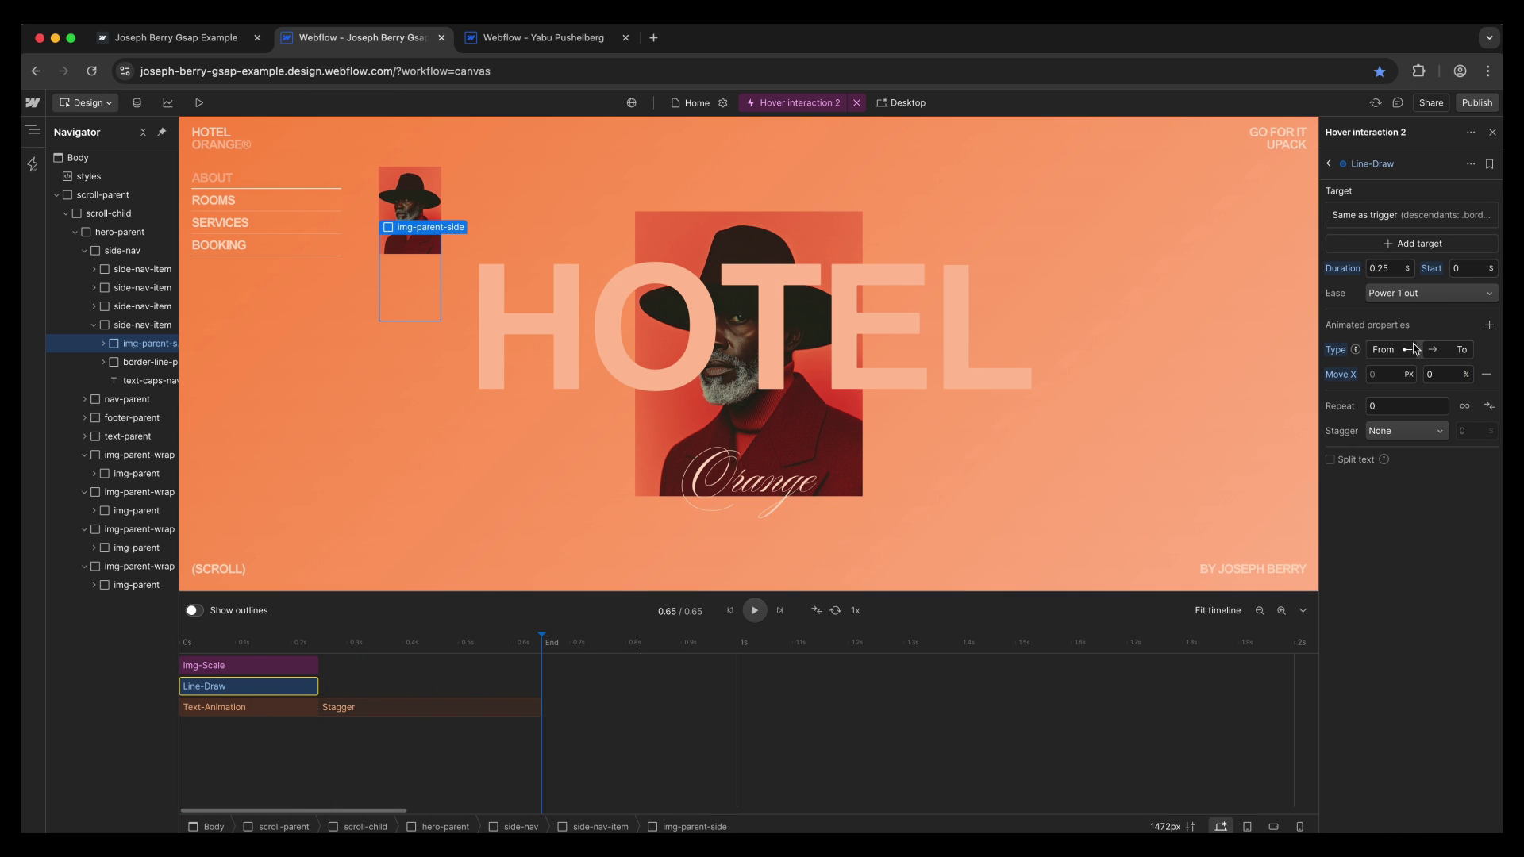
left_click(1381, 377)
key("BackSpace")
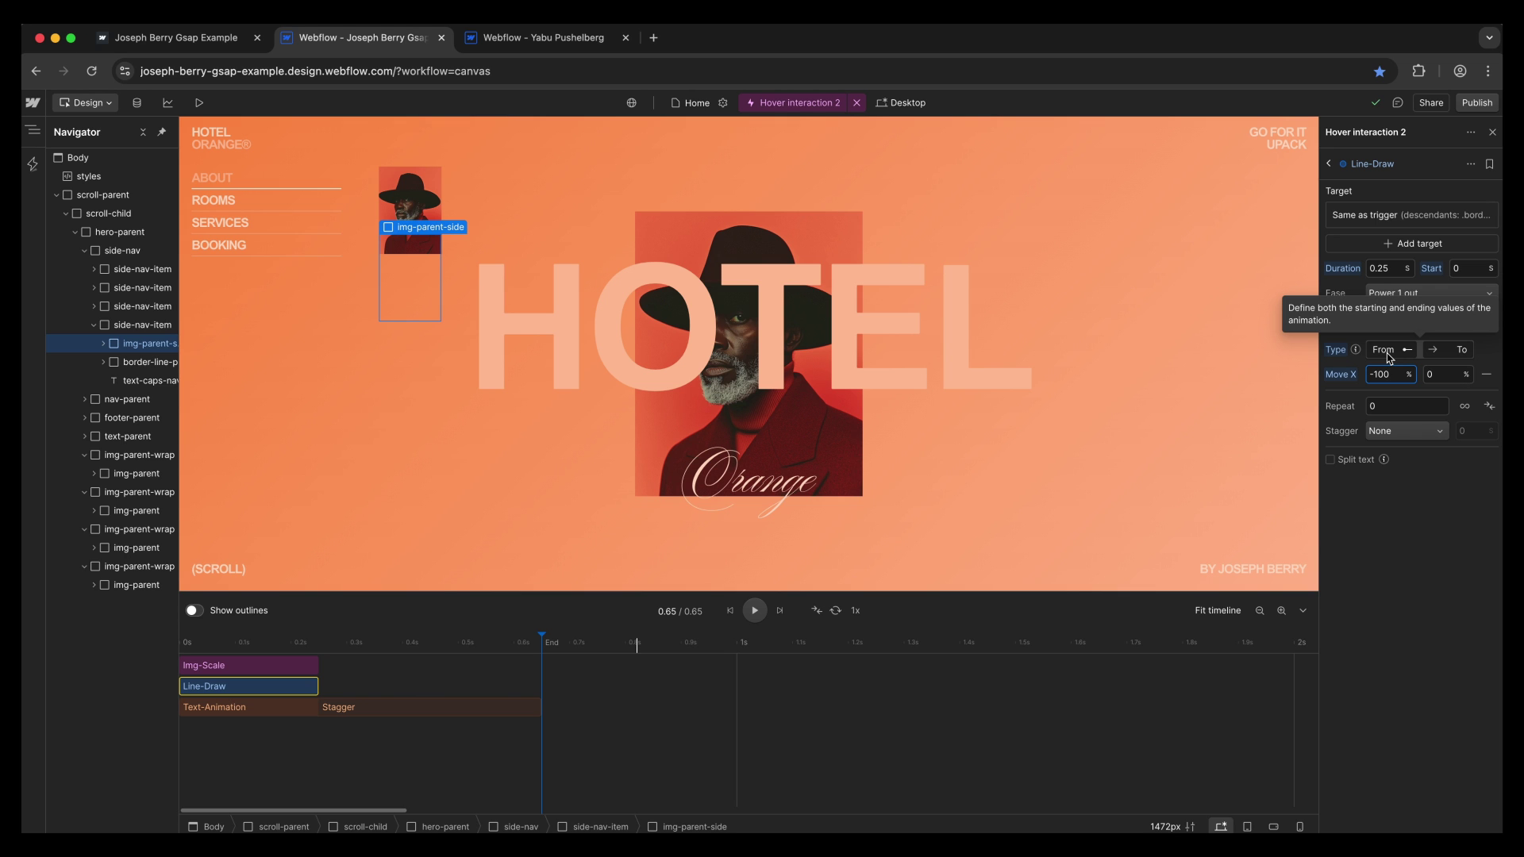
Open the Text-Animation action, rewind the preview and clear its opacity values.
left_click(211, 707)
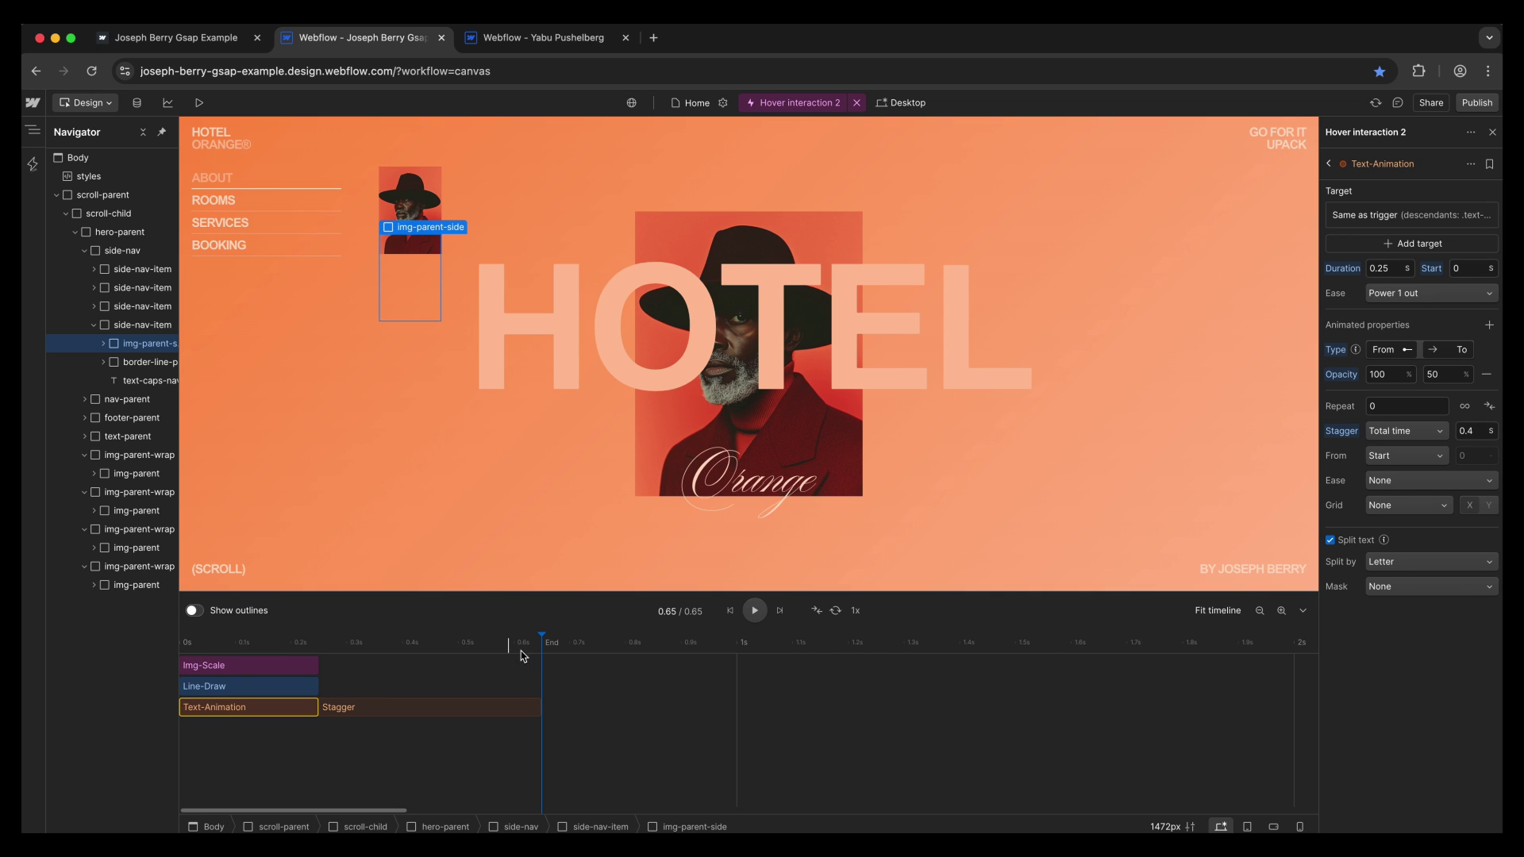
left_click_drag(544, 638, 319, 643)
left_click(730, 610)
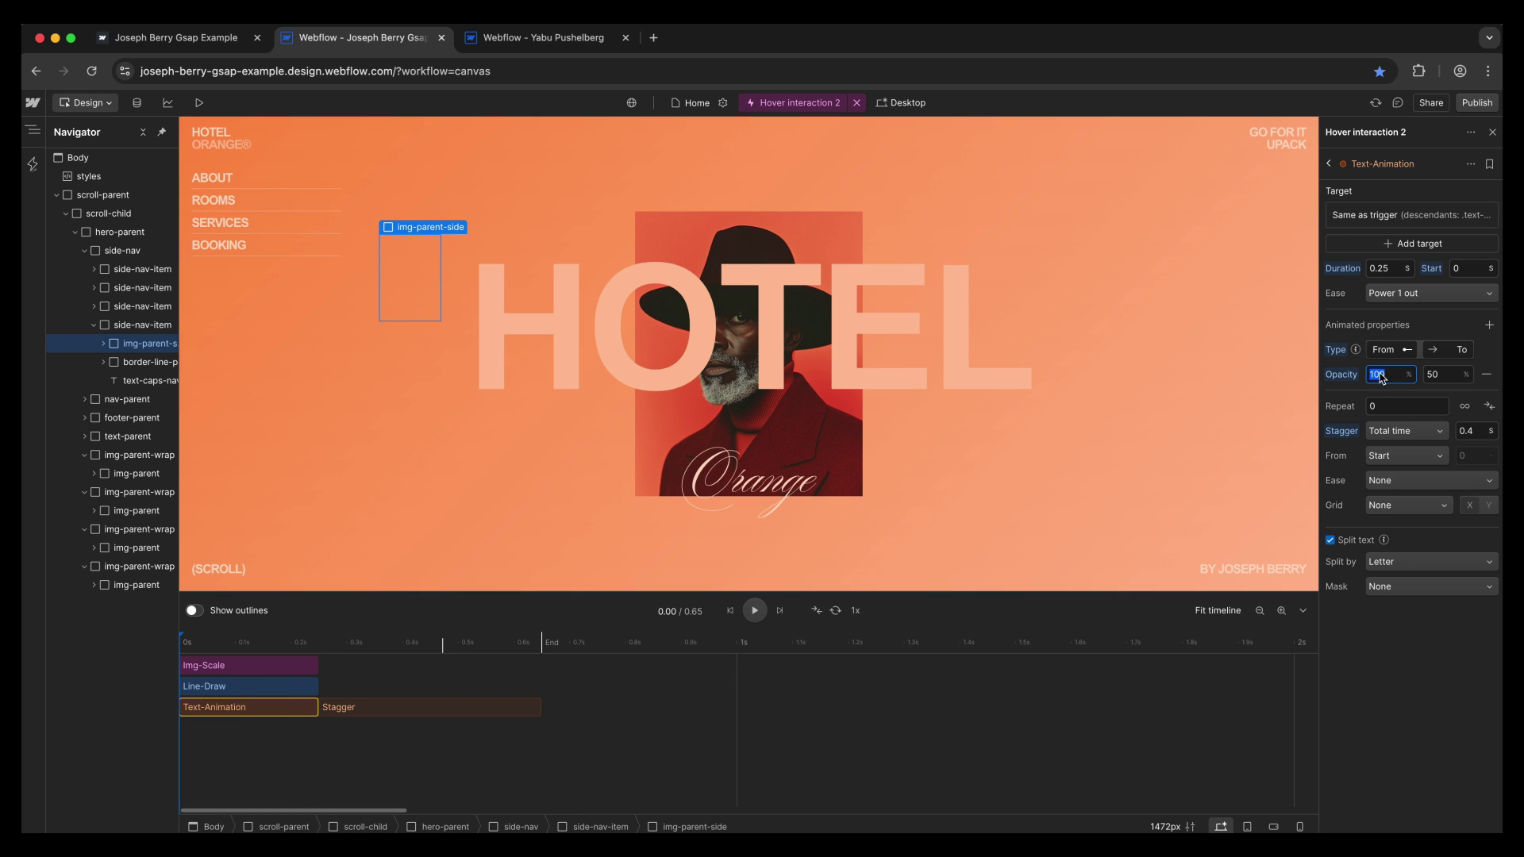
key("Tab")
left_click(1347, 383)
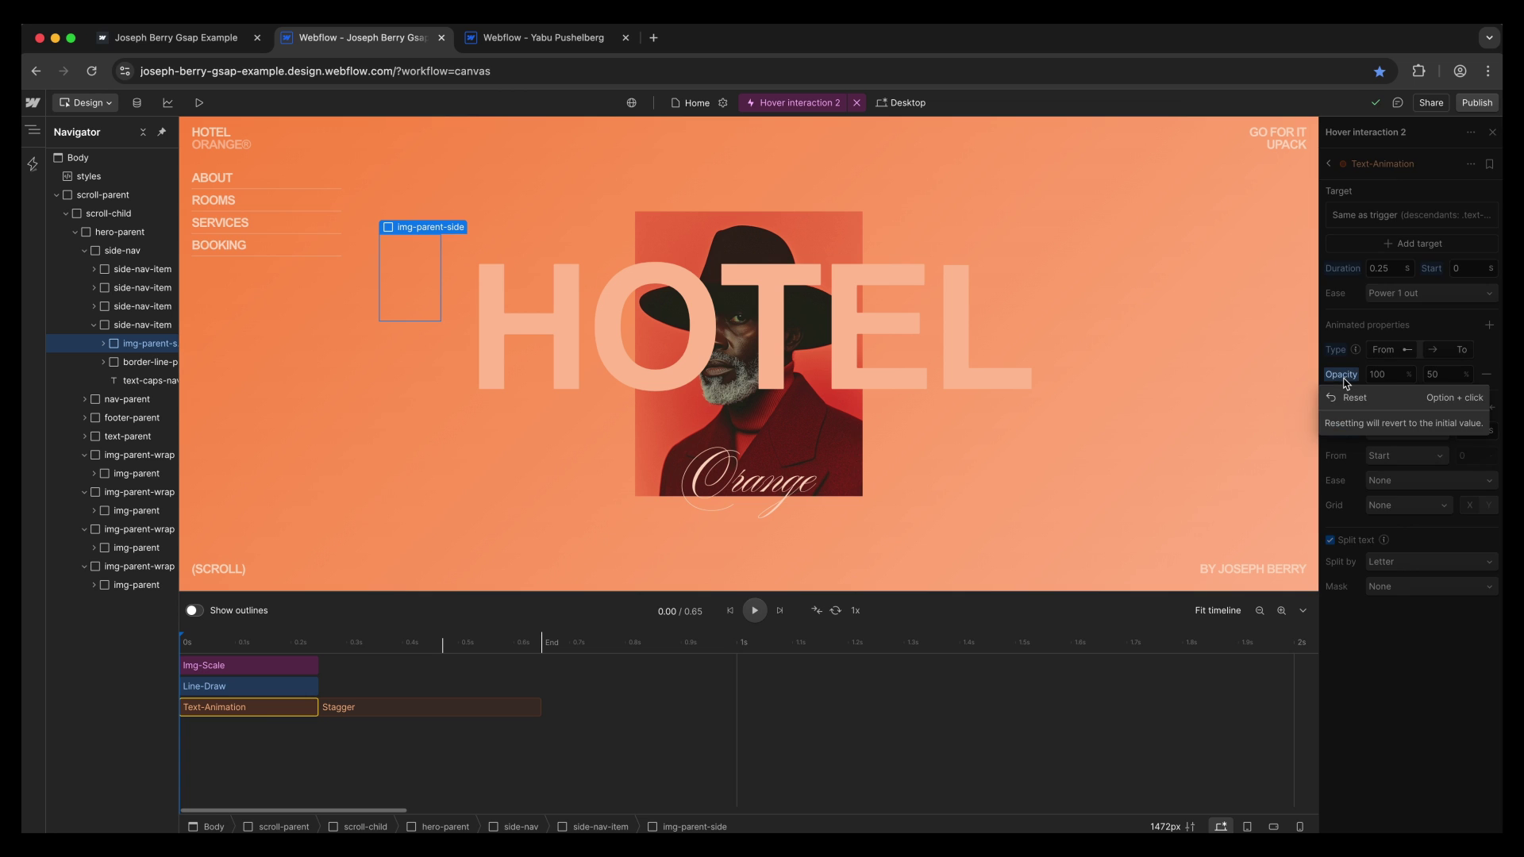
left_click(1346, 399)
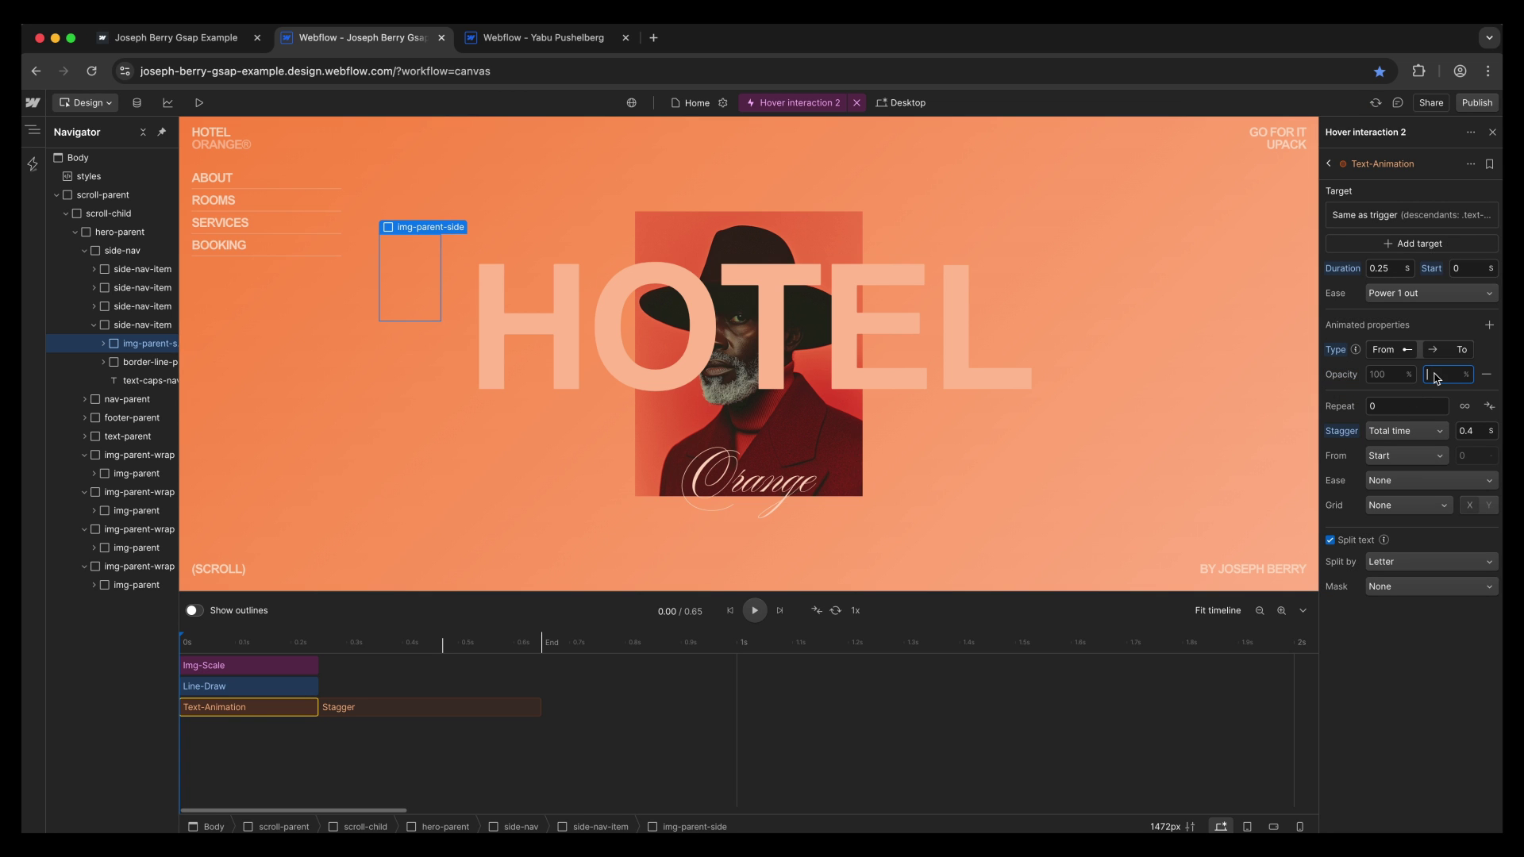
key("Return")
Set the Text-Animation ending opacity to 50 and preview the hover fade.
left_click(1347, 374)
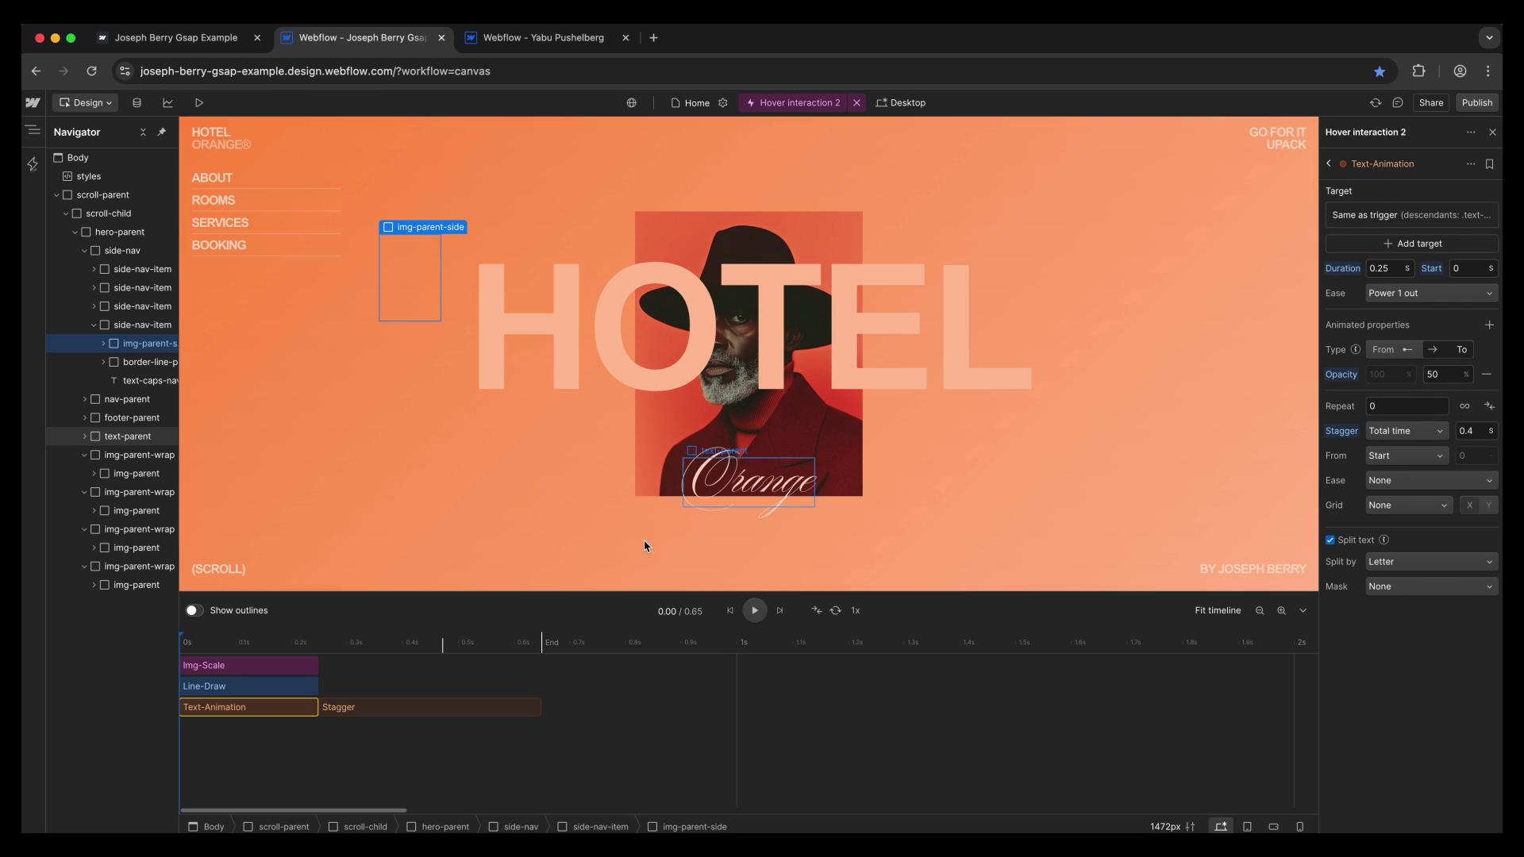
left_click(1347, 384)
left_click(1349, 397)
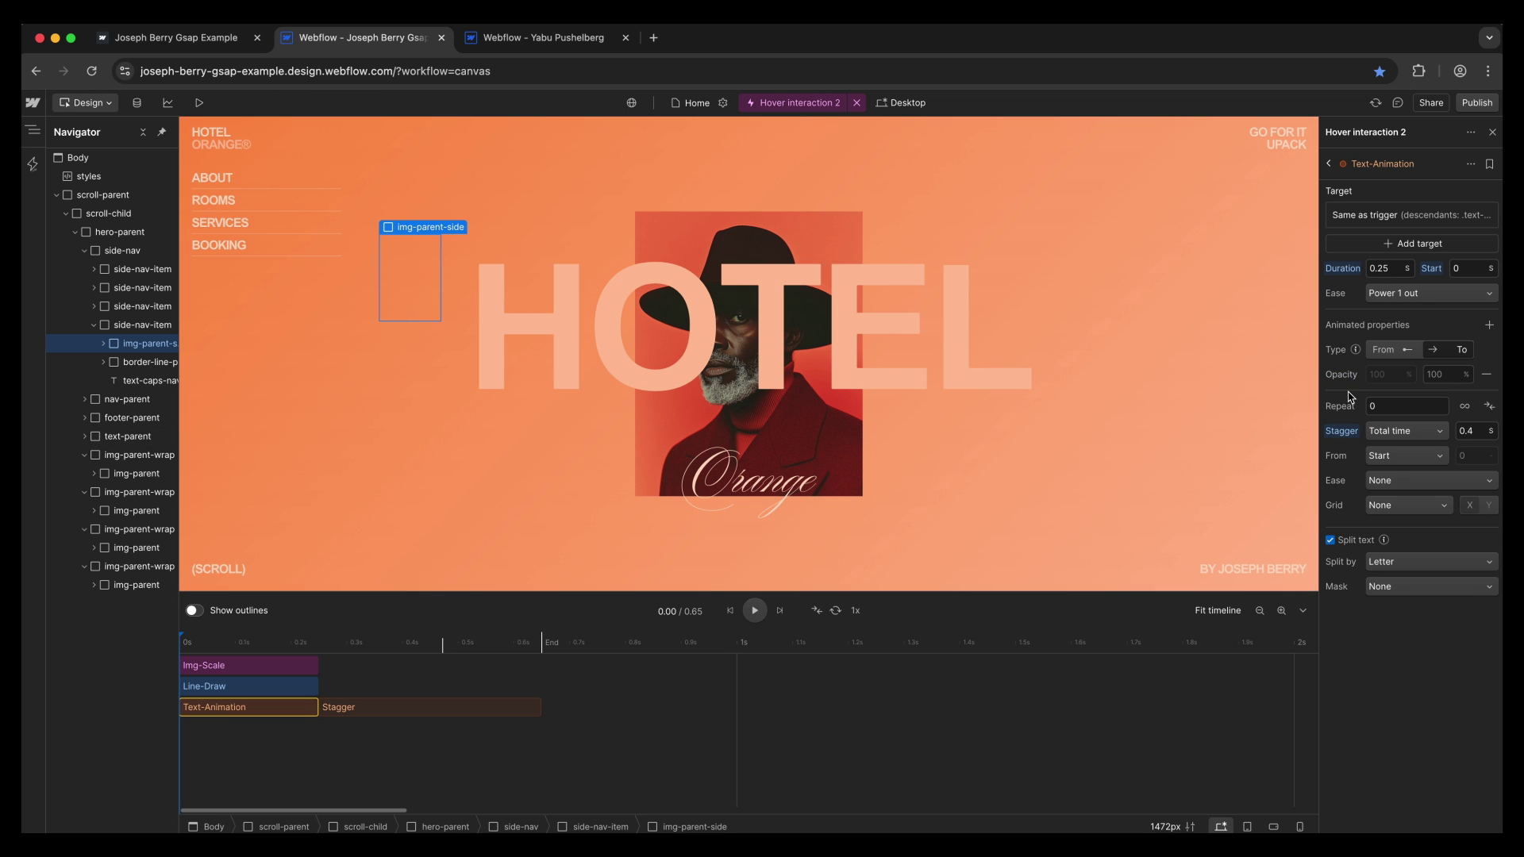
left_click(1443, 375)
type("50")
key("Return")
mouse_move(185, 642)
left_mouse_down()
mouse_move(516, 646)
mouse_move(182, 647)
left_mouse_up()
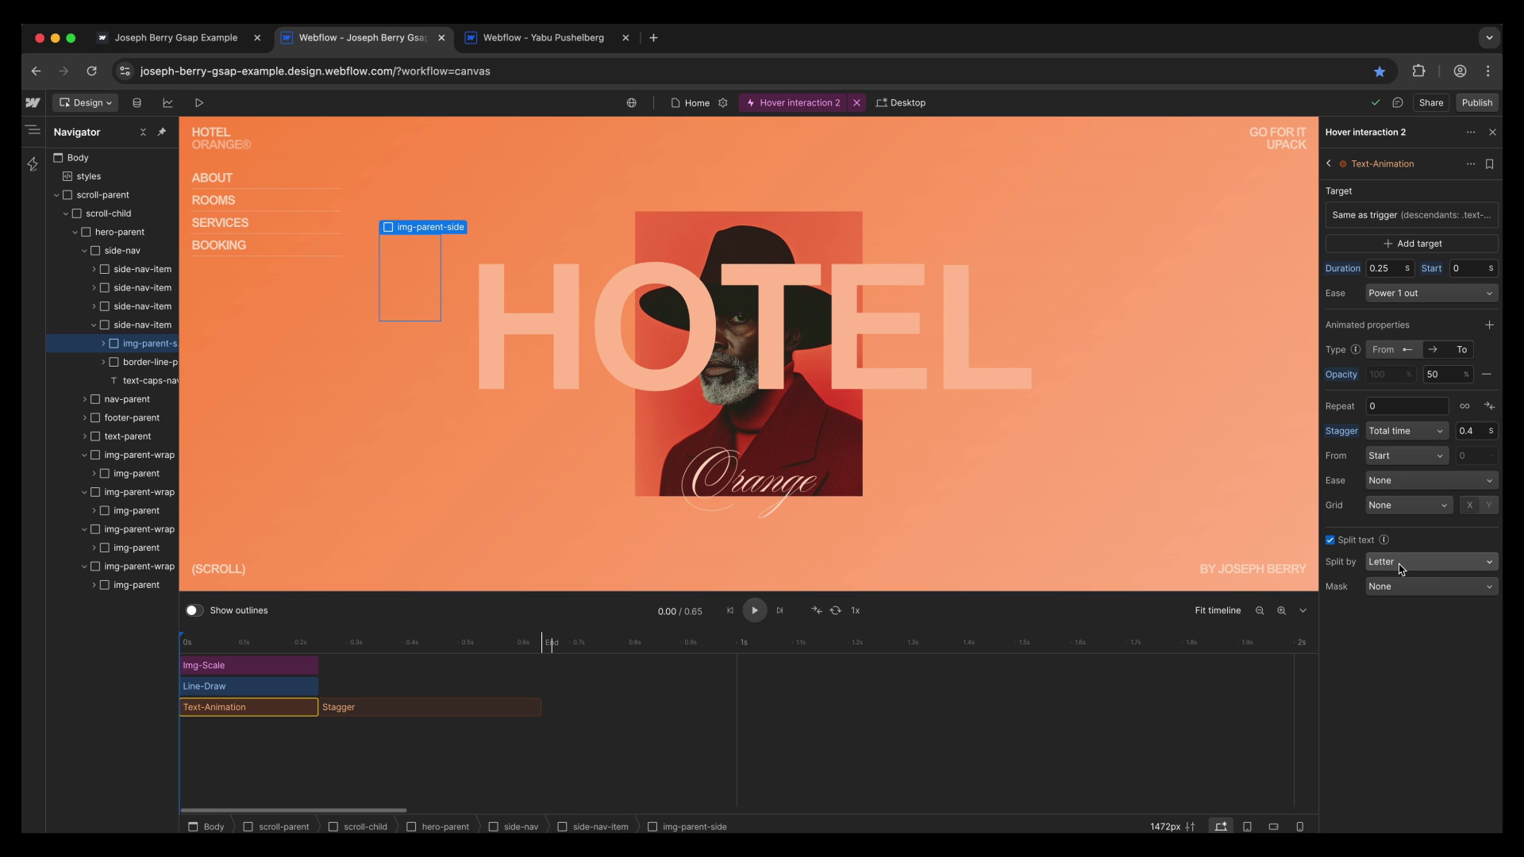
left_click(755, 612)
left_click(755, 612)
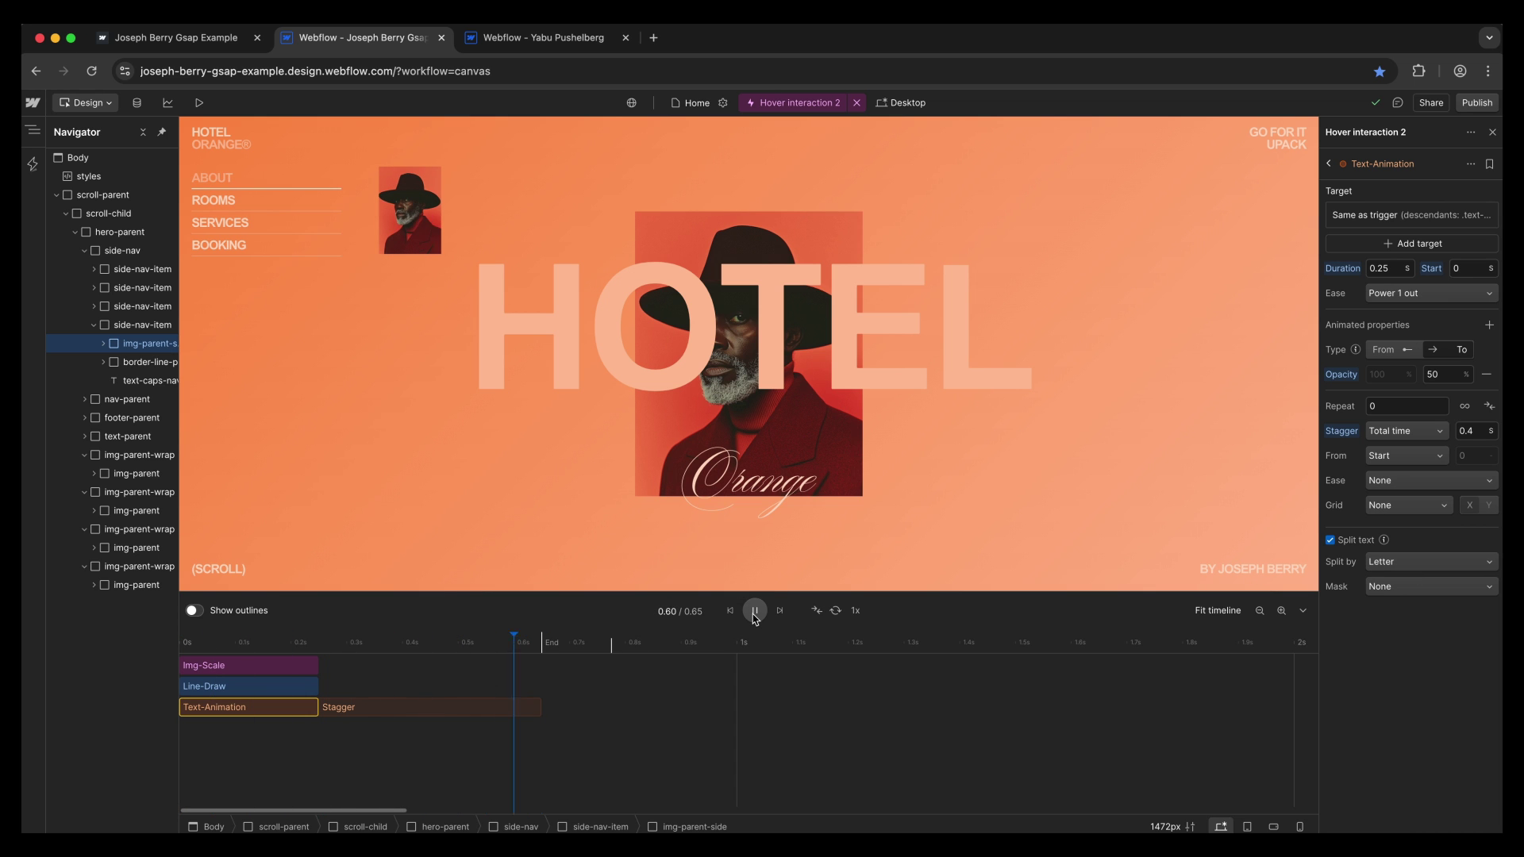
Point the mouse-enter trigger at the side-nav-item class by searching 'sid'.
left_click(1329, 164)
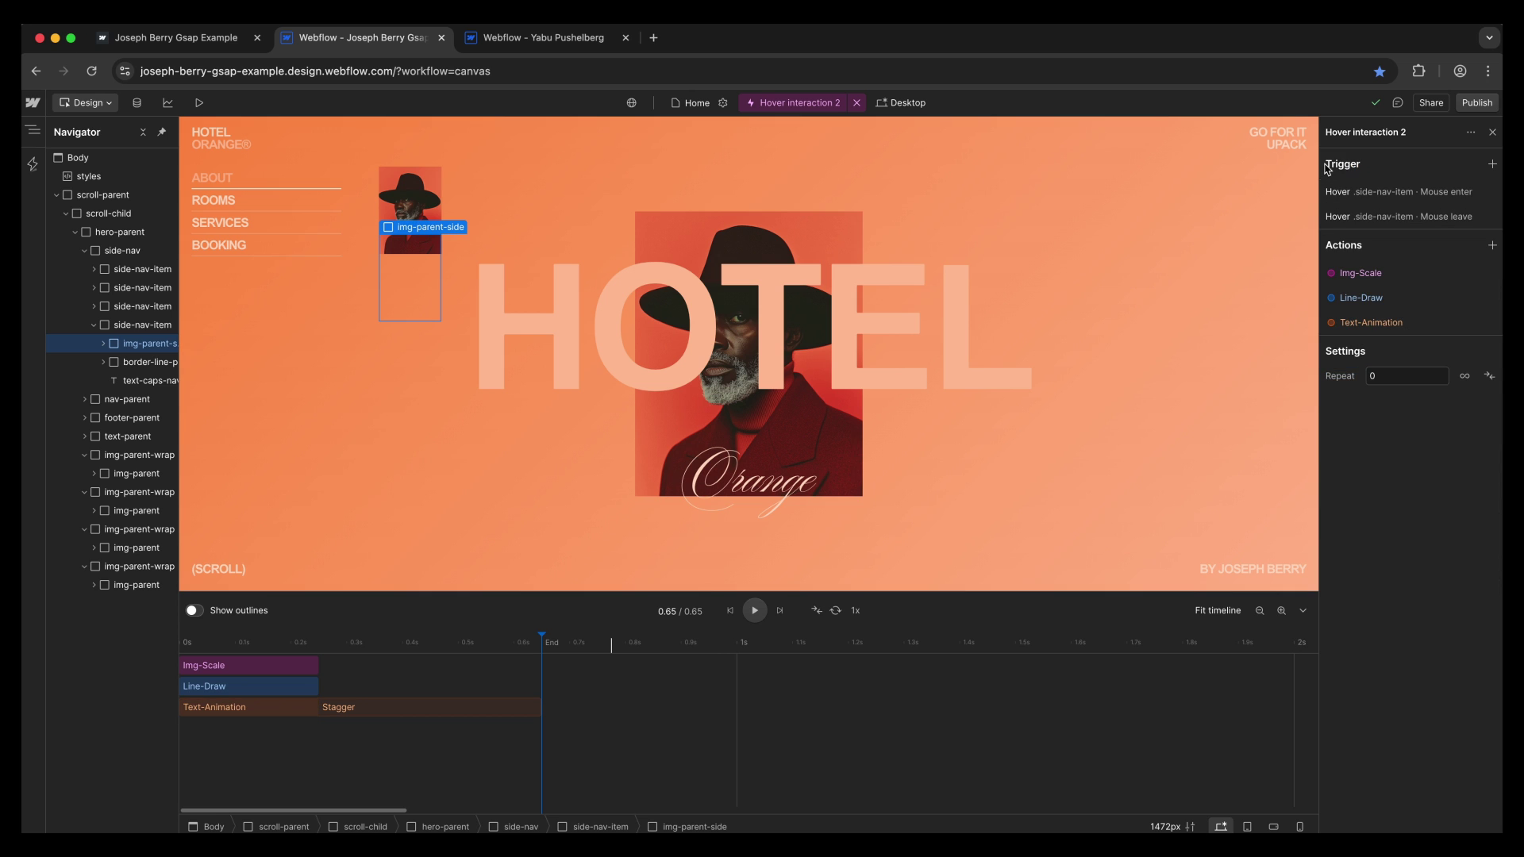
left_click(1381, 192)
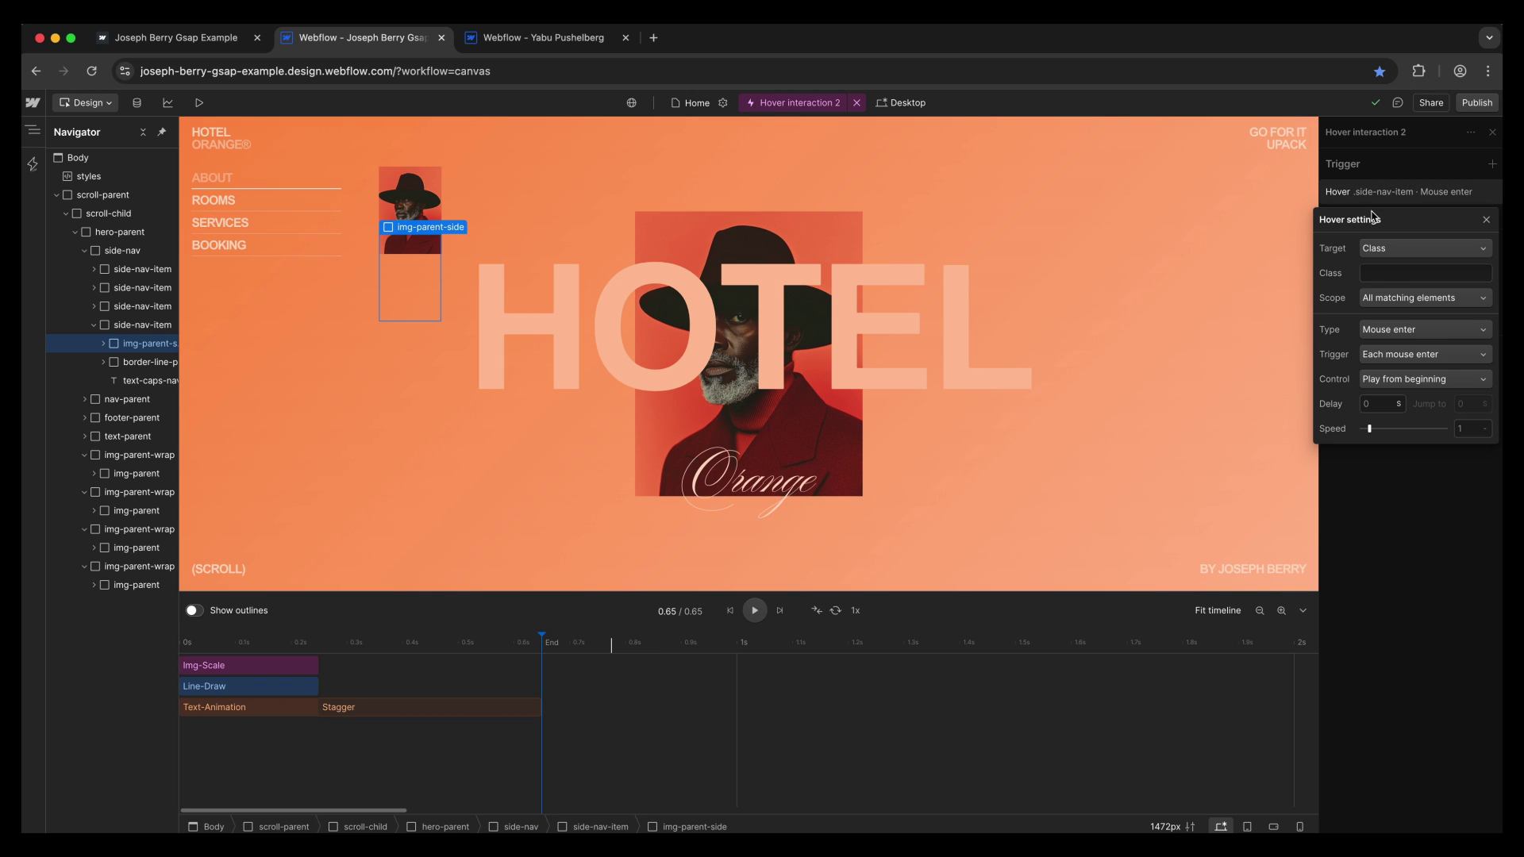
left_click(1385, 279)
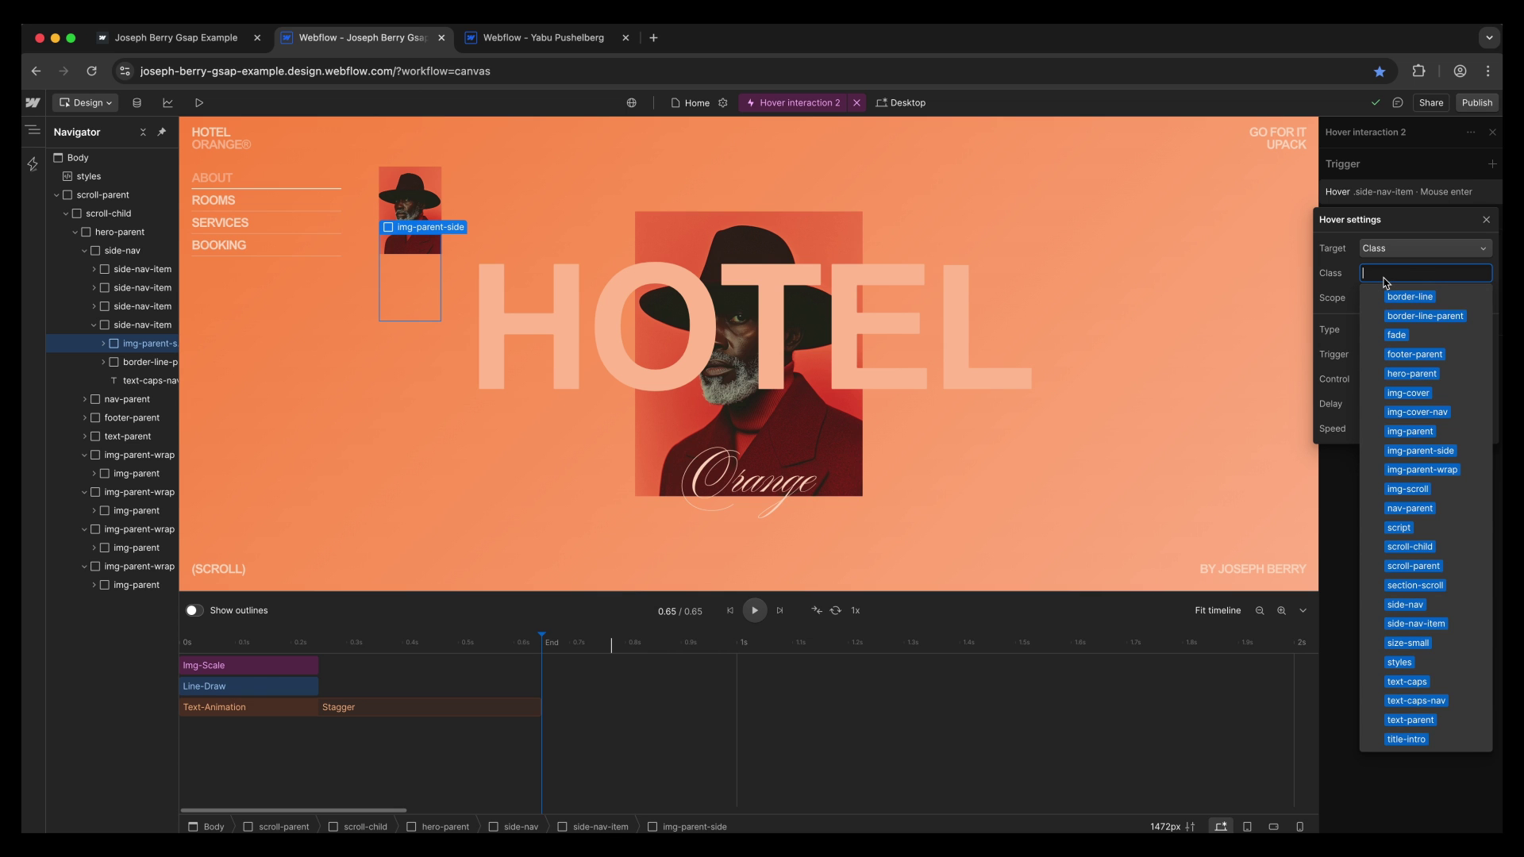
type(".side")
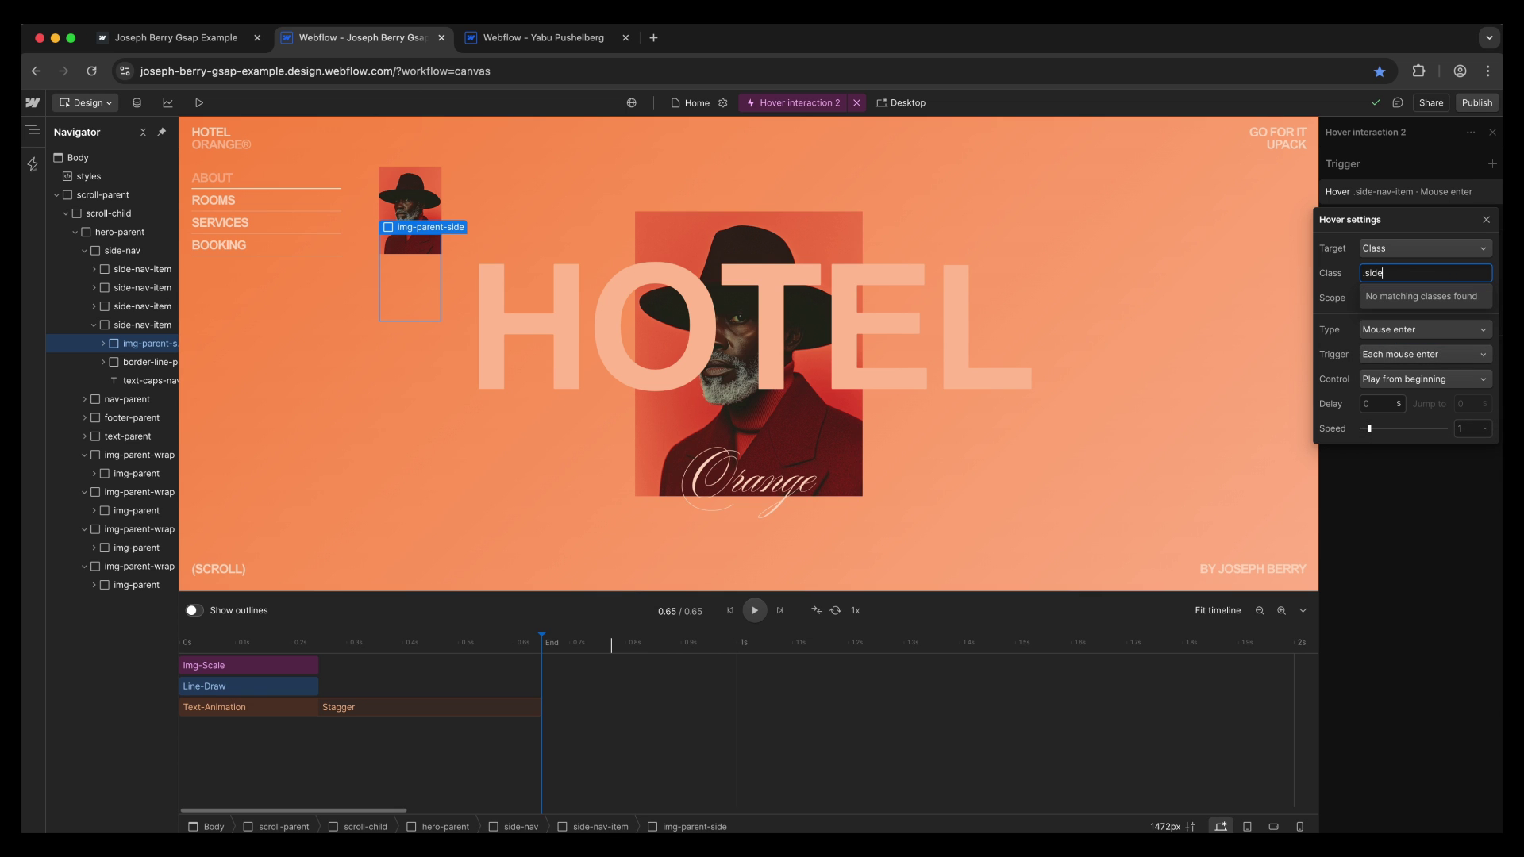
key("BackSpace")
key("BackSpace")
key("BackSpace")
key("BackSpace")
key("BackSpace")
type("sid")
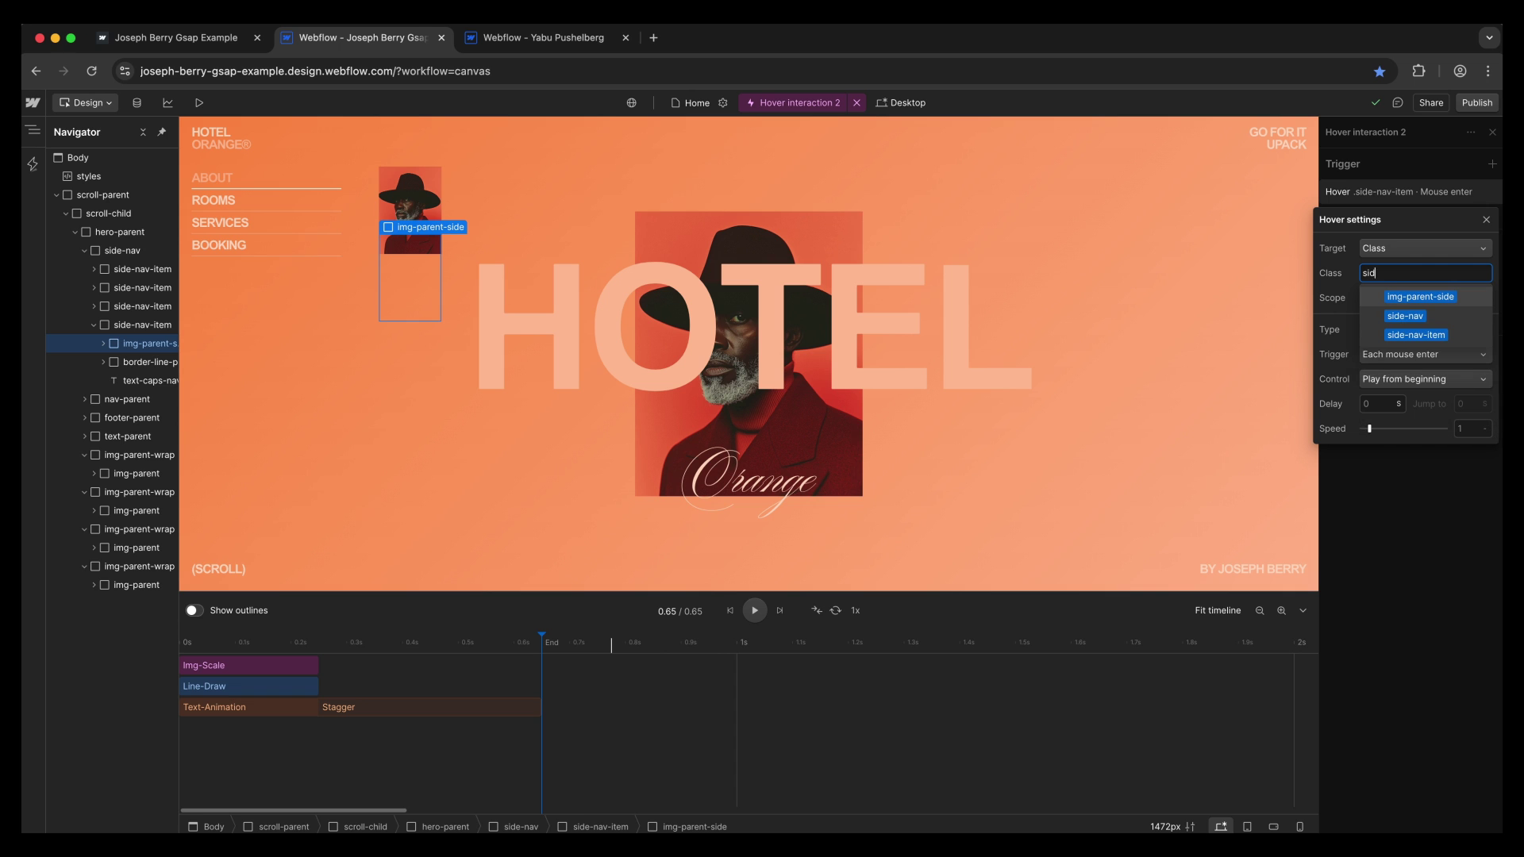
left_click(1411, 335)
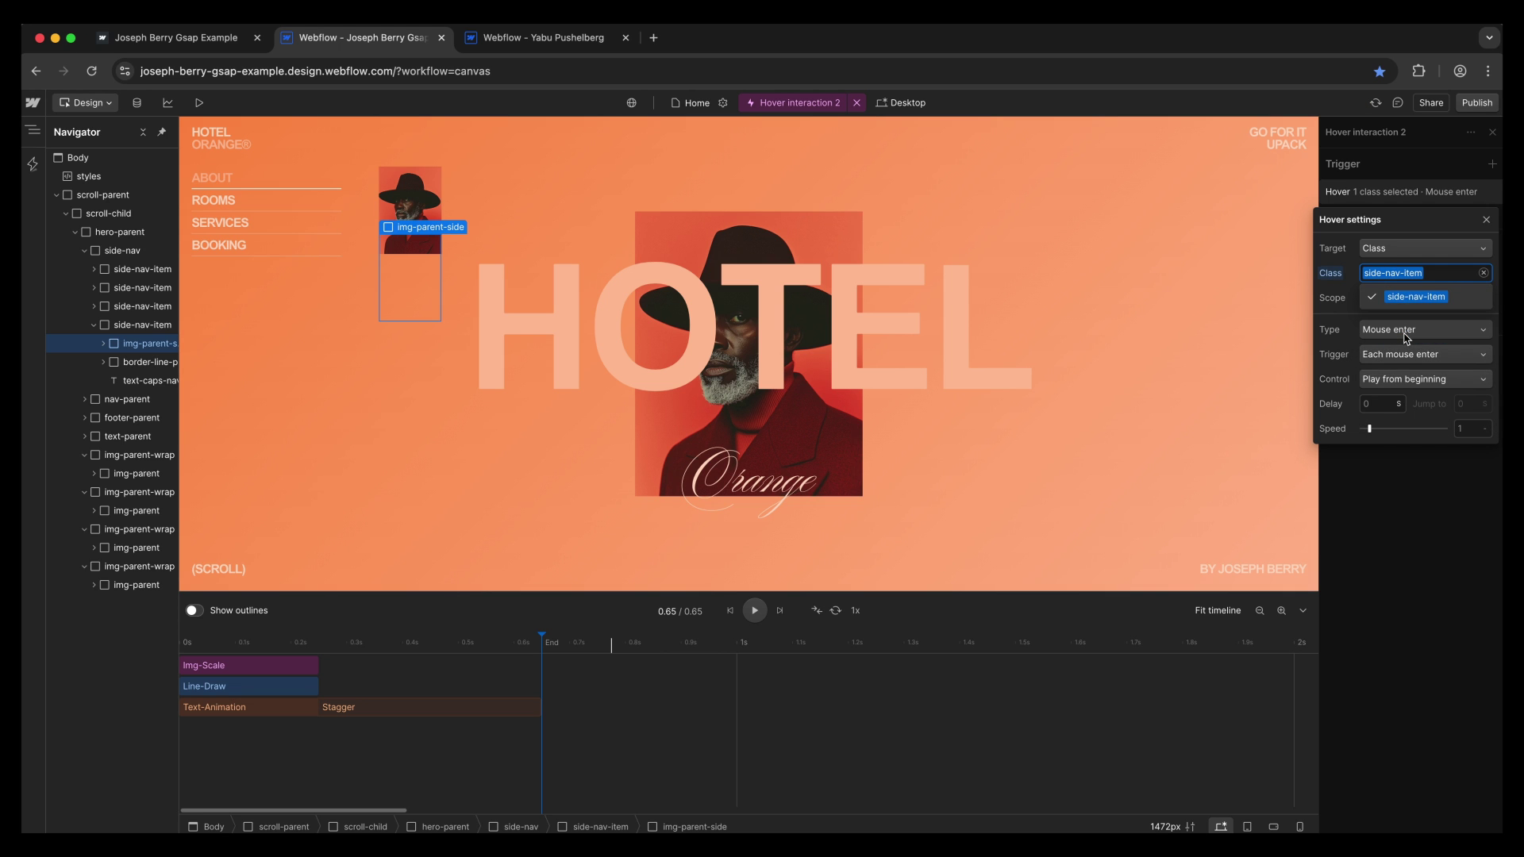
left_click(1354, 267)
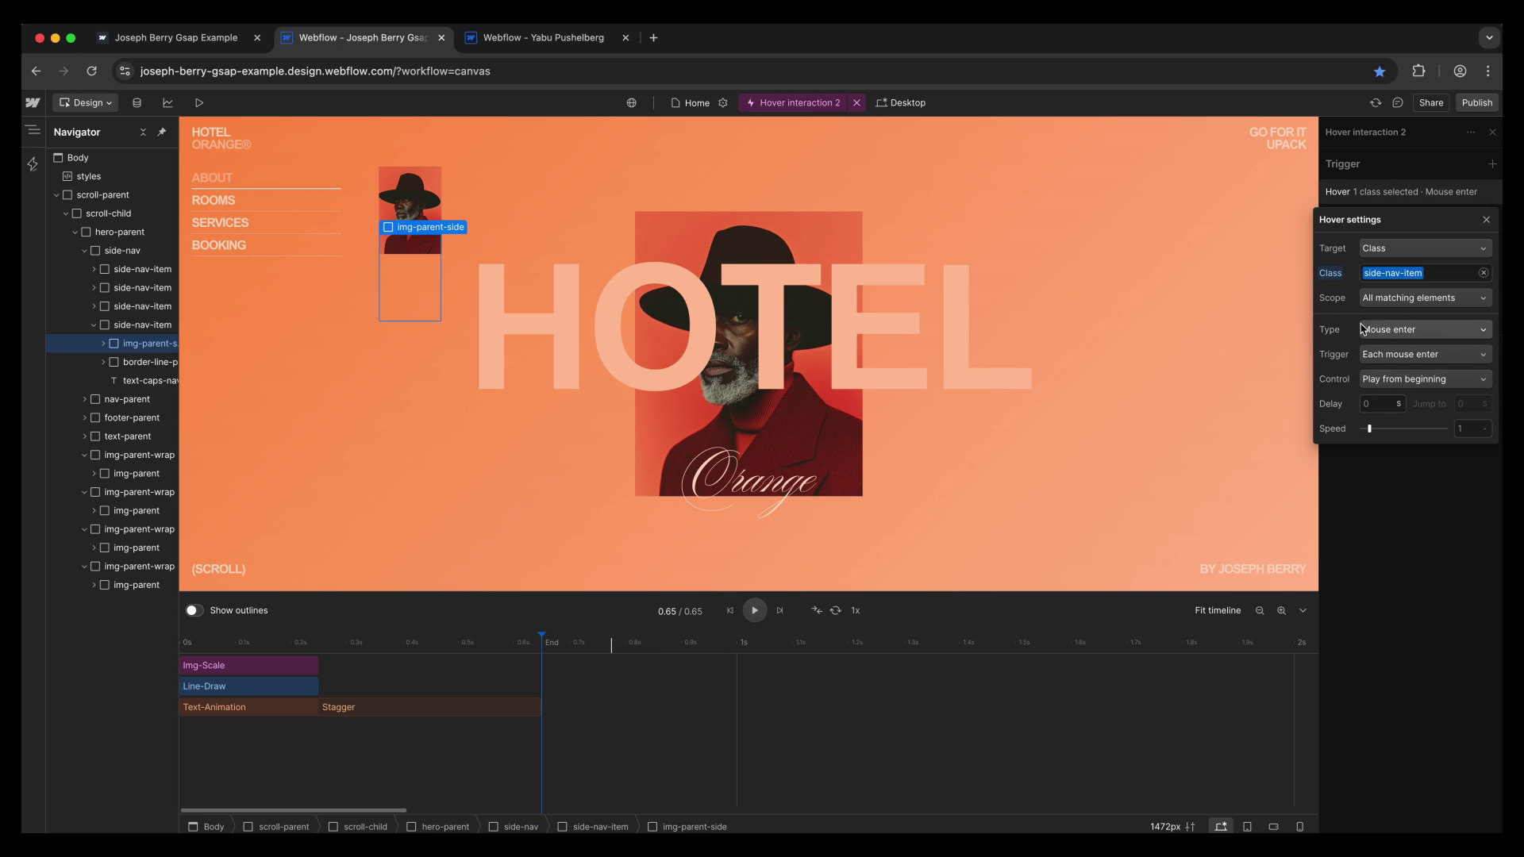
Keep the trigger type as Mouse enter and review both mouse-enter and mouse-leave triggers.
left_click(1387, 332)
left_click(1391, 357)
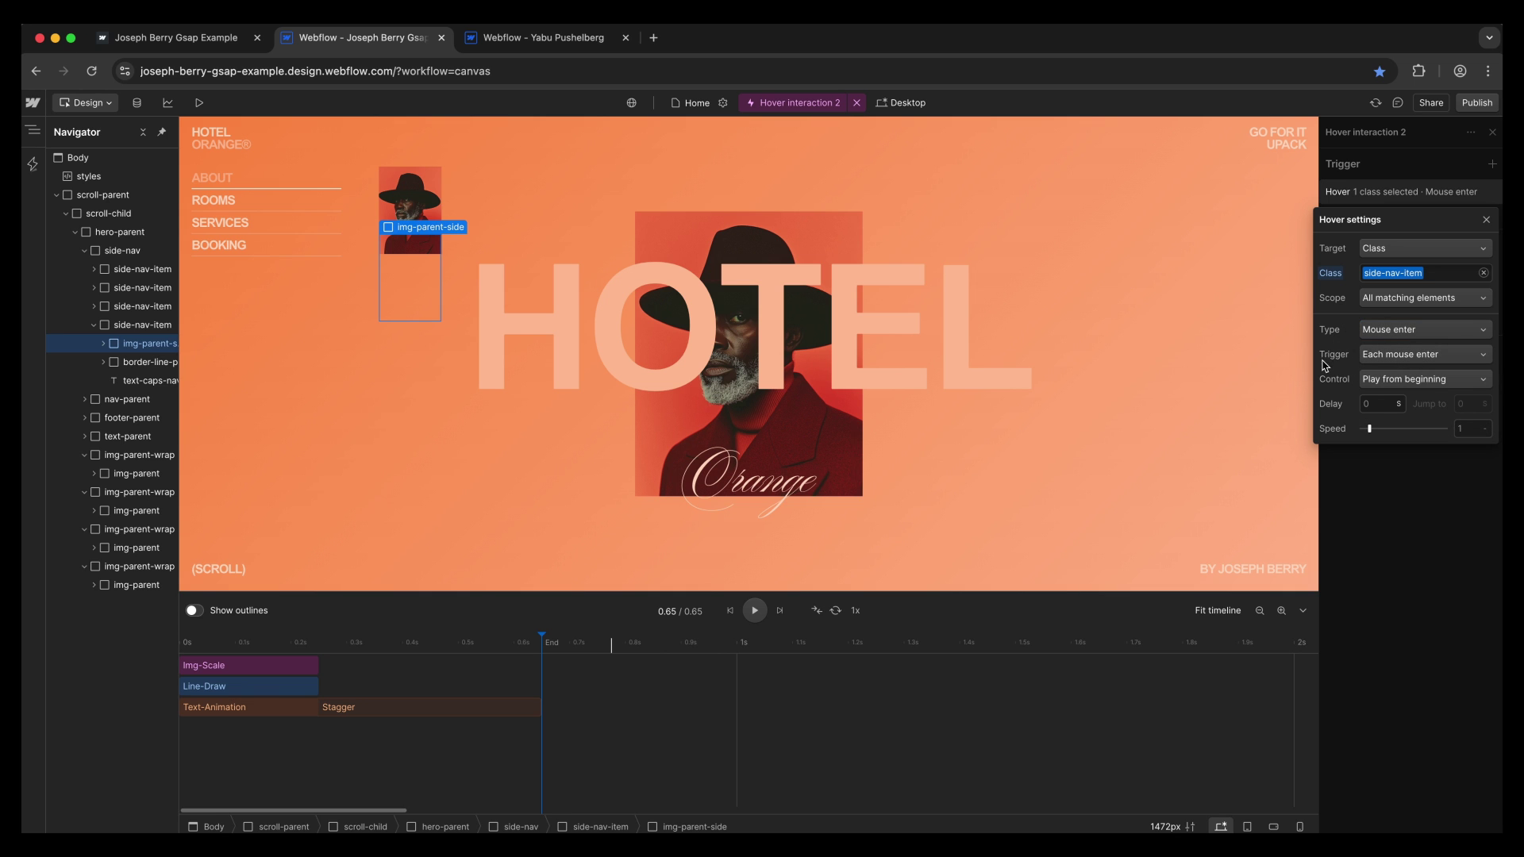
left_click(1360, 200)
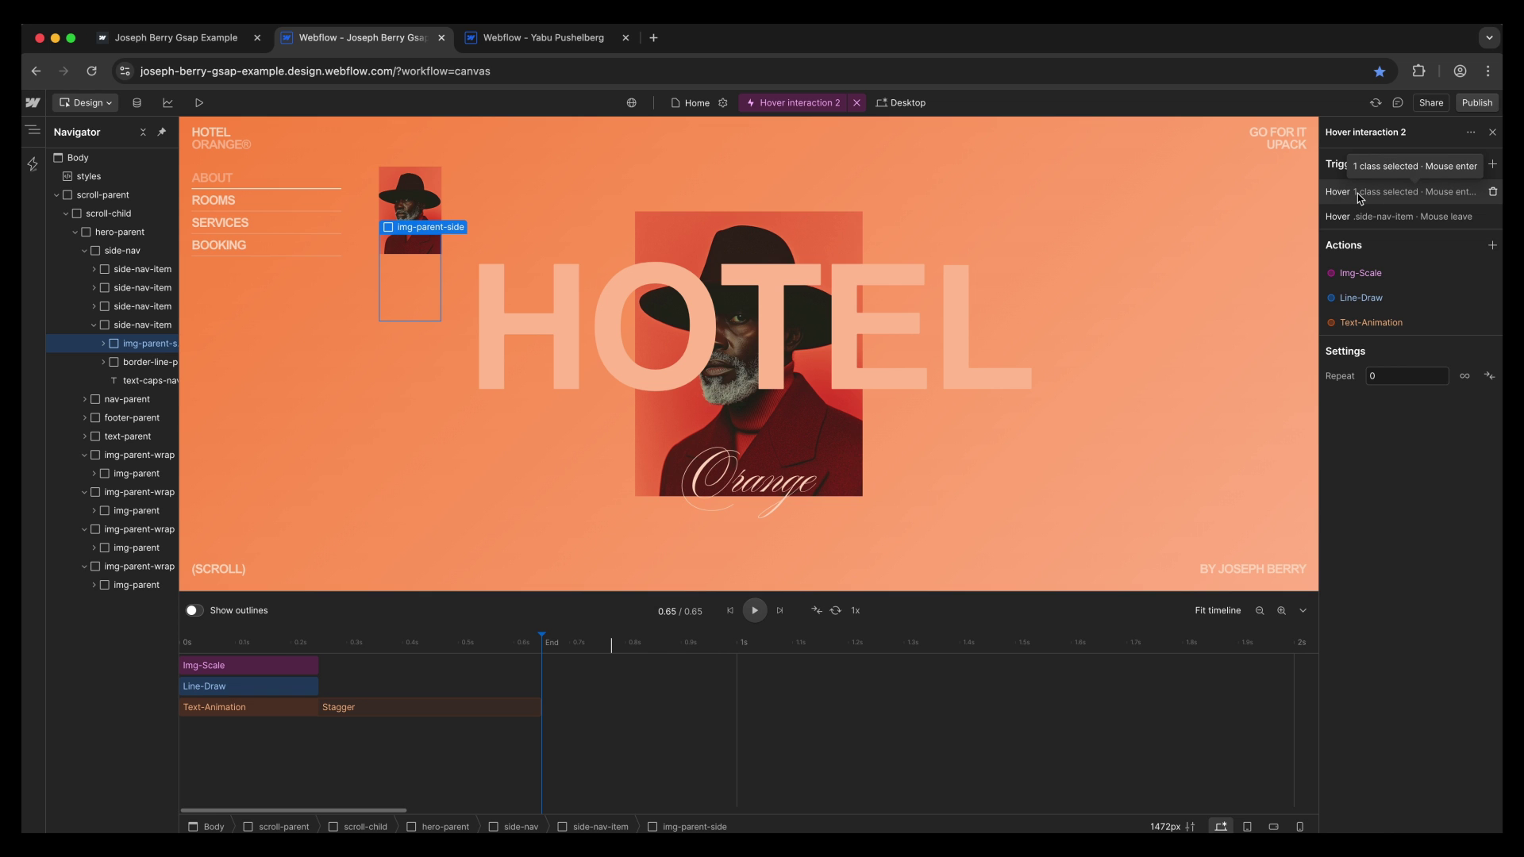
left_click(1360, 199)
left_click(1360, 198)
left_click(1354, 217)
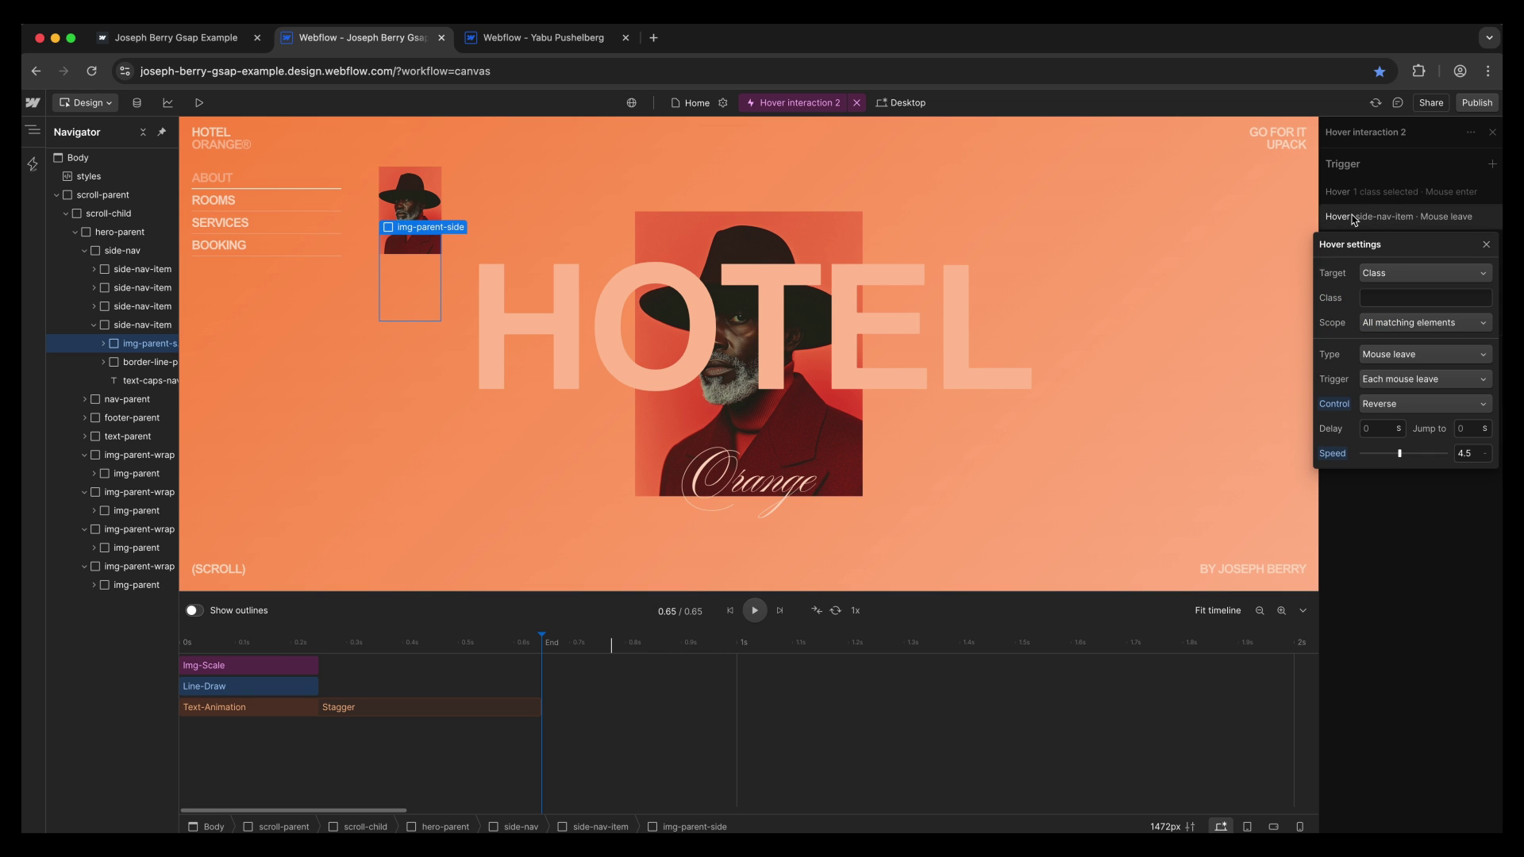
left_click(1354, 217)
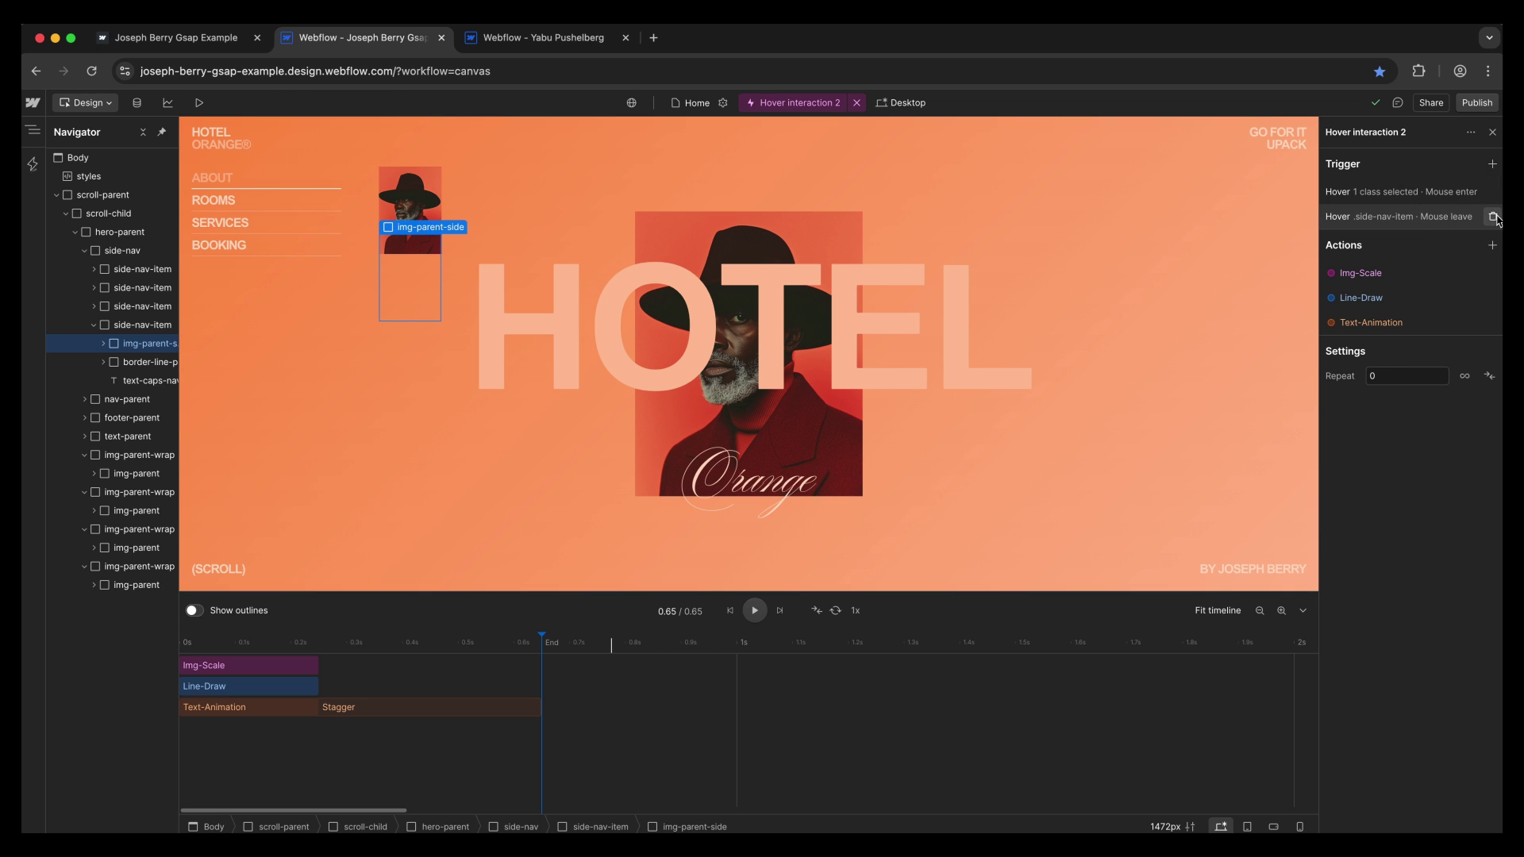
Delete the old mouse-leave trigger and add a new Hover trigger, discarding an accidental Click trigger.
left_click(1489, 217)
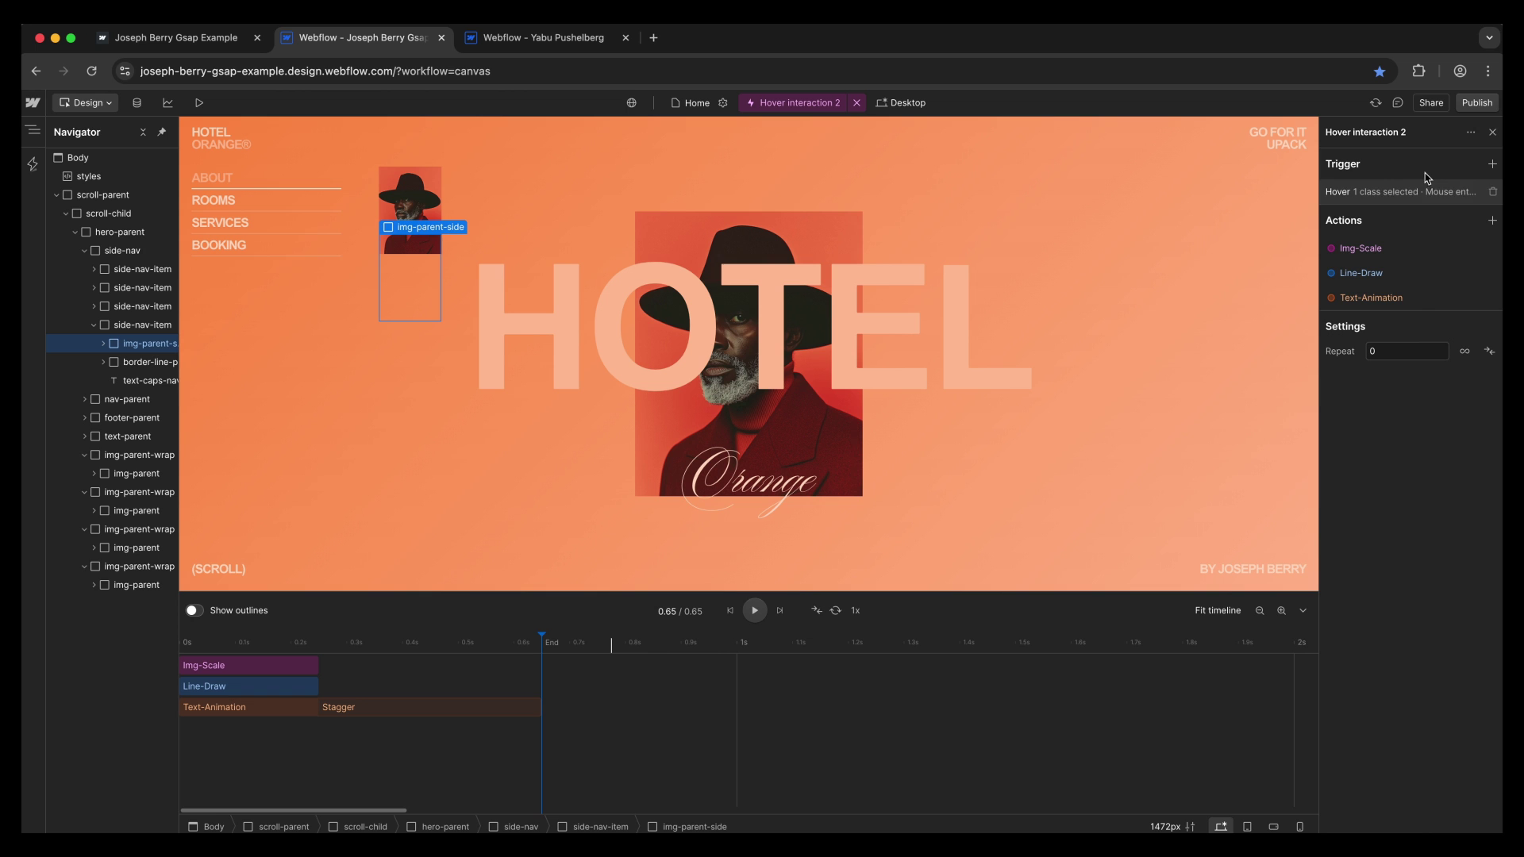
left_click(1492, 163)
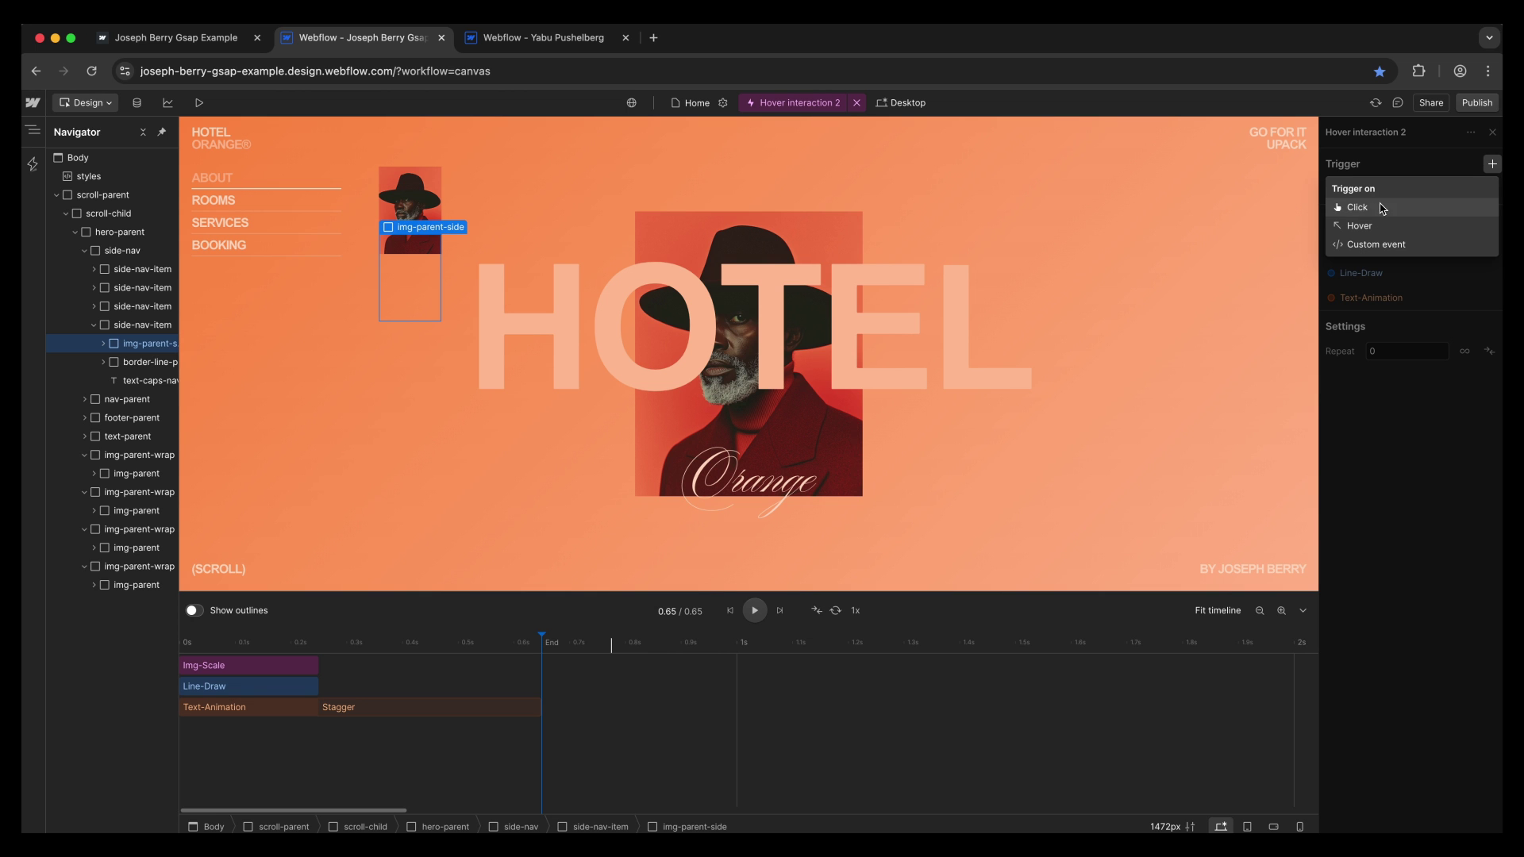
left_click(1380, 205)
left_click(1492, 216)
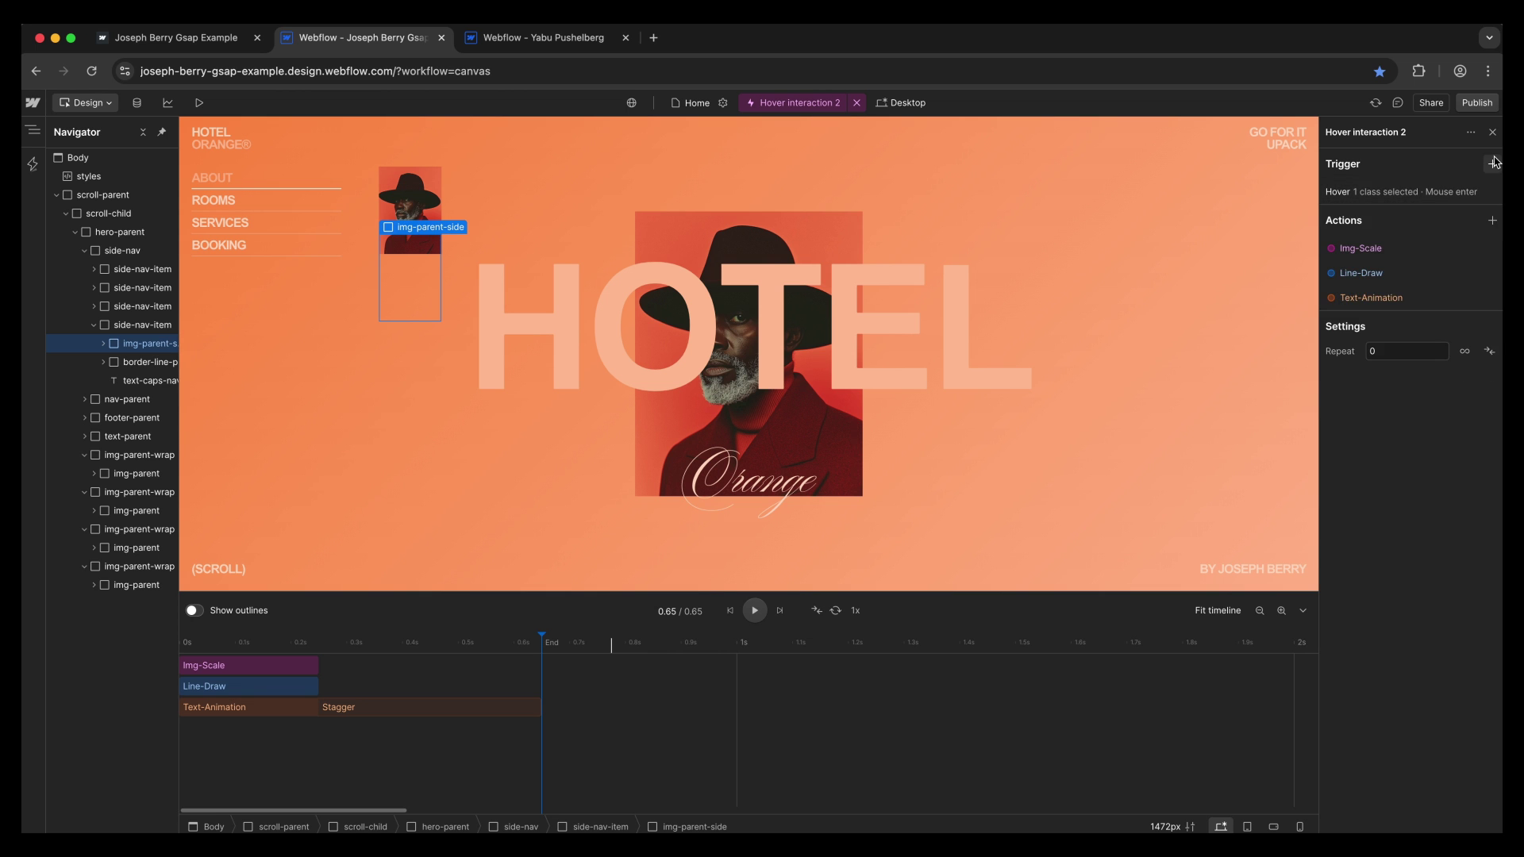
left_click(1492, 163)
left_click(1343, 227)
left_click(1359, 222)
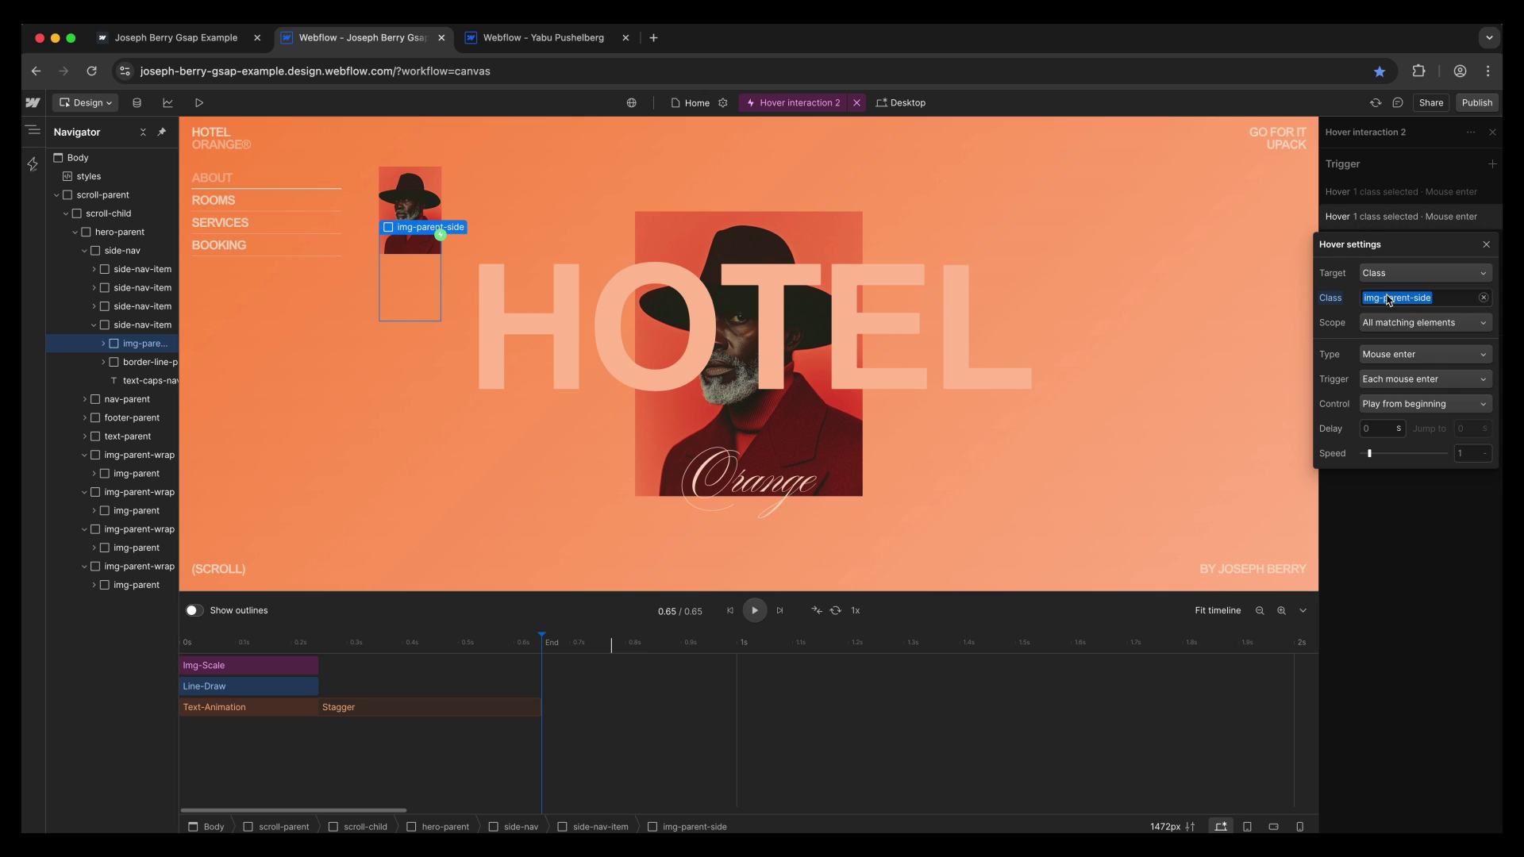
Set the new trigger's class to side-nav-item, type to Mouse leave and control to Reverse.
left_click(1447, 300)
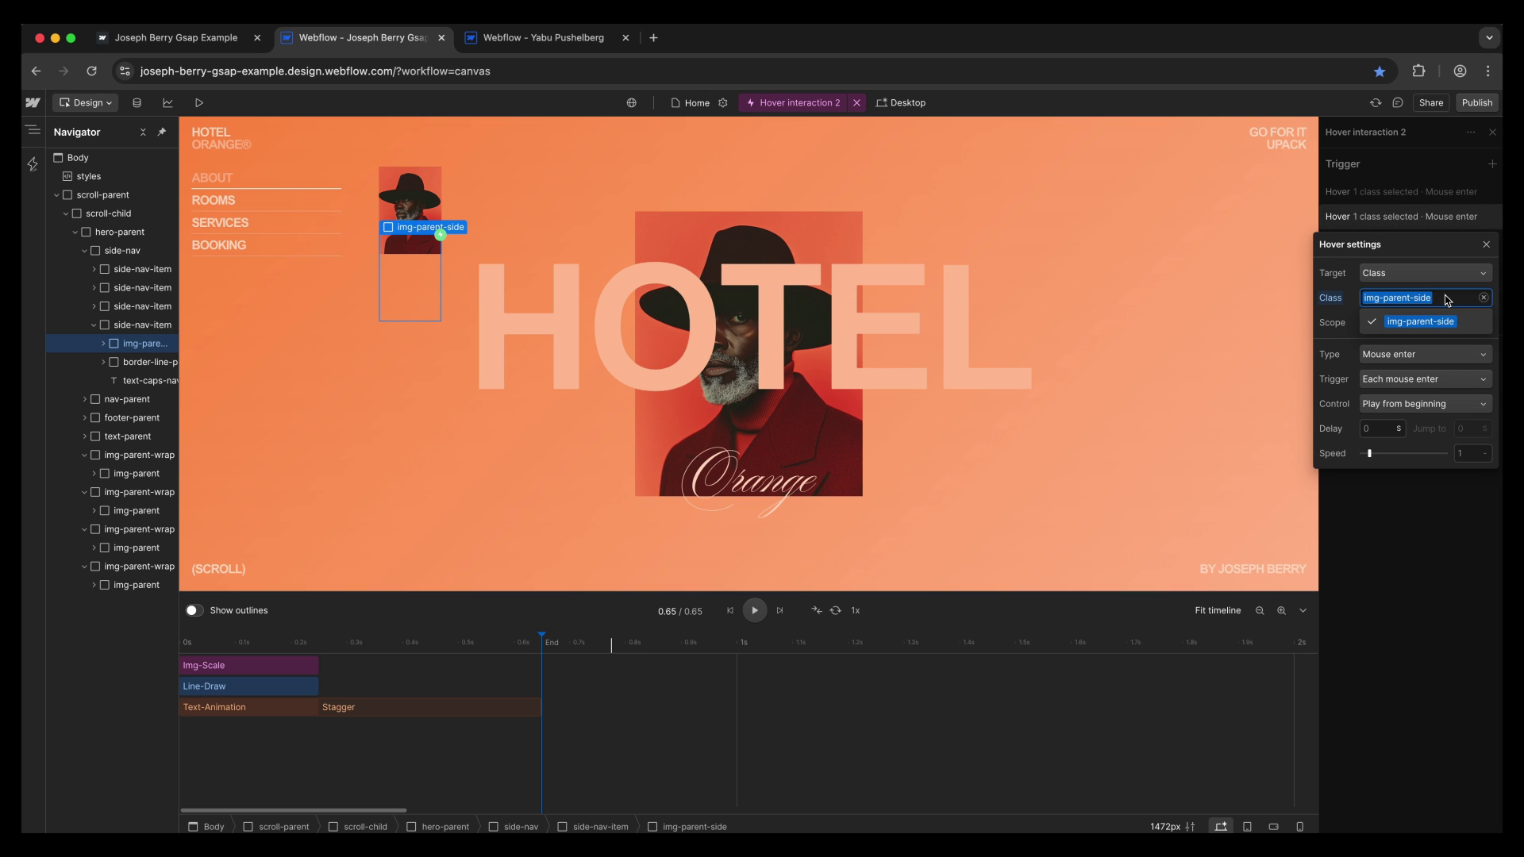
key("BackSpace")
type("side")
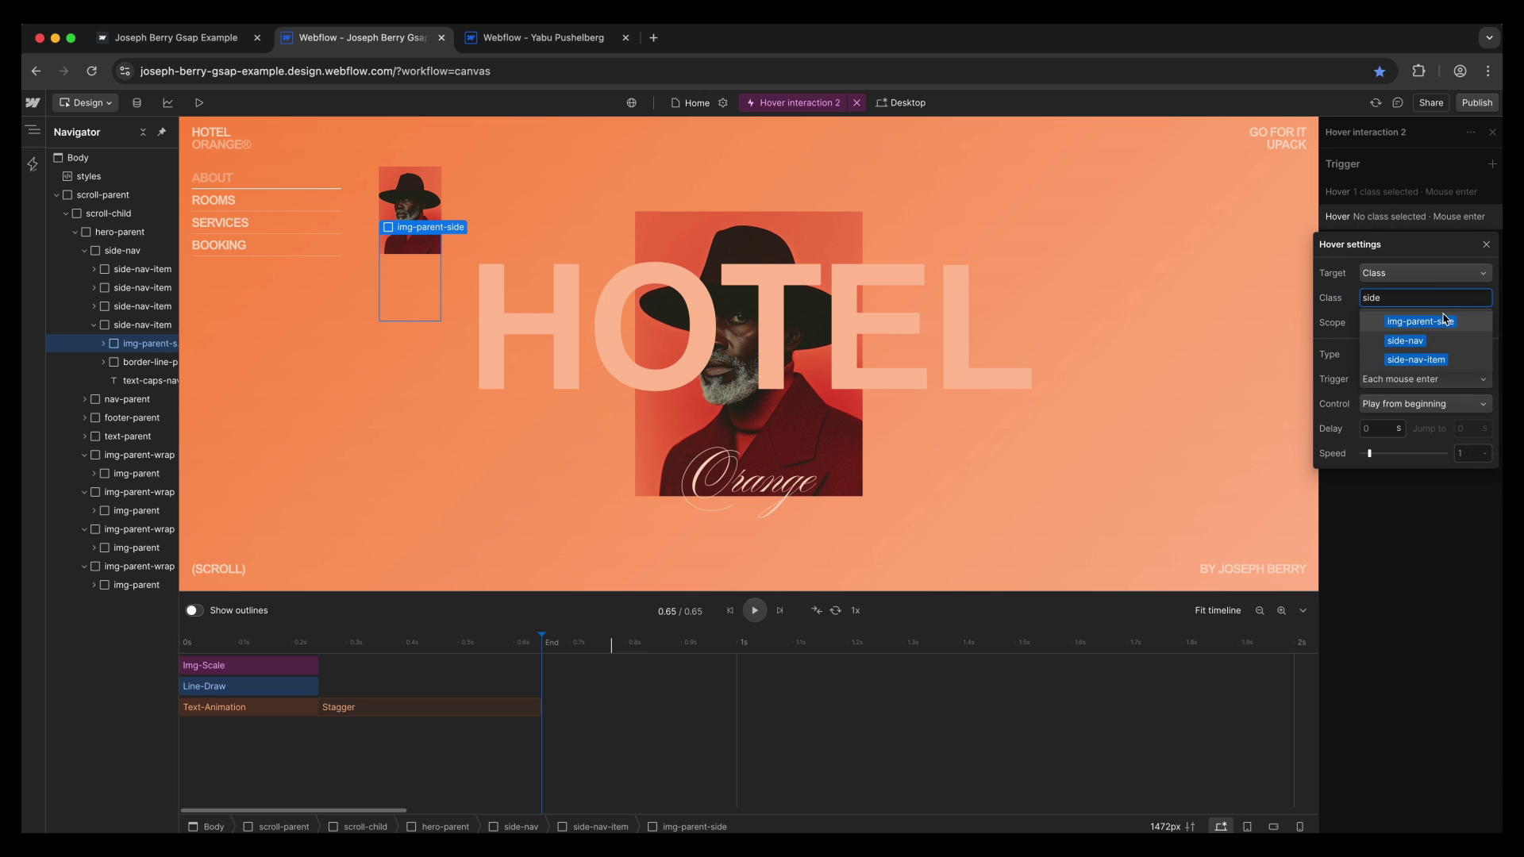
left_click(1398, 361)
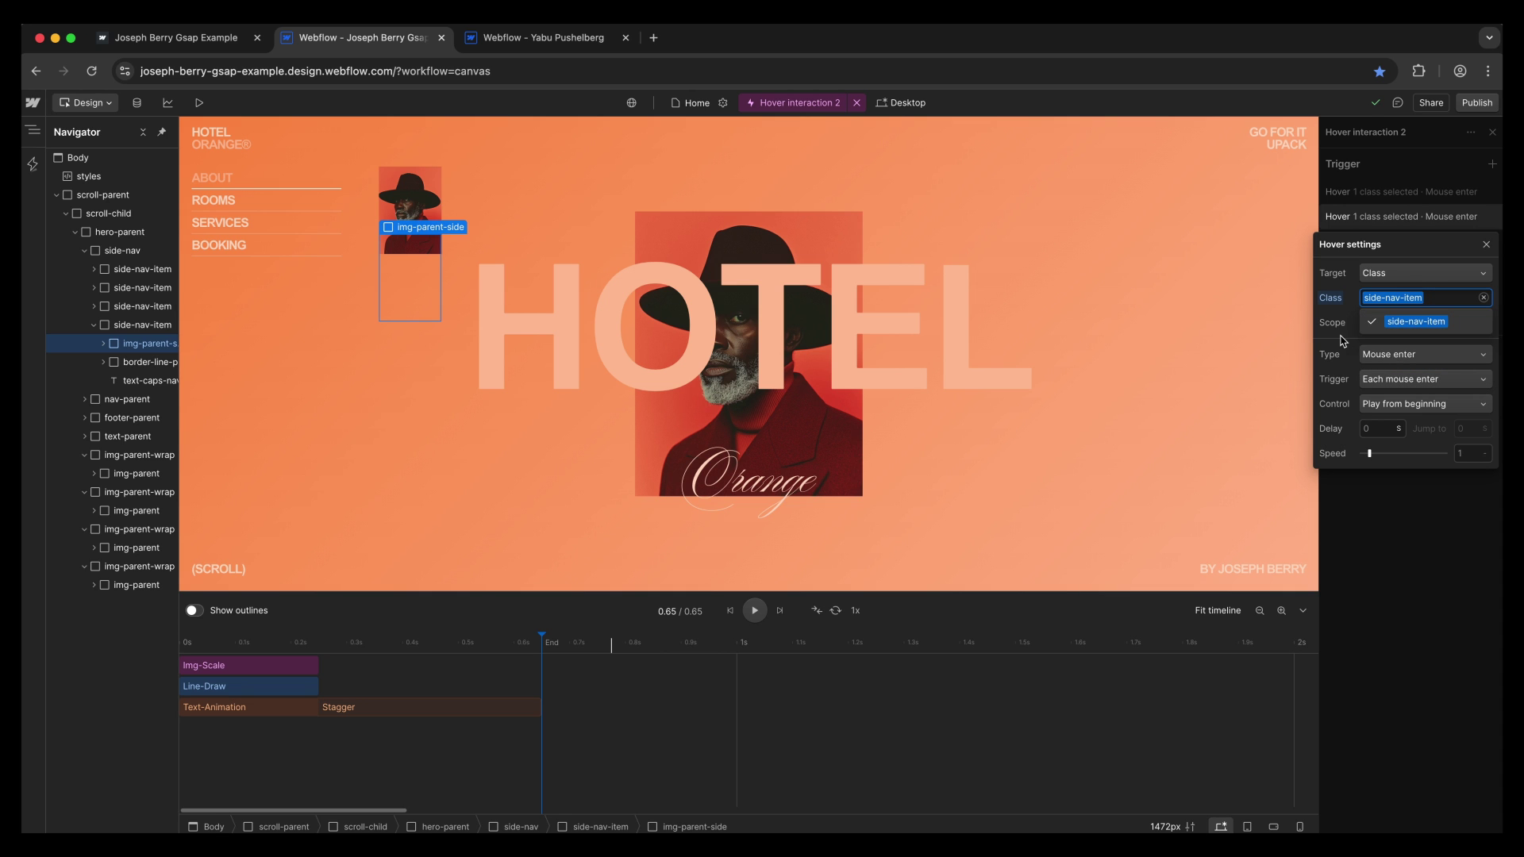
left_click(1359, 357)
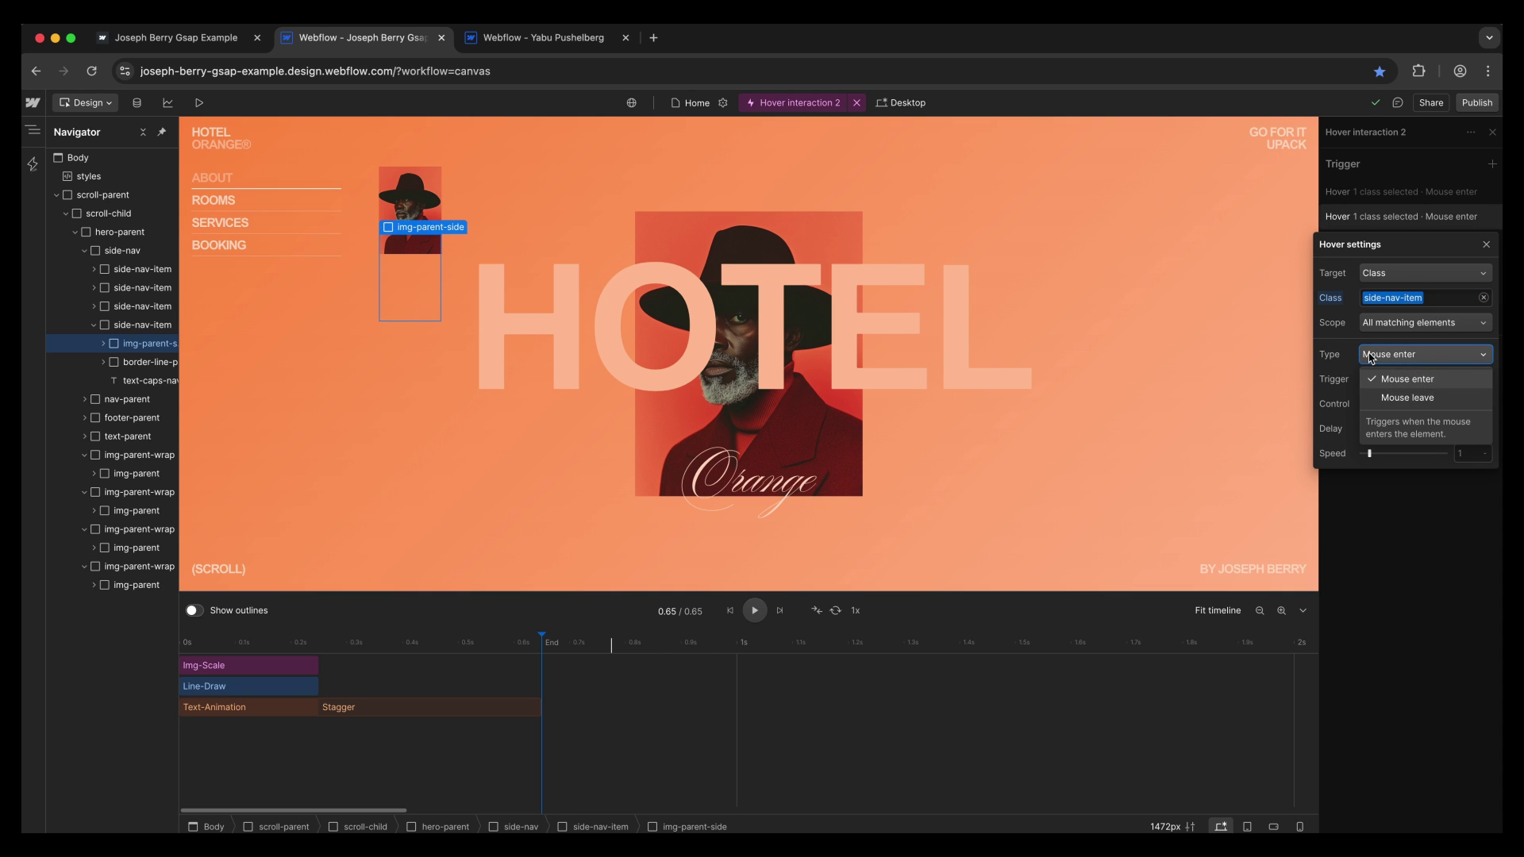
left_click(1388, 399)
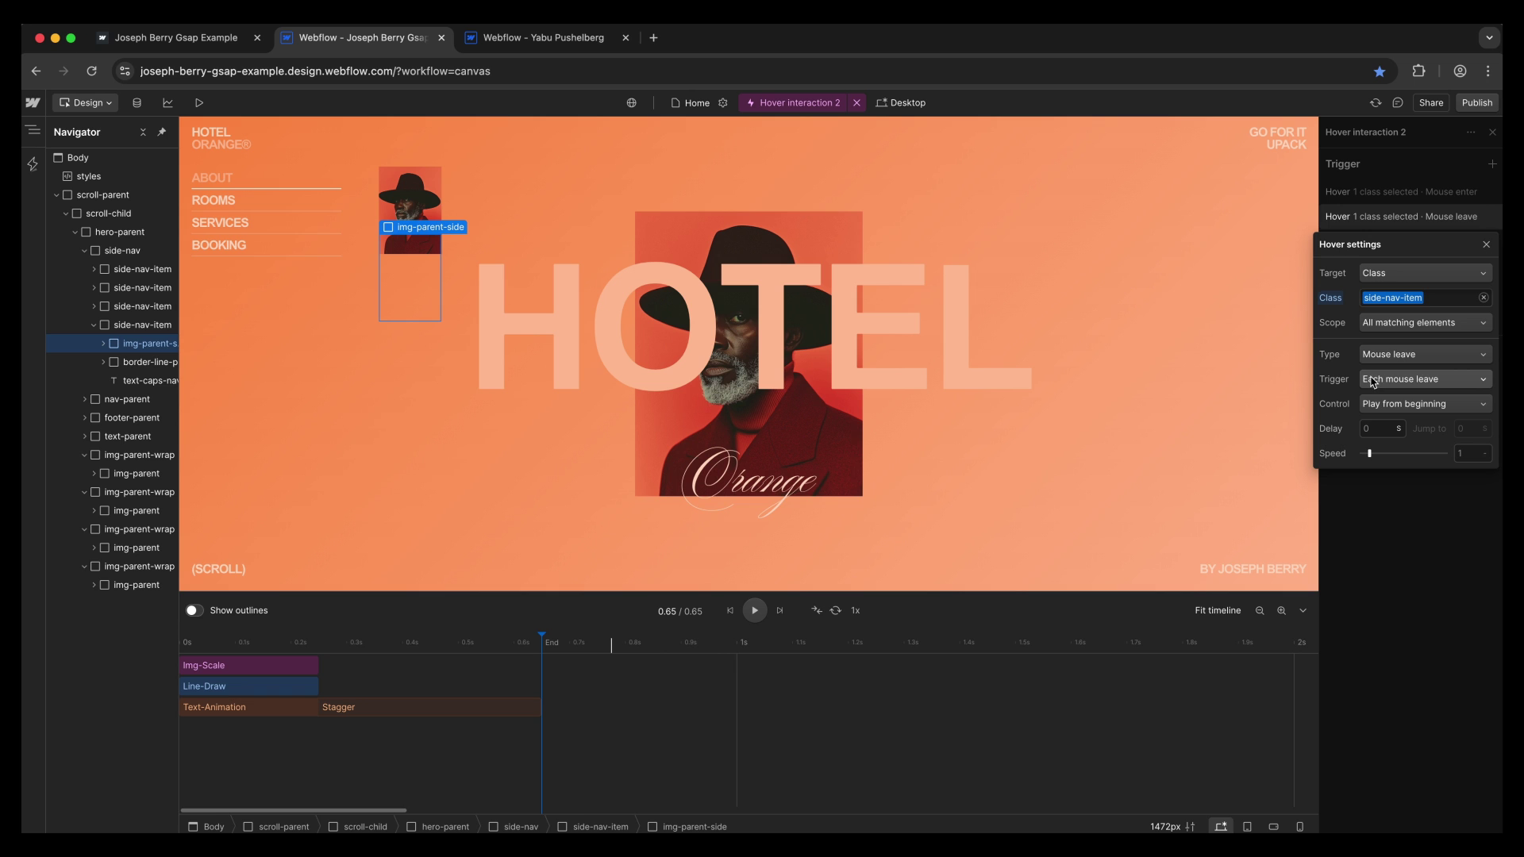
left_click(1393, 406)
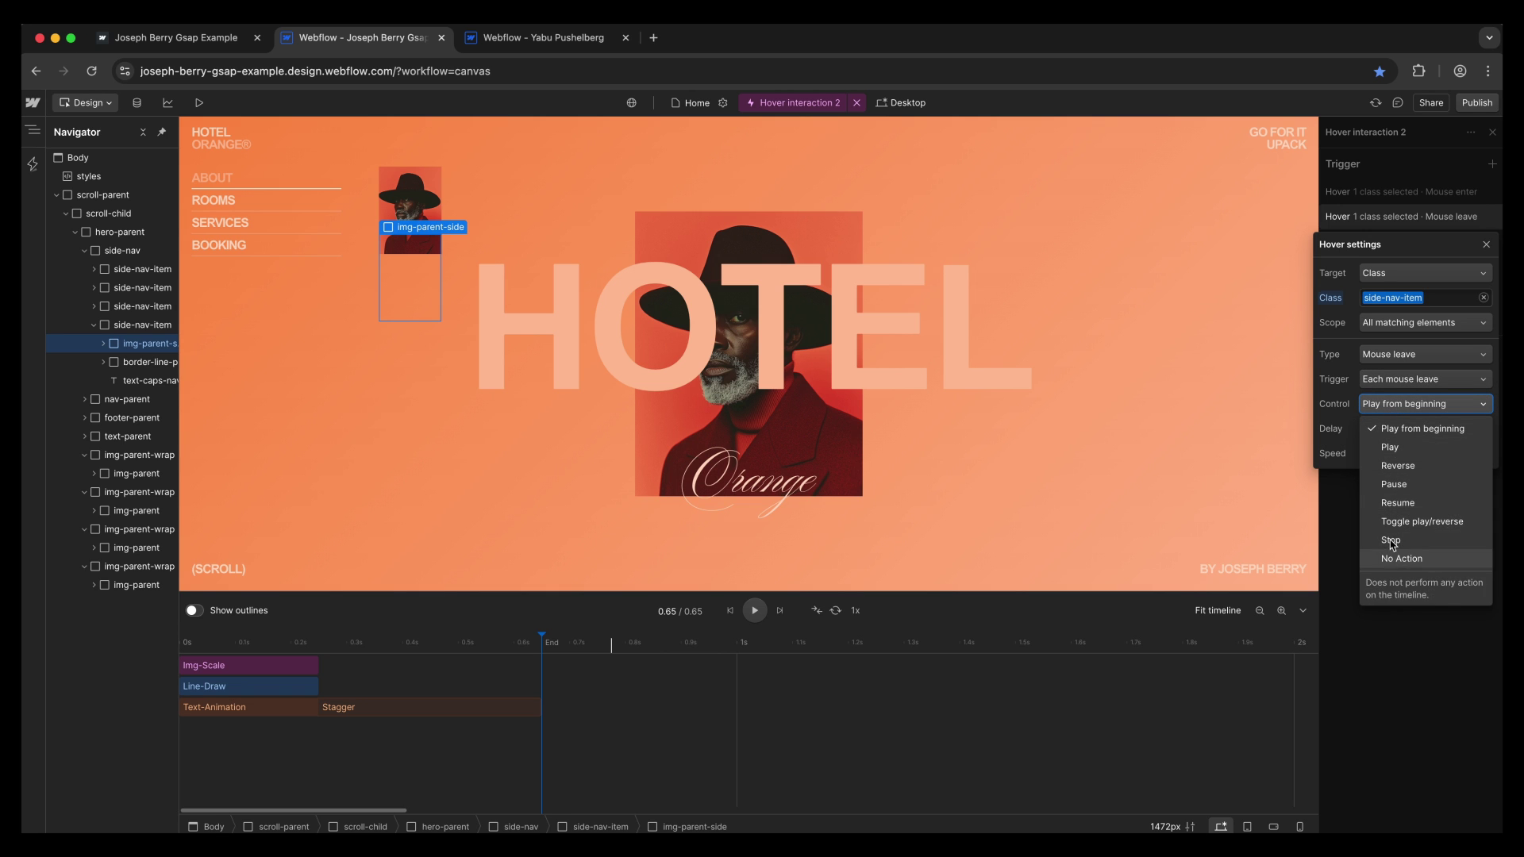
left_click(1389, 466)
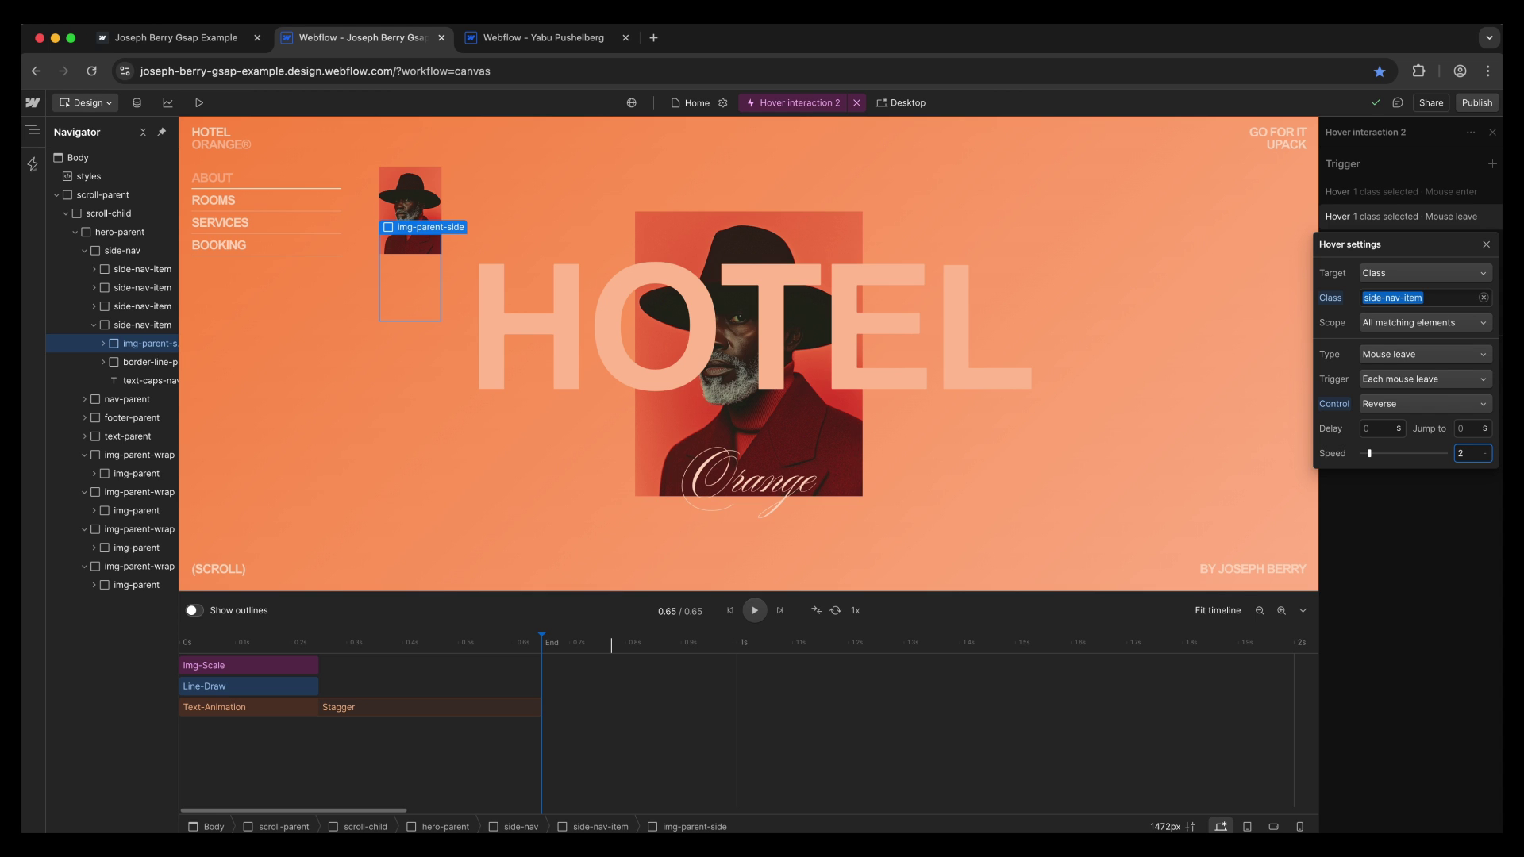
left_click(1436, 524)
Check the mouse-enter and mouse-leave triggers, keep Reverse control, then hide the animation timeline.
left_click(1360, 198)
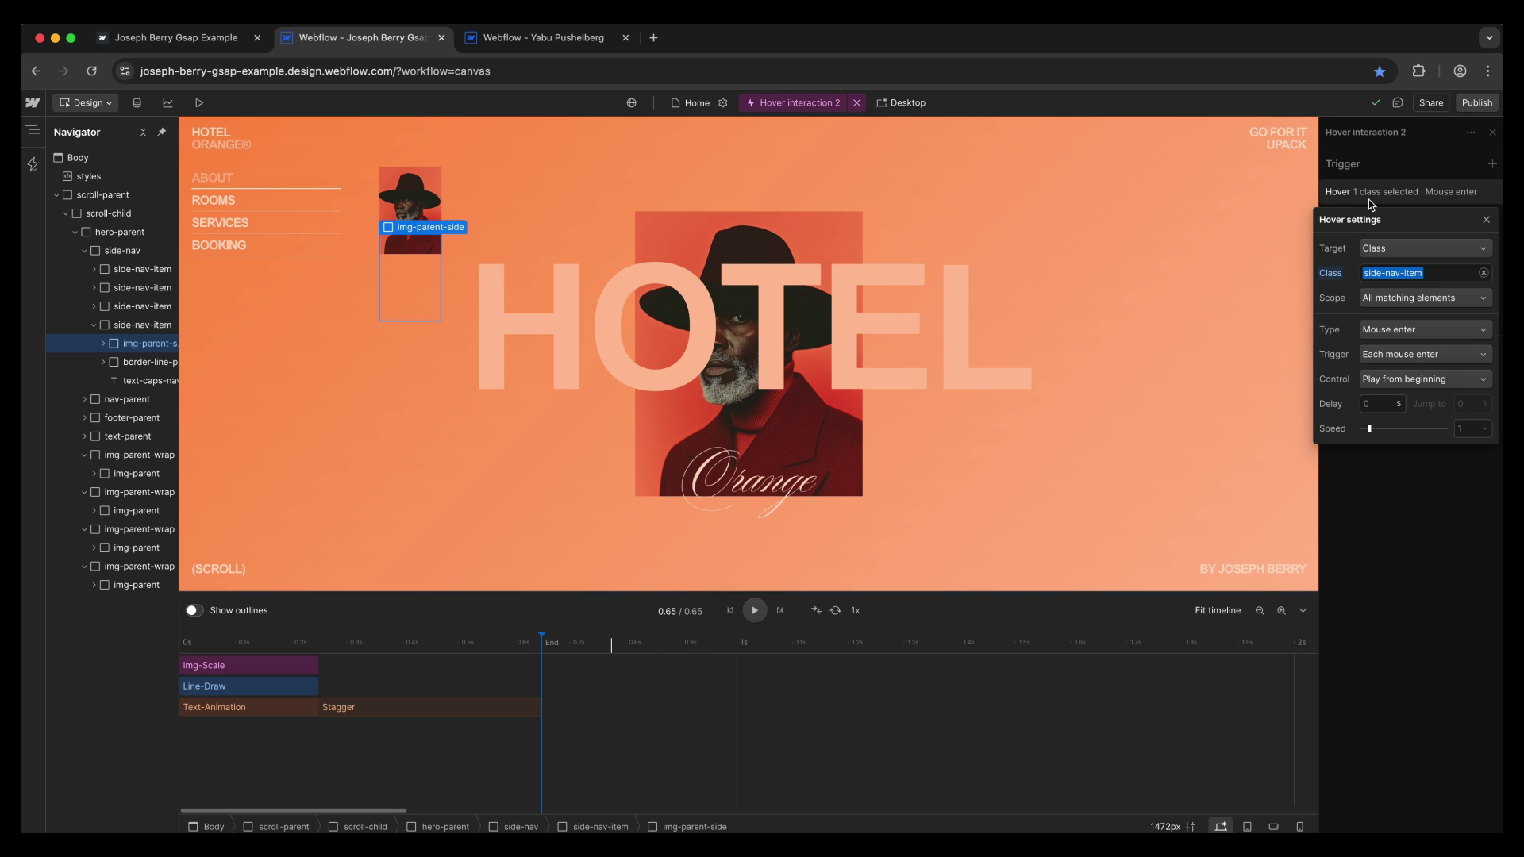
left_click(1433, 203)
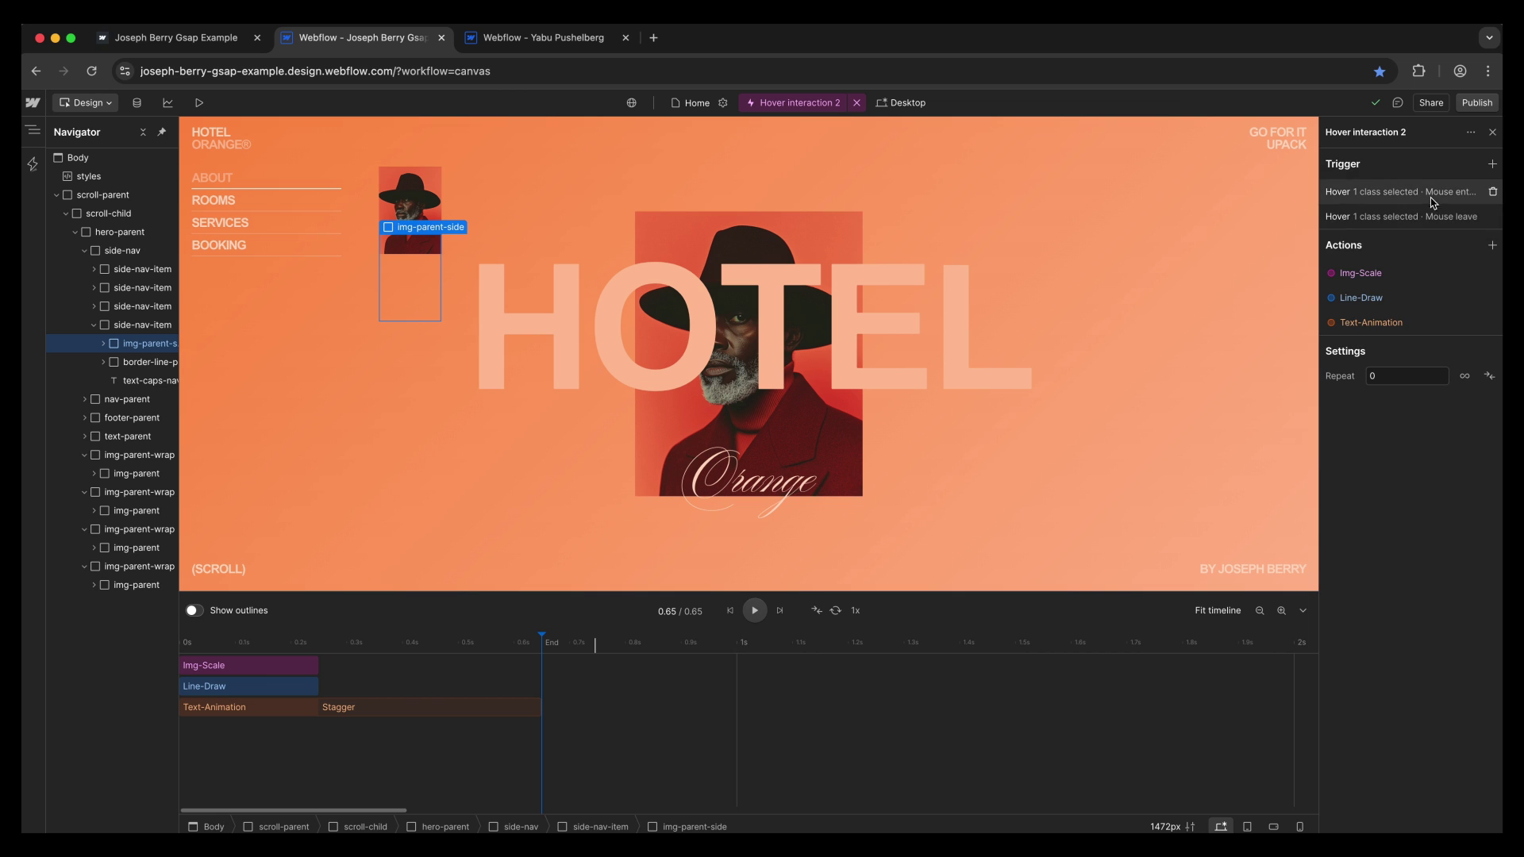
left_click(1411, 221)
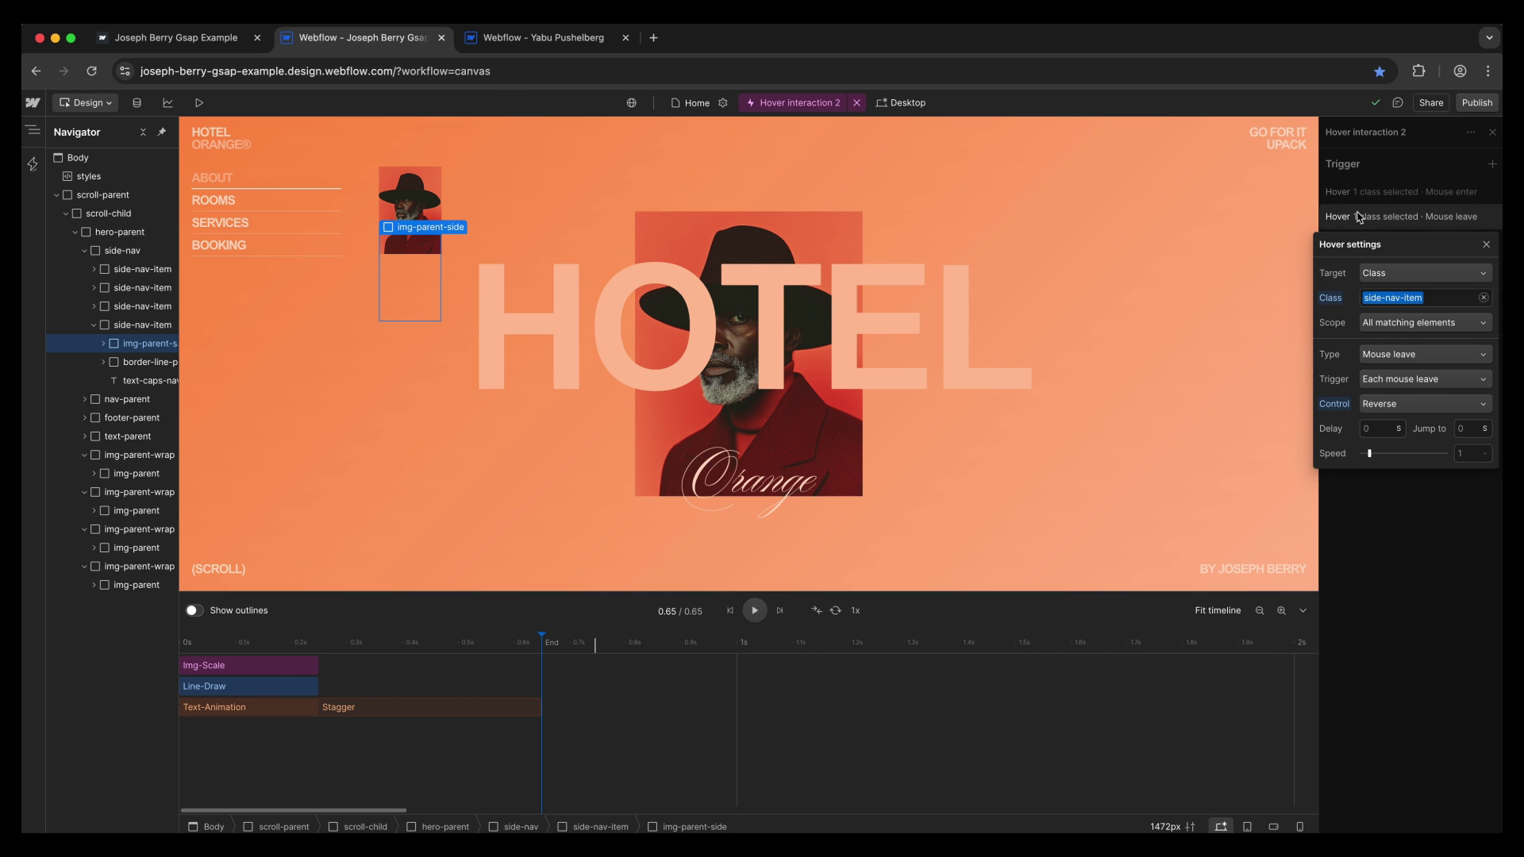
left_click(1381, 404)
left_click(1387, 474)
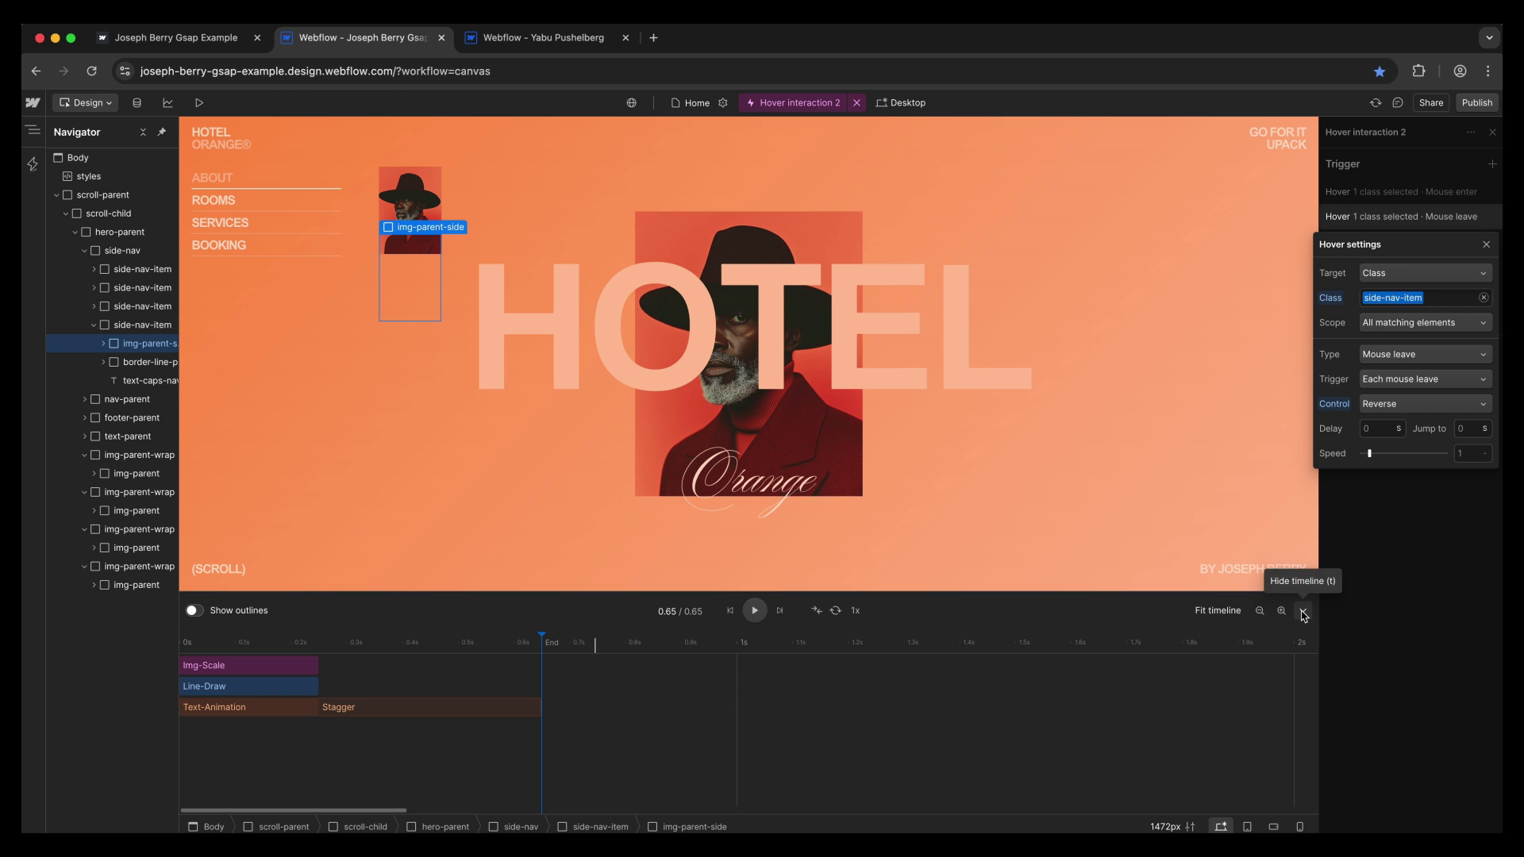
key("Escape")
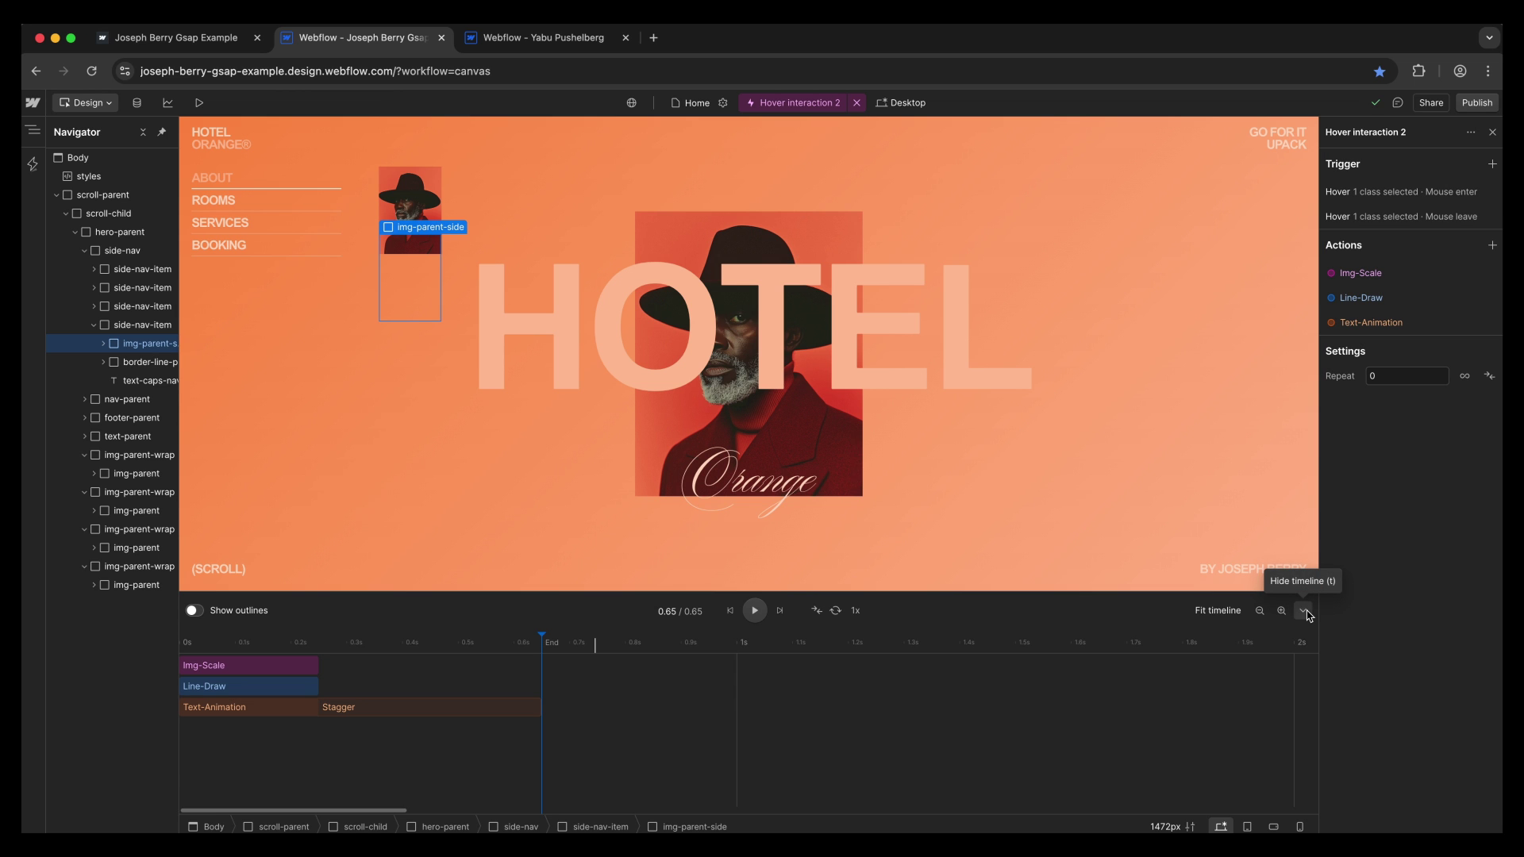
left_click(1304, 611)
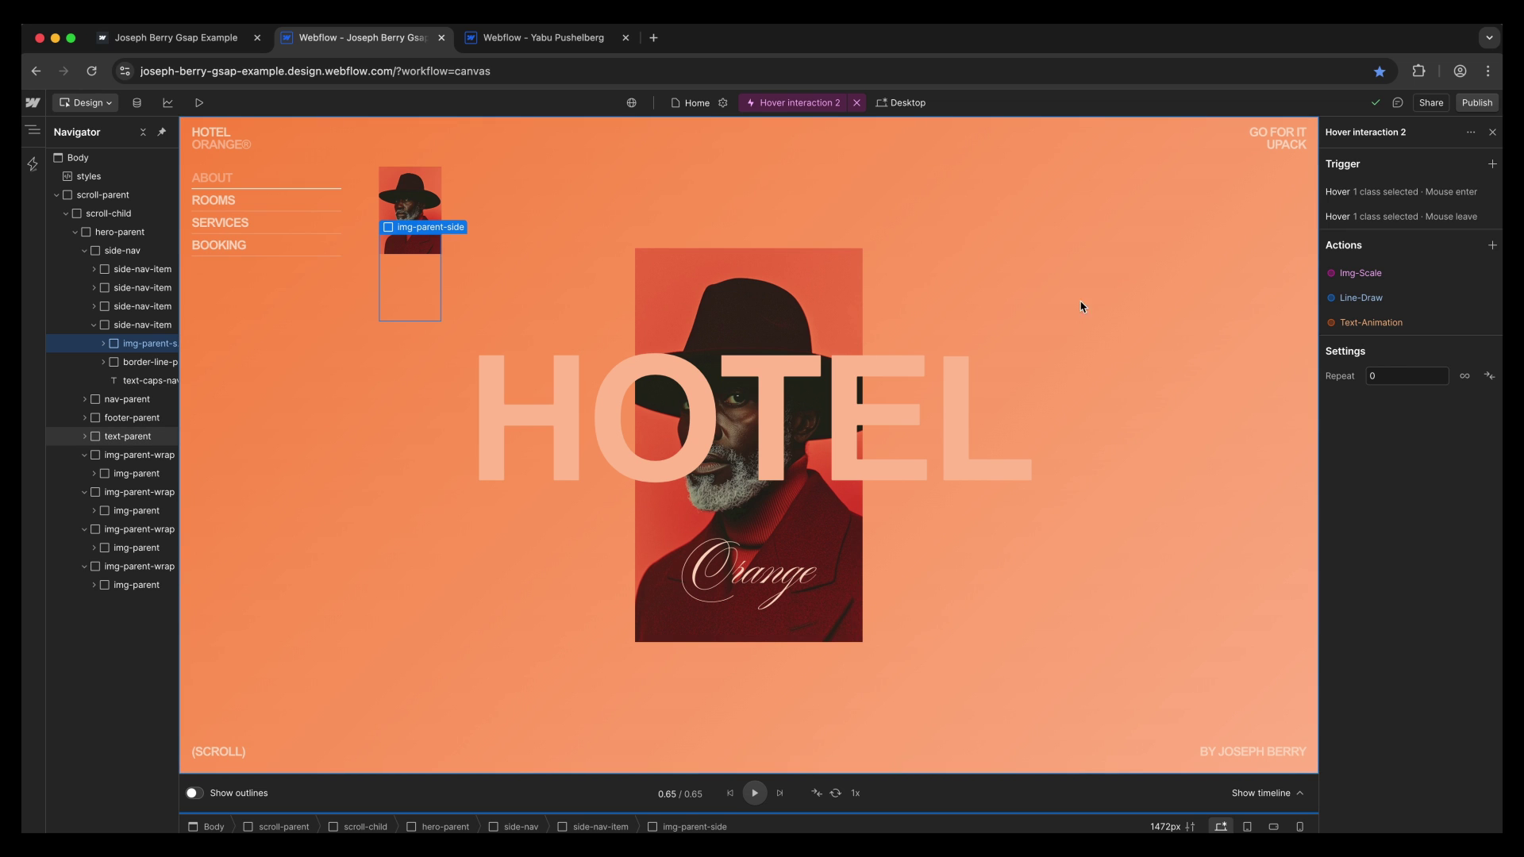